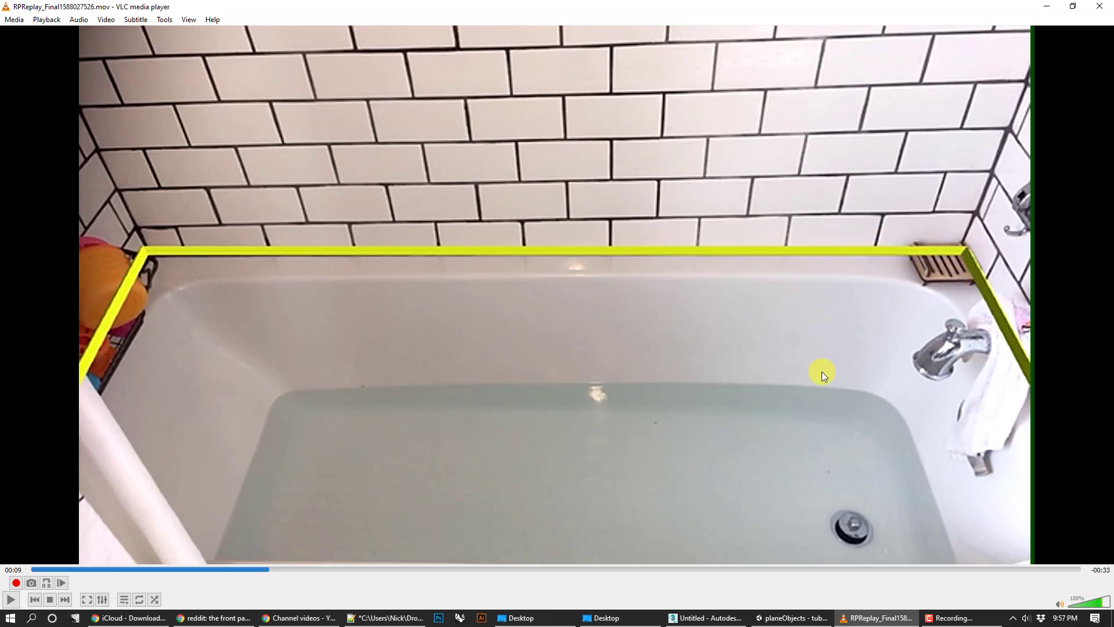
Play and pause the AR demo recording to examine the virtual pool overlaid on the real bathtub.
left_click(11, 600)
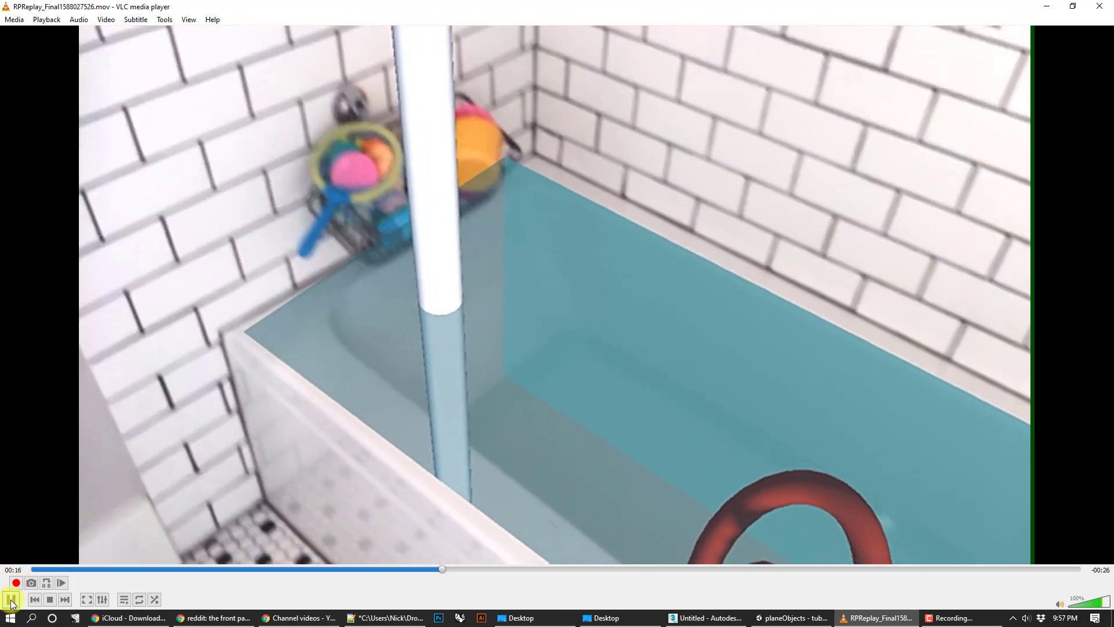
left_click(11, 599)
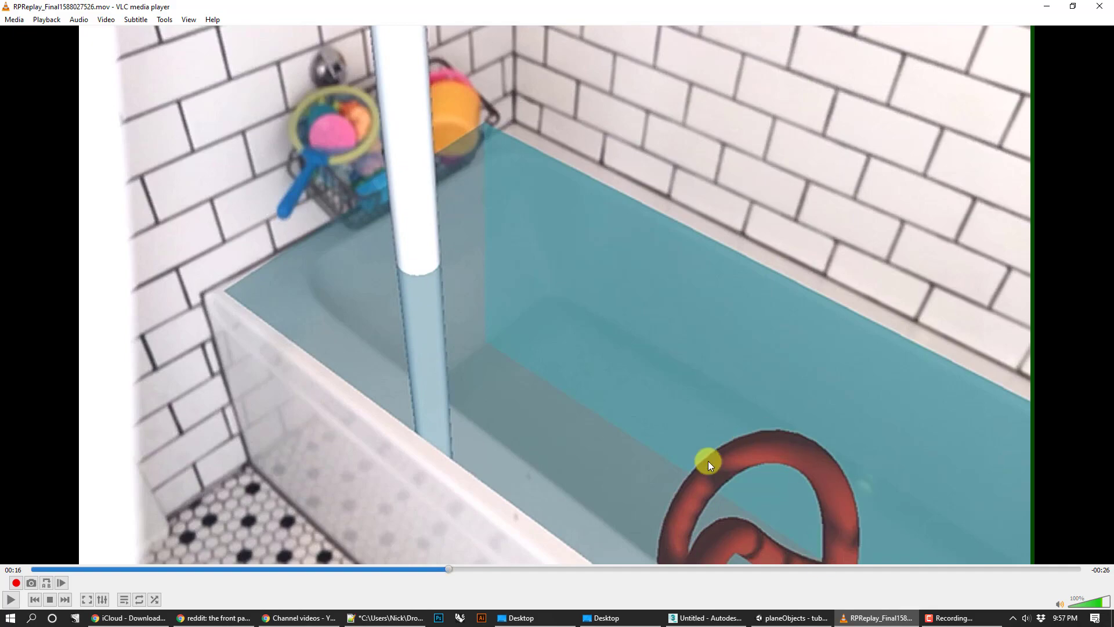
left_click(4, 601)
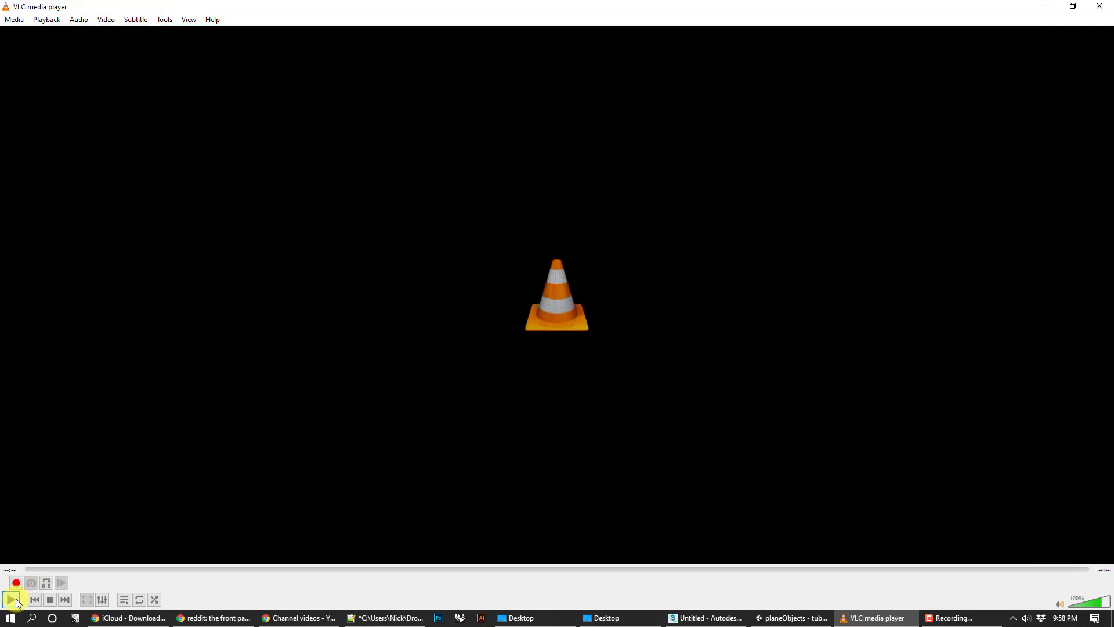
left_click(11, 599)
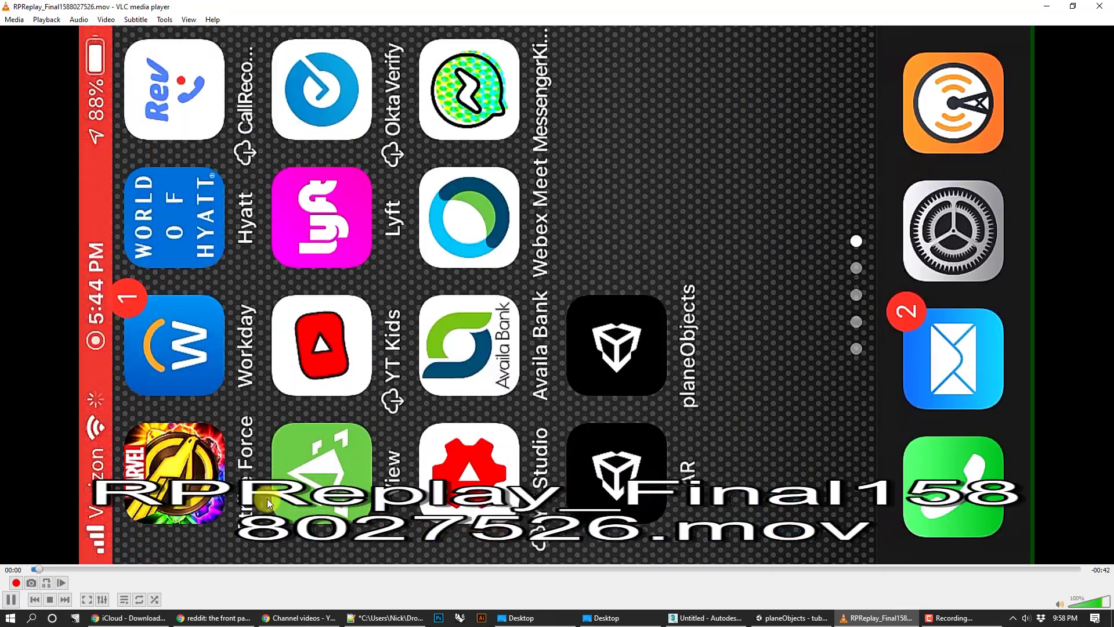
left_click(12, 599)
Switch to the Unity project, inspect the tub model in the scene view, and select the tubTest2 scene asset.
left_click(712, 617)
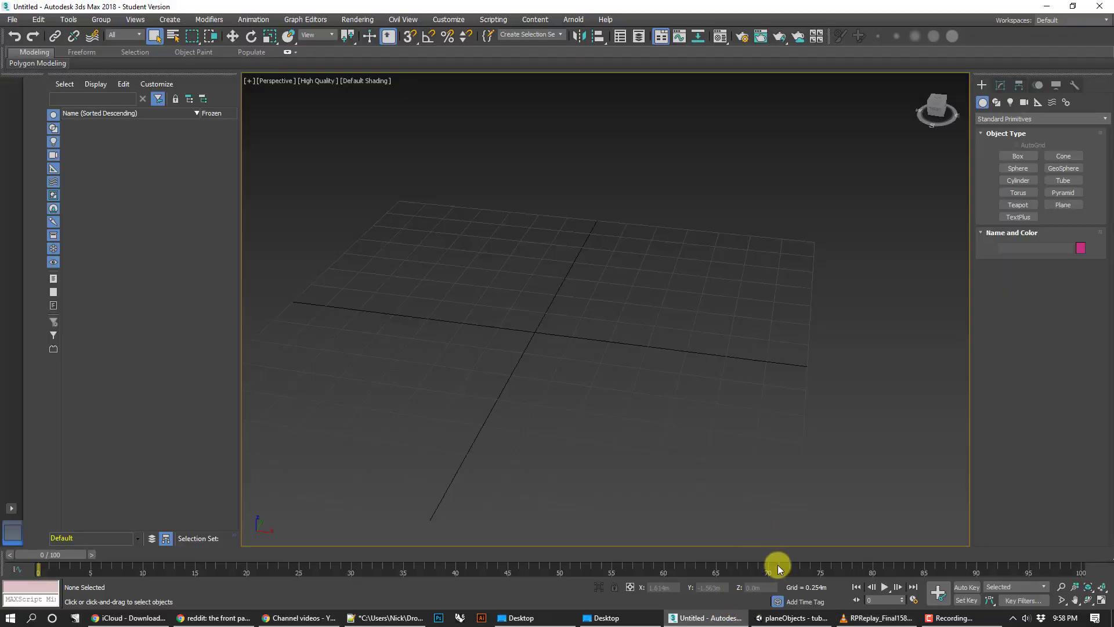
left_click(792, 617)
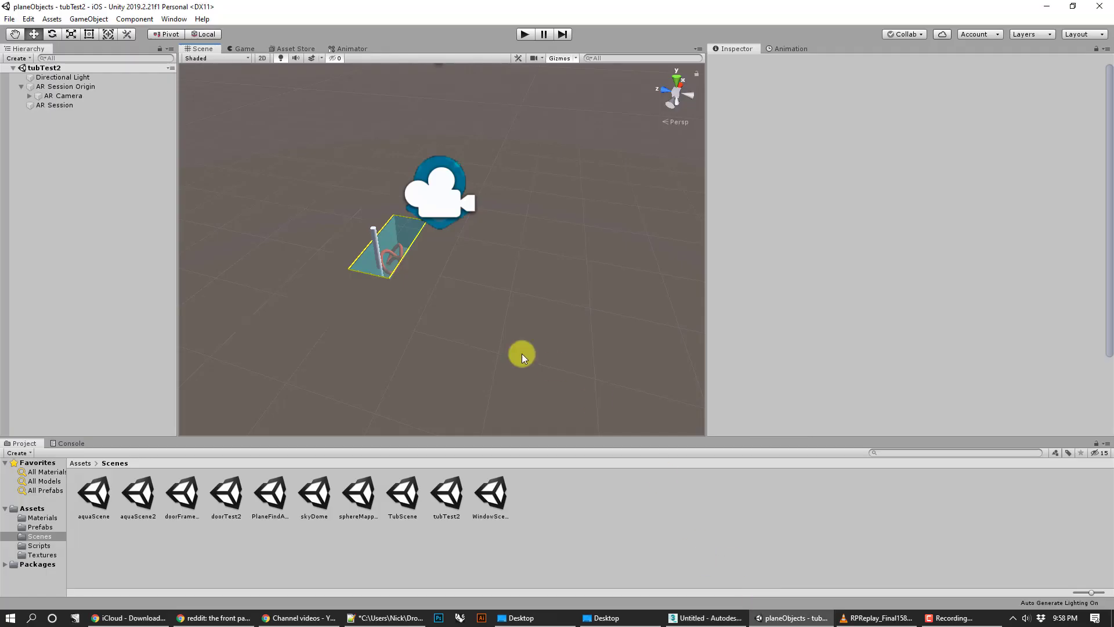
left_click_drag(496, 324, 536, 309, "alt")
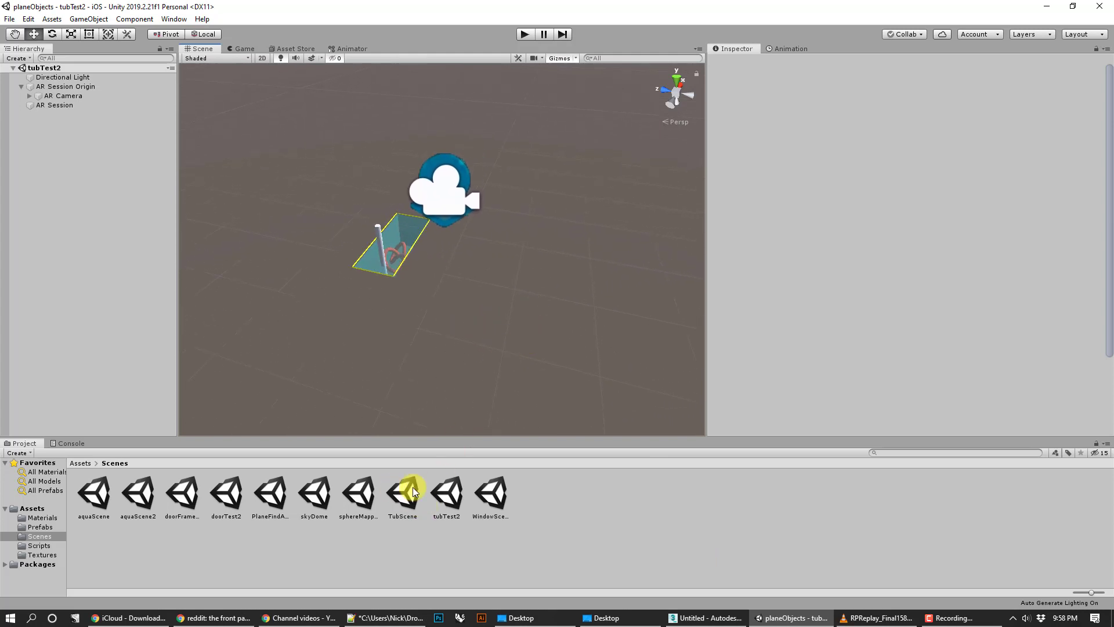
left_click(447, 493)
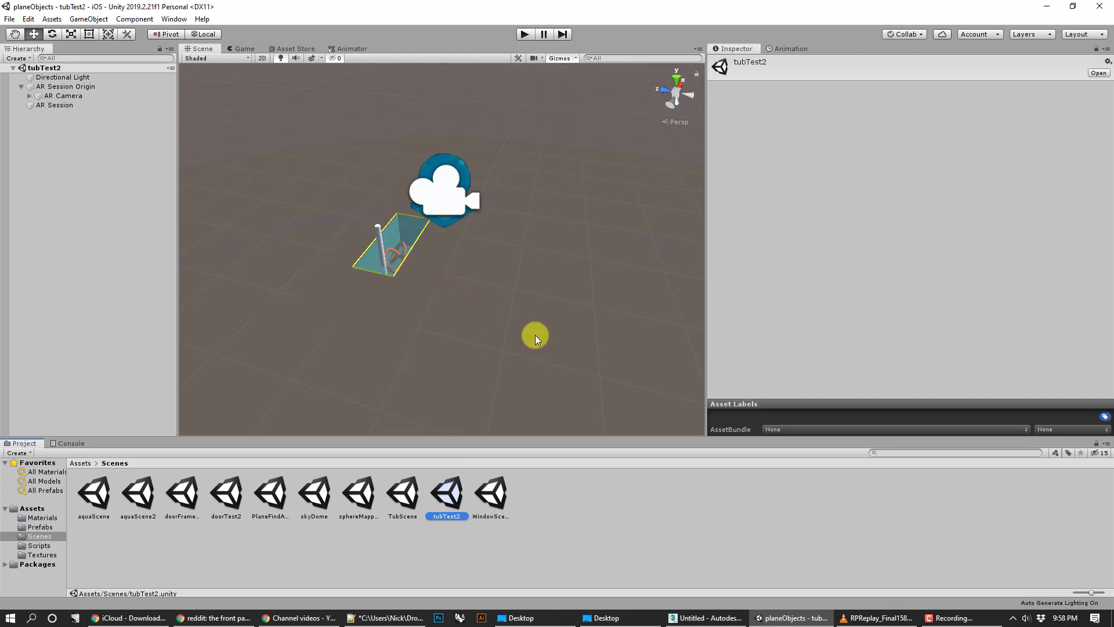
Switch to 3ds Max and check the display unit scale in Units Setup without changing it.
left_click(690, 620)
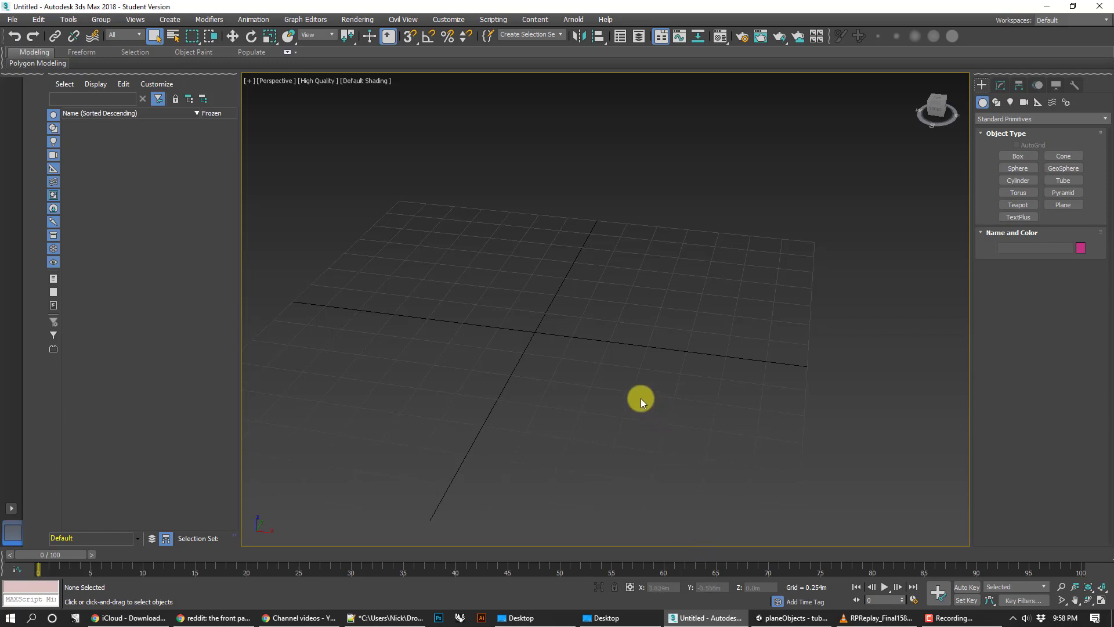
middle_click_drag(677, 316, 653, 291, "alt")
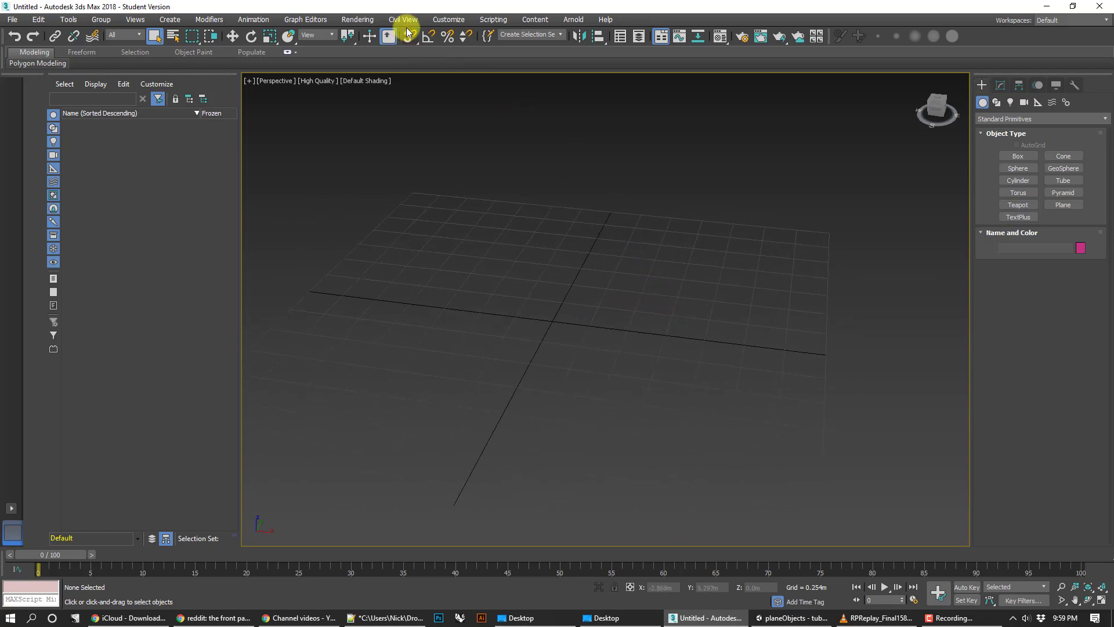
left_click(451, 20)
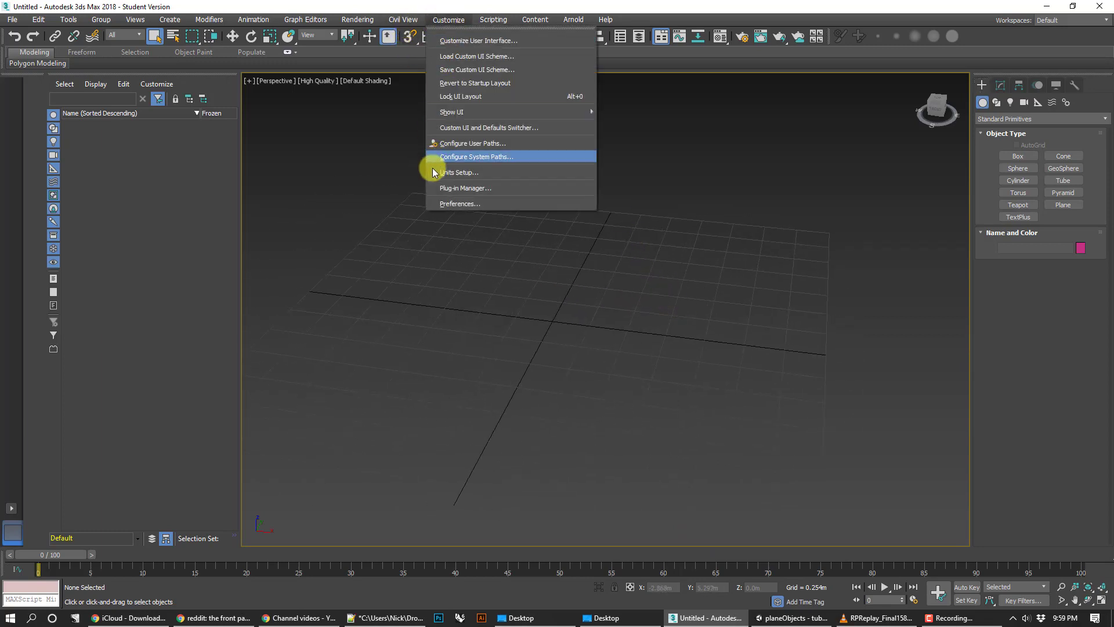
left_click(459, 172)
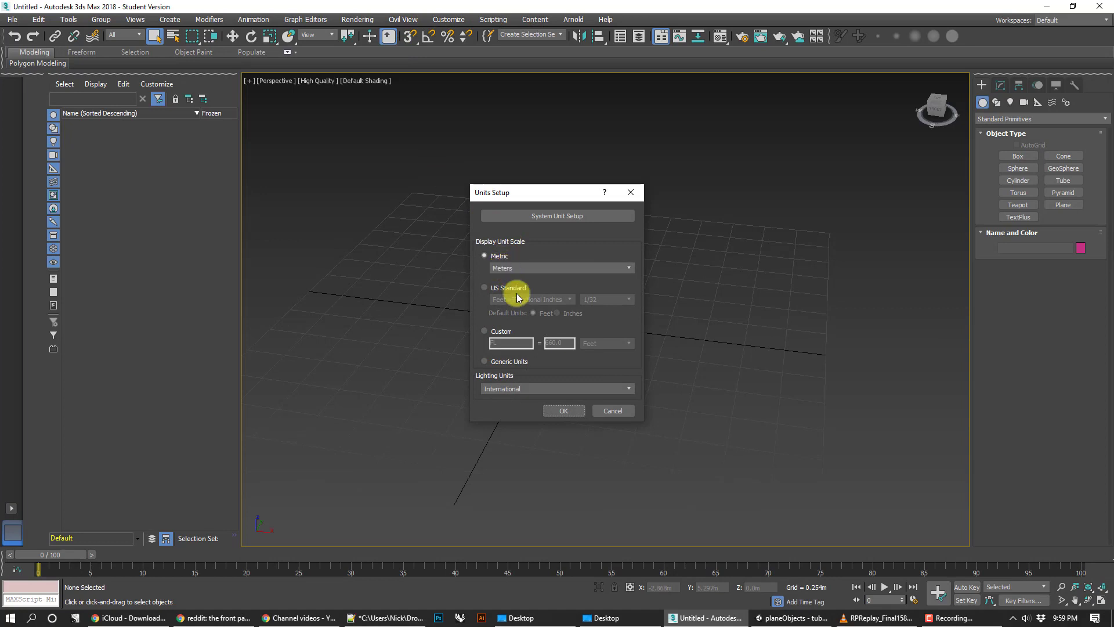
left_click(601, 411)
Start a Box primitive and enter parameters of length 0.559 m, width 1.362 m and height 0.4318 m.
left_click(1020, 157)
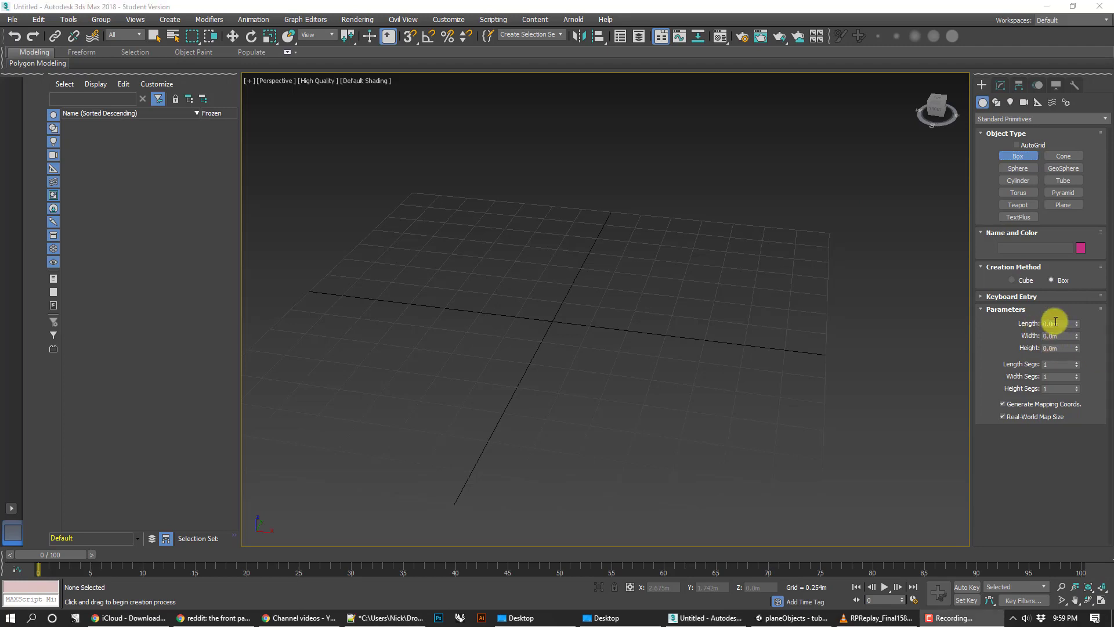
left_click(1015, 295)
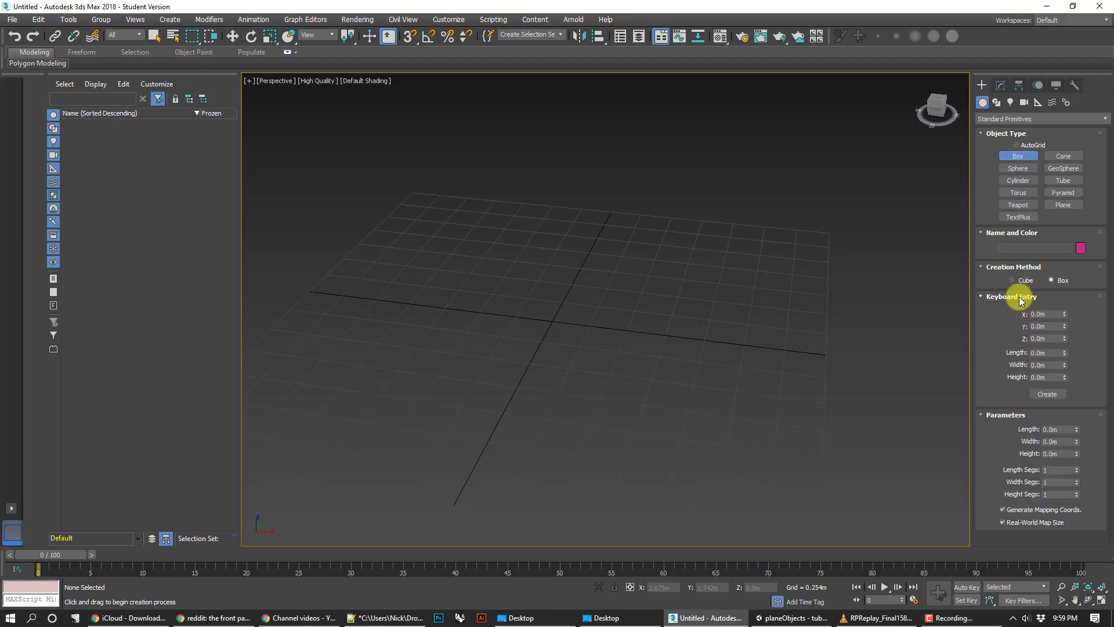
left_click(1047, 353)
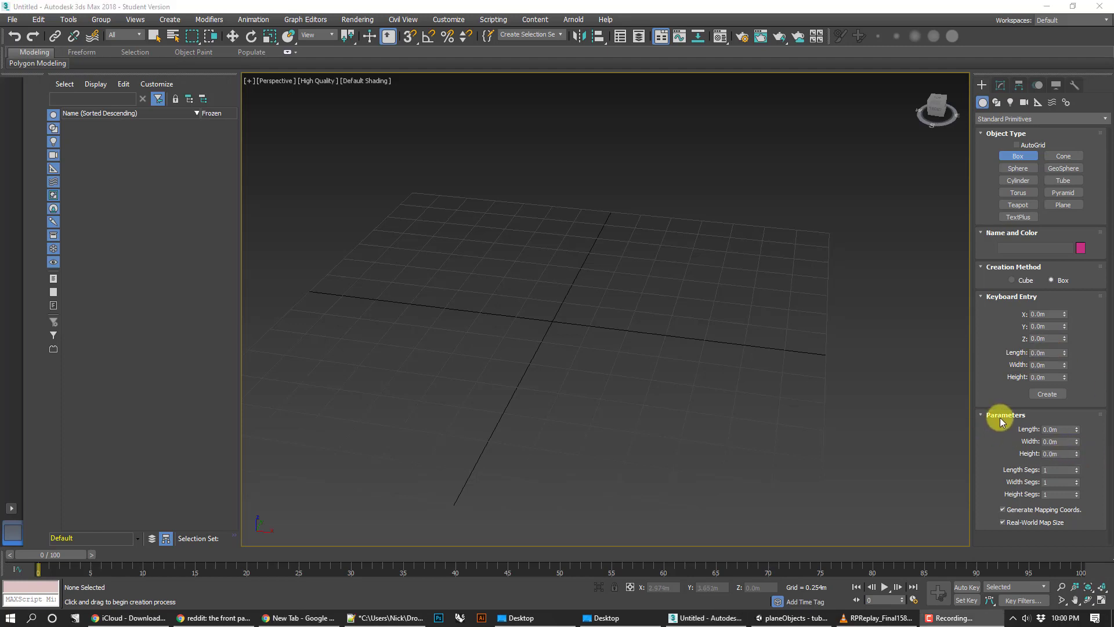
left_click(1069, 428)
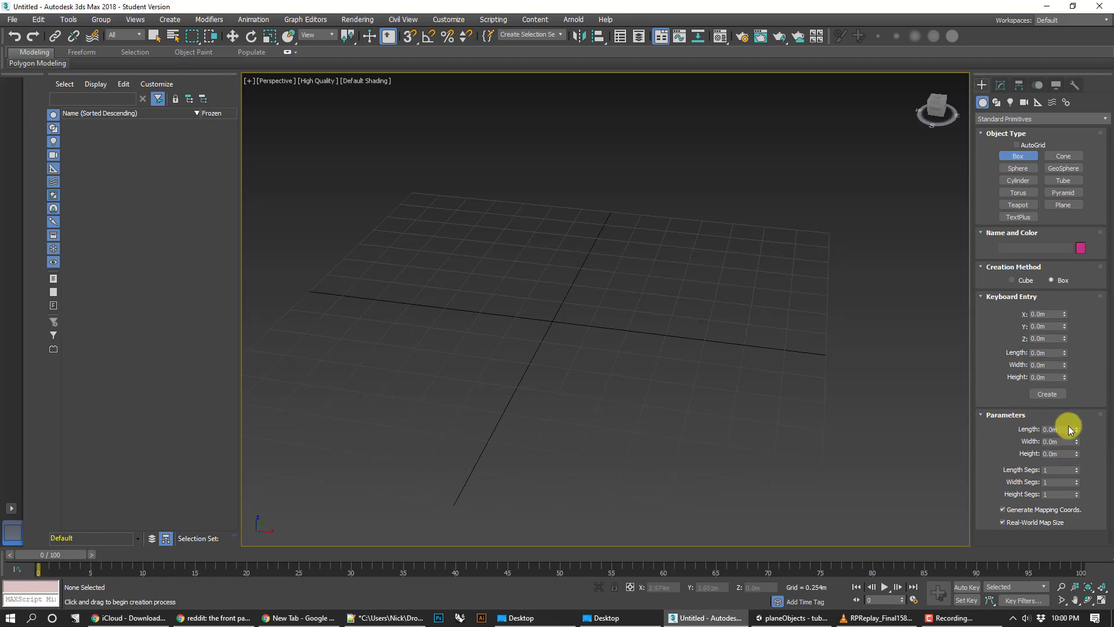
left_click(1063, 430)
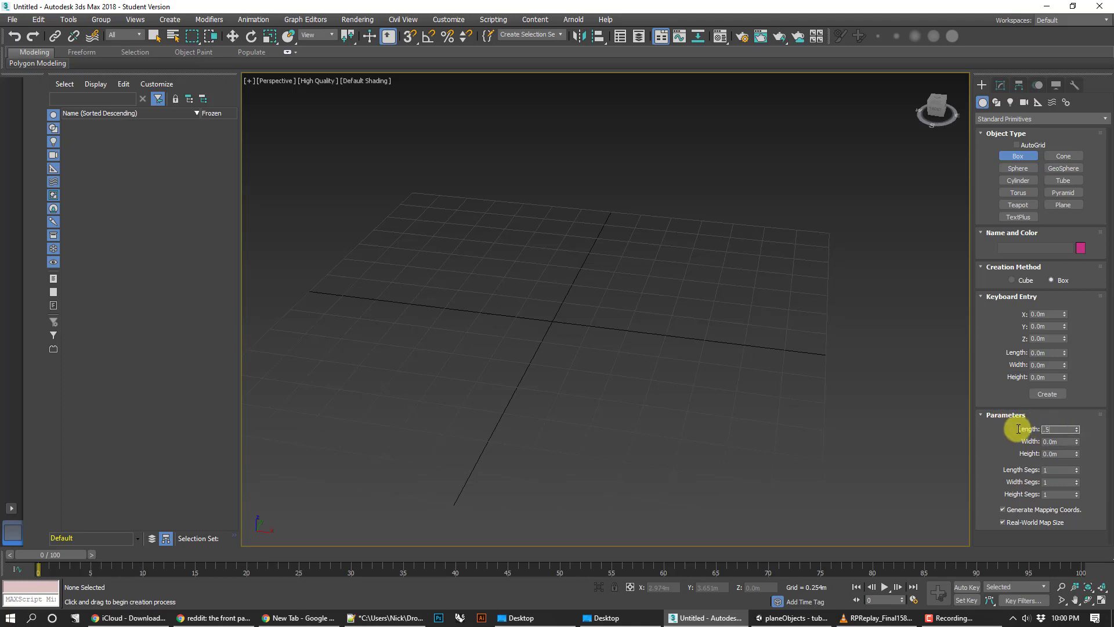
left_click(1060, 442)
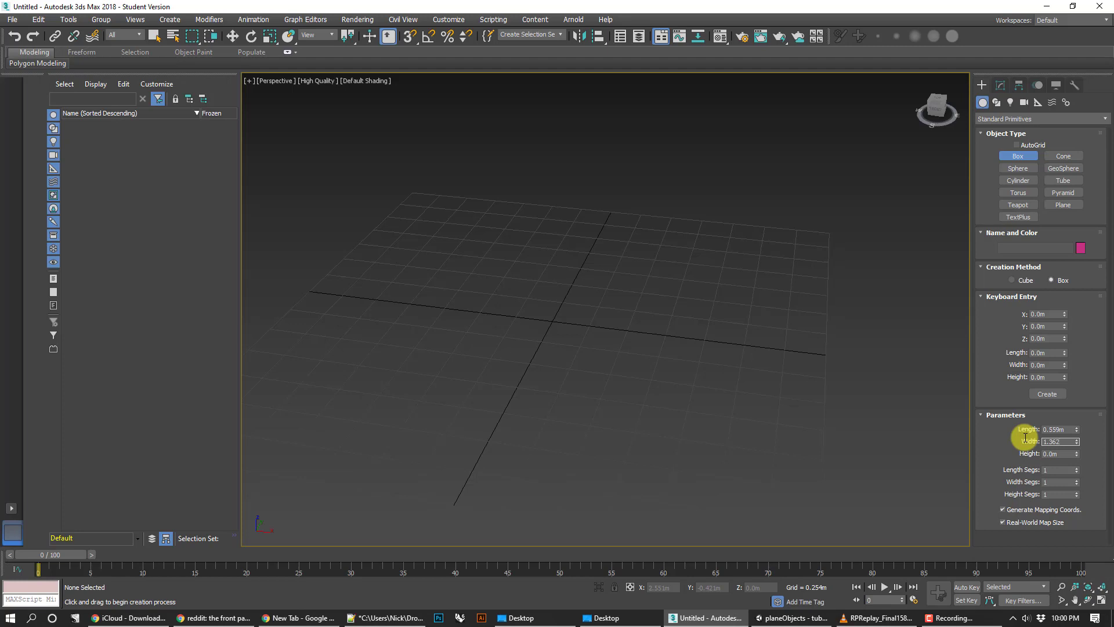
key("Tab")
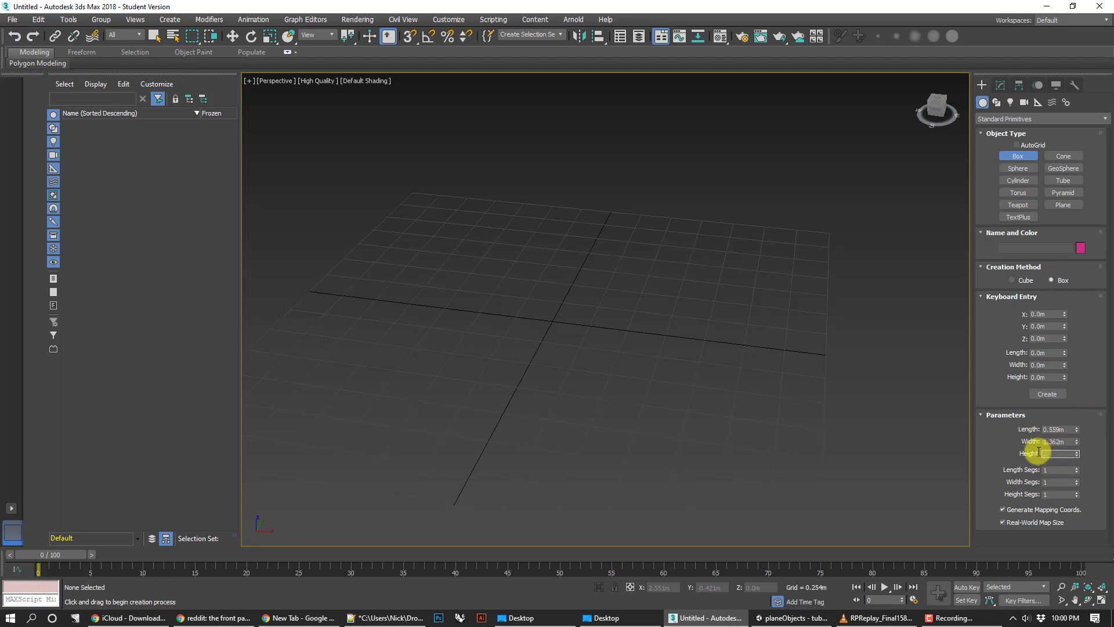
type(".4318")
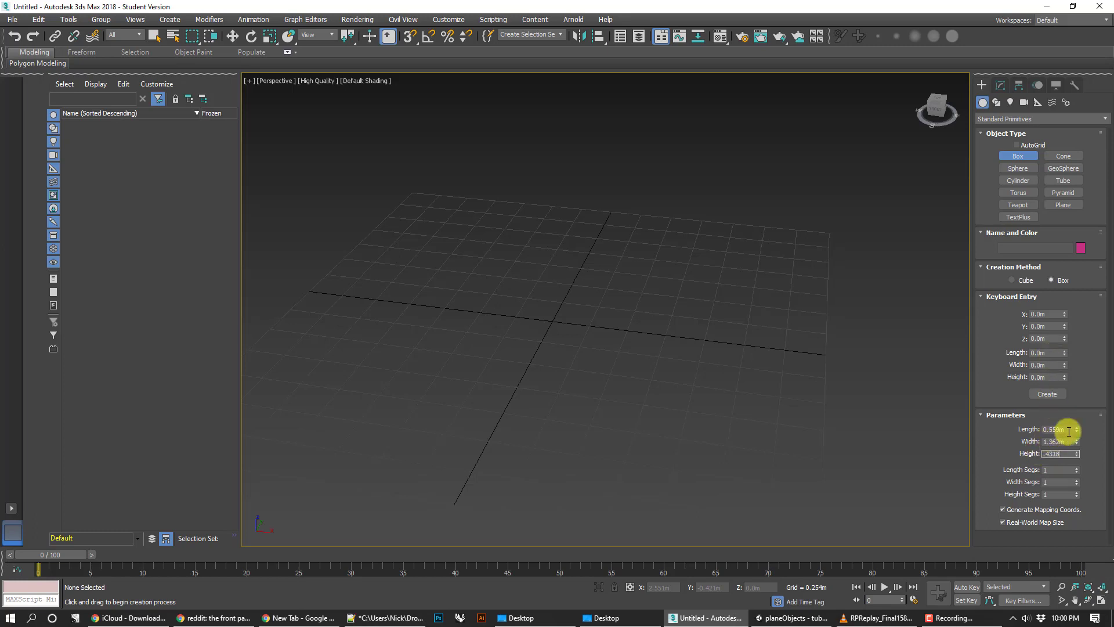
Create the box at the origin by keyboard entry, with length 0.559 m, width 1.362 m and height 0.432 m copied from its parameters.
left_click(1069, 430)
key("ctrl+c")
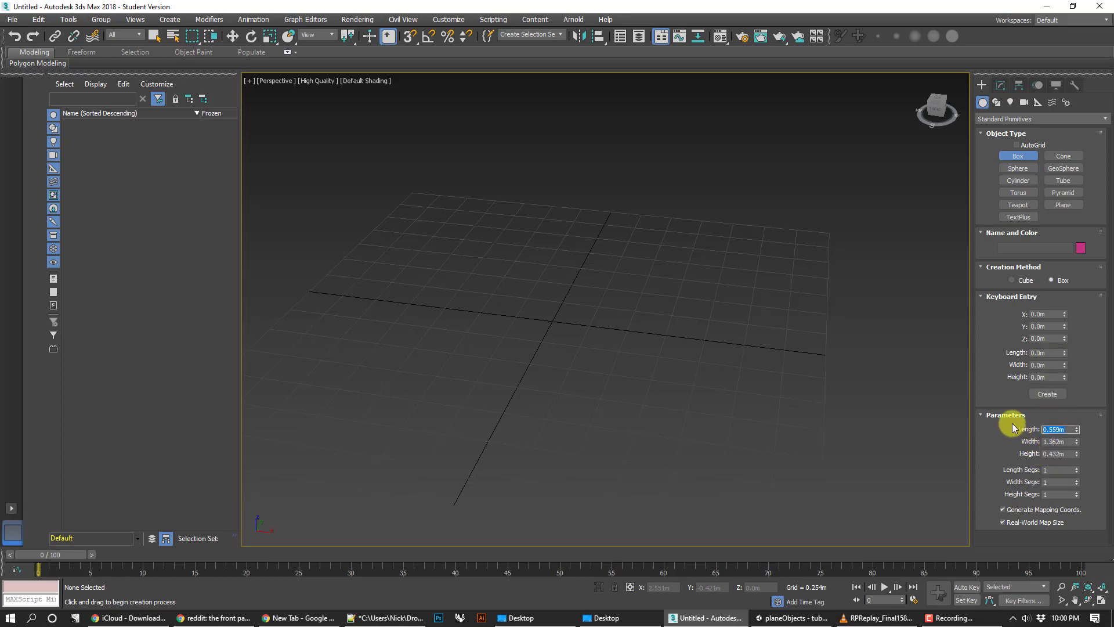
left_click(1045, 352)
key("ctrl+v")
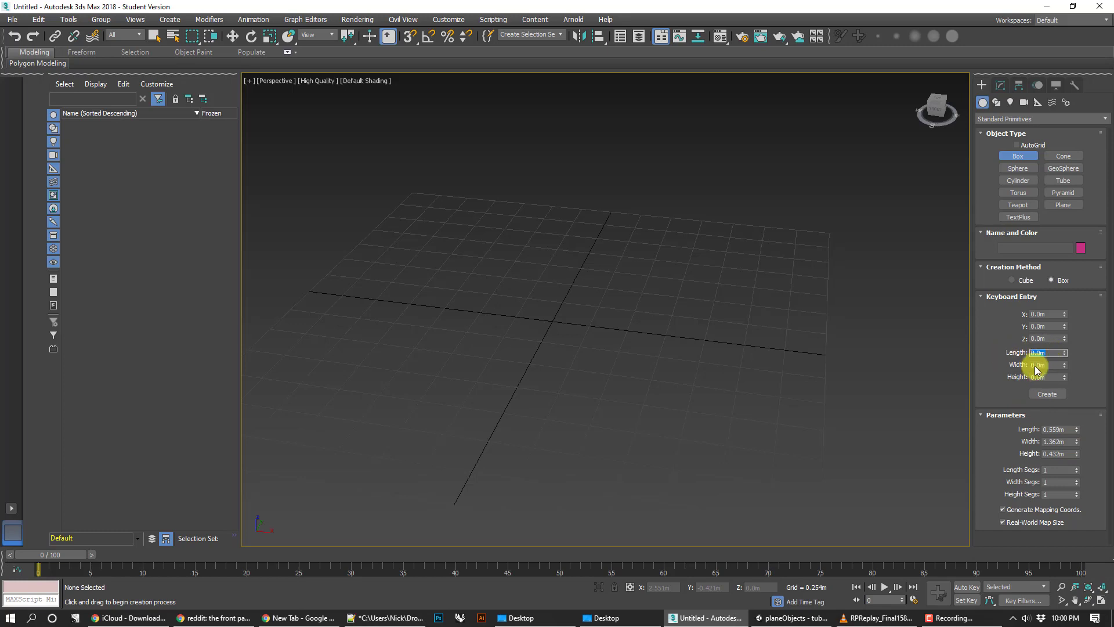
left_click(1062, 442)
key("ctrl+c")
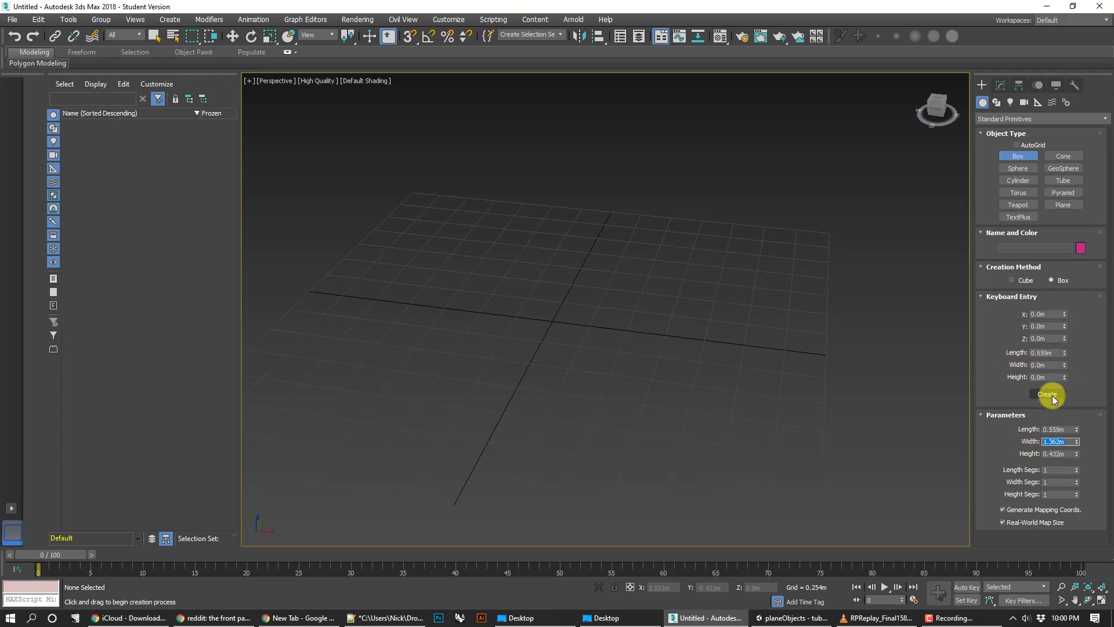
left_click(1044, 364)
key("ctrl+v")
left_click(1058, 453)
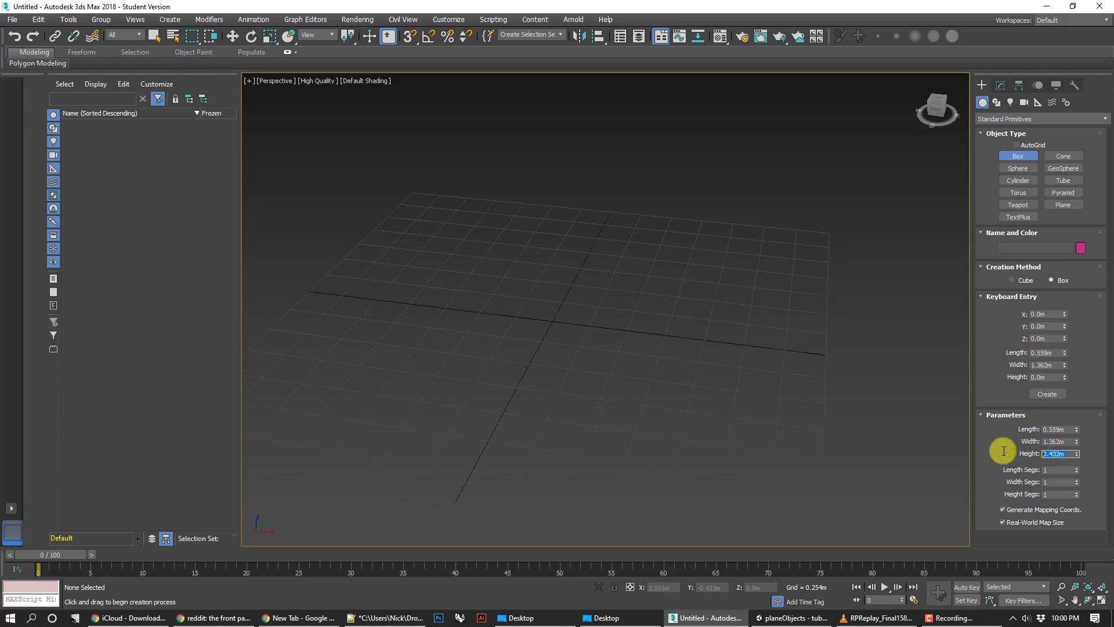
left_click(1045, 376)
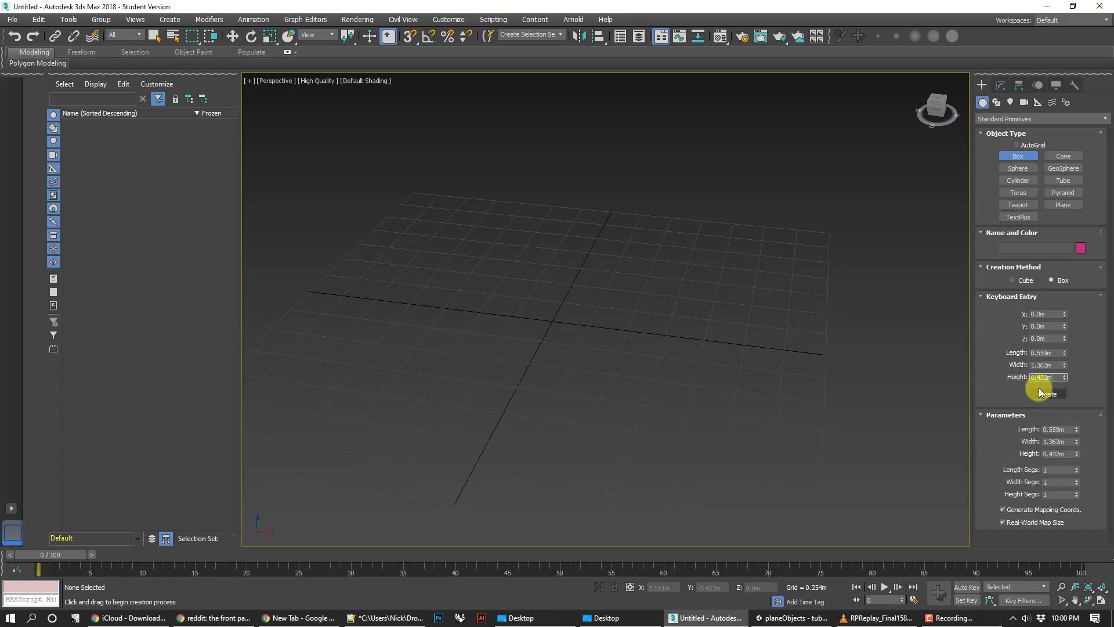
type("0.432m")
left_click(1045, 393)
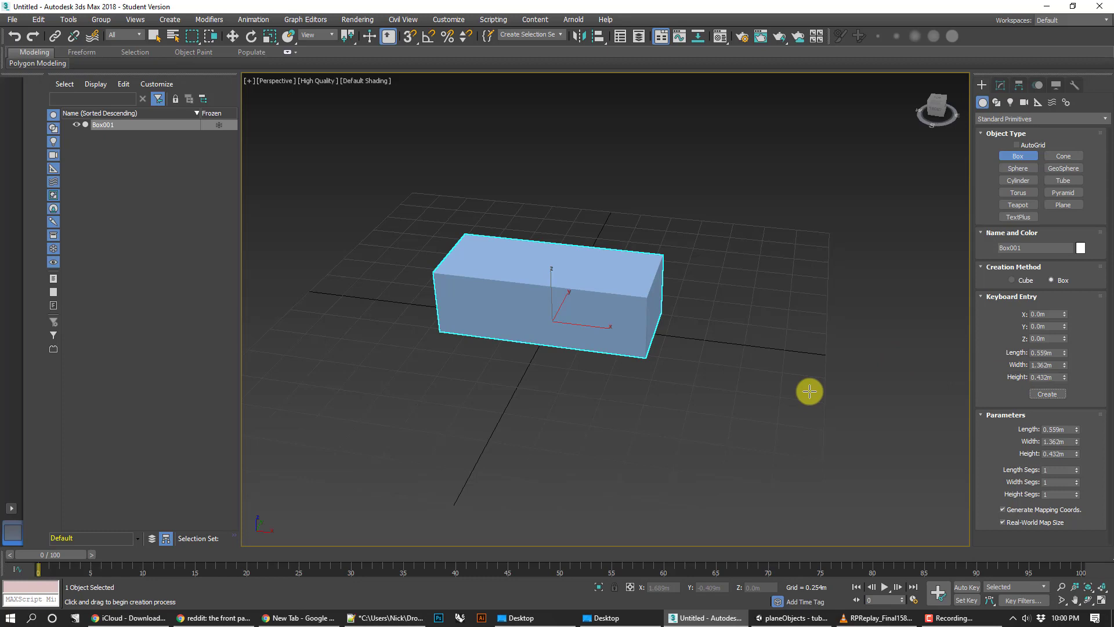
mouse_move(716, 303)
middle_mouse_down()
mouse_move(760, 304)
mouse_move(709, 288)
middle_mouse_up()
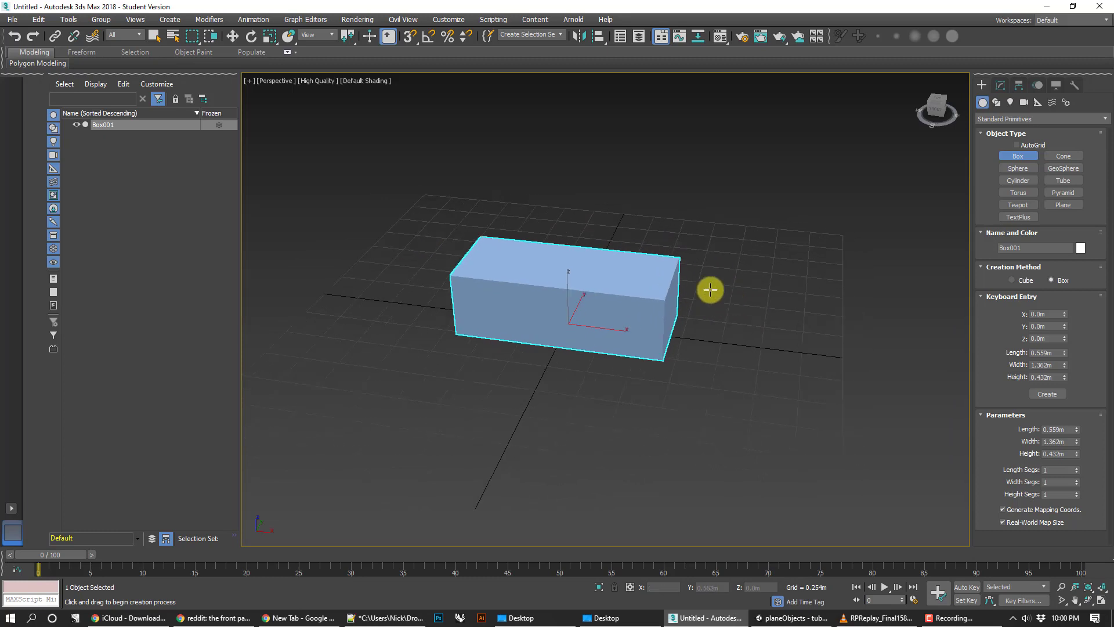
left_click(232, 35)
left_click(732, 225)
left_click(606, 297)
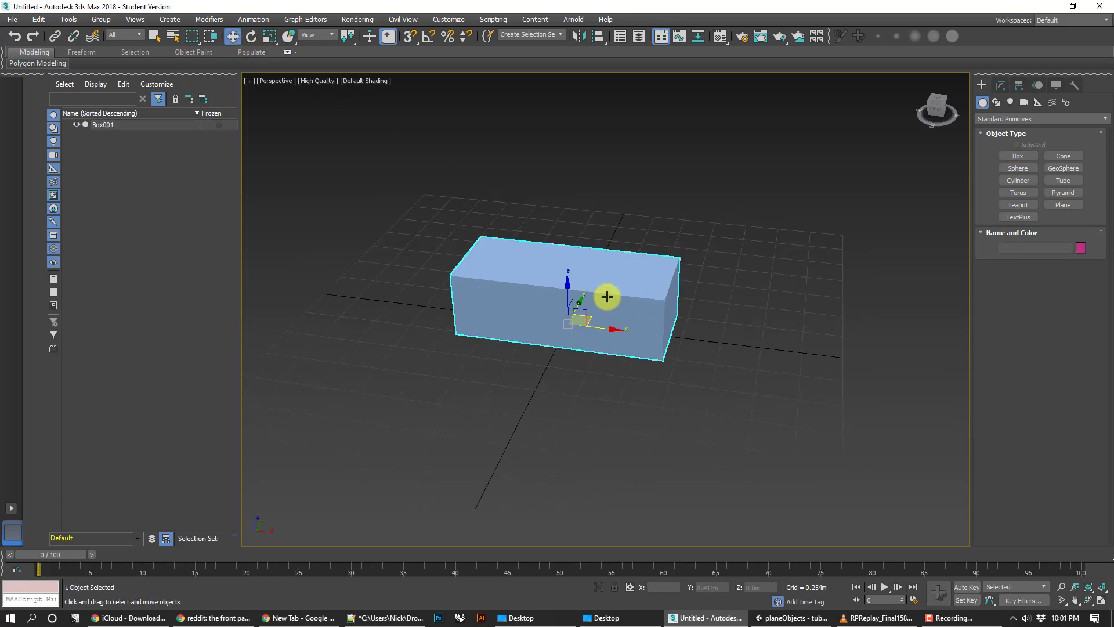
left_click(840, 294)
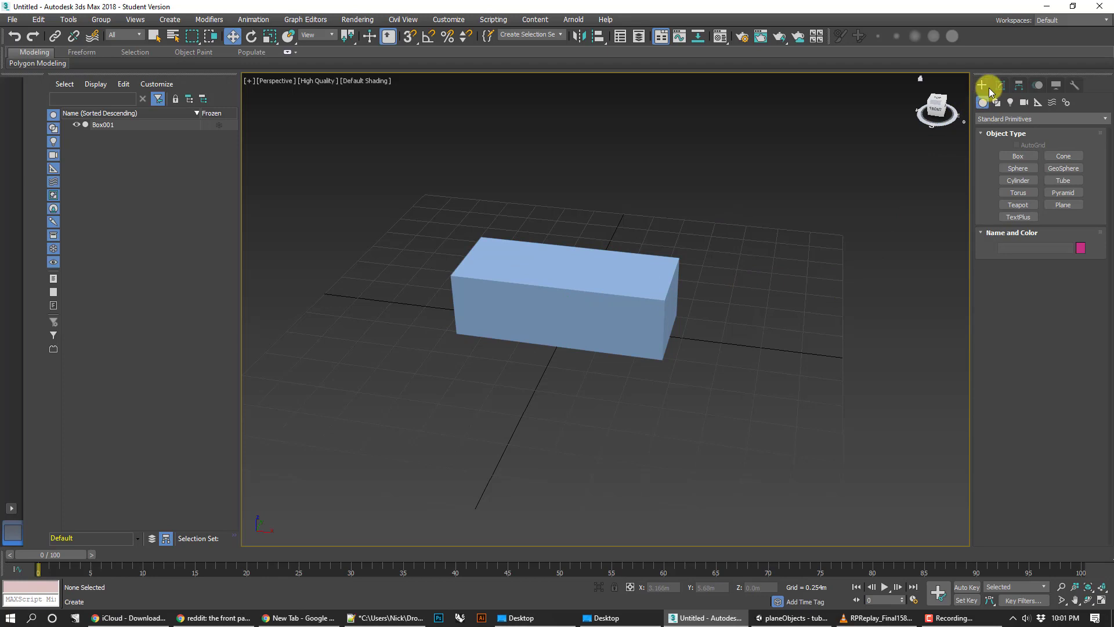
left_click(1026, 156)
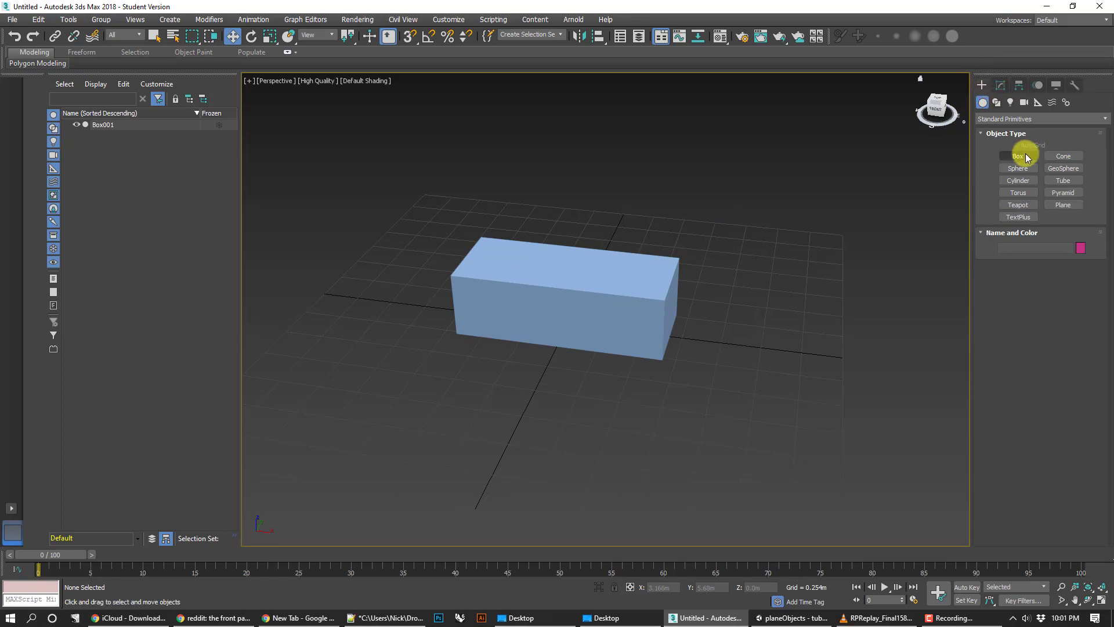
left_click(232, 36)
Clone the box in place as an independent copy and open the copy's parameters for modification.
left_click(499, 258)
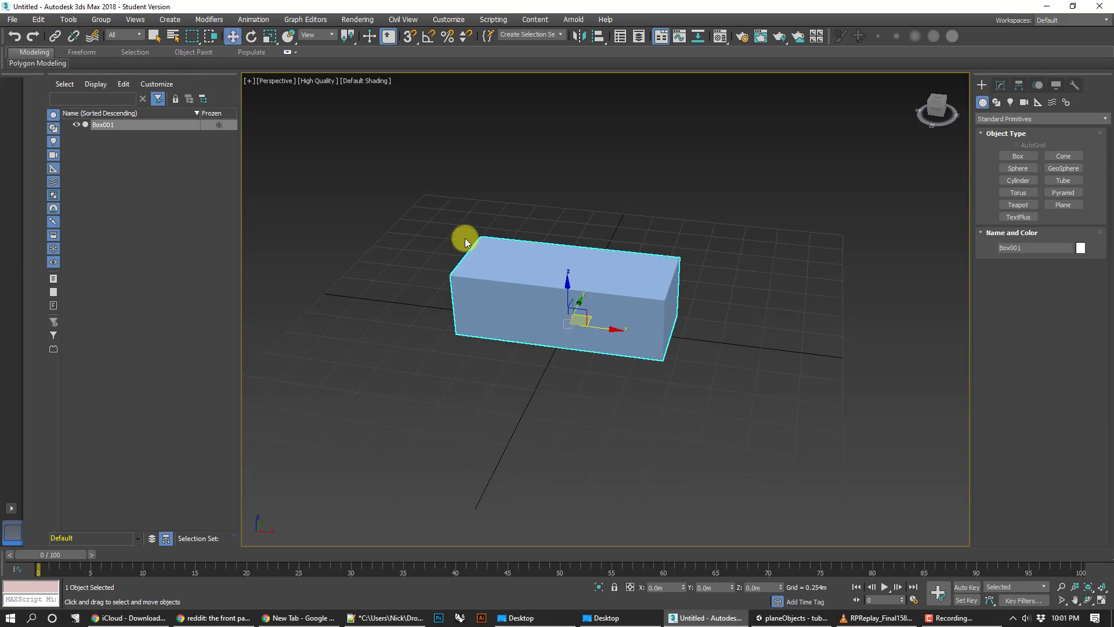
left_click(69, 19)
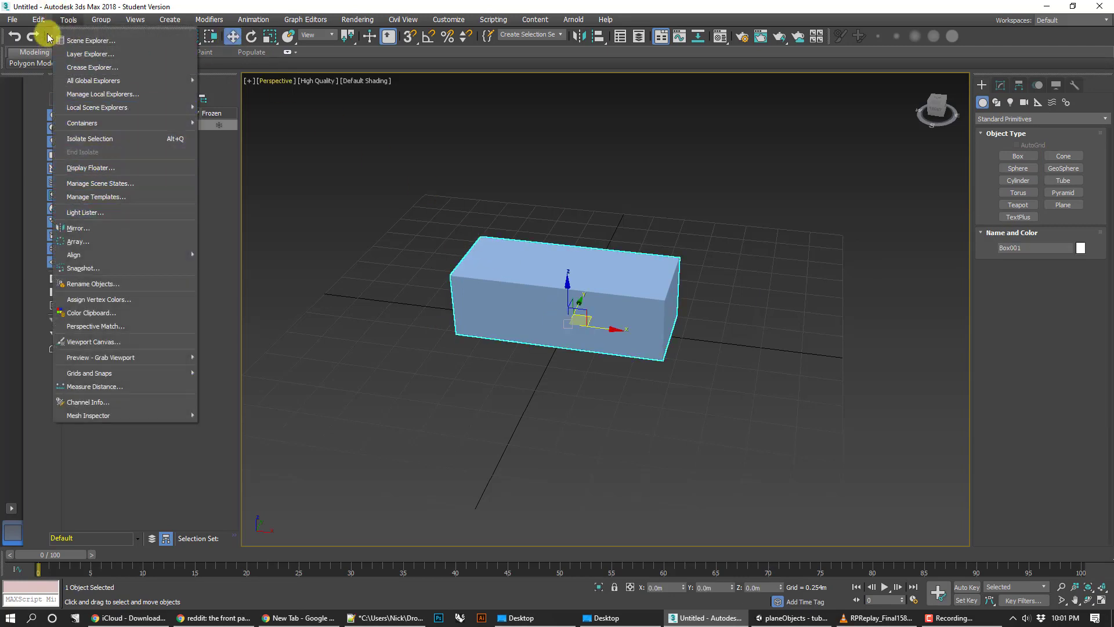
mouse_move(38, 19)
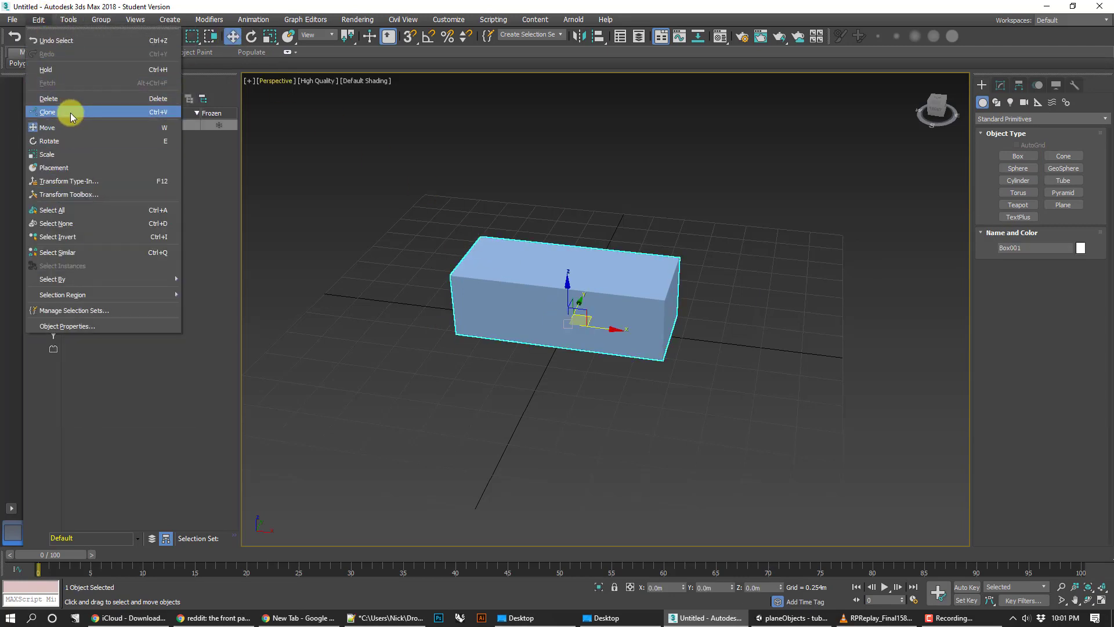
left_click(47, 112)
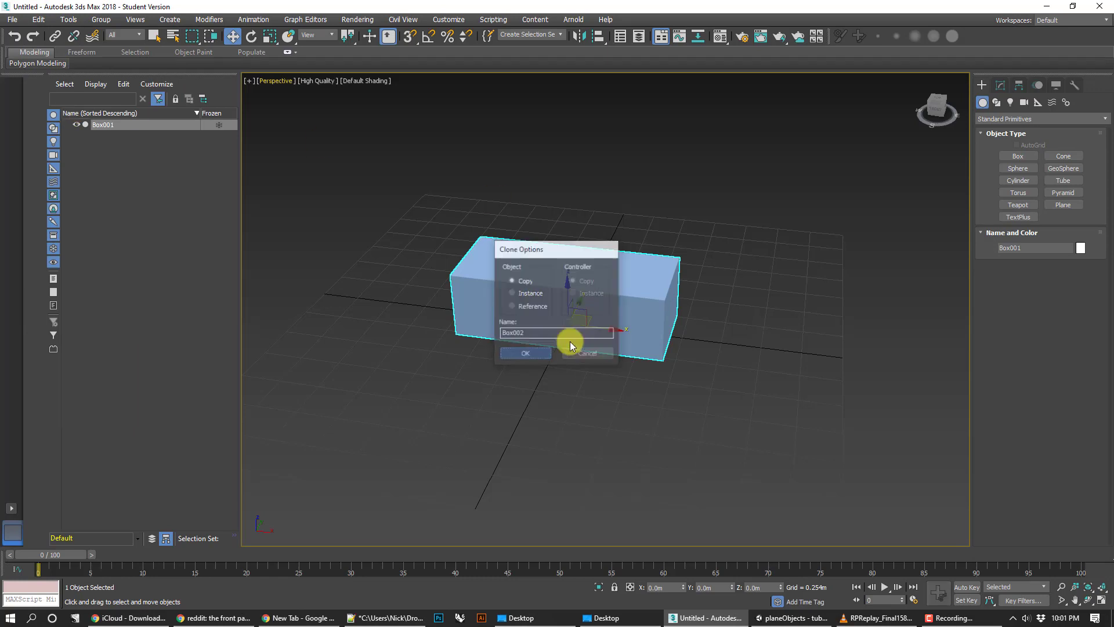
key("Return")
left_click(1000, 84)
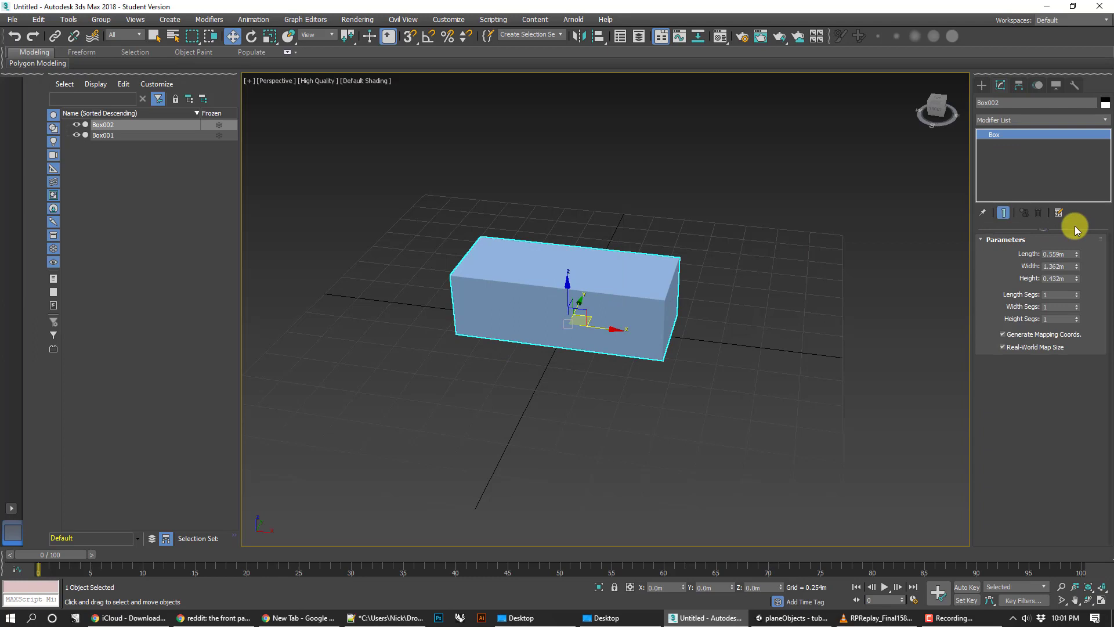
Set the copied box's length to 1 m and its width to 2 m to form the outer tub block.
double_click(1057, 254)
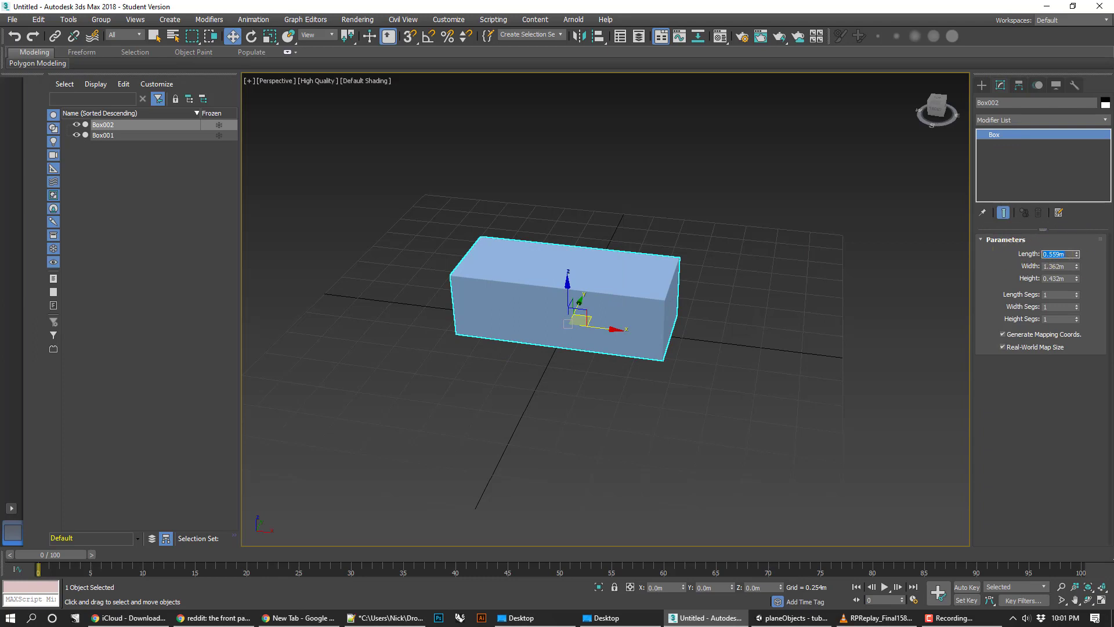
type("1")
key("Return")
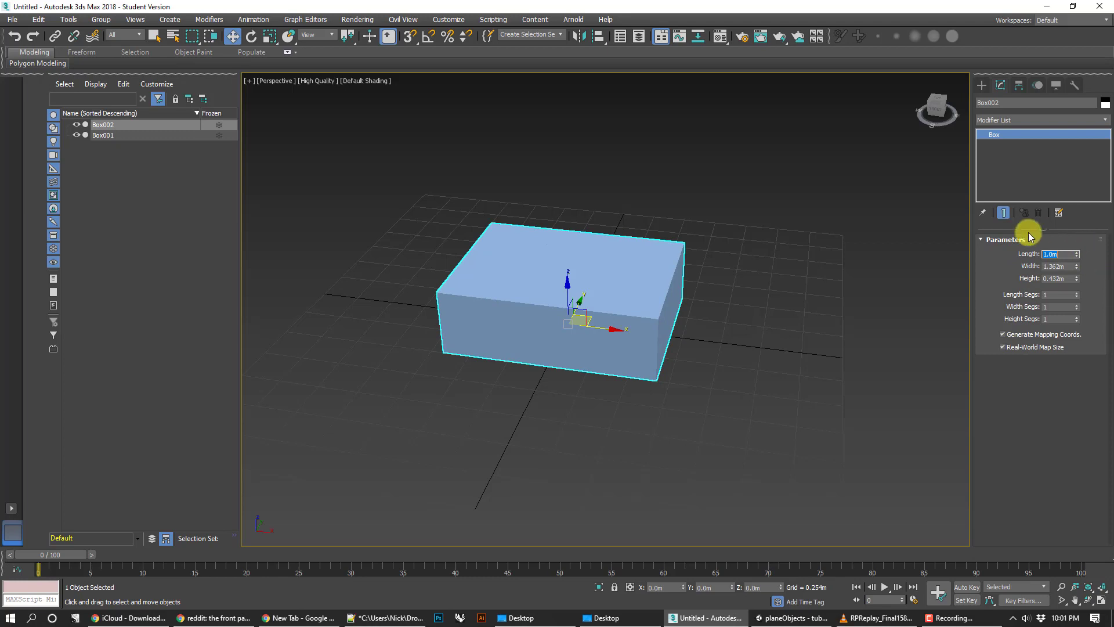
double_click(1061, 266)
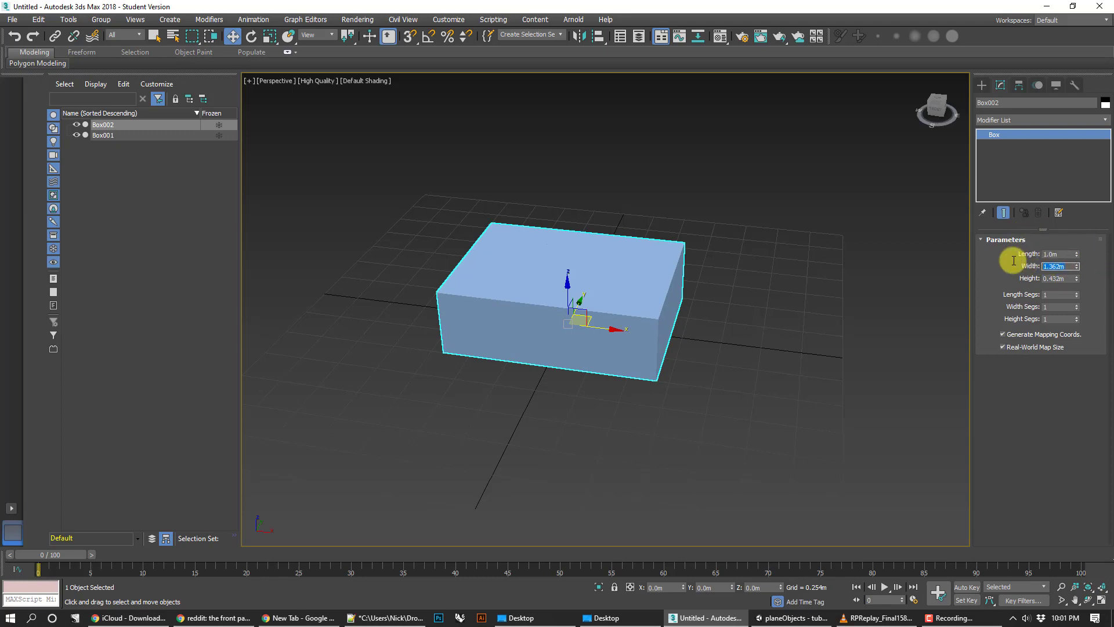
type("2")
key("Return")
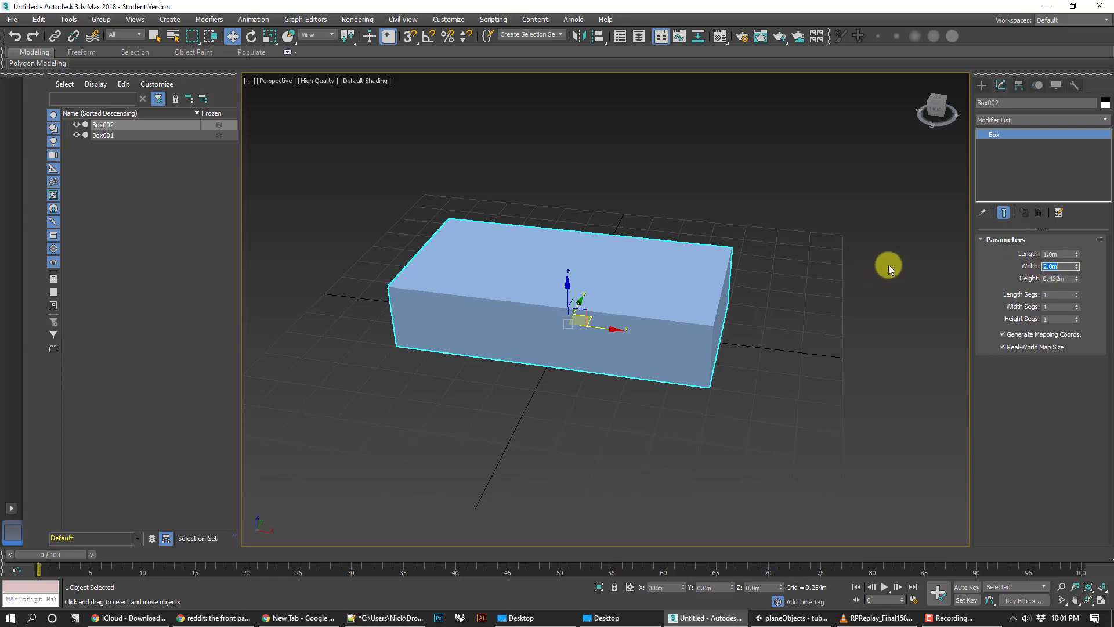
left_click(810, 266)
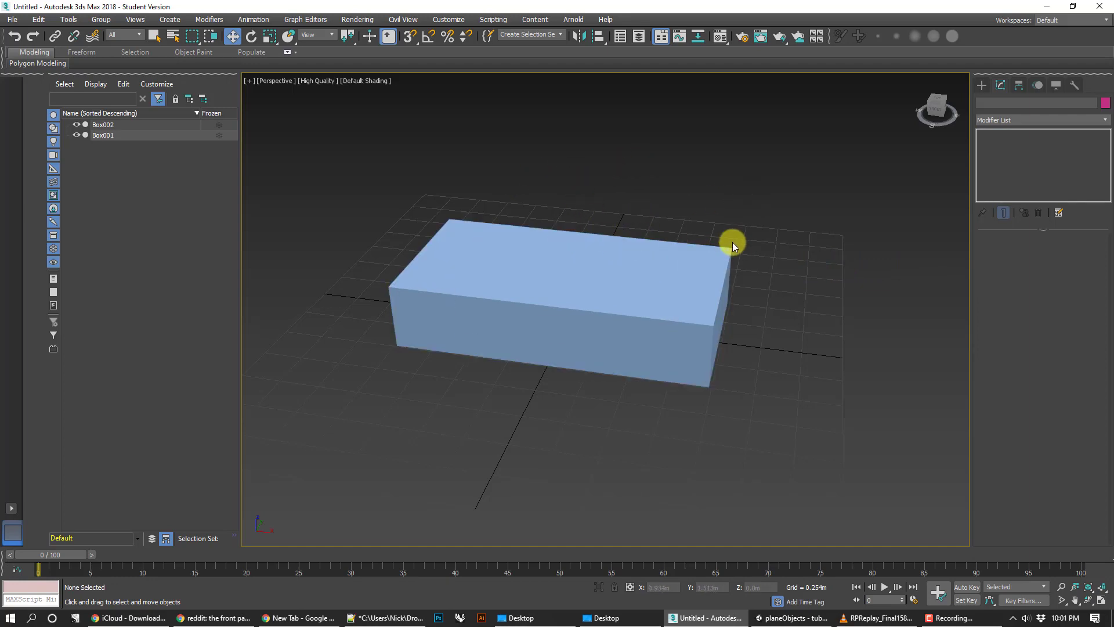
Clone the smaller inner box in place.
left_click(722, 254)
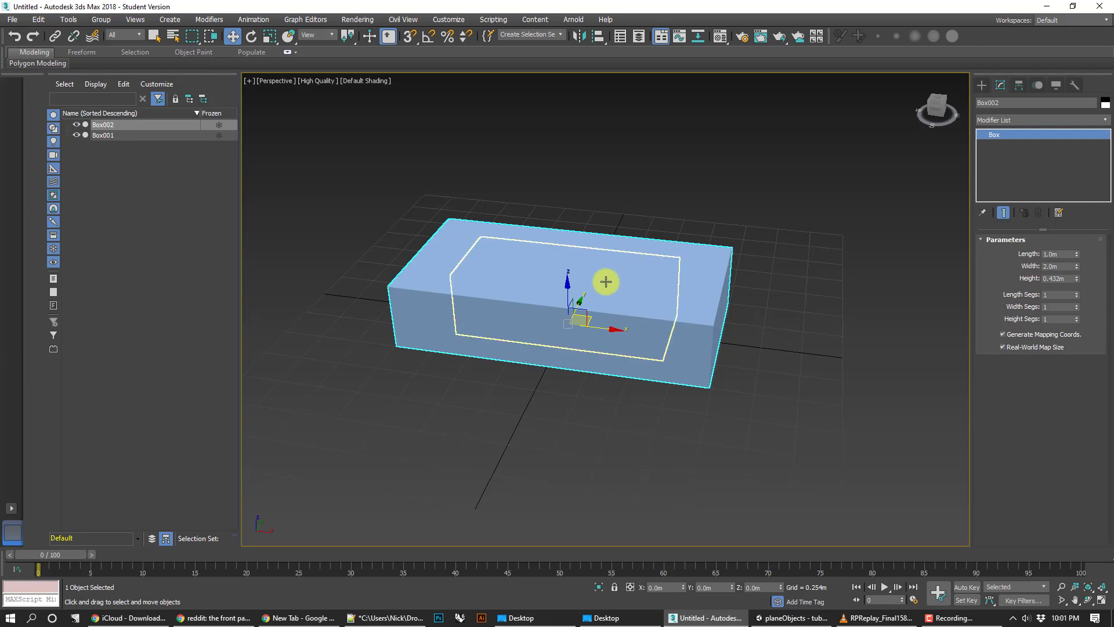
left_click(603, 279)
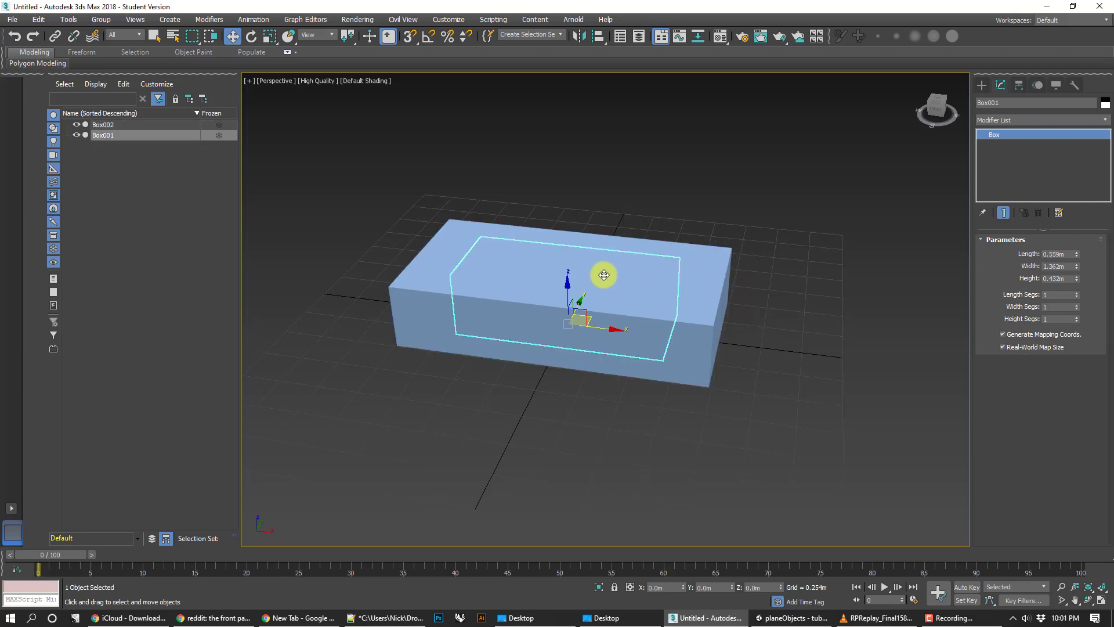
left_click(38, 20)
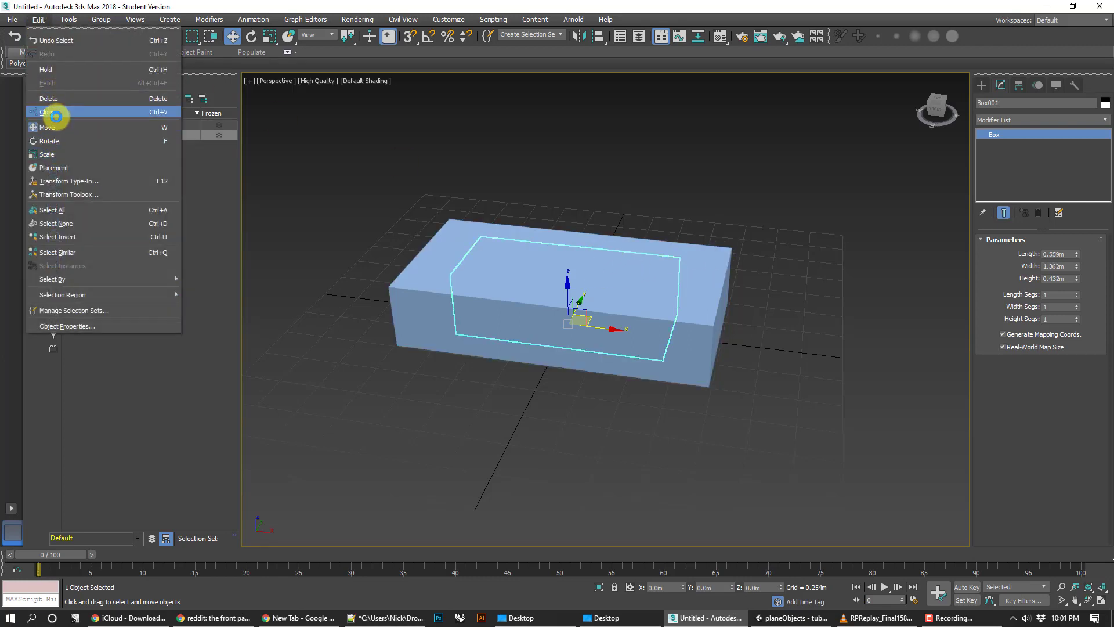
left_click(56, 113)
left_click(529, 352)
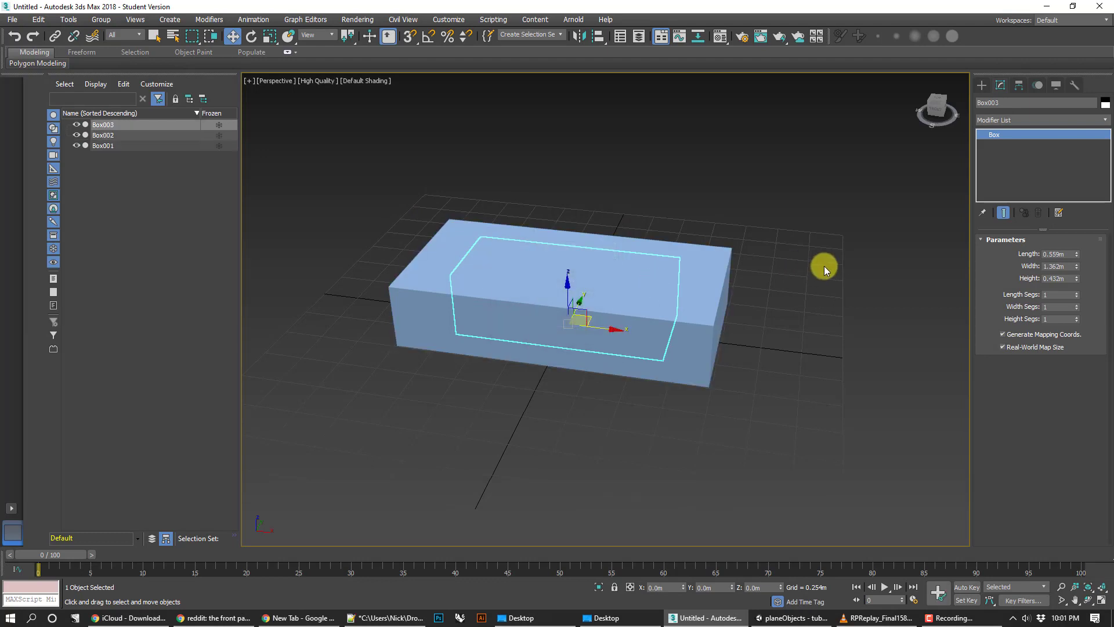
left_click(825, 270)
Subtract the inner box's new clone from the larger outer box with a Boolean compound object.
left_click(709, 289)
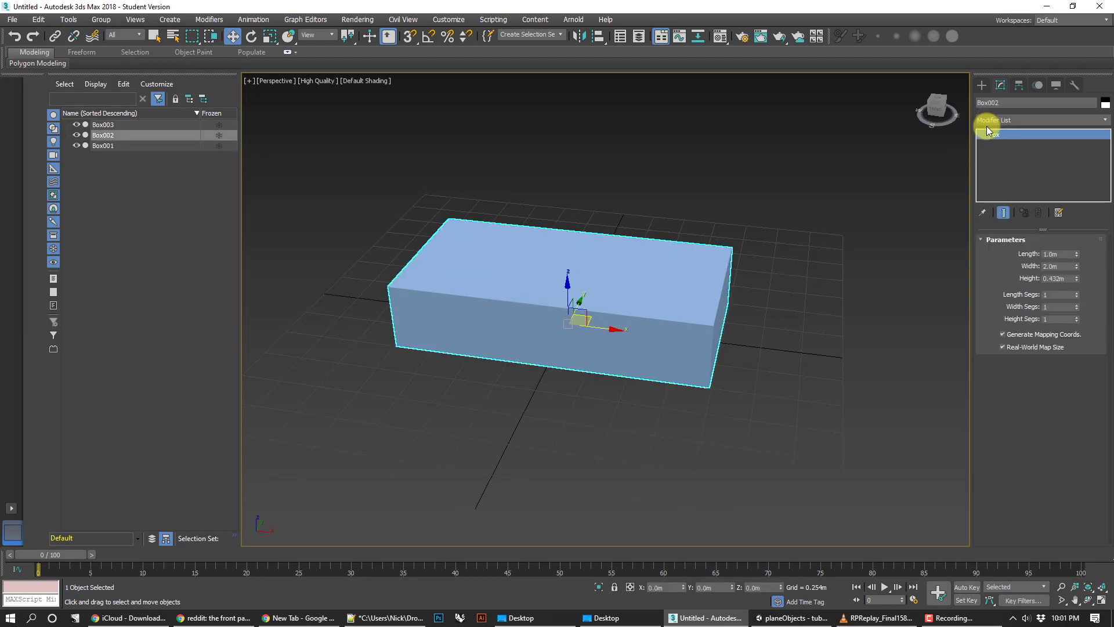
left_click(766, 279)
left_click(706, 262)
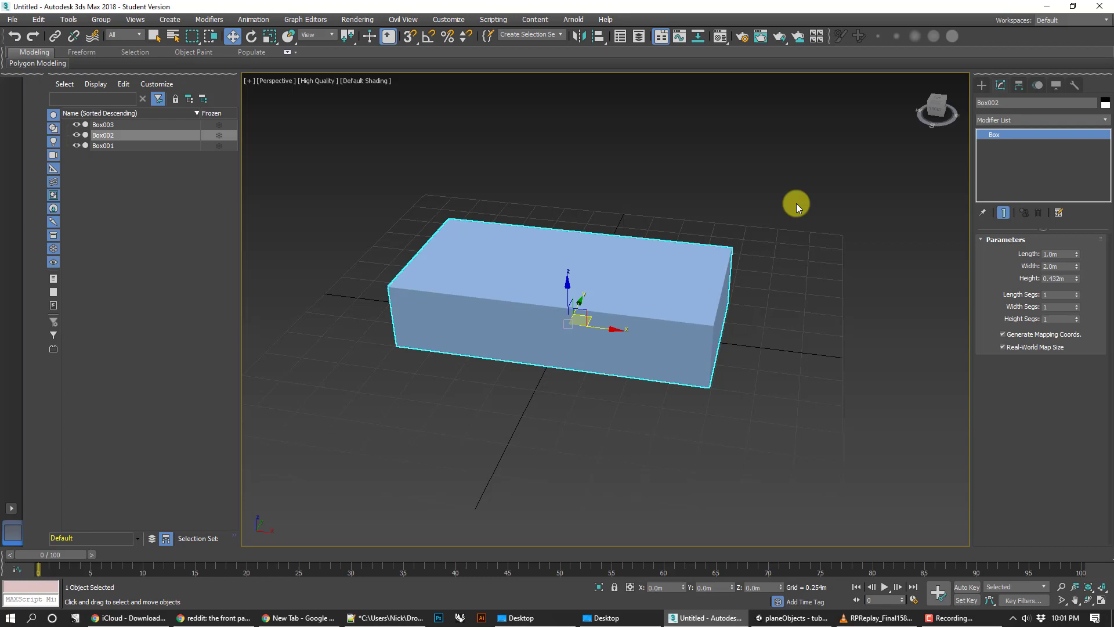
left_click(991, 118)
left_click(984, 84)
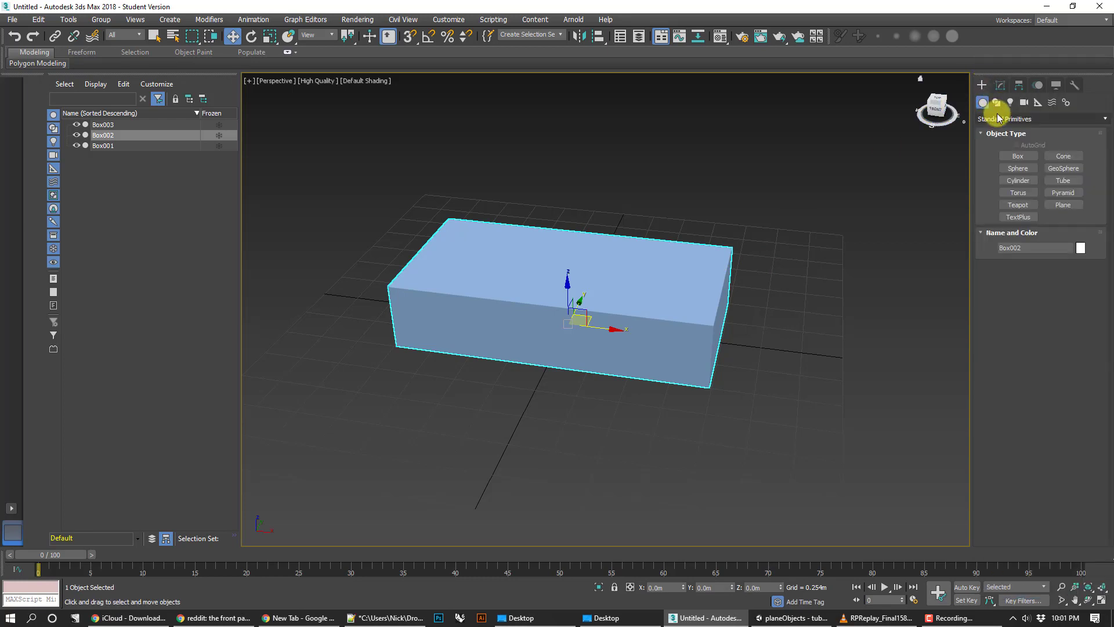
left_click(993, 118)
left_click(1010, 152)
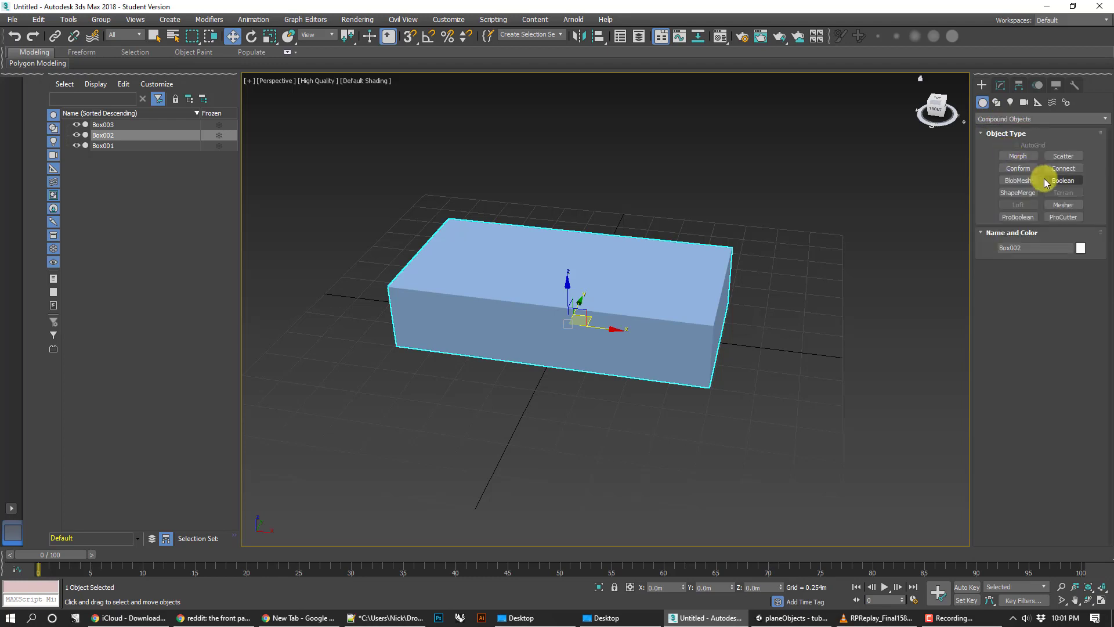
left_click(1063, 180)
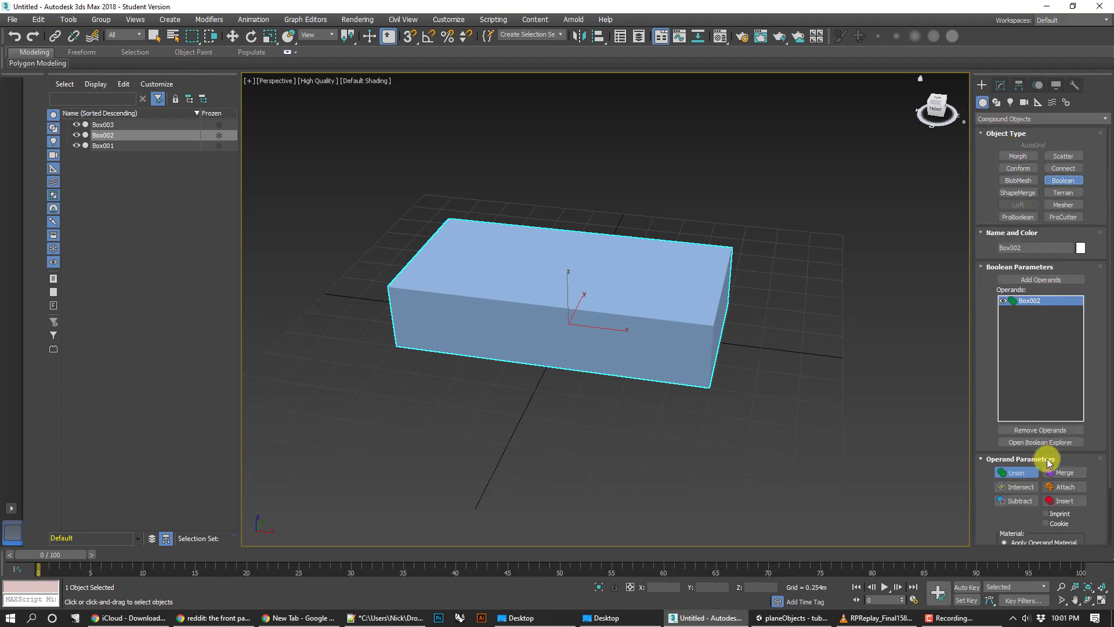
left_click(1019, 501)
left_click(1030, 284)
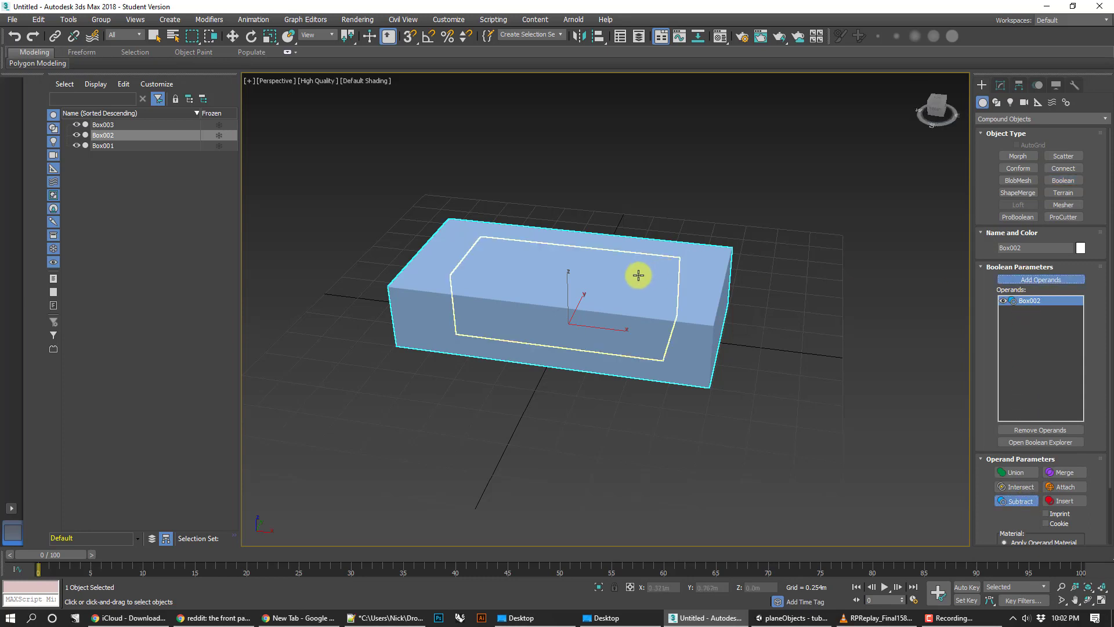
left_click(638, 274)
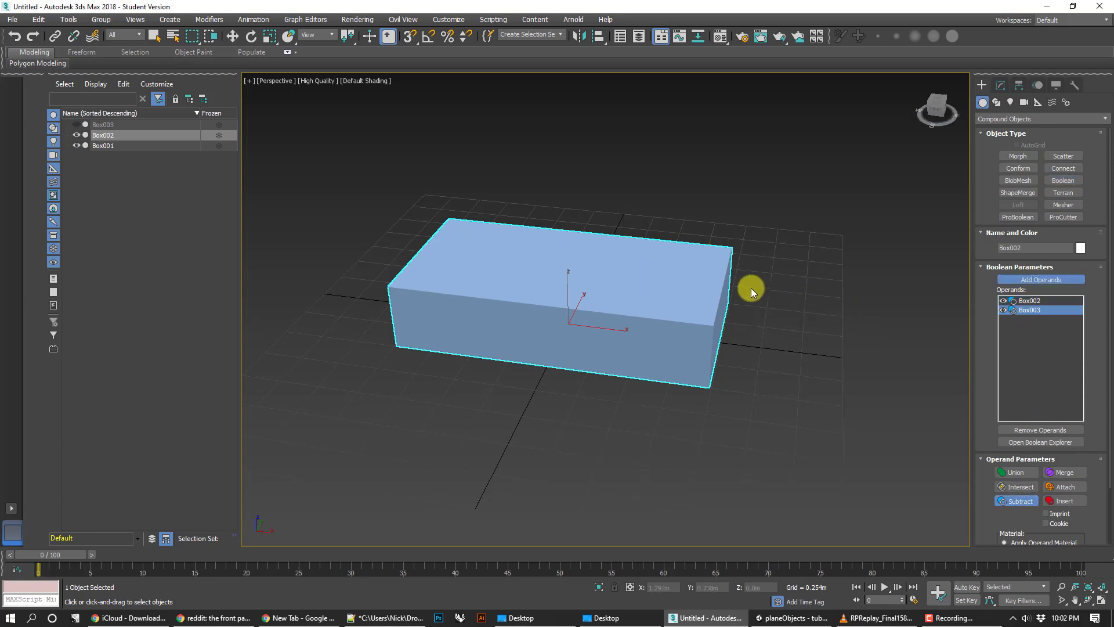
key("w")
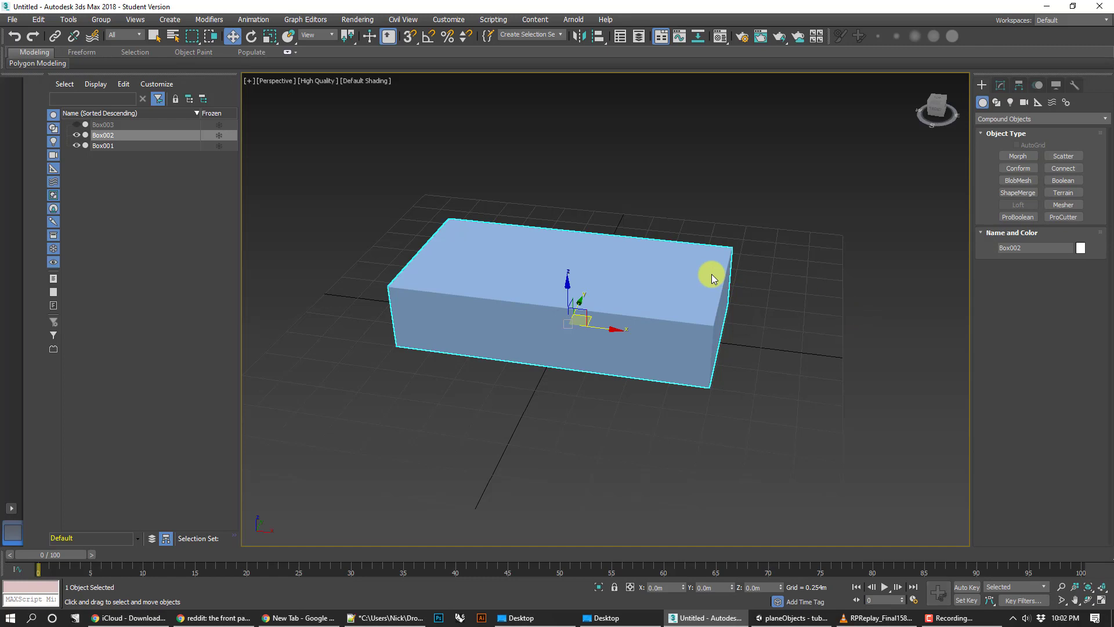
Convert the outer Boolean block to an editable mesh.
right_click(711, 274)
mouse_move(740, 393)
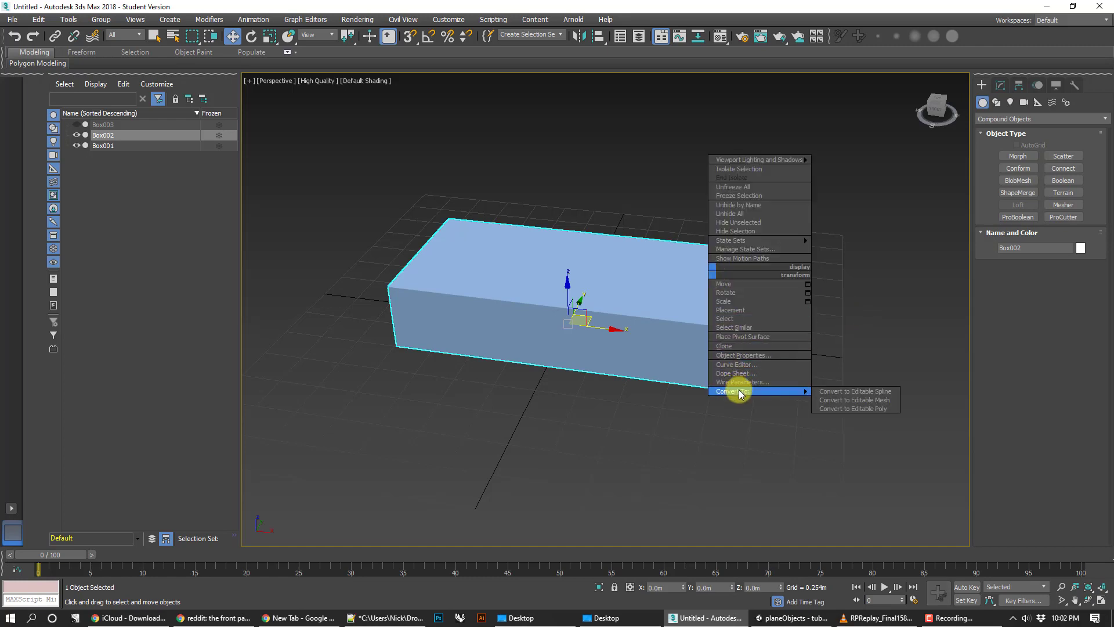
left_click(836, 400)
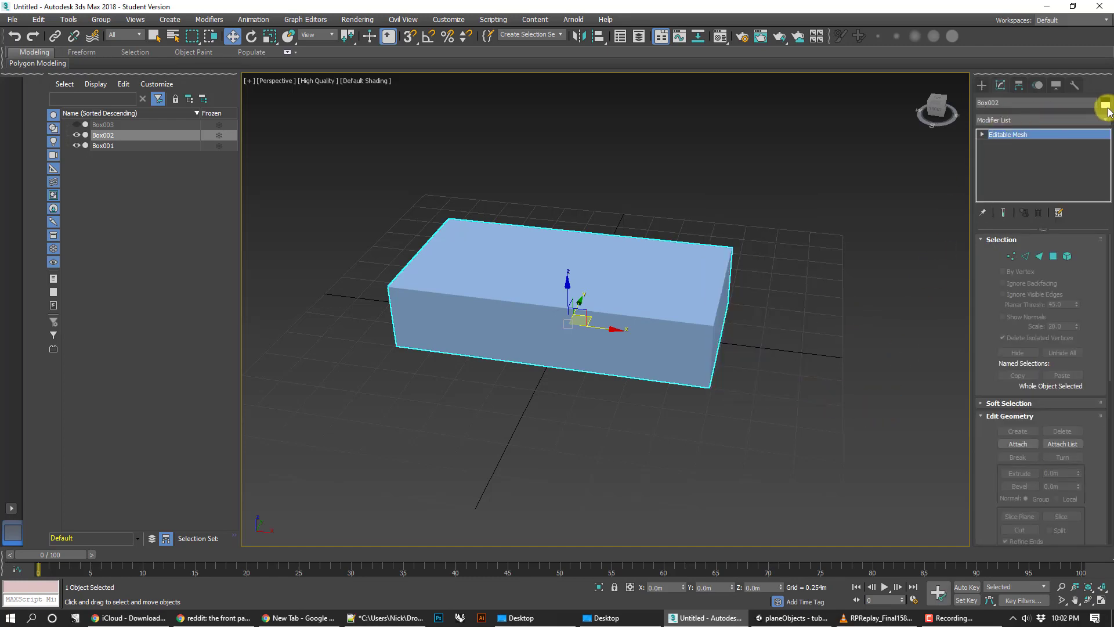
Change the outer block's object color to light pinkish purple from the 3ds Max palette.
left_click(1105, 106)
left_click(631, 262)
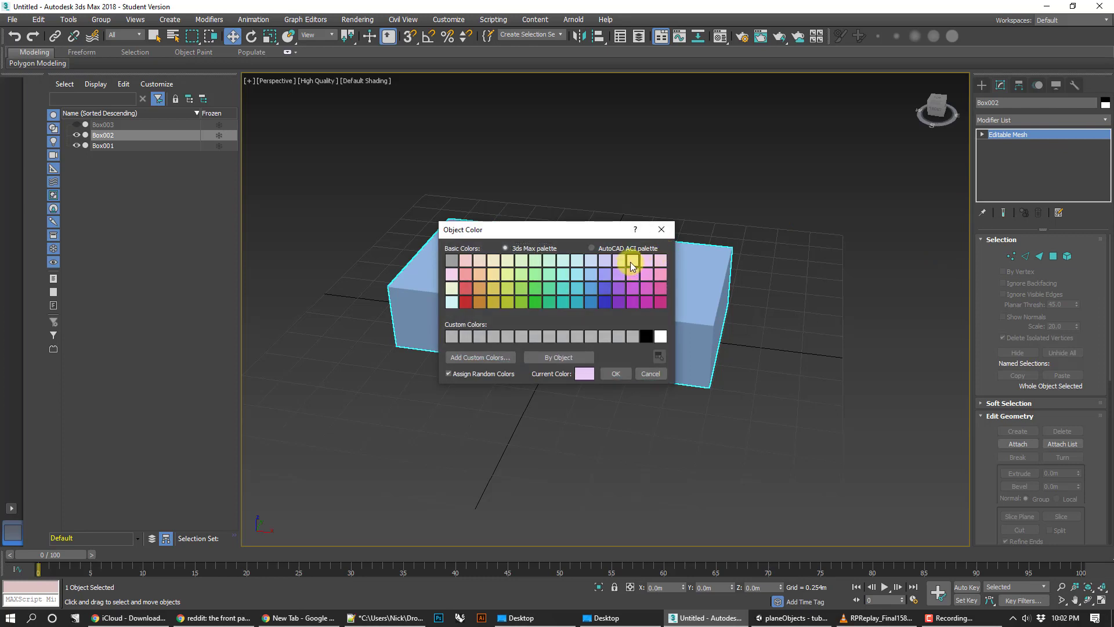
left_click(622, 369)
left_click(807, 315)
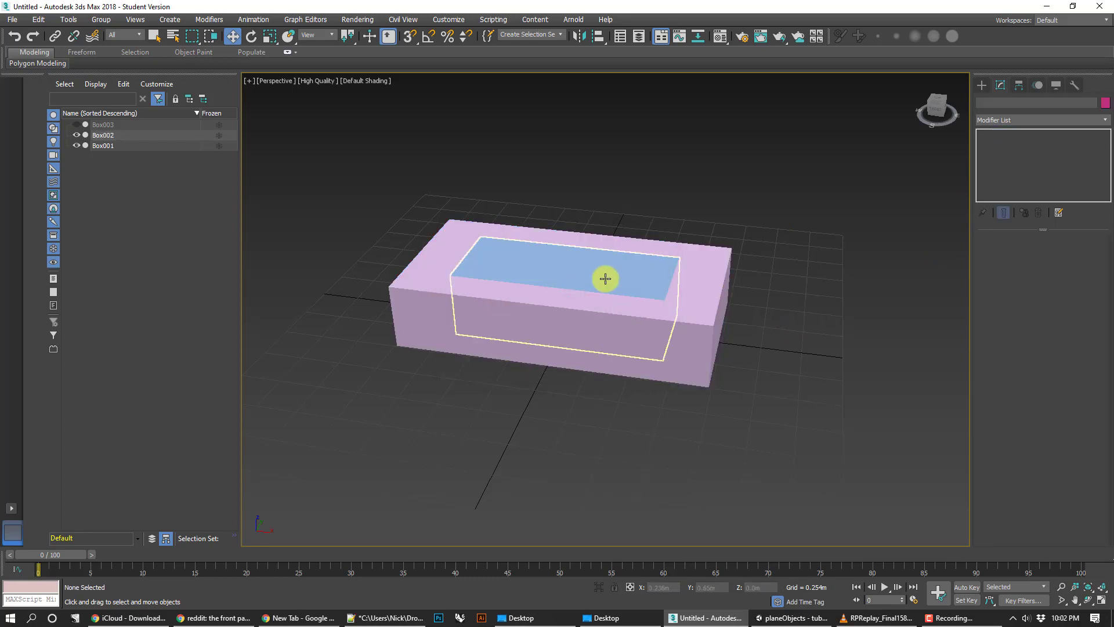
Delete the hidden leftover clone Box003 that served as the Boolean operand.
left_click(621, 271)
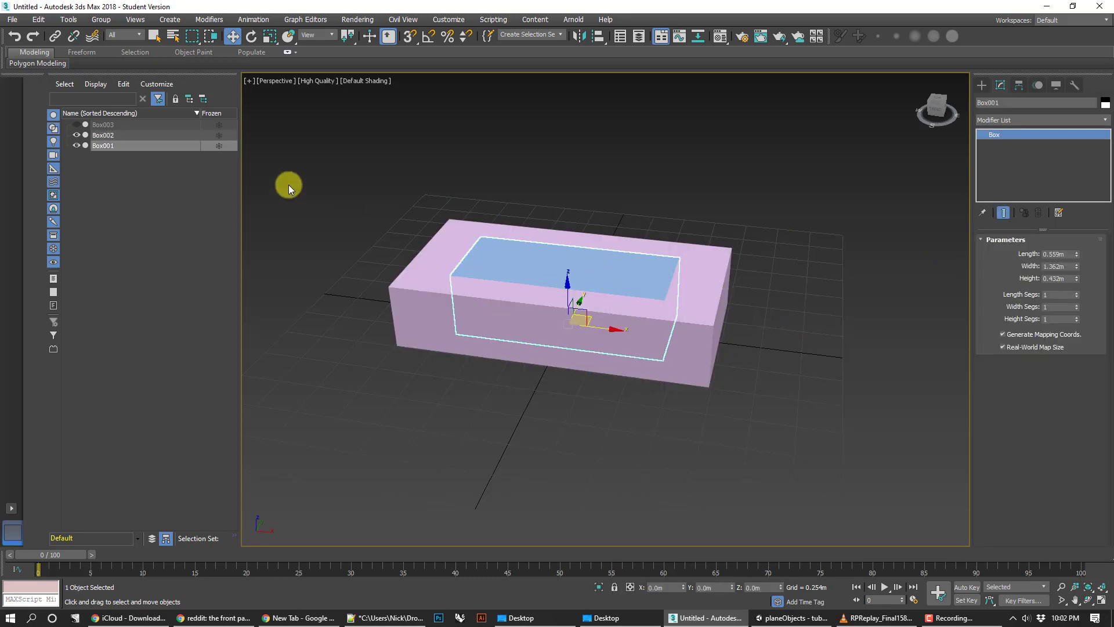
left_click(145, 137)
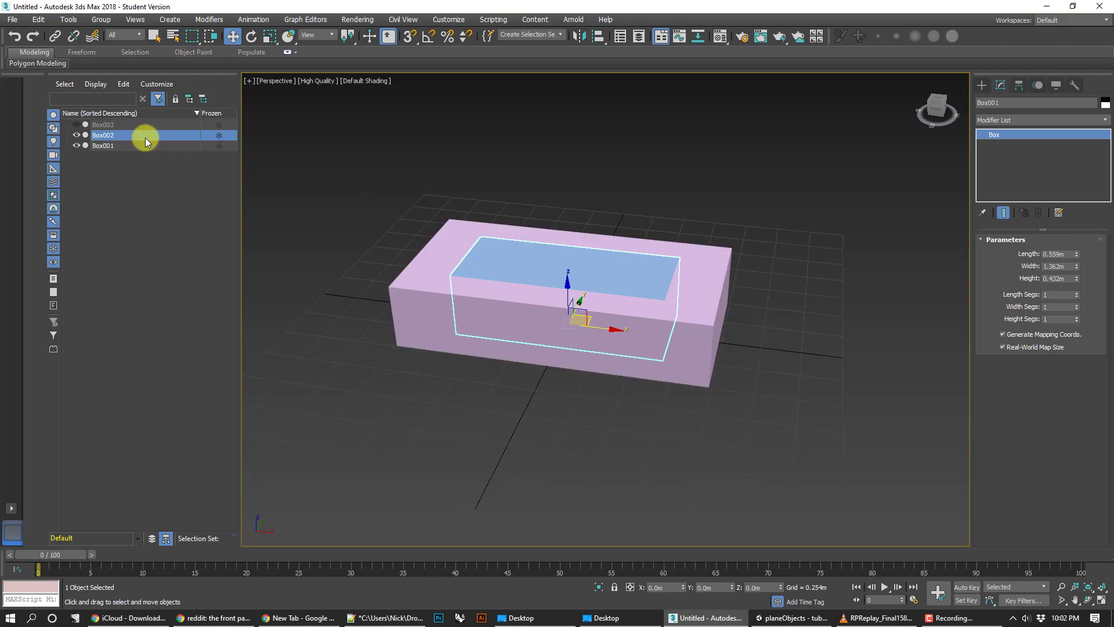
left_click(98, 125)
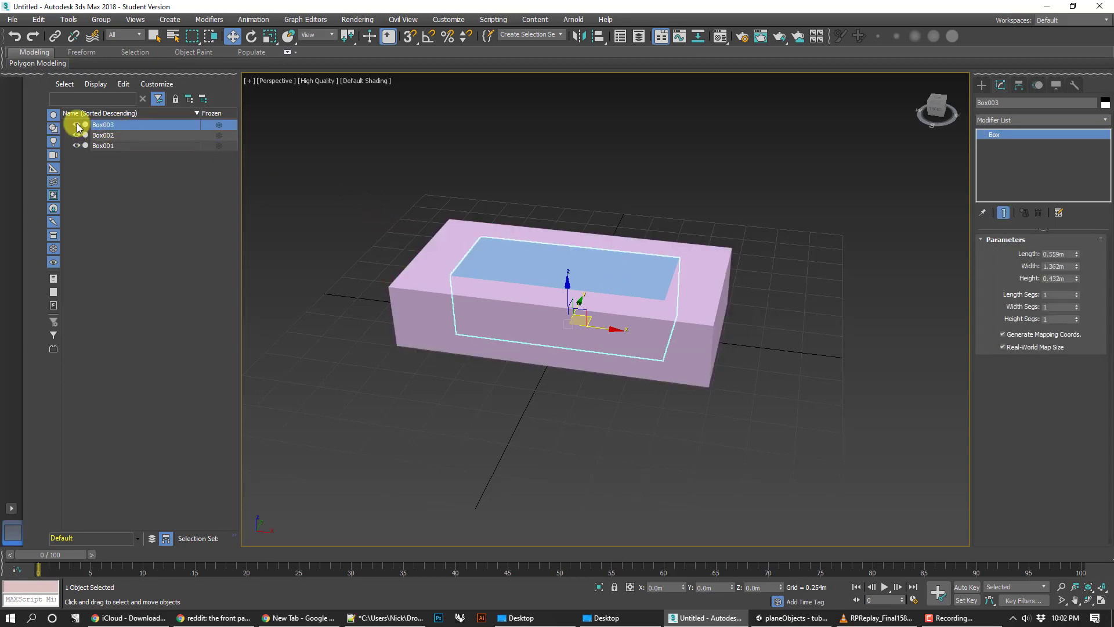
left_click(132, 125)
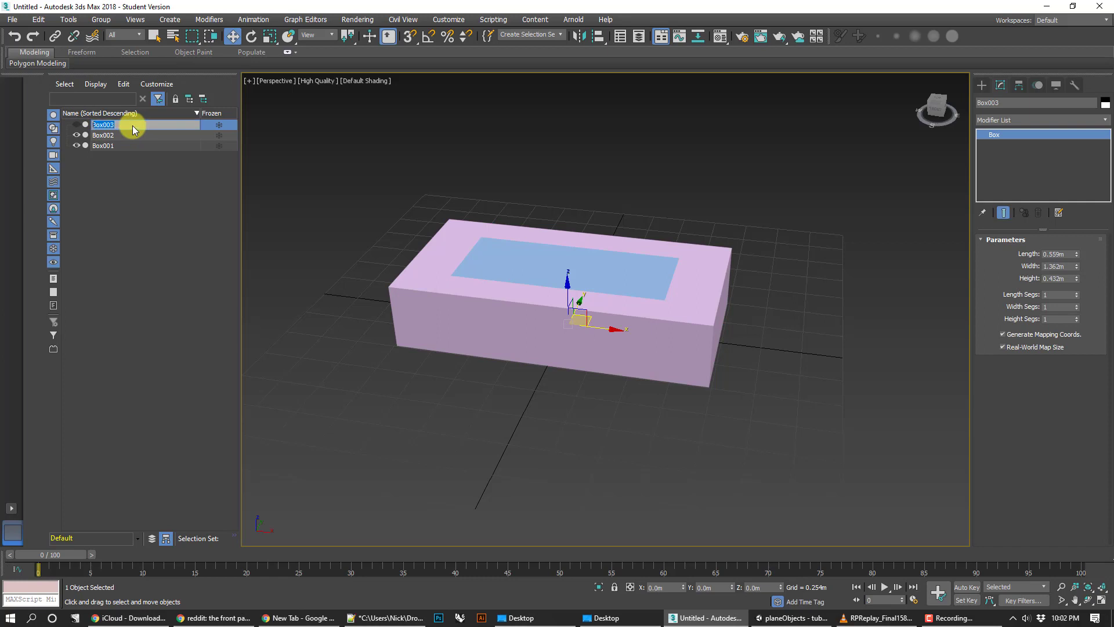
left_click(204, 136)
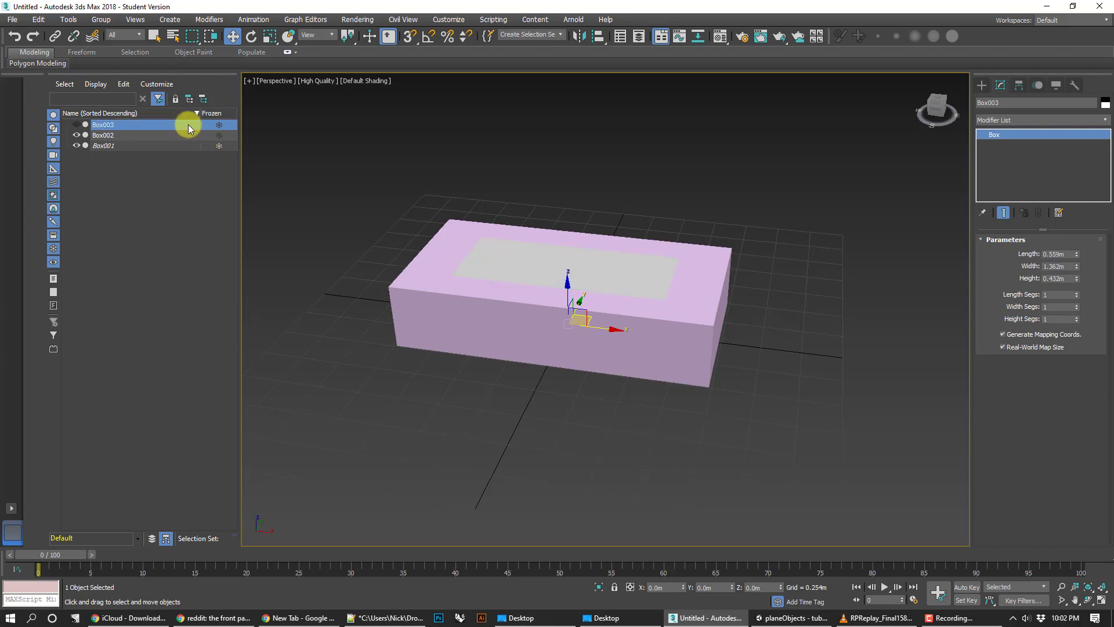
left_click(216, 145)
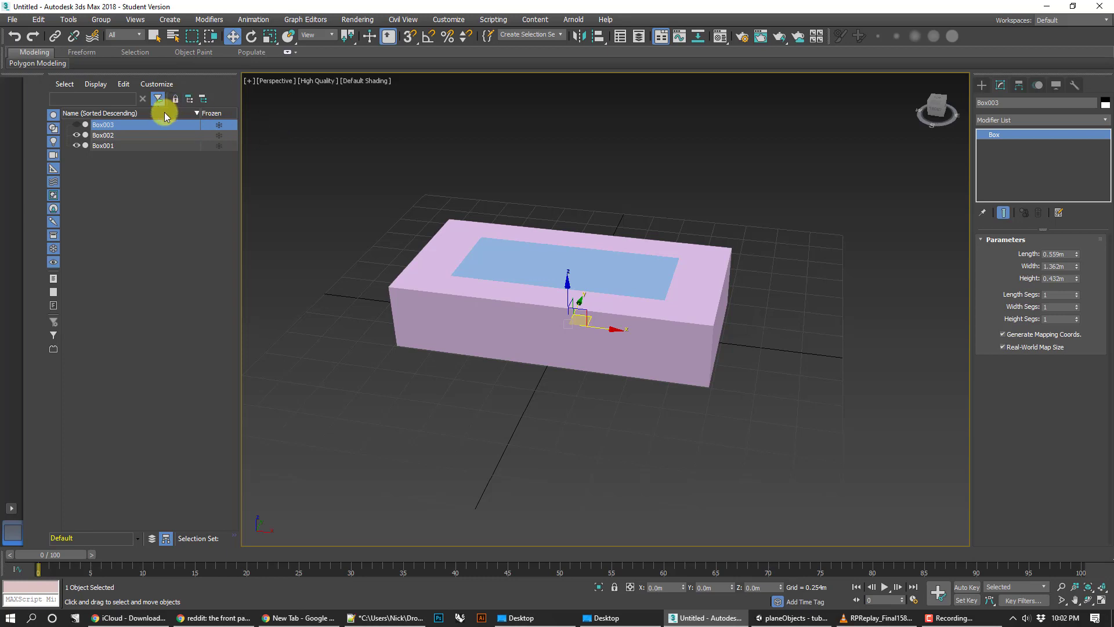
right_click(152, 126)
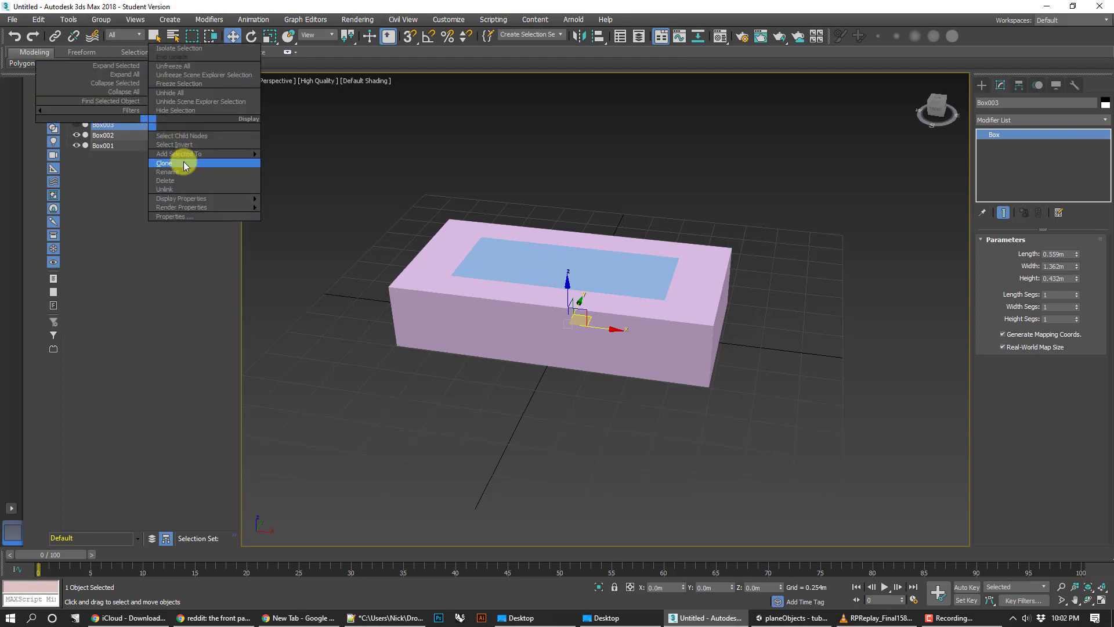
left_click(183, 180)
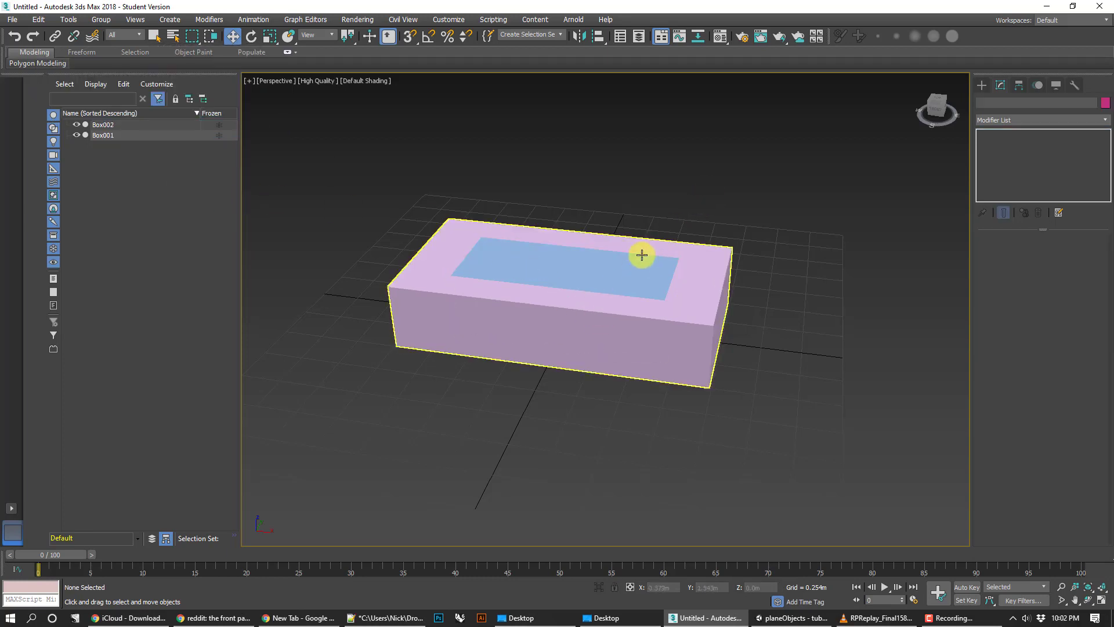
Raise the inner box about 0.29 m along Z to check the cavity below, and undo the move.
left_click(634, 262)
left_click_drag(567, 279, 577, 246)
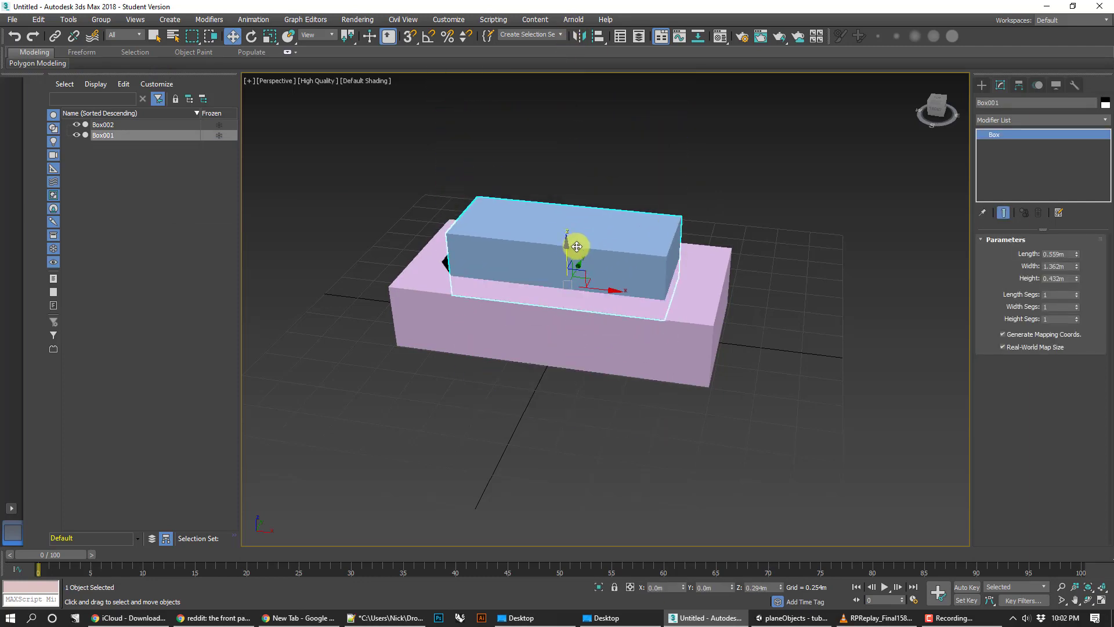
key("ctrl+z")
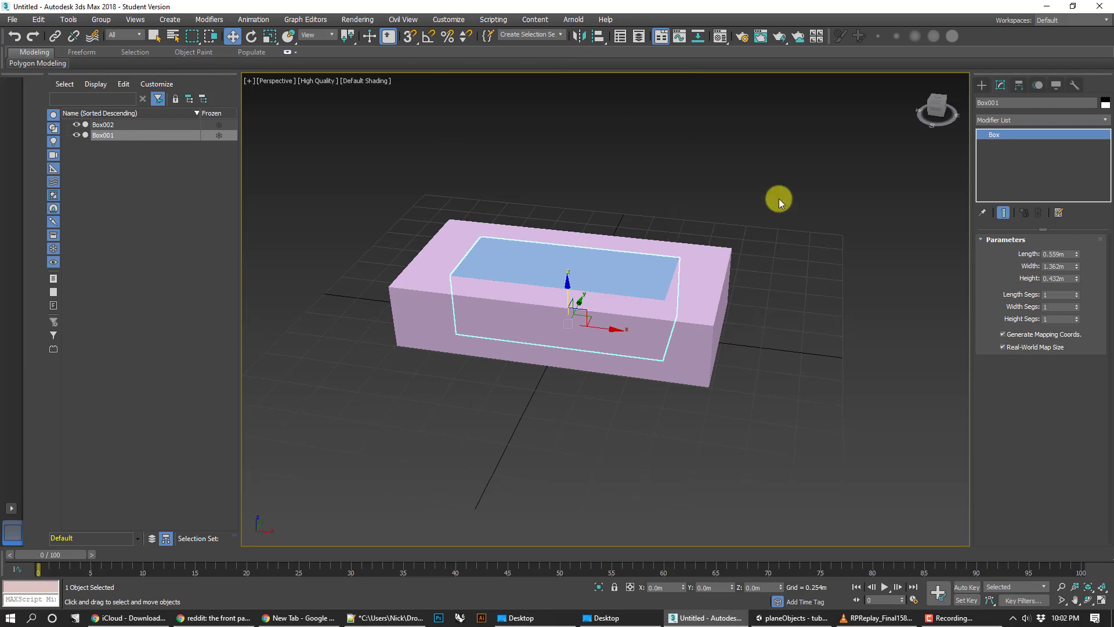
left_click(715, 281)
left_click(847, 257)
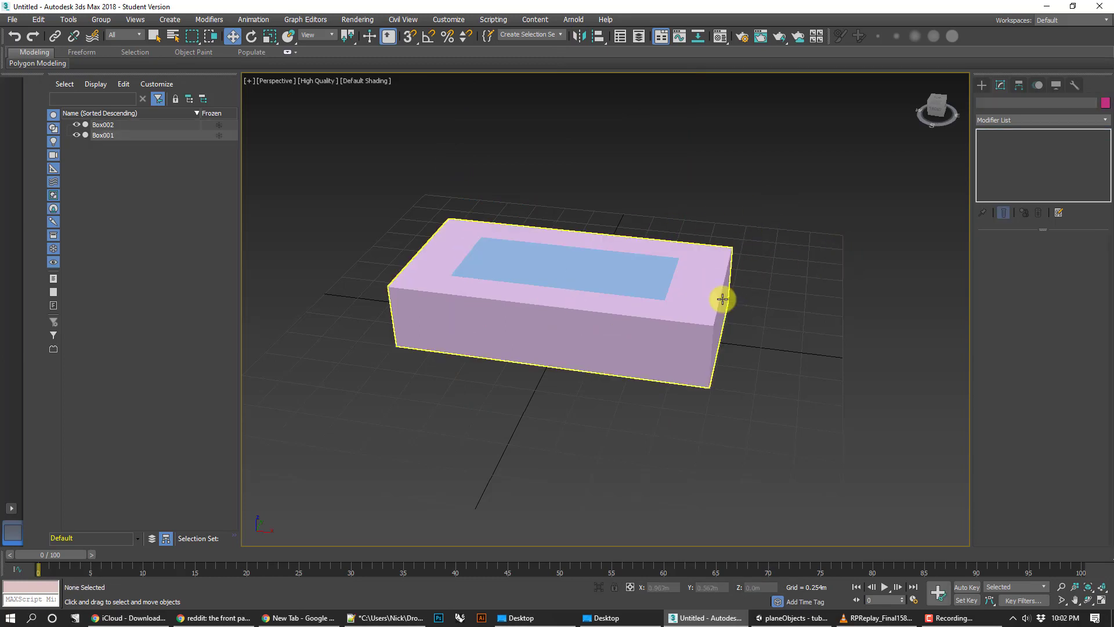
scroll(542, 374, "up", 10)
scroll(571, 354, "down", 10)
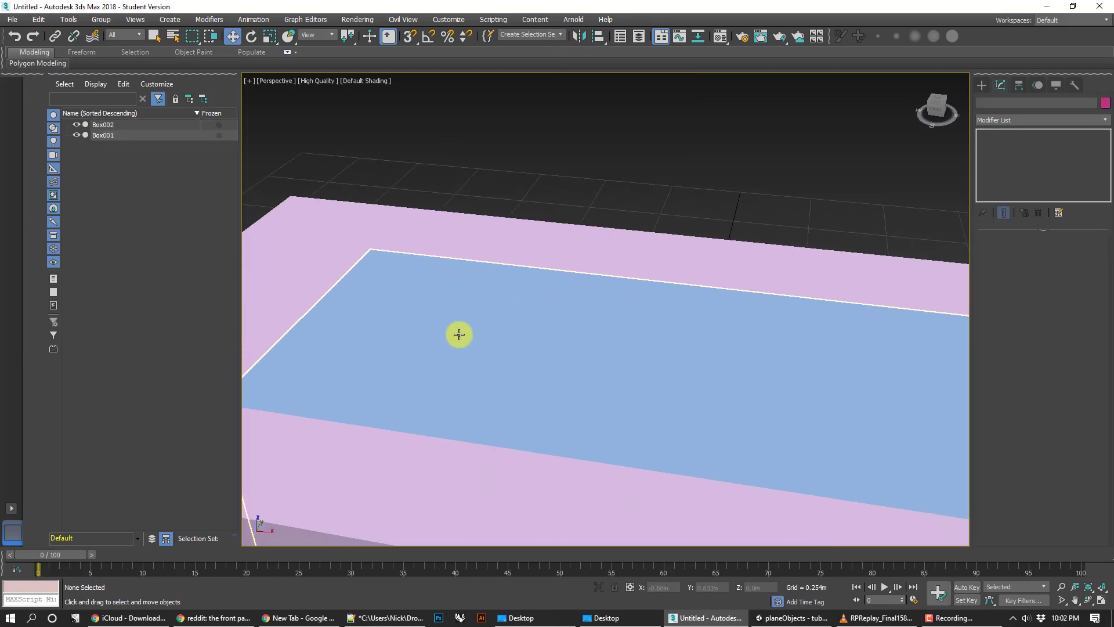
left_click(483, 306)
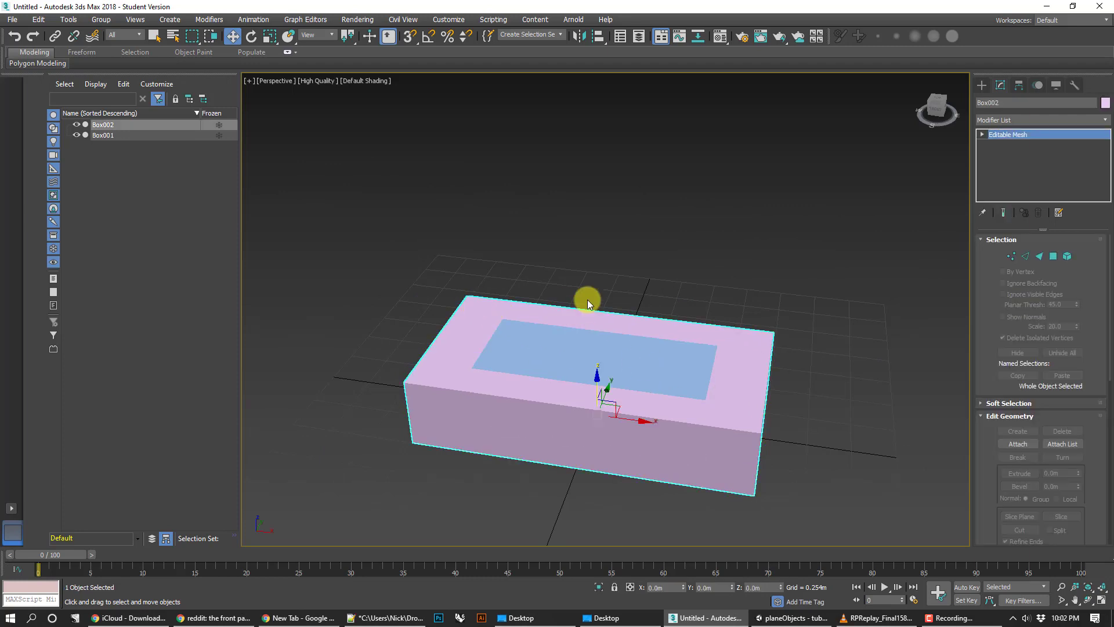
left_click(710, 273)
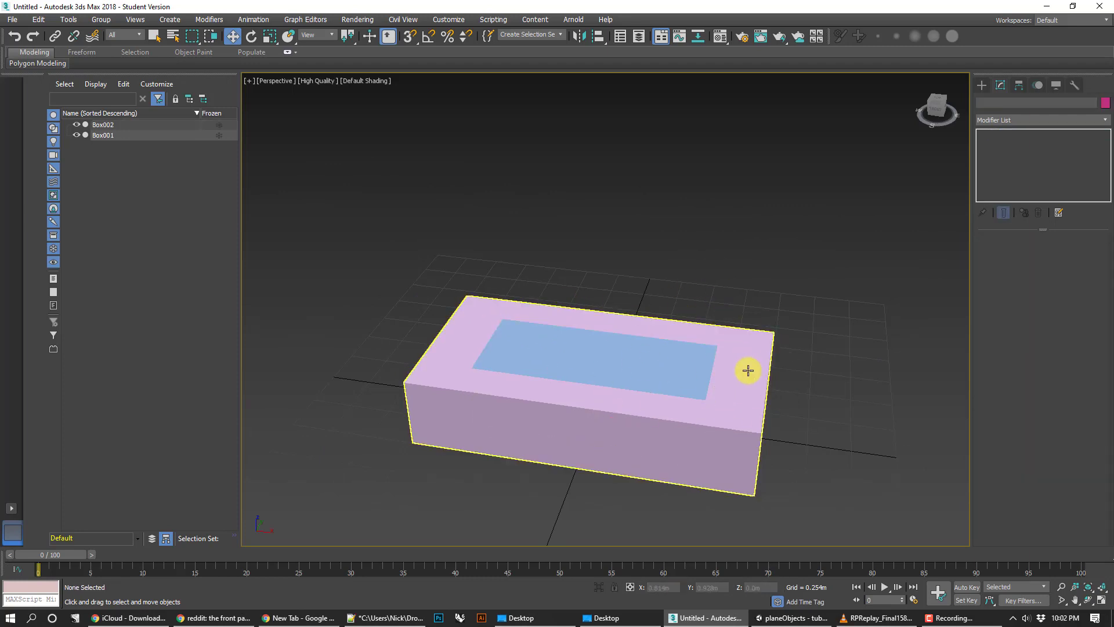
Create a thin standing cylinder of about 0.017 m radius and 0.973 m height inside the tub area.
left_click(747, 371)
left_click(641, 355)
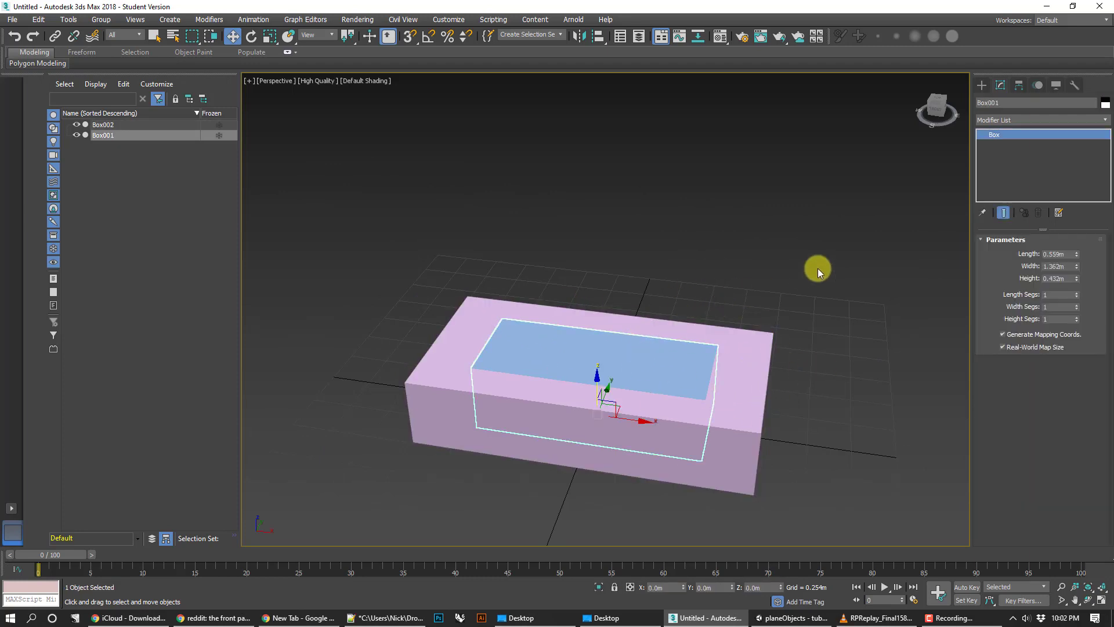
left_click(981, 84)
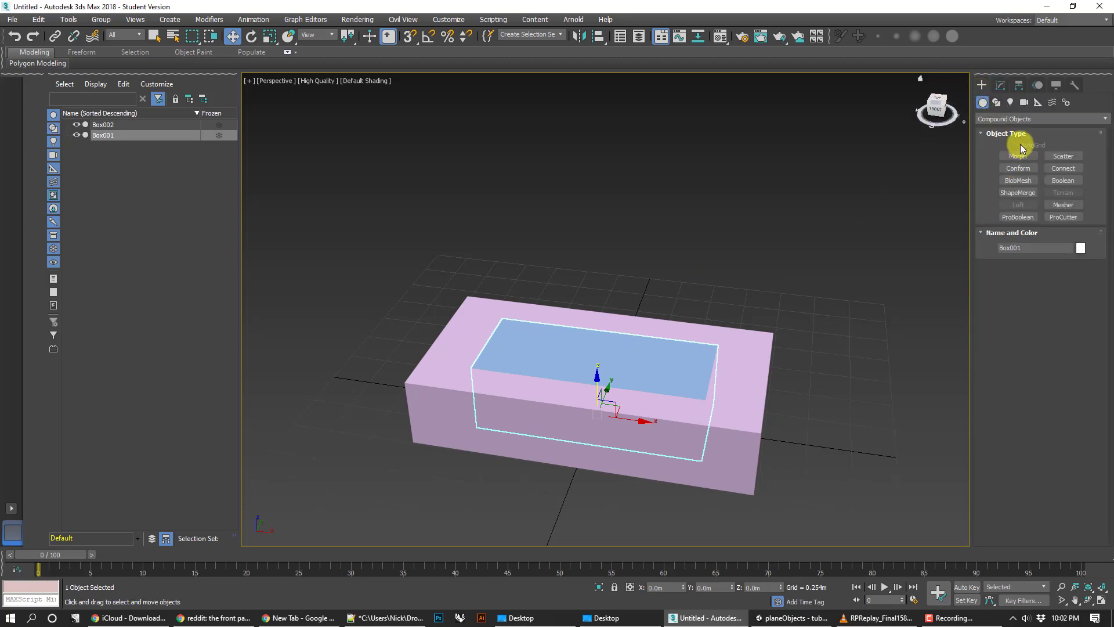
left_click(1001, 118)
left_click(1005, 131)
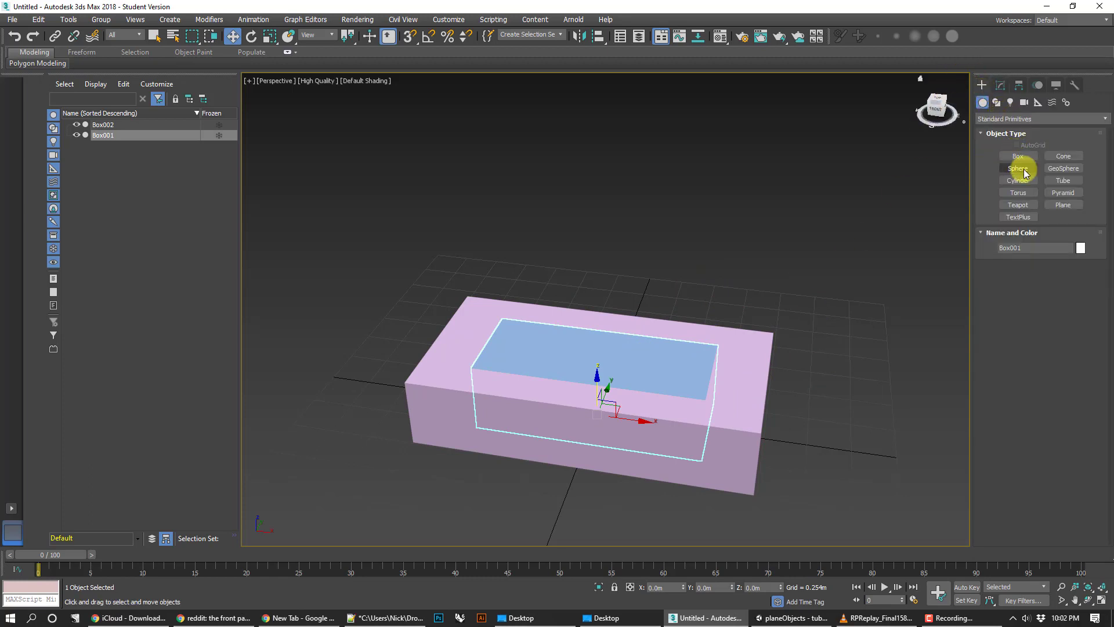
left_click(1018, 179)
mouse_move(520, 400)
left_mouse_down()
mouse_move(531, 412)
mouse_move(521, 398)
left_mouse_up()
left_click(539, 250)
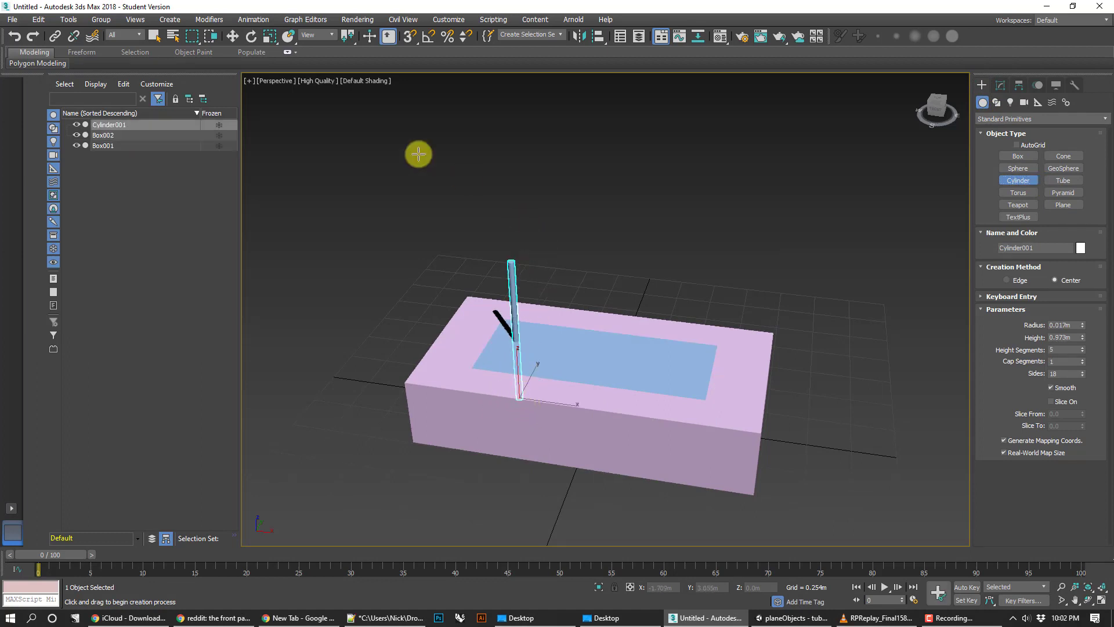
Create a torus knot of about 0.222 m radius with a 0.037 m cross-section radius in the tub area.
left_click(1023, 206)
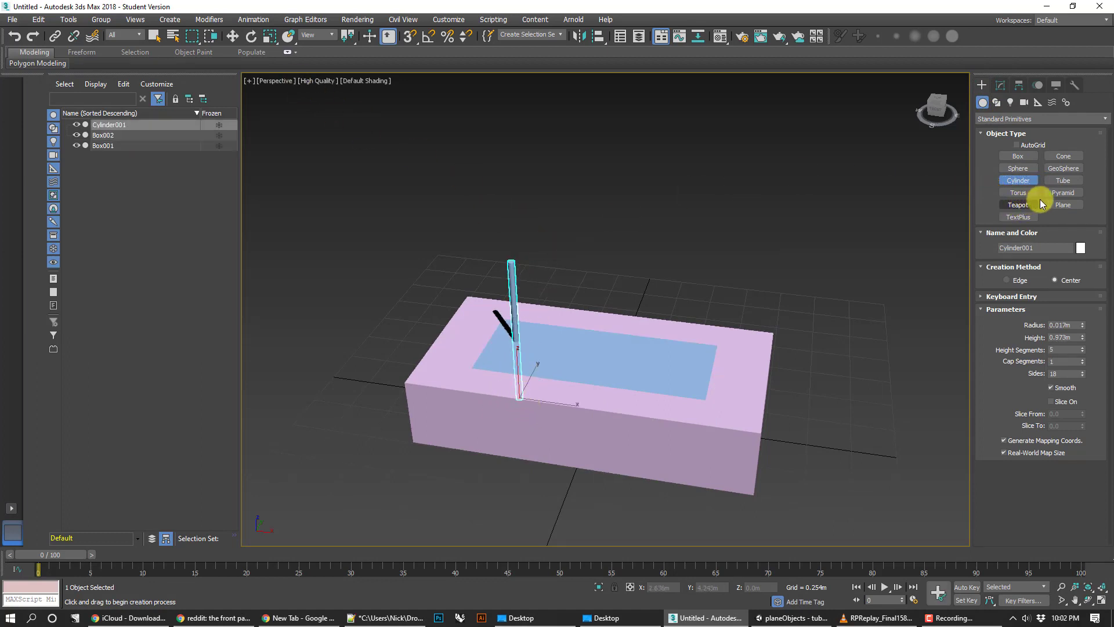
left_click(996, 119)
left_click(1019, 132)
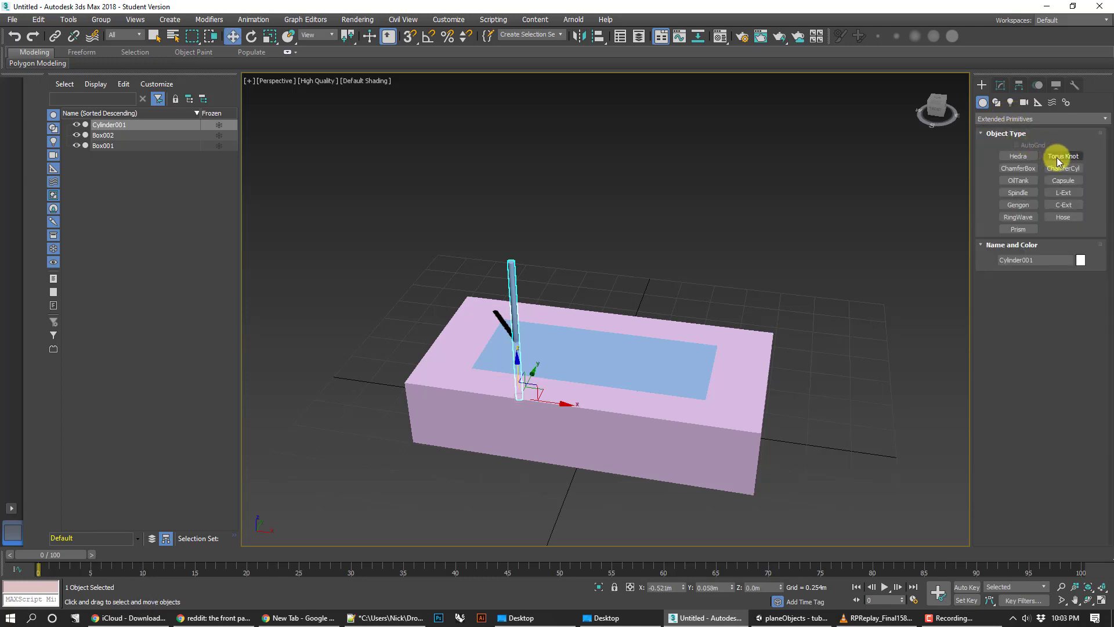
left_click(1060, 157)
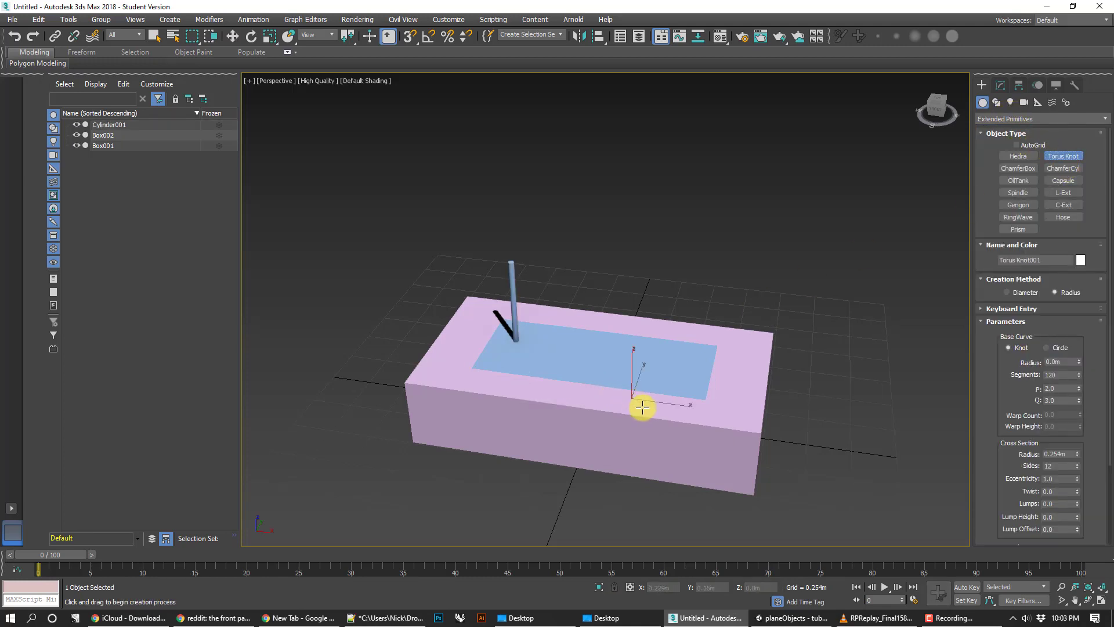
left_click_drag(642, 408, 664, 398)
left_click(659, 398)
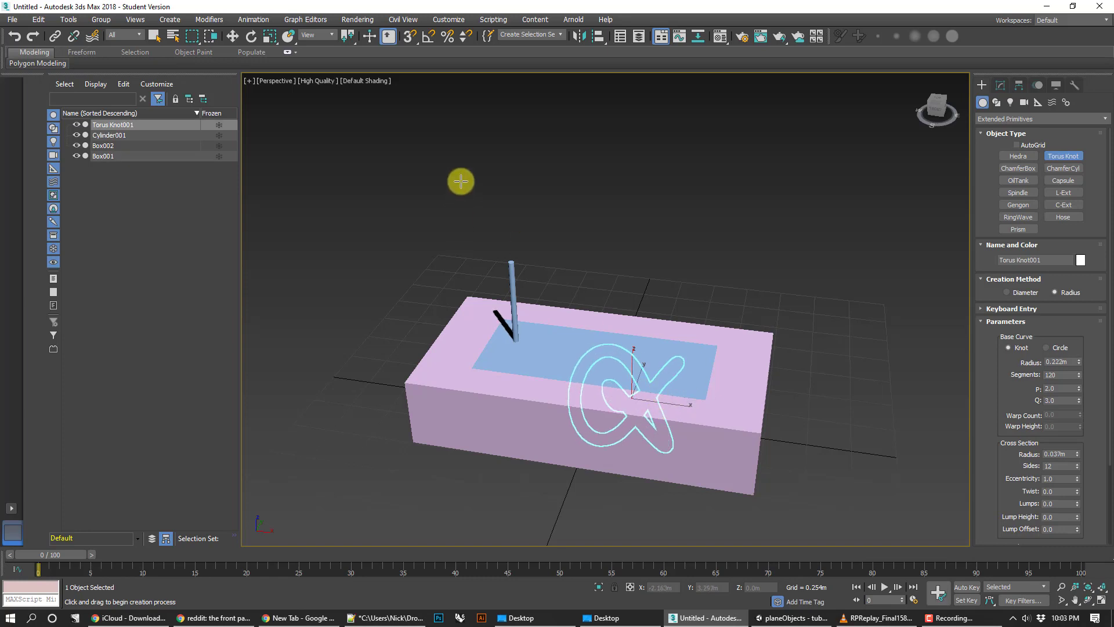
Scale the torus knot uniformly to about 72% and move it within the inner box outline to about X 0.355 m, Y 0.008 m.
left_click(270, 36)
left_click_drag(637, 401, 639, 423)
key("t")
scroll(539, 327, "up", 5)
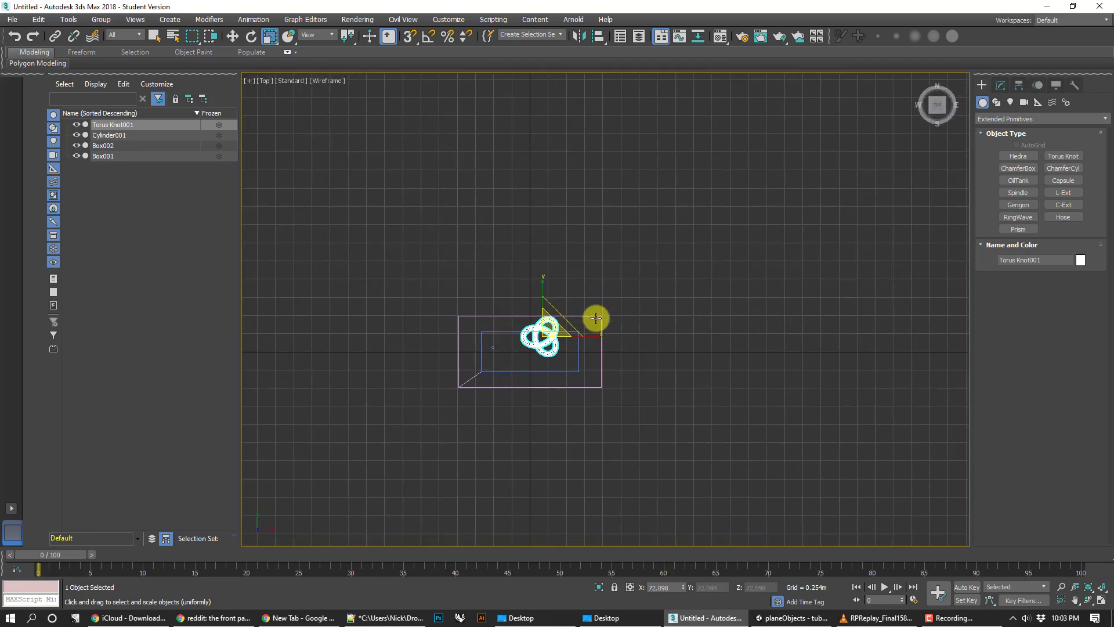
left_click(232, 36)
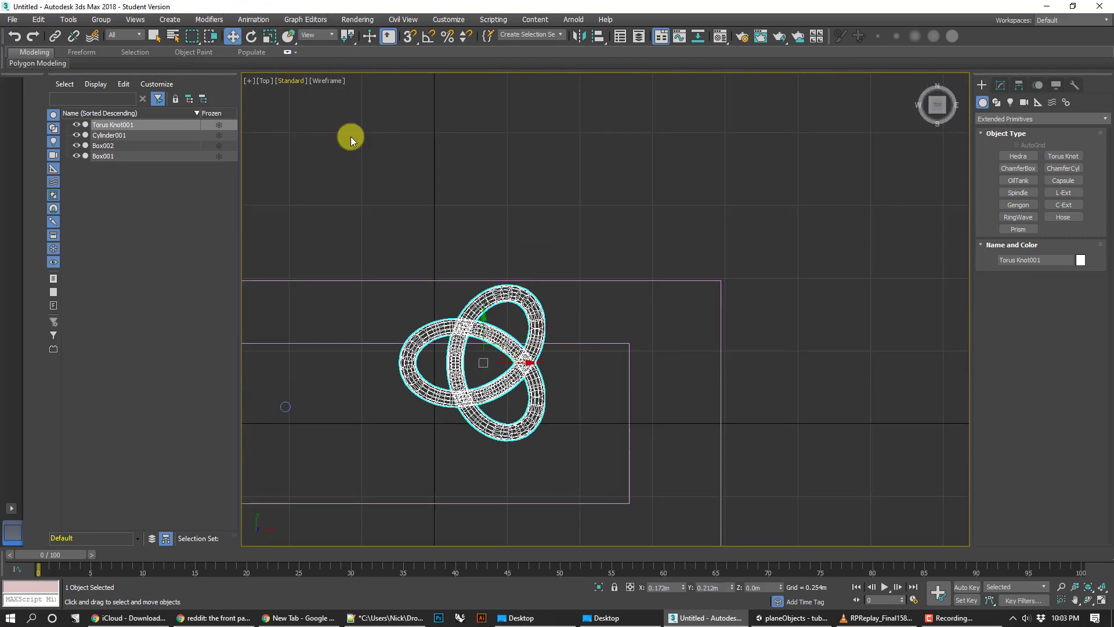
middle_click_drag(510, 316, 549, 301)
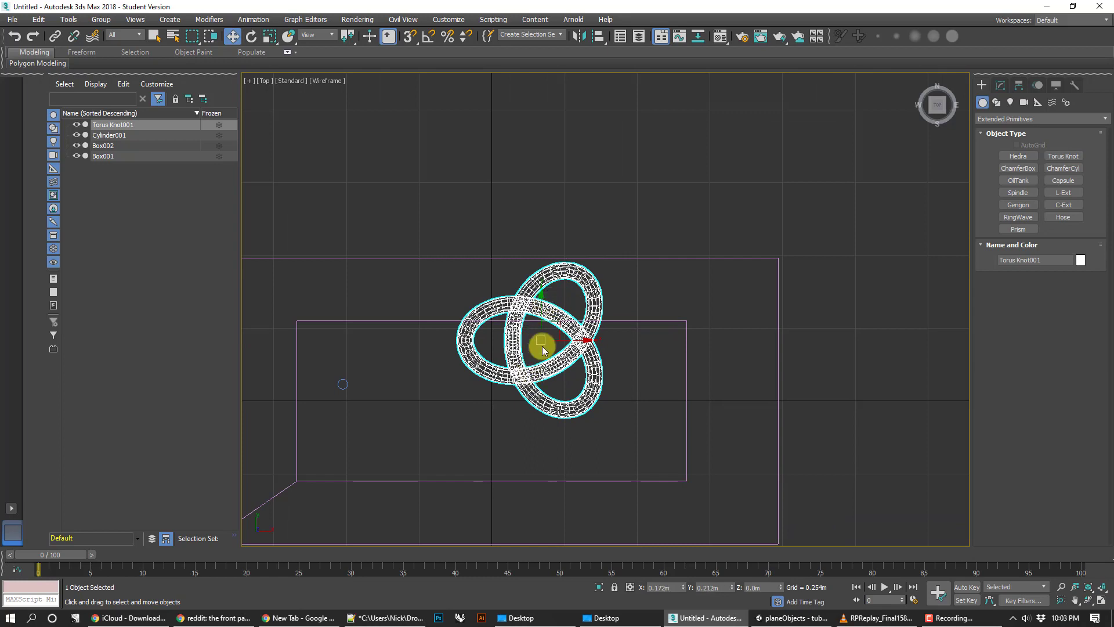
left_click_drag(532, 315, 530, 364)
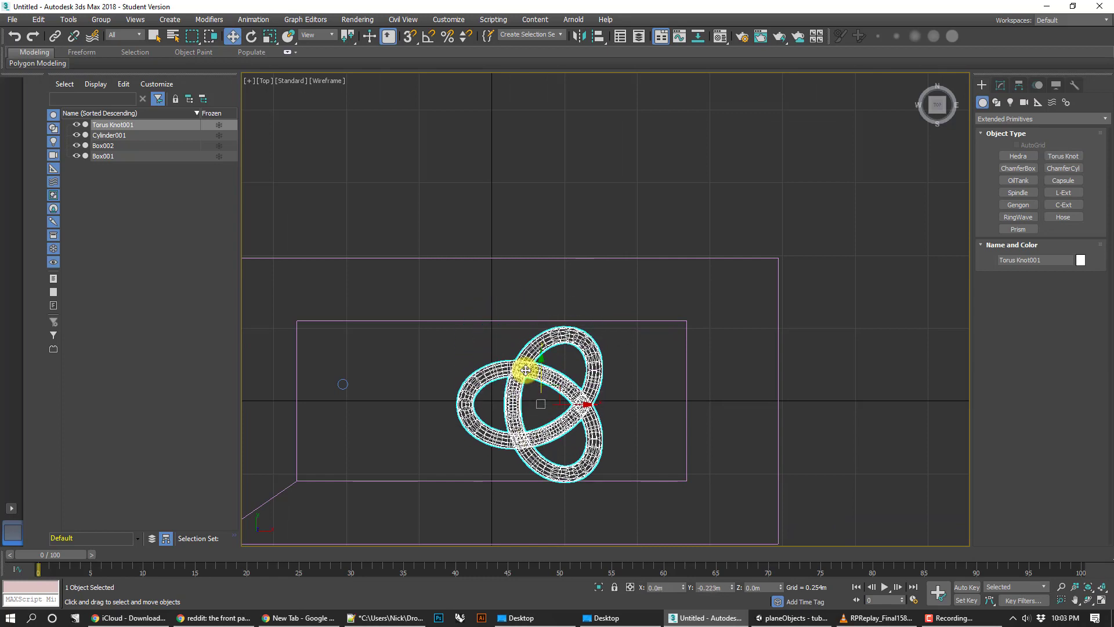
left_click_drag(580, 396, 639, 398)
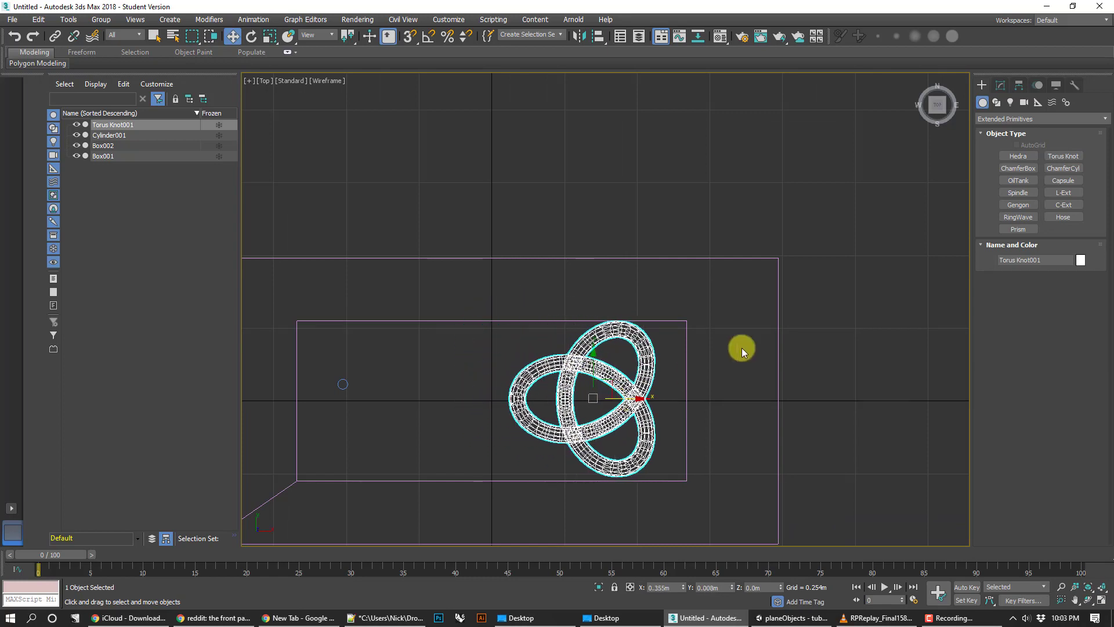
left_click(773, 354)
key("p")
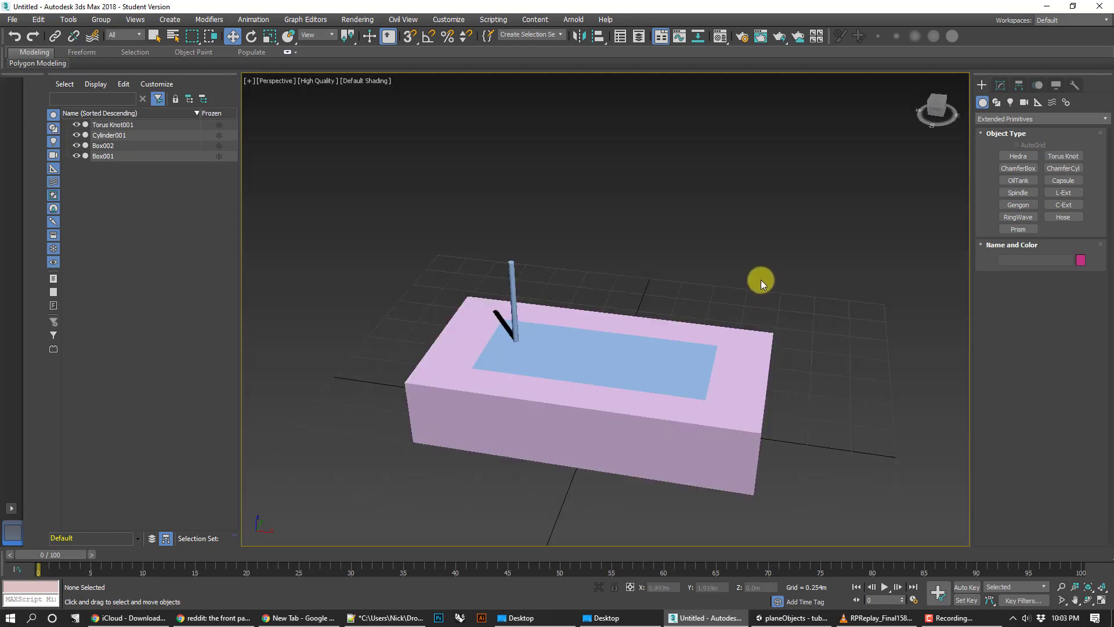
Change the first sample material to the Standard type in the Material Editor and name it water.
middle_click_drag(655, 330, 674, 340)
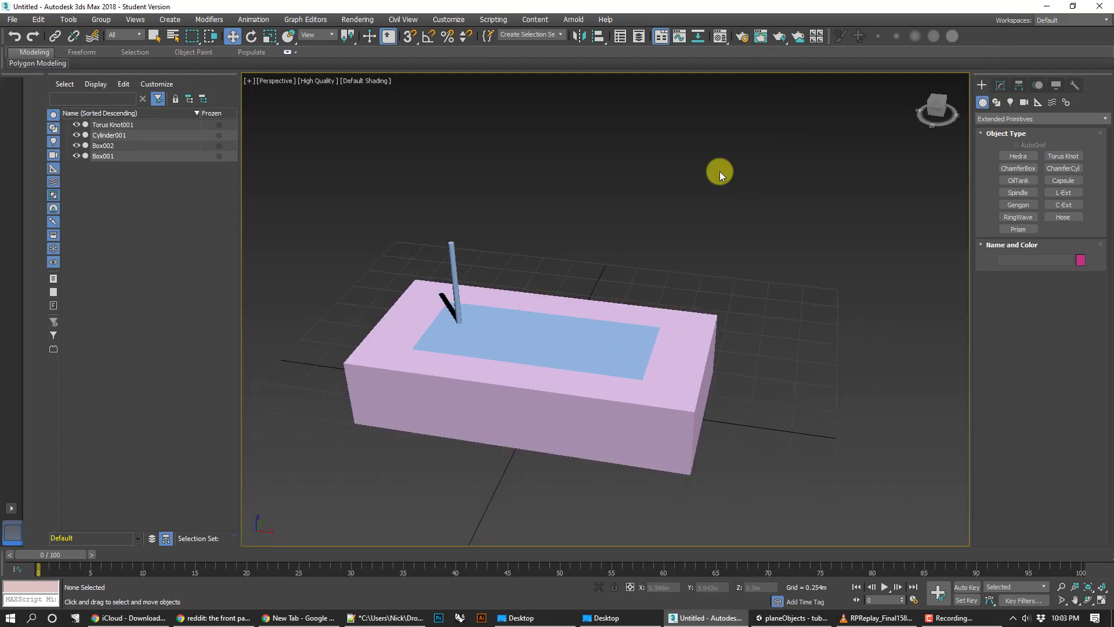
key("m")
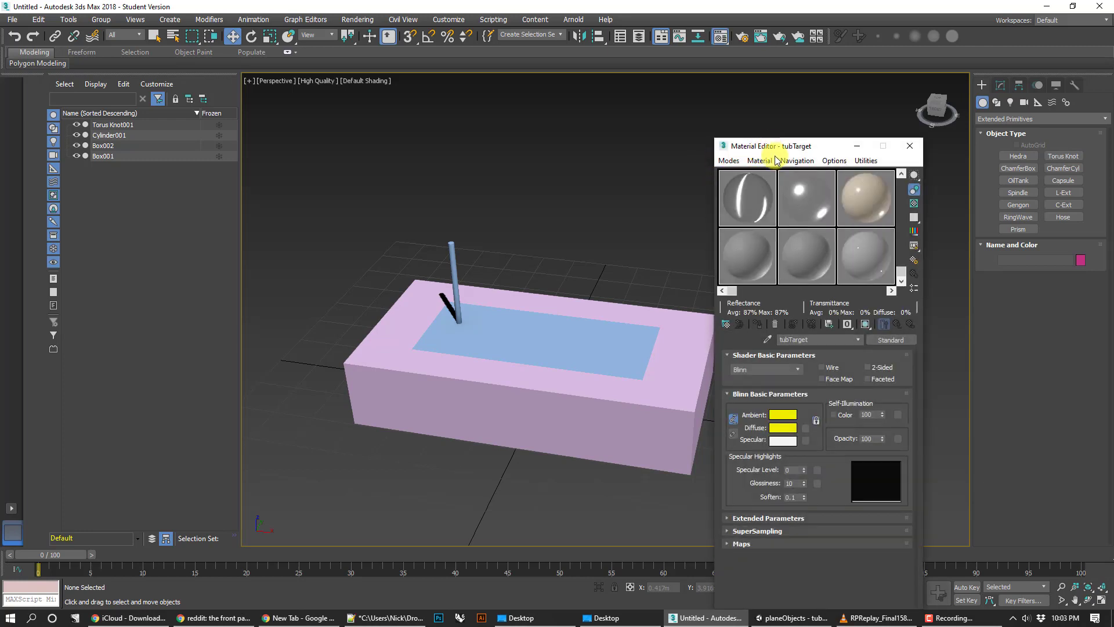
left_click(755, 198)
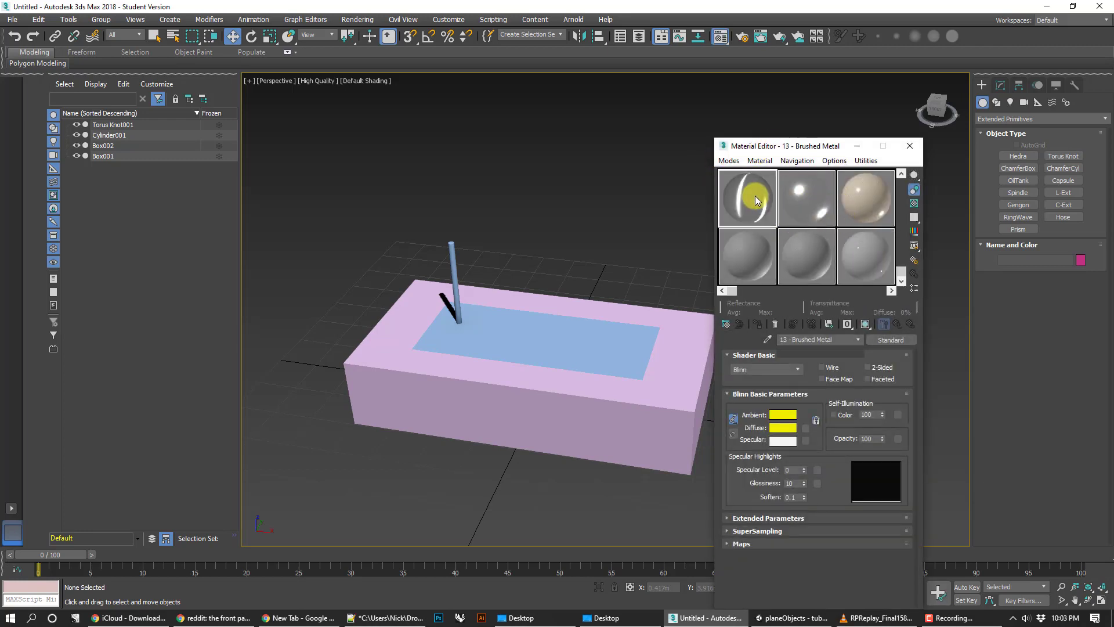
left_click(886, 342)
left_click(477, 423)
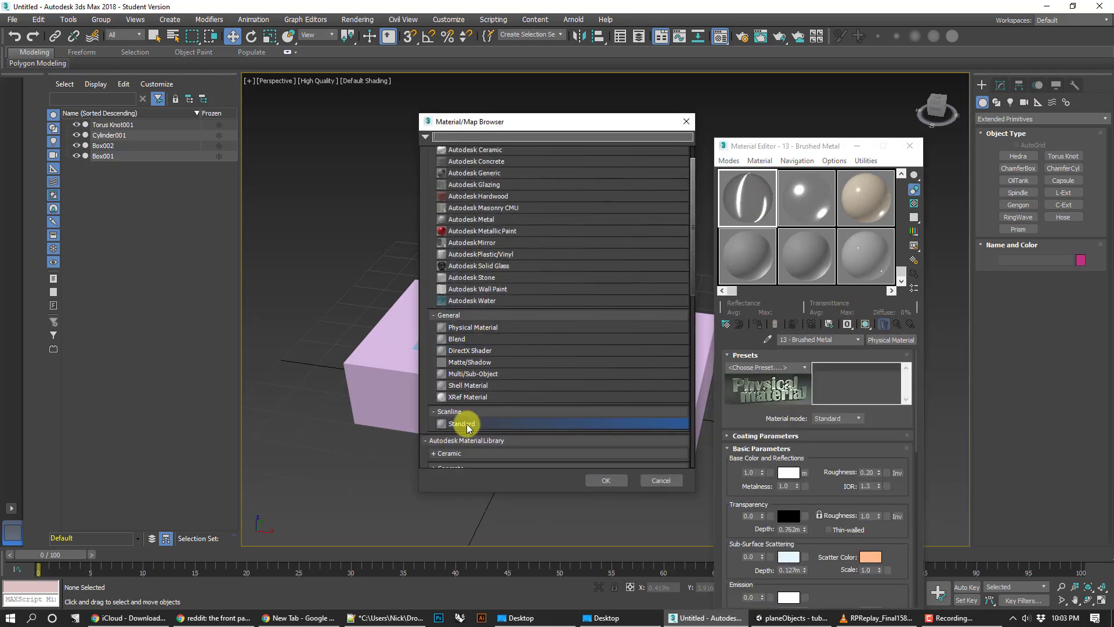
double_click(468, 426)
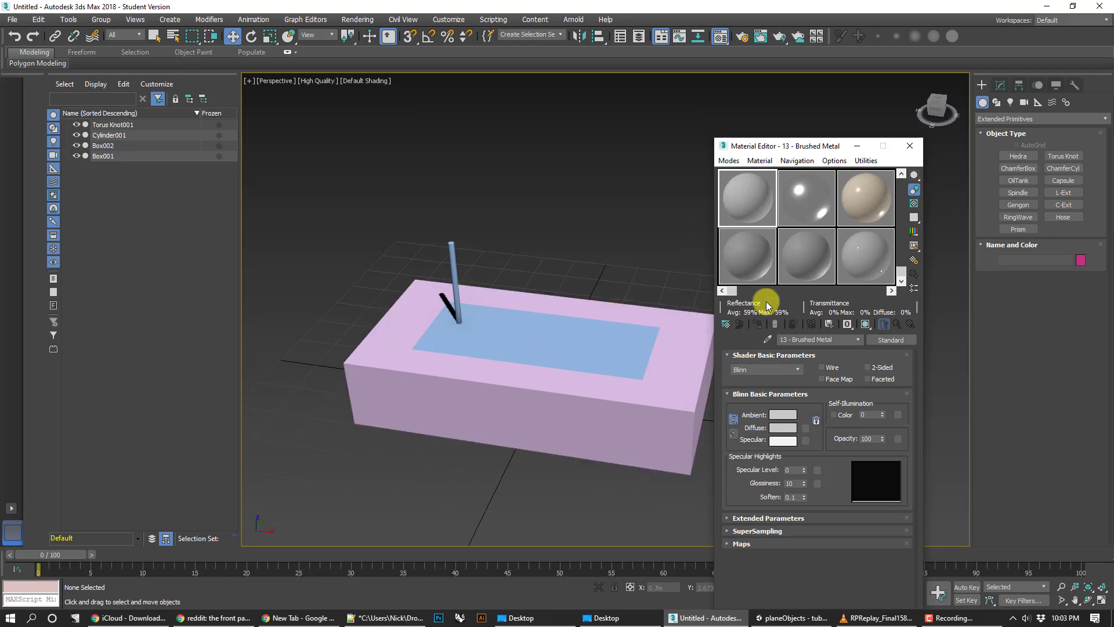
left_click(829, 340)
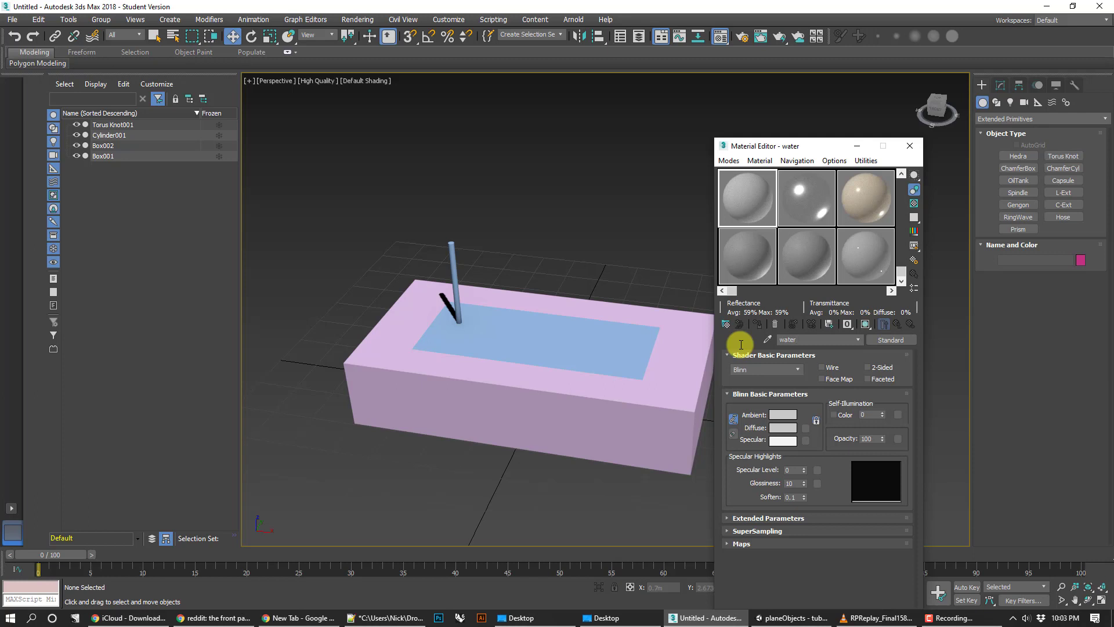
Set the water material's diffuse color to saturated blue (hue 167, saturation 255, value 196) and its opacity to 50.
left_click(782, 427)
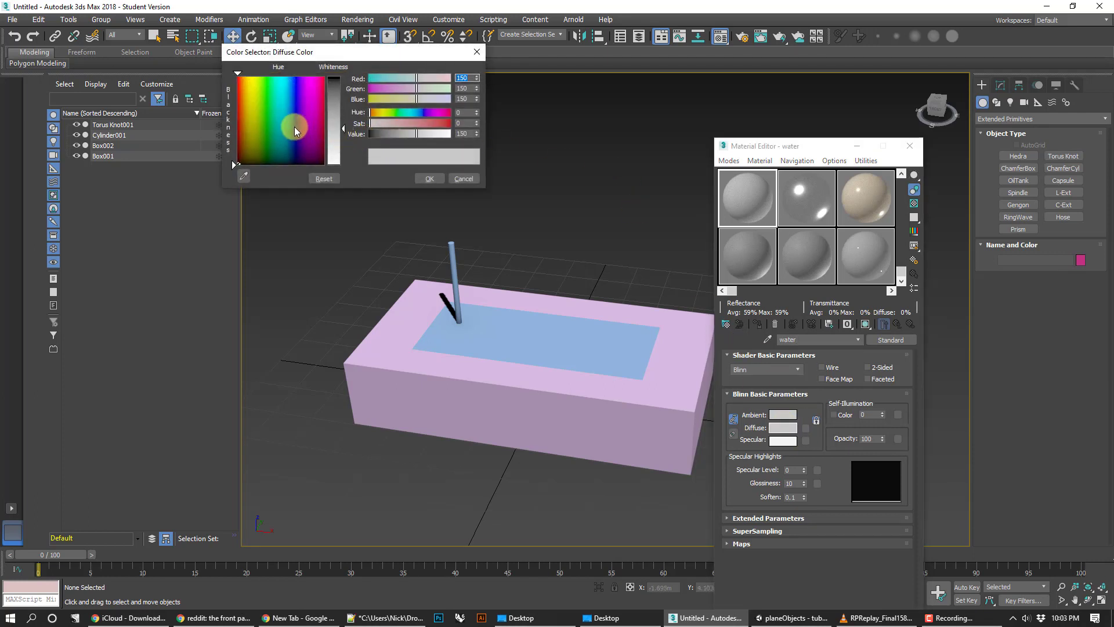
left_click(294, 127)
left_click_drag(435, 123, 454, 124)
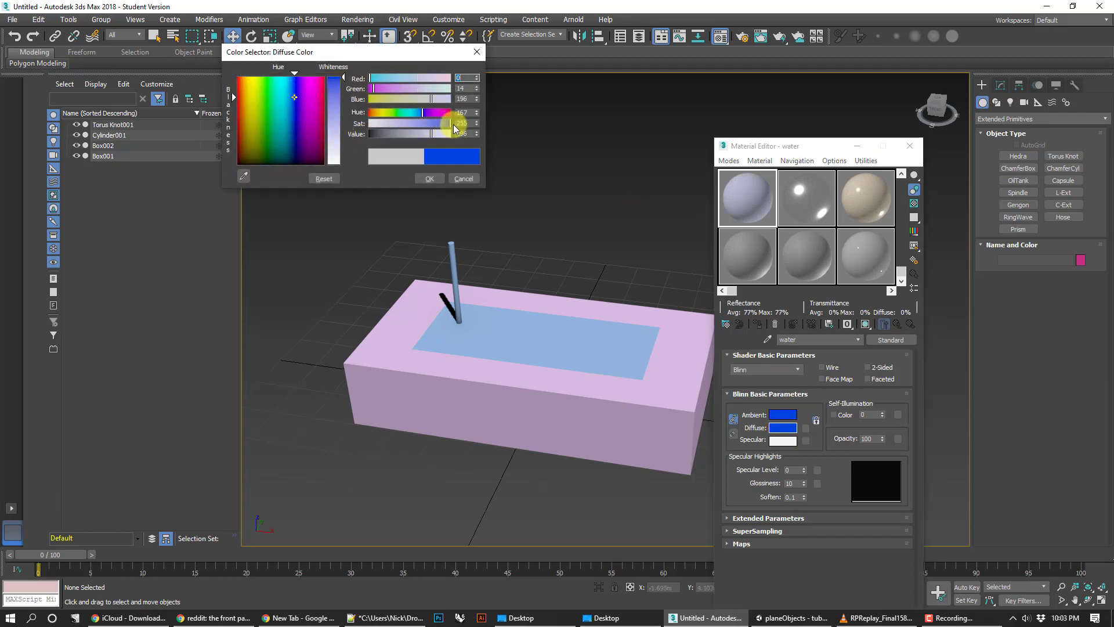
left_click(433, 179)
left_click(869, 438)
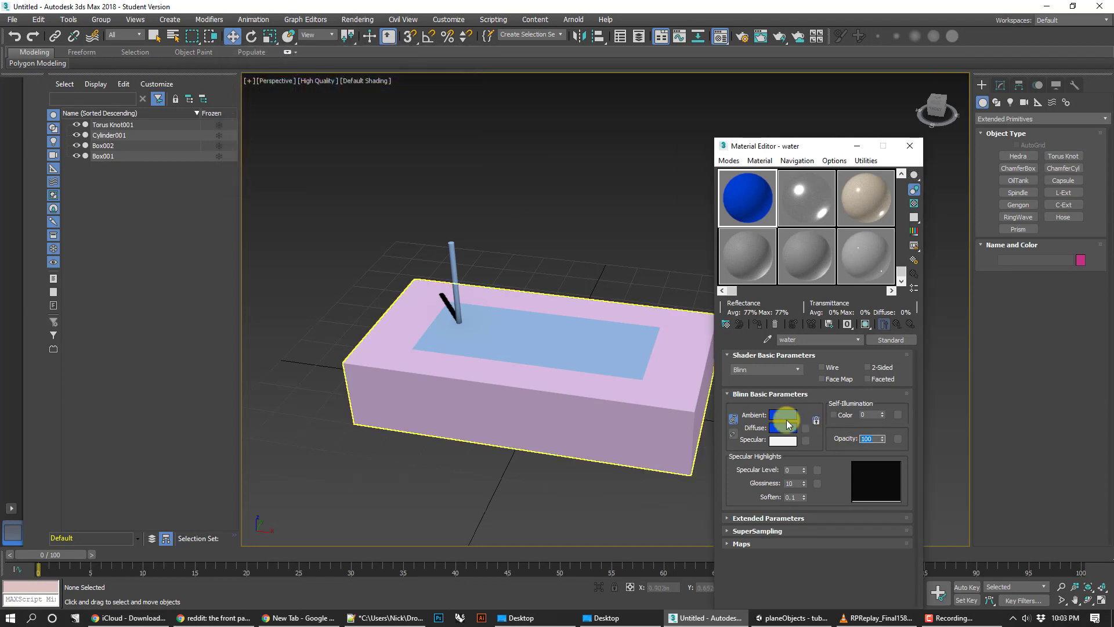
Assign the water material to the inner box.
left_click(597, 330)
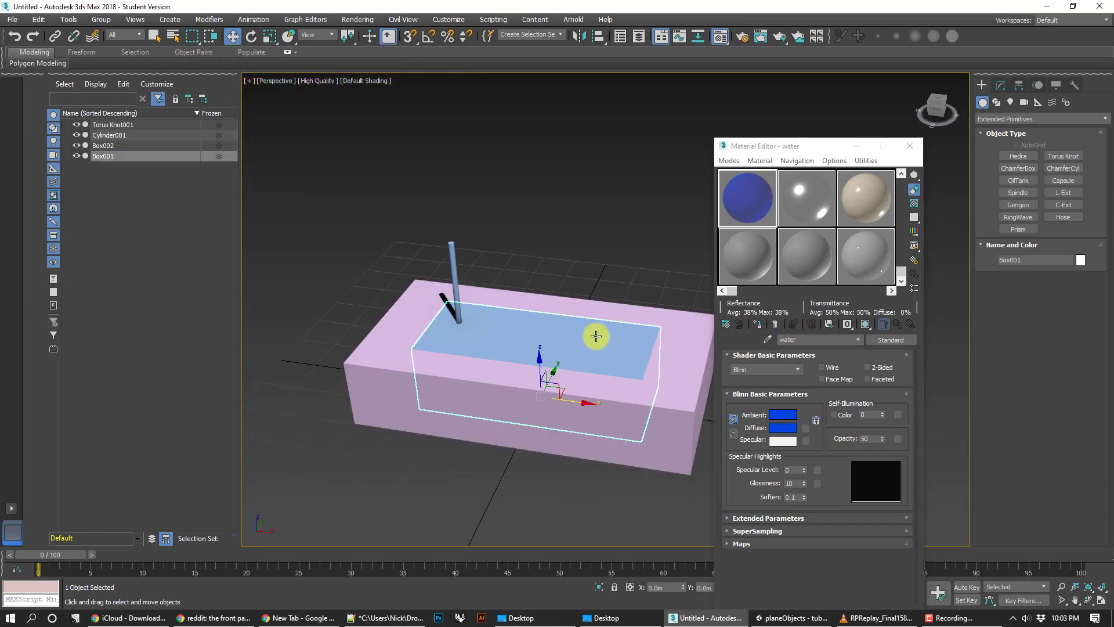
left_click(743, 323)
middle_click_drag(651, 355, 552, 370)
scroll(578, 477, "up", 5)
Select the outer block, copy the water material to the second sample slot, and name the copy outside.
left_click(553, 370)
scroll(552, 370, "down", 8)
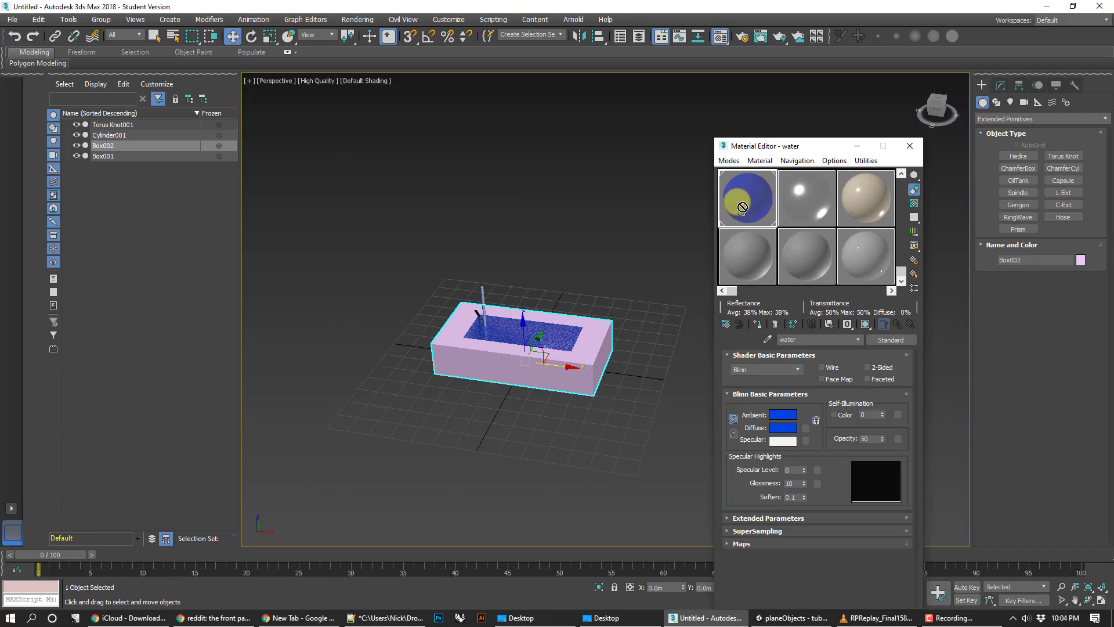
left_click(798, 206)
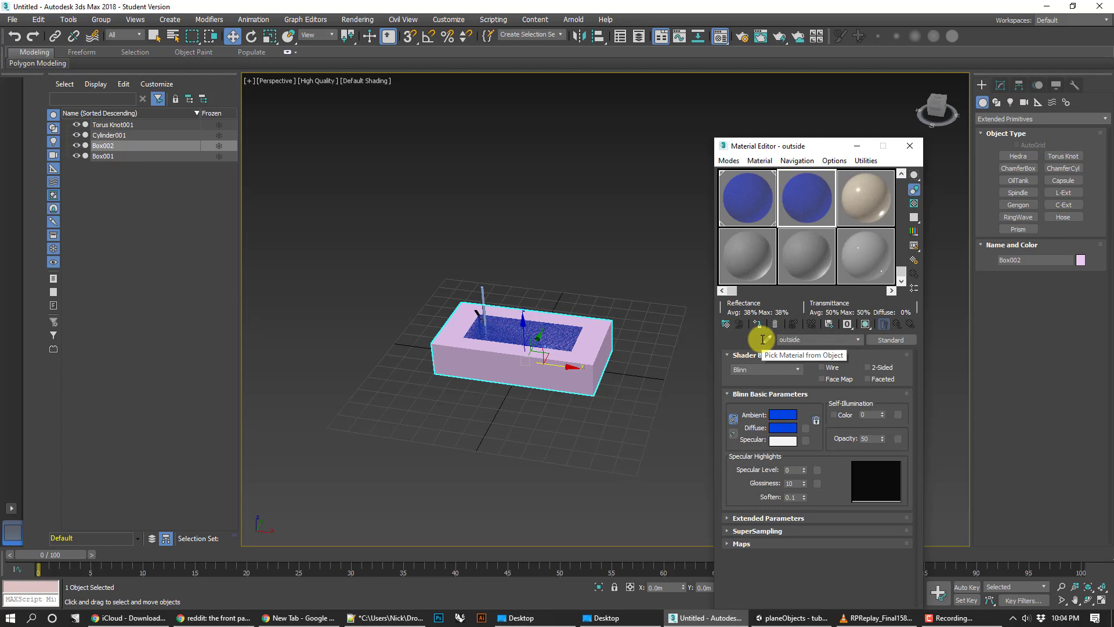
Give the outside material a bright green diffuse color and an opacity of 100, and assign it to the outer block.
left_click(782, 427)
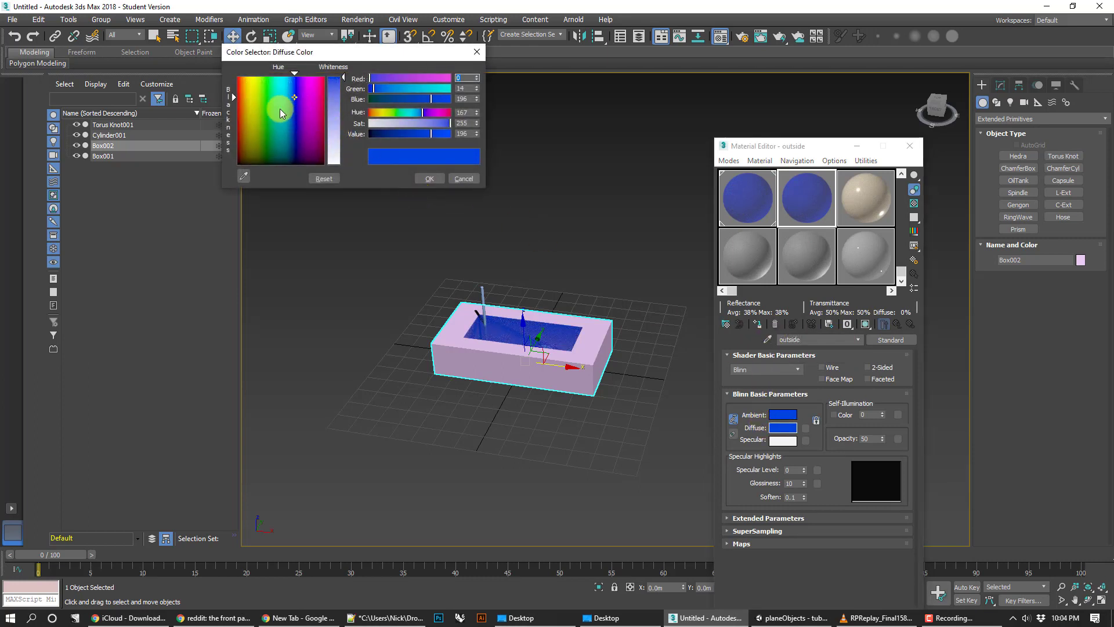
left_click(276, 82)
left_click_drag(276, 82, 333, 76)
left_click(429, 178)
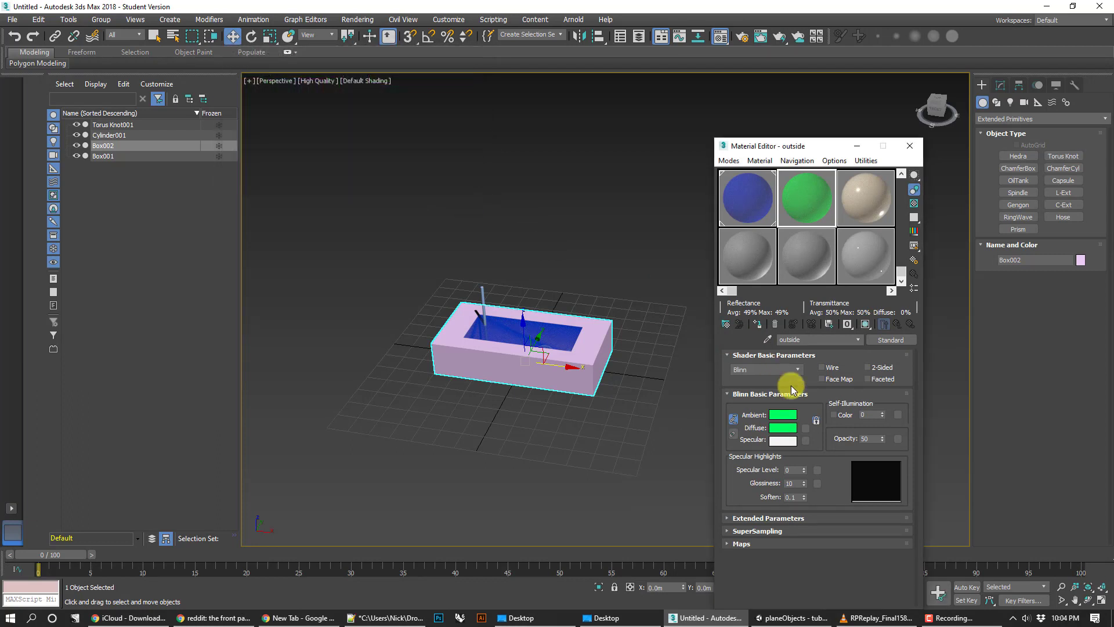
left_click(870, 438)
left_click(789, 434)
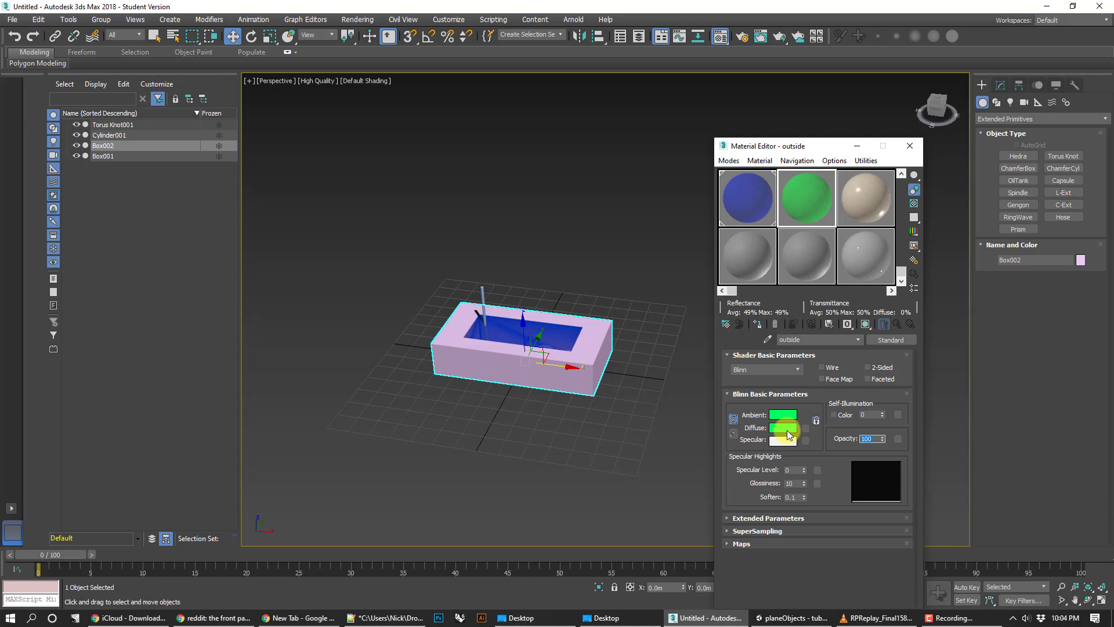
left_click(758, 324)
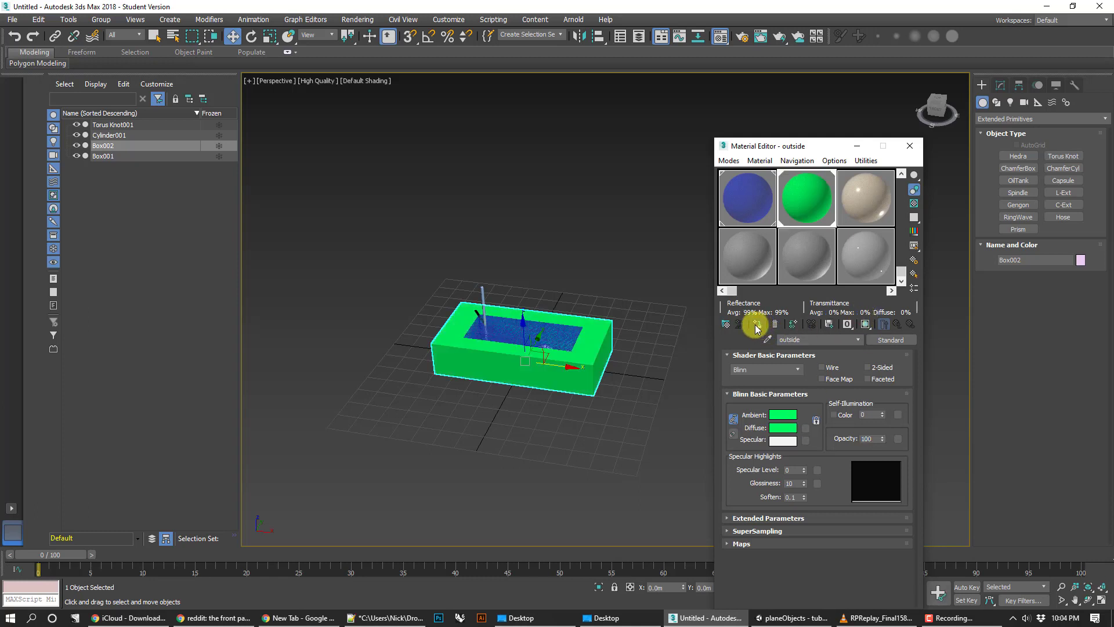
Select all four tub objects and begin exporting them to the Desktop as an FBX file named tubDemo.
left_click(573, 269)
scroll(568, 336, "up", 4)
middle_click_drag(521, 380, 548, 348)
left_click_drag(577, 163, 316, 407)
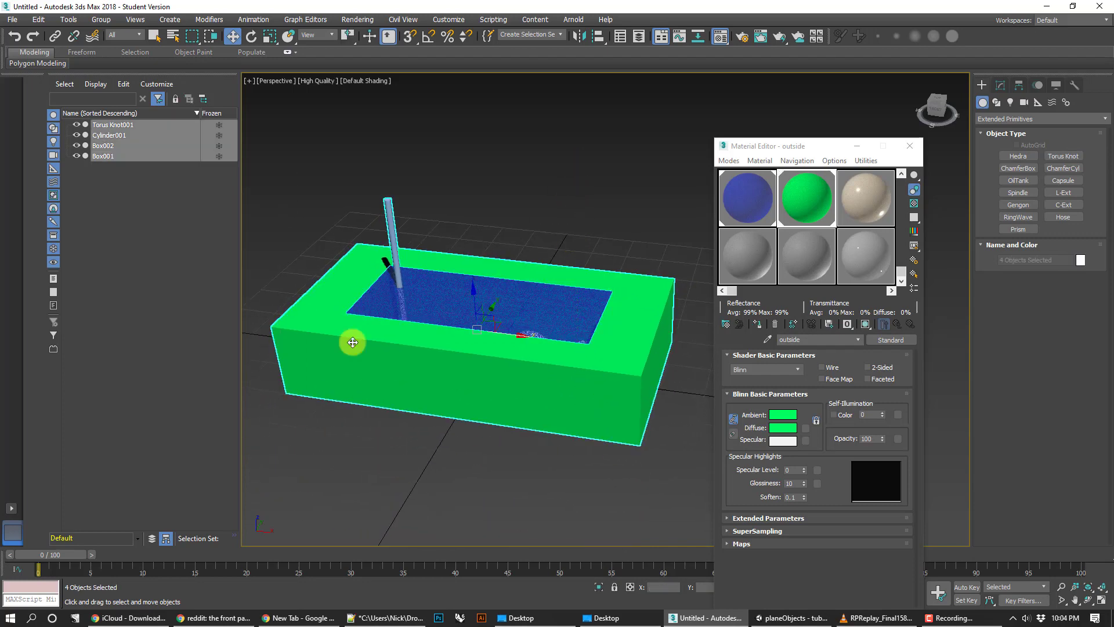
left_click(12, 19)
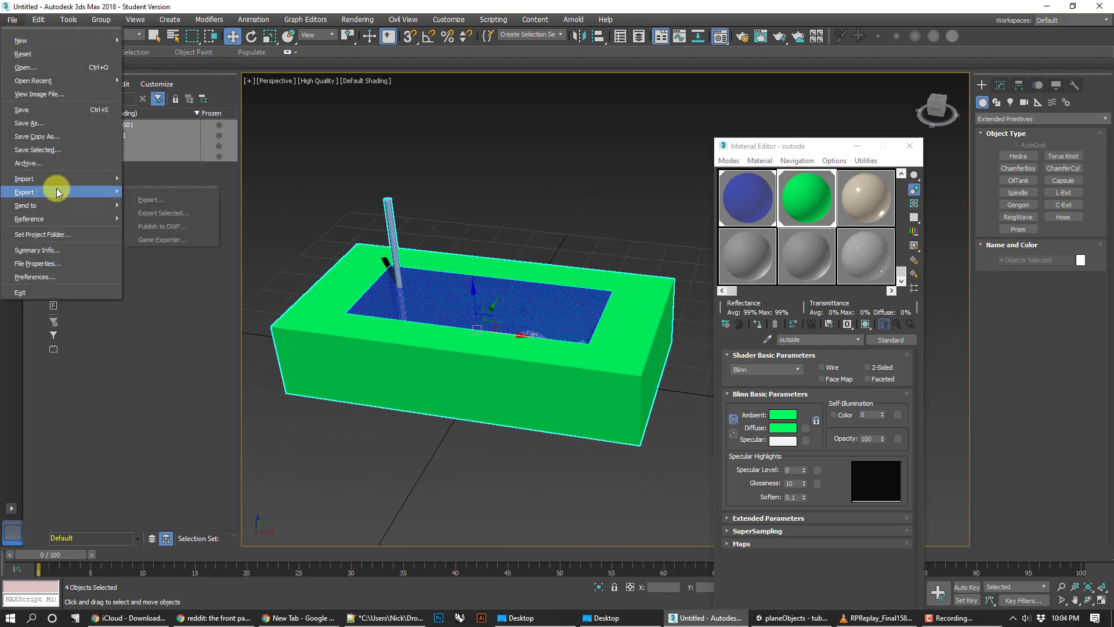
mouse_move(34, 192)
left_click(154, 204)
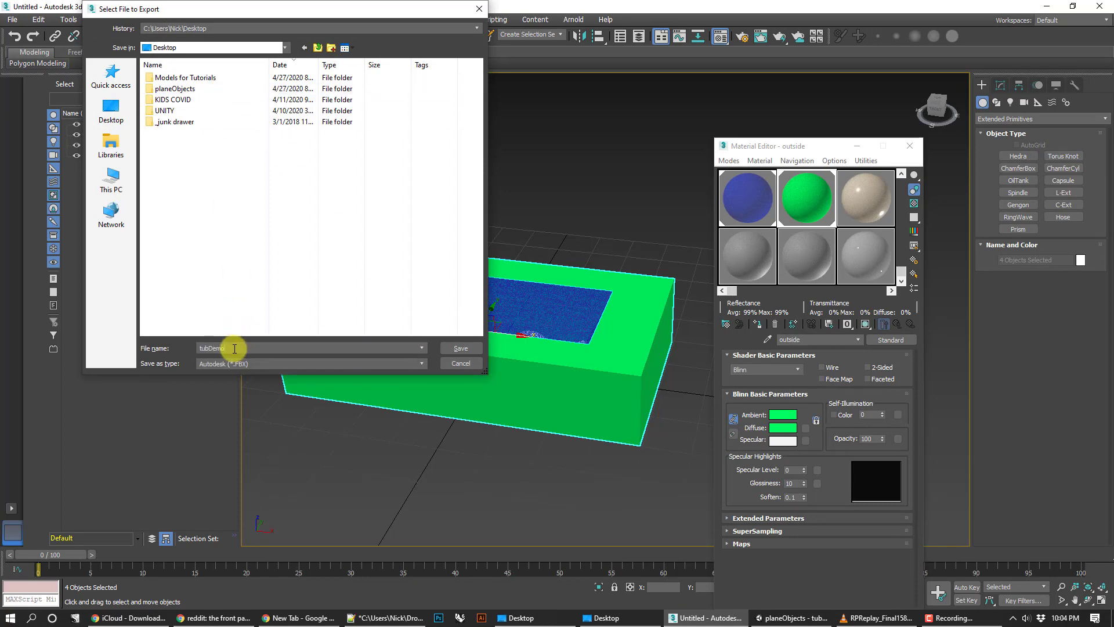
key("Return")
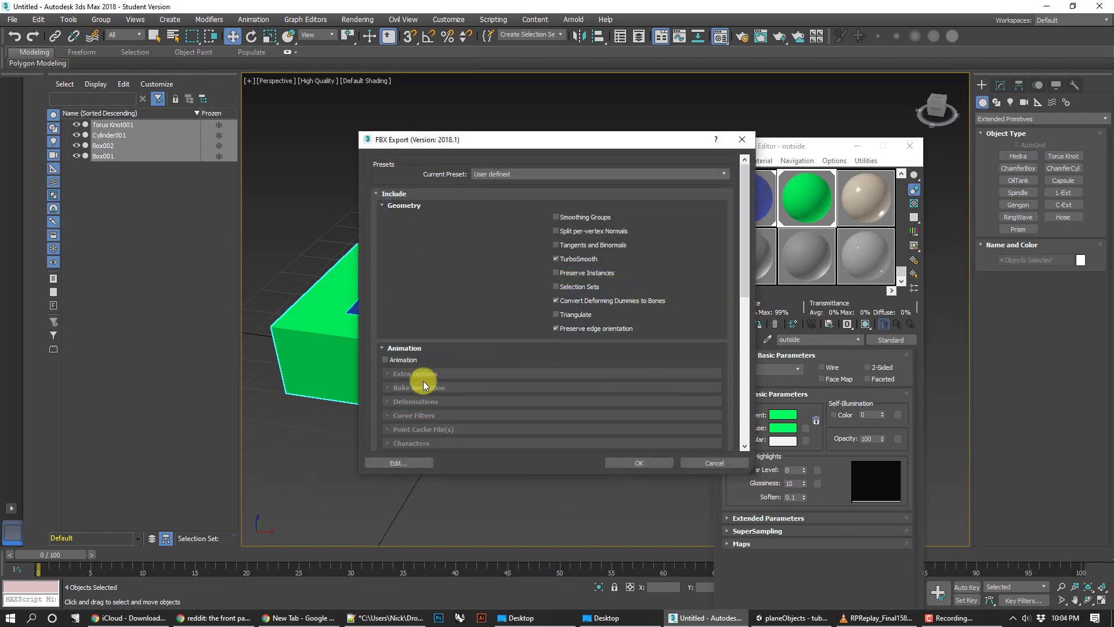
Review the Animation and Embed Media settings in the FBX export options, and cancel the export.
scroll(425, 384, "down", 3)
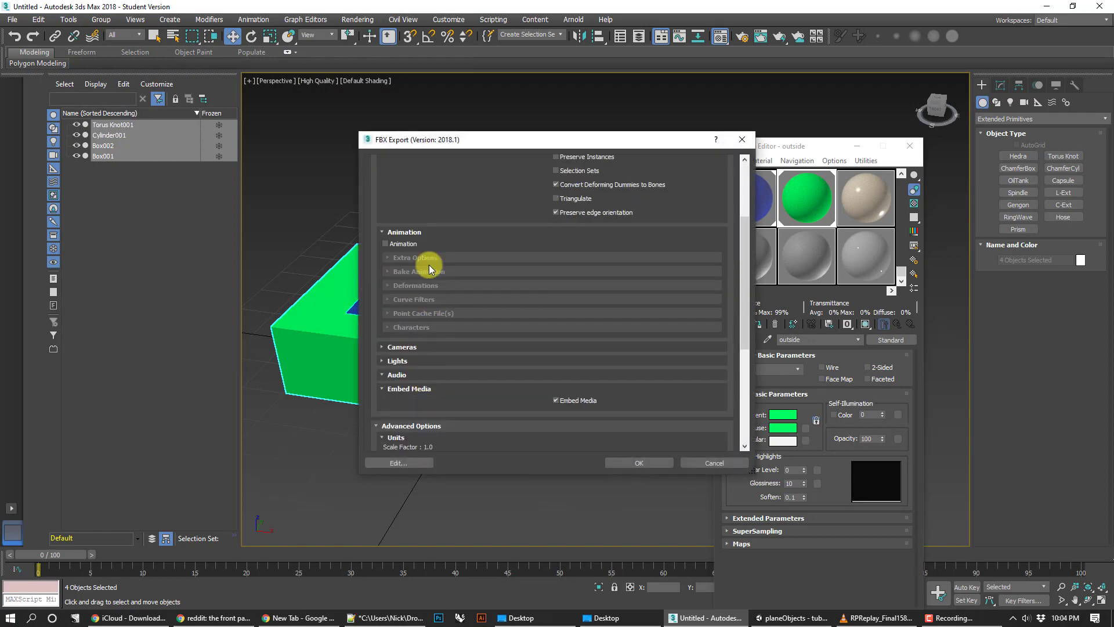
double_click(386, 244)
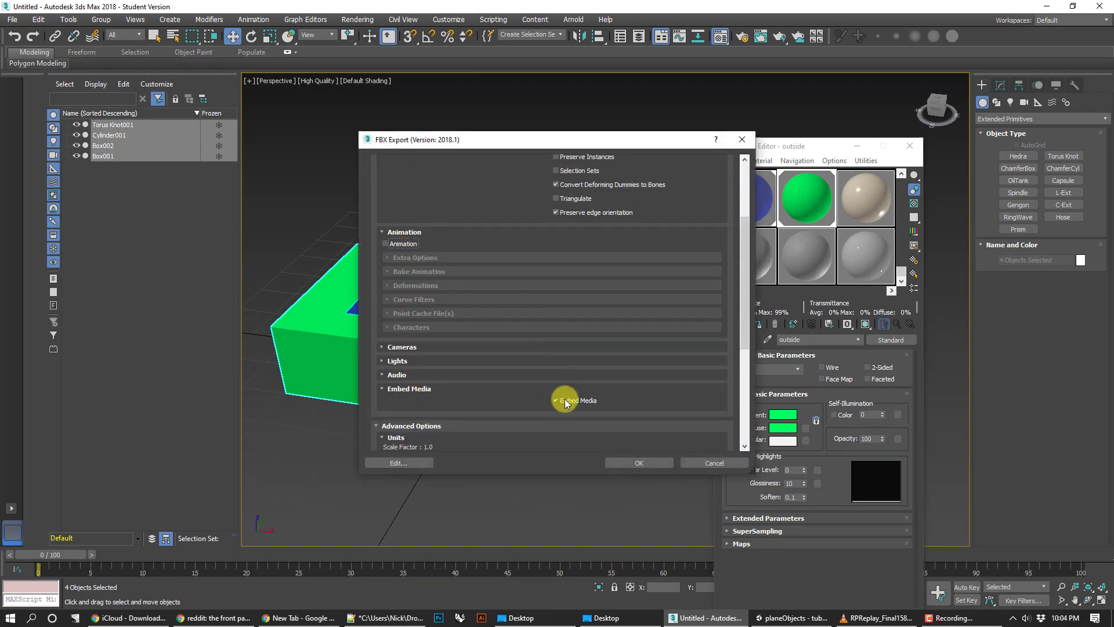
left_click(718, 464)
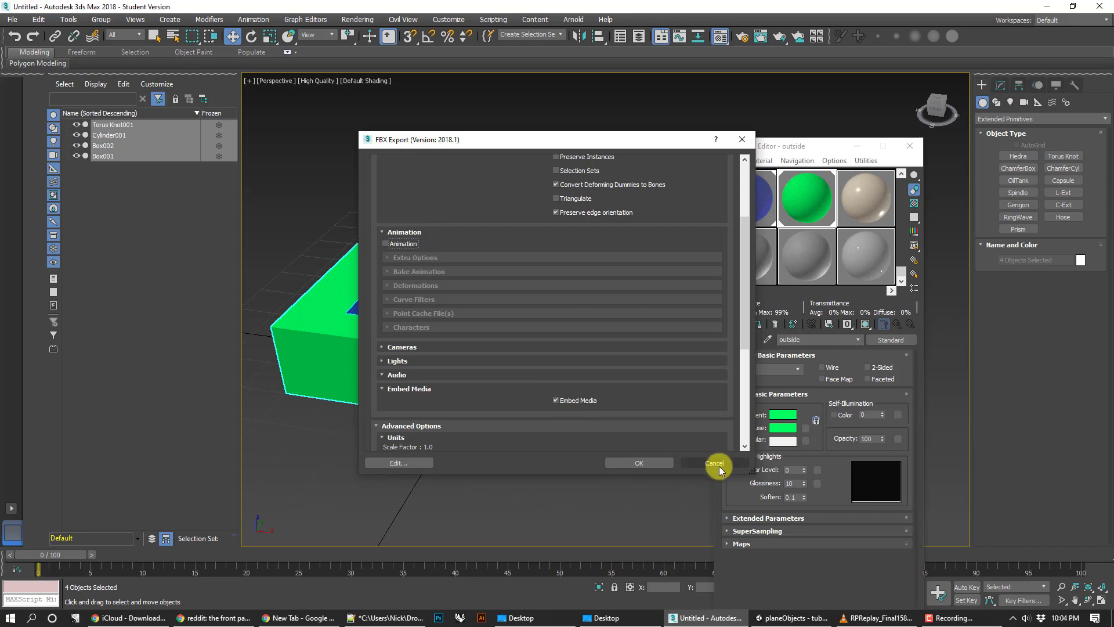
left_click(717, 463)
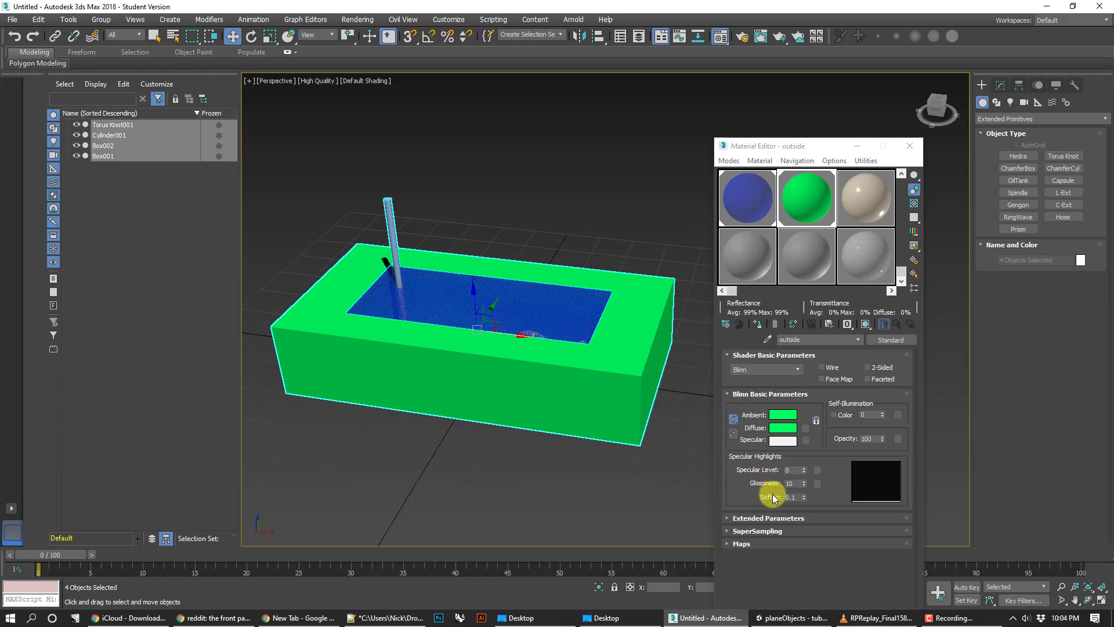
Switch to the Unity planeObjects project, view the Prefabs folder, and return to 3ds Max.
left_click(790, 617)
middle_click_drag(520, 341, 545, 315)
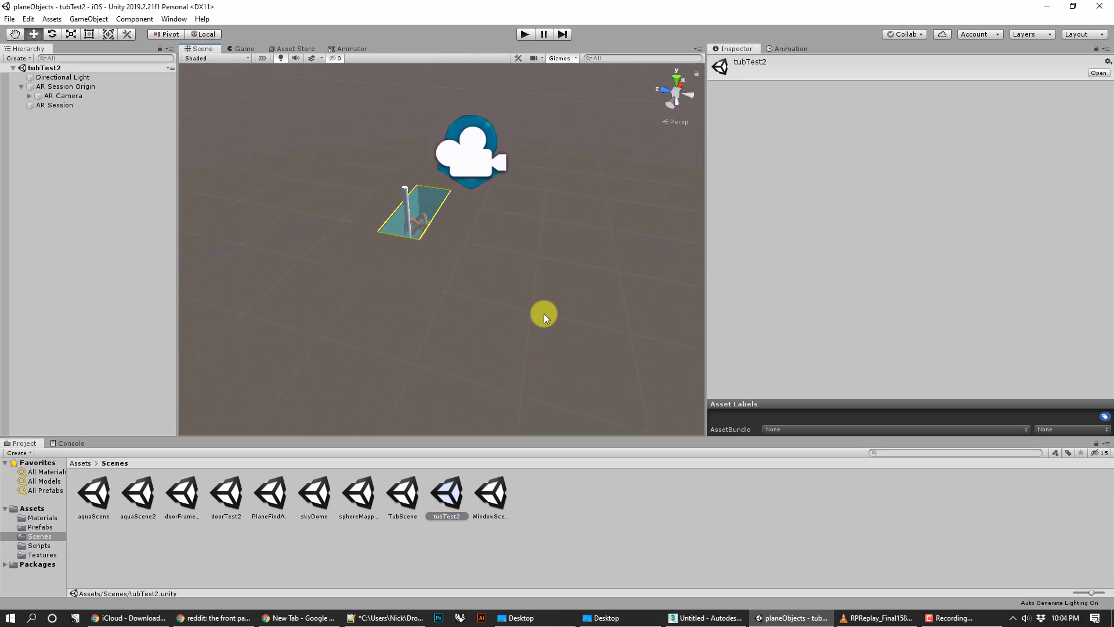
left_click(33, 527)
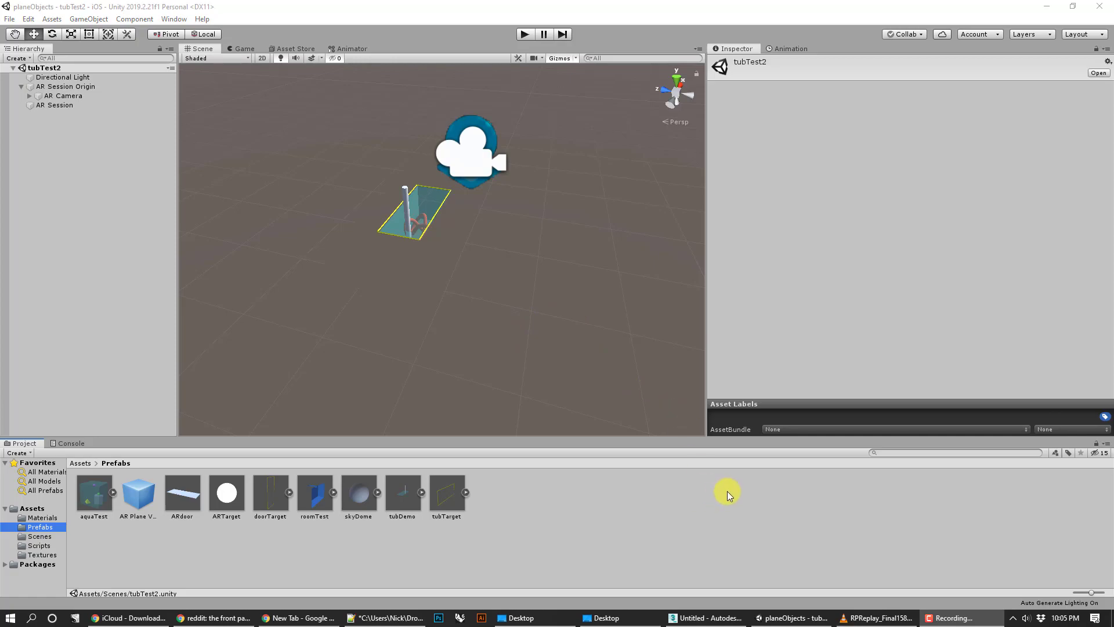
left_click(702, 616)
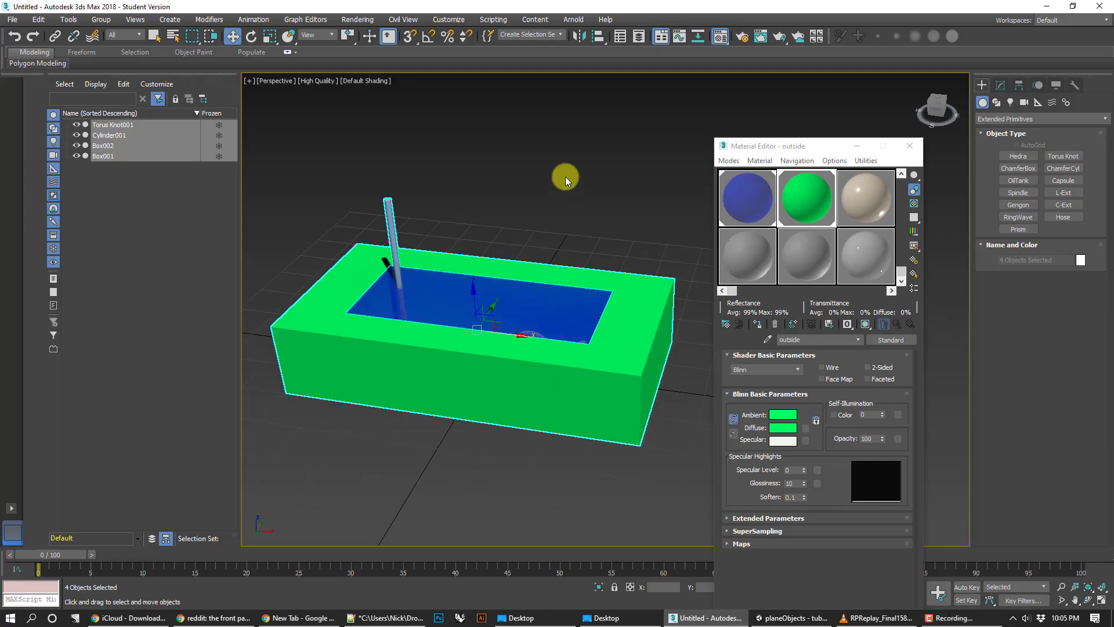
Minimize the Material Editor, check the yellow frame around the tub at 00:04 in the VLC recording, and return to 3ds Max.
left_click(857, 145)
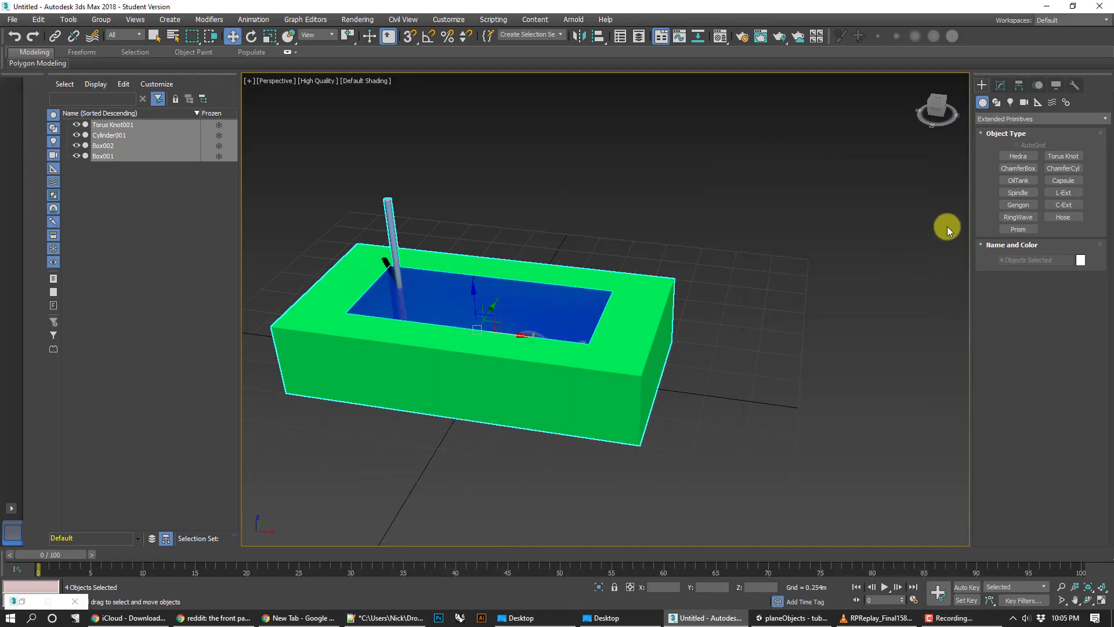
left_click(876, 617)
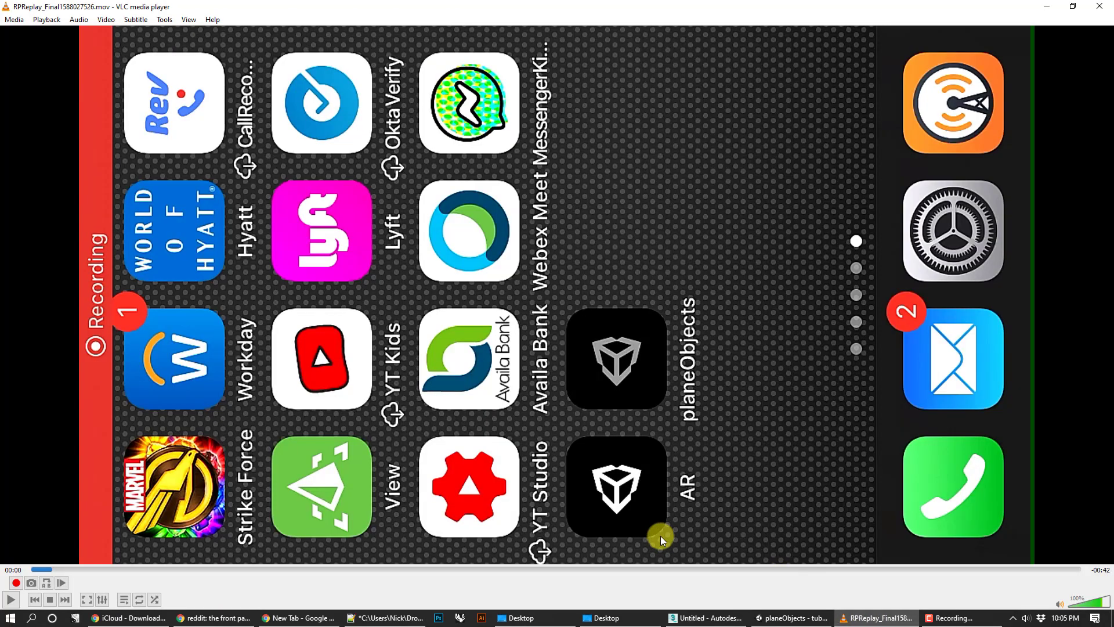
left_click(140, 569)
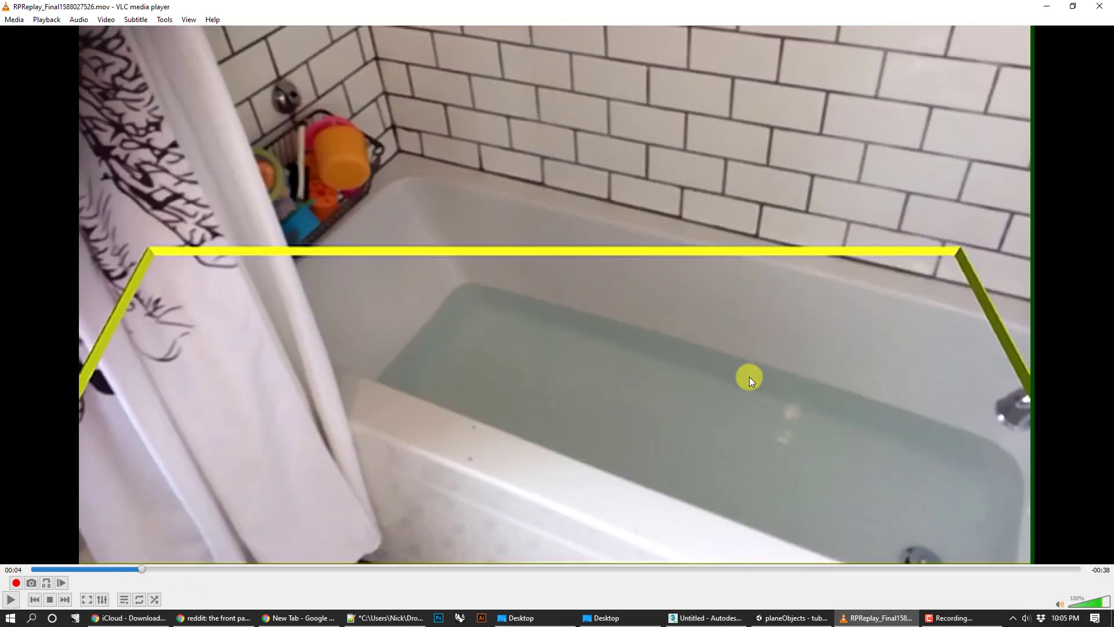
left_click(717, 617)
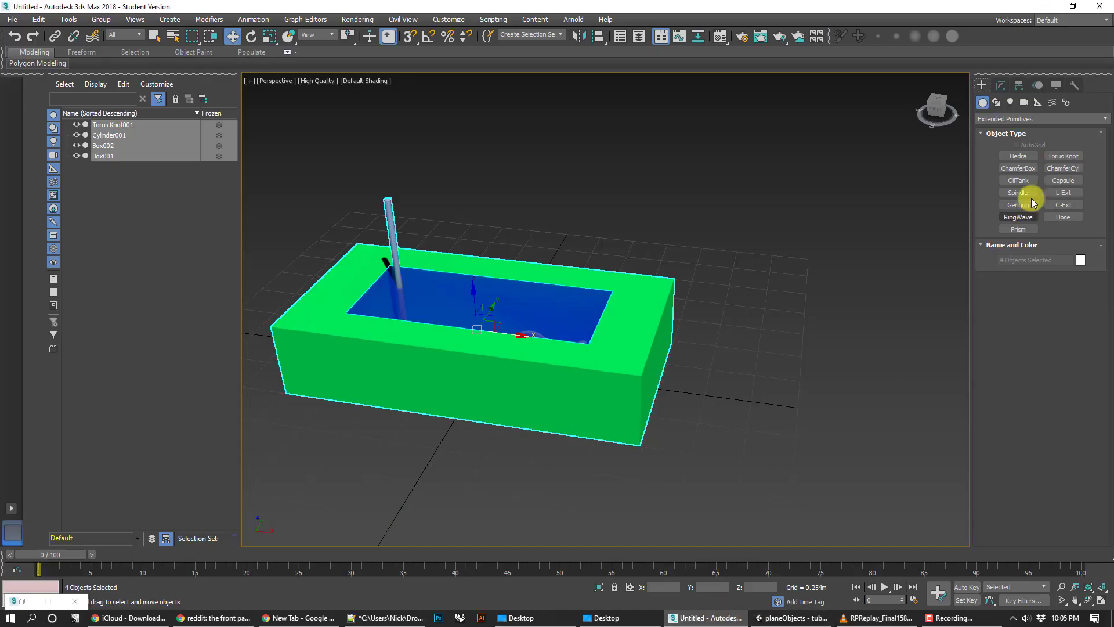
Turn on vertex snapping and draw a rectangle spline about 1.362 m by 0.559 m around the tub's inner opening.
left_click(997, 103)
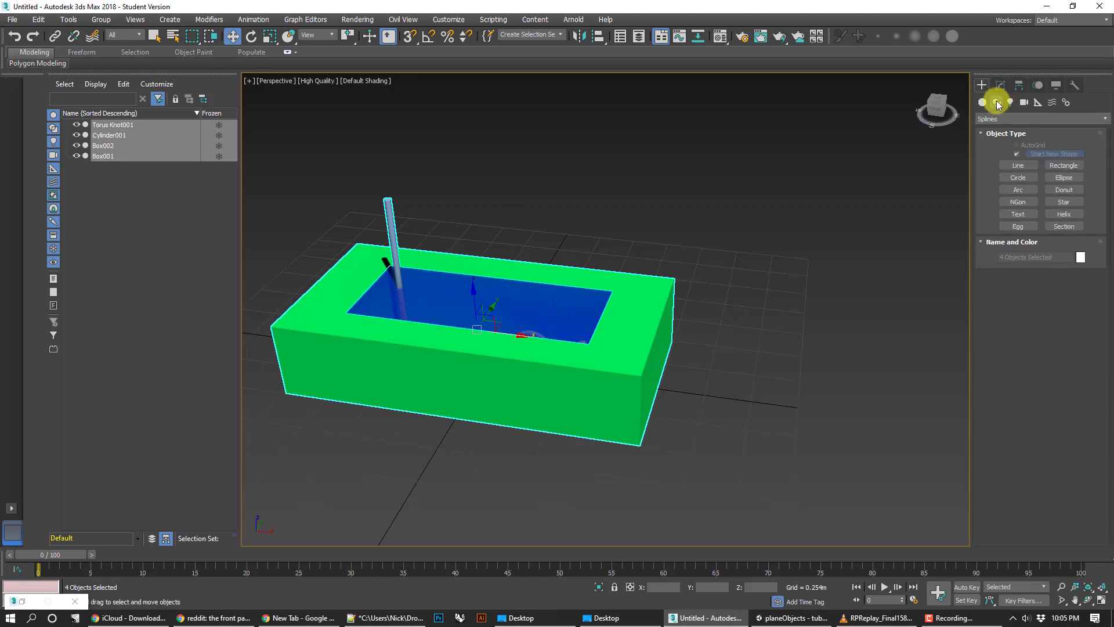
left_click(1063, 166)
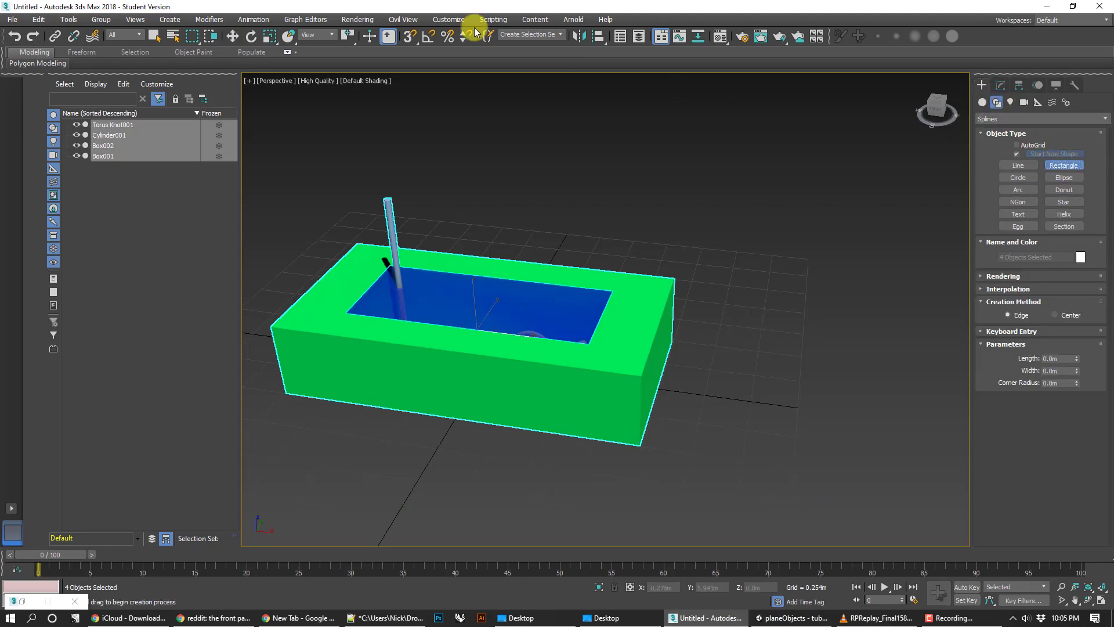
right_click(410, 36)
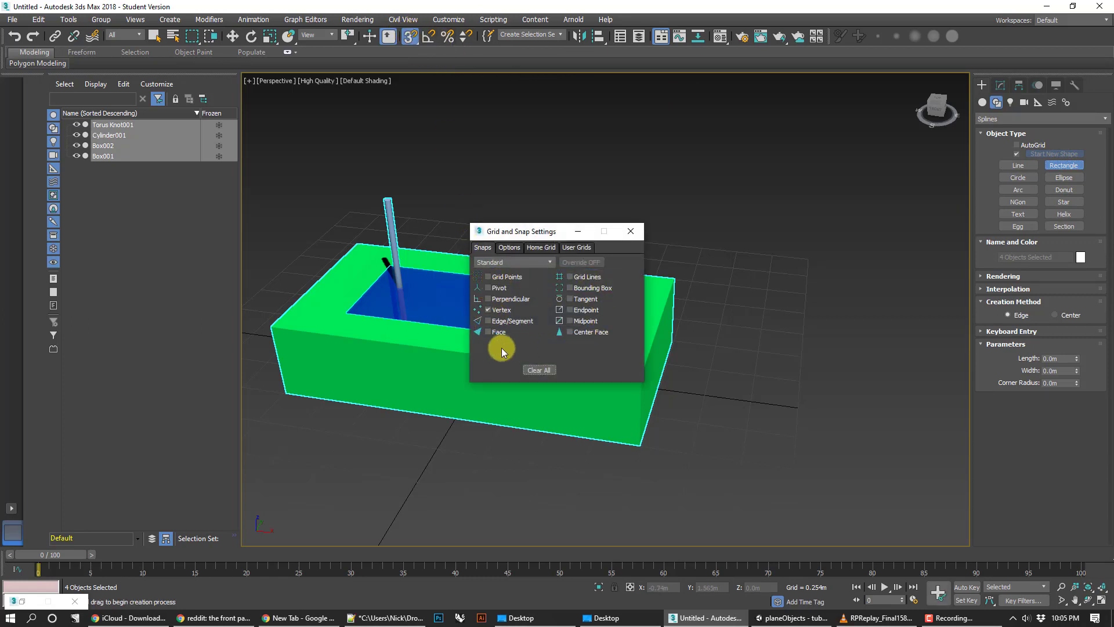
left_click(539, 370)
left_click(488, 321)
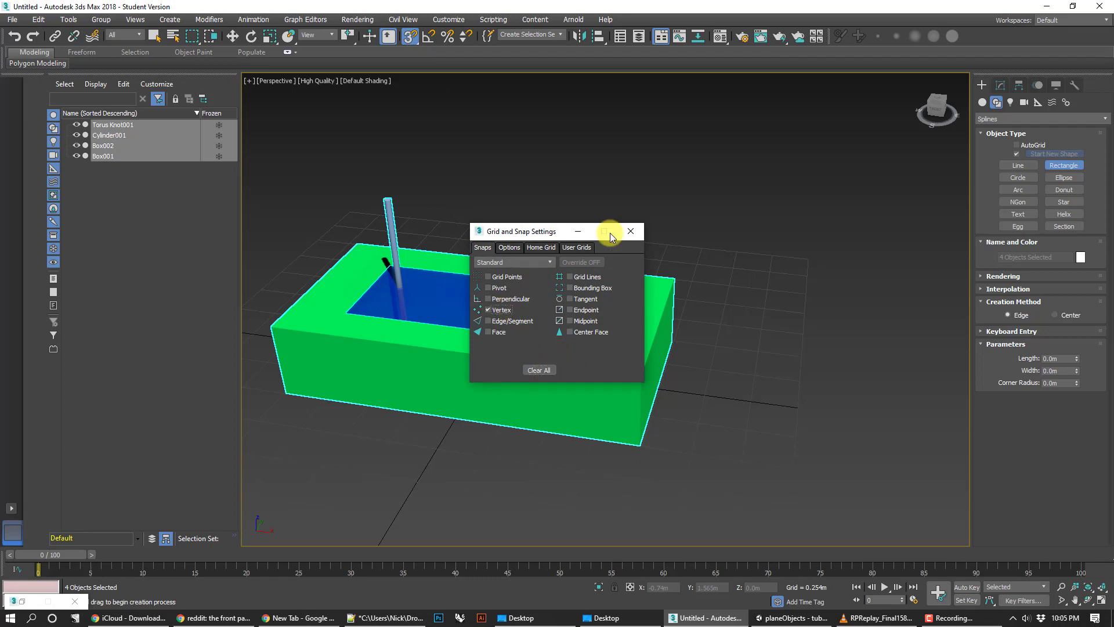
left_click(631, 231)
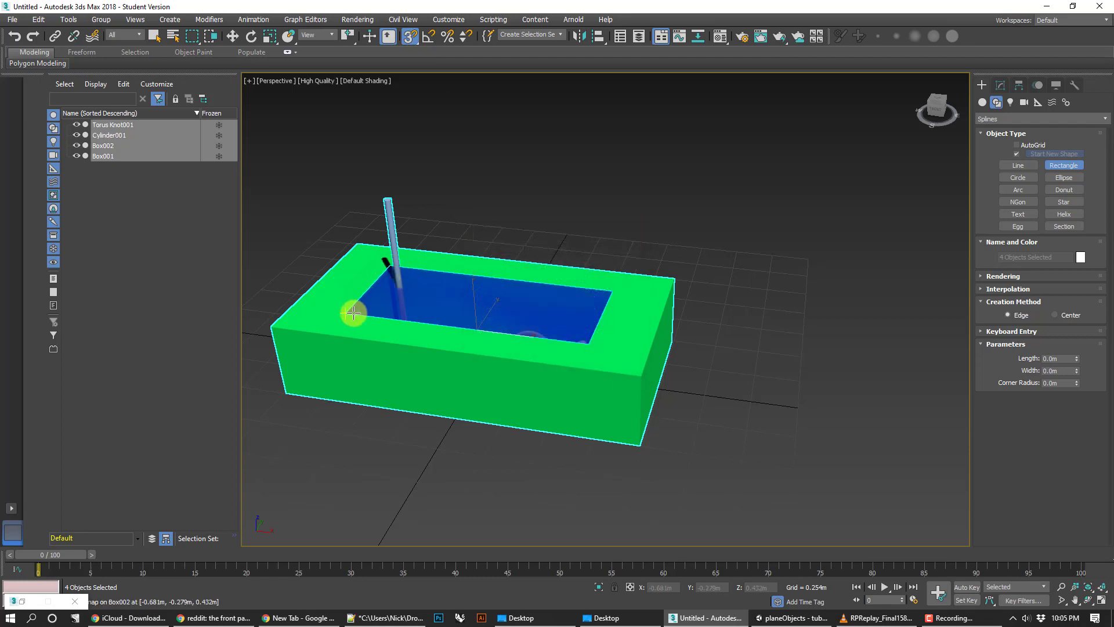
left_click_drag(348, 312, 684, 299)
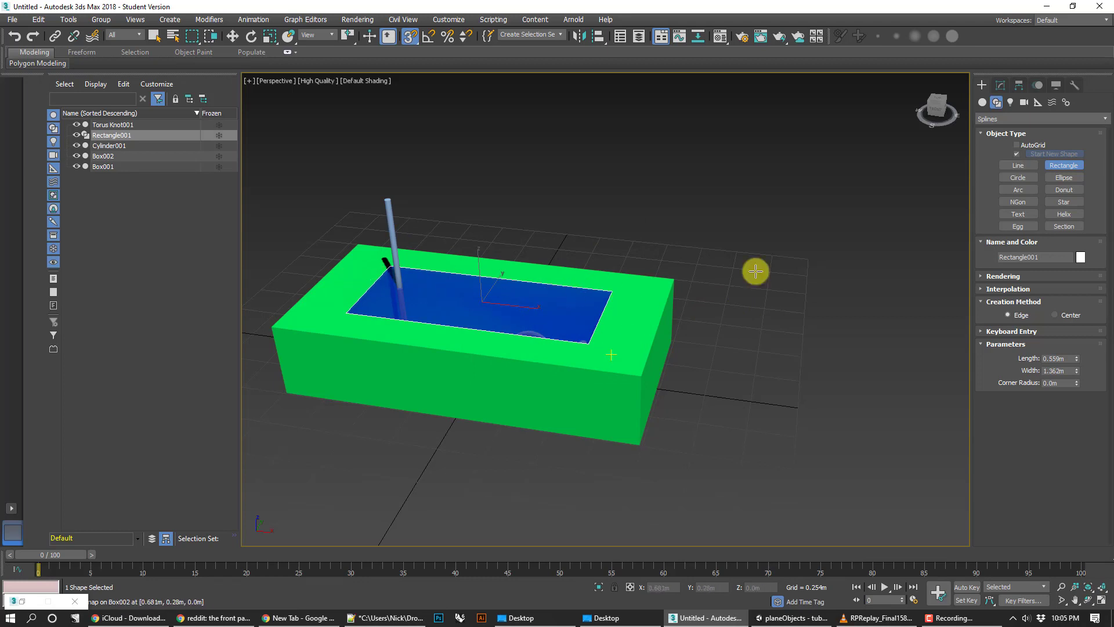
Apply a Lattice modifier to the rectangle and limit its geometry to Struts Only from Edges.
left_click(1002, 87)
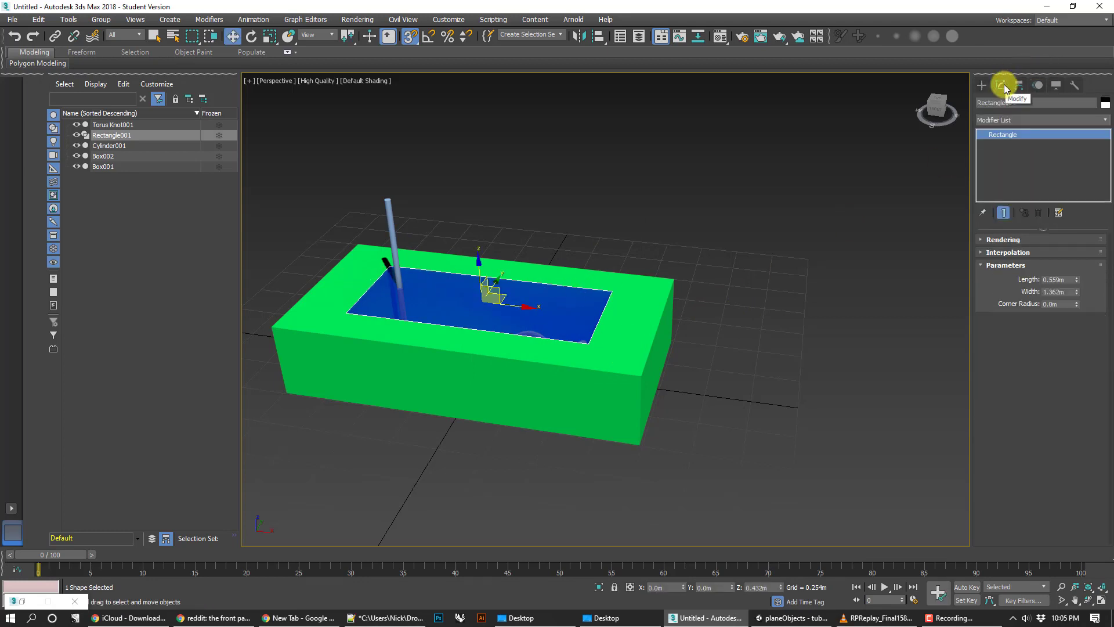
left_click(1105, 120)
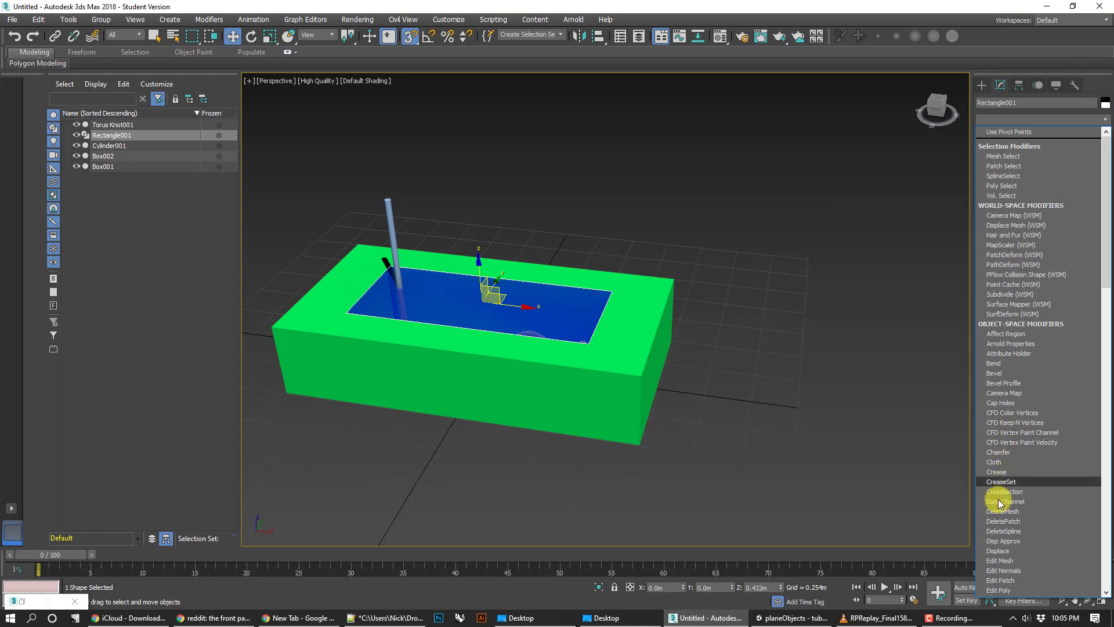
scroll(1042, 521, "down", 8)
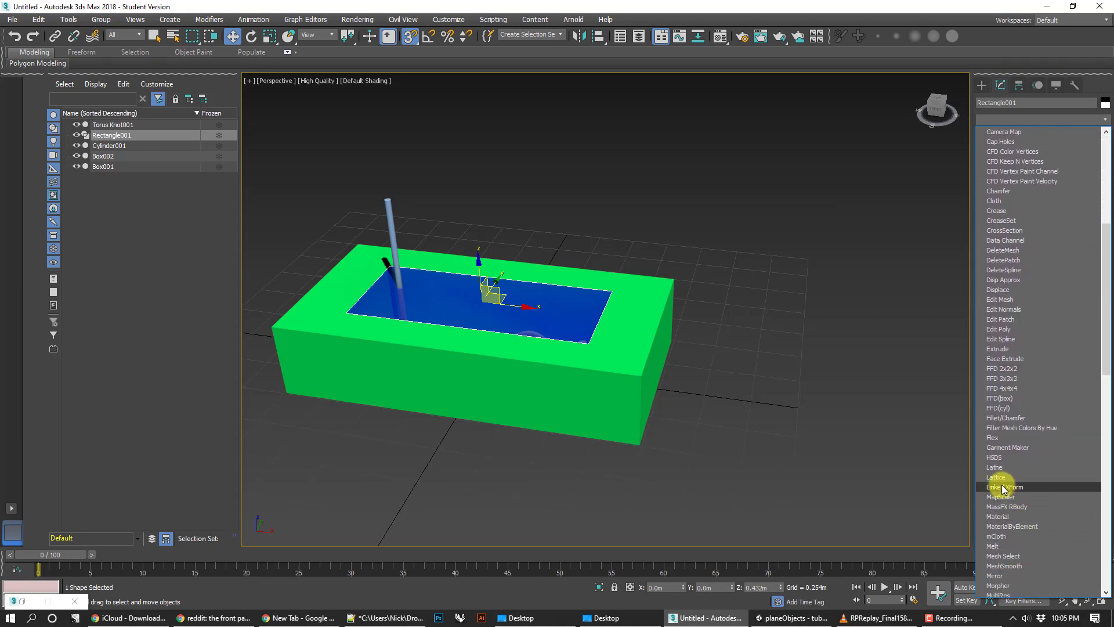
left_click(995, 479)
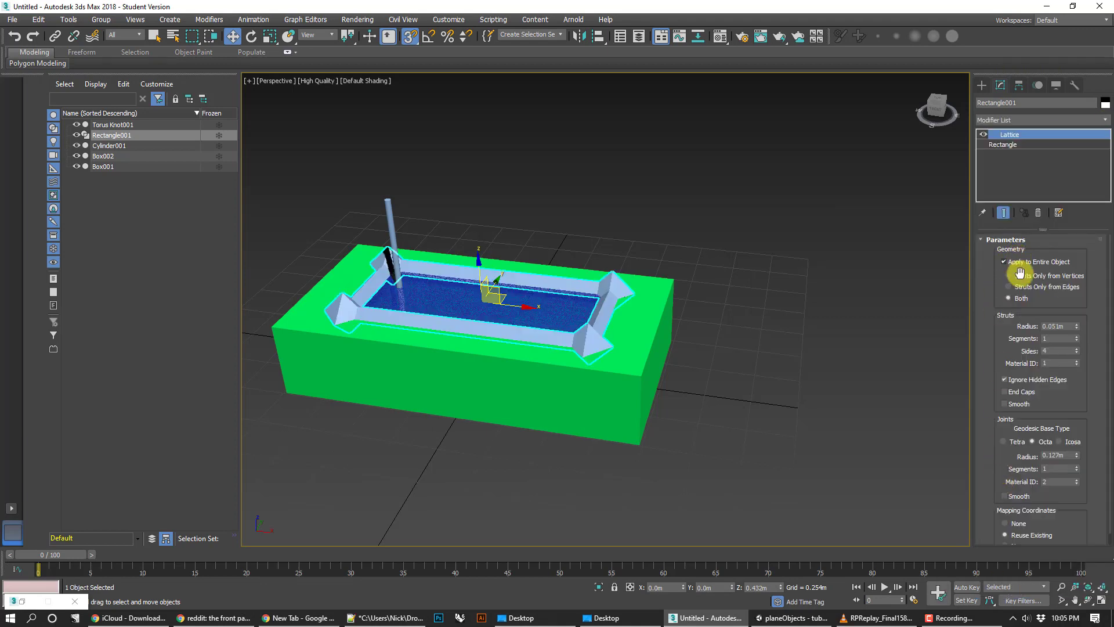
left_click(1023, 287)
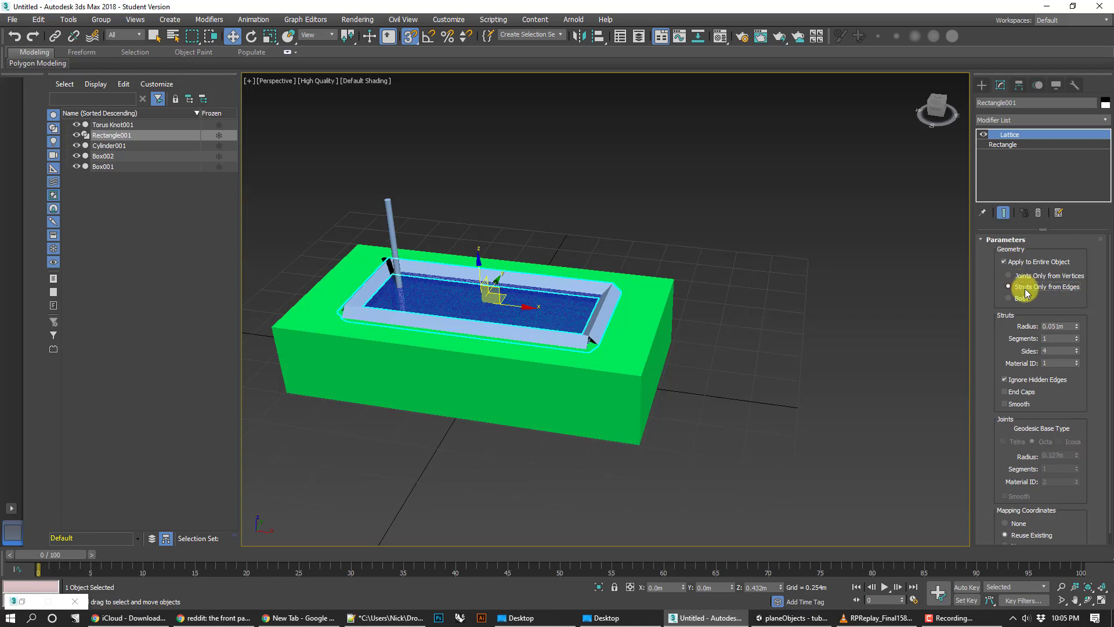
Set the lattice strut radius to 0.01 m and deselect the frame.
double_click(1059, 326)
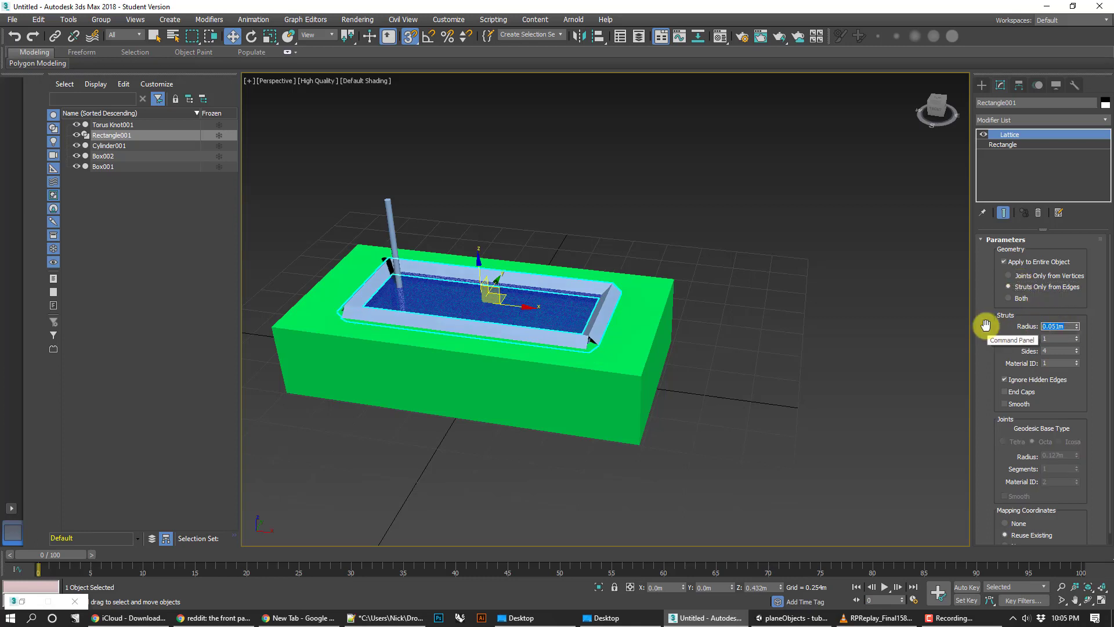
type("0.012")
key("BackSpace")
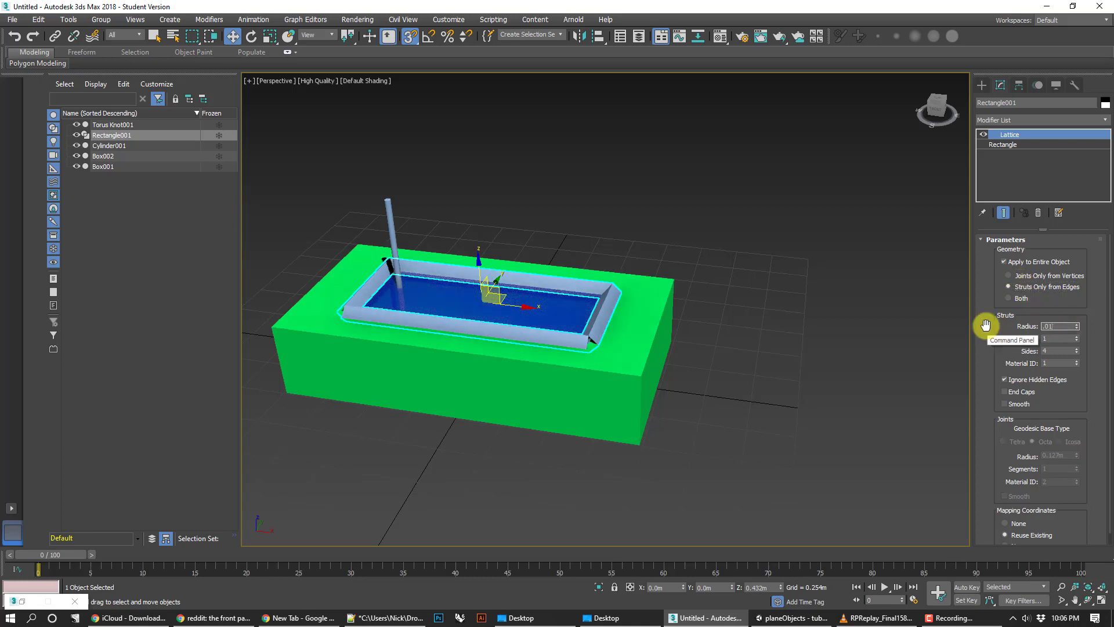
key("Return")
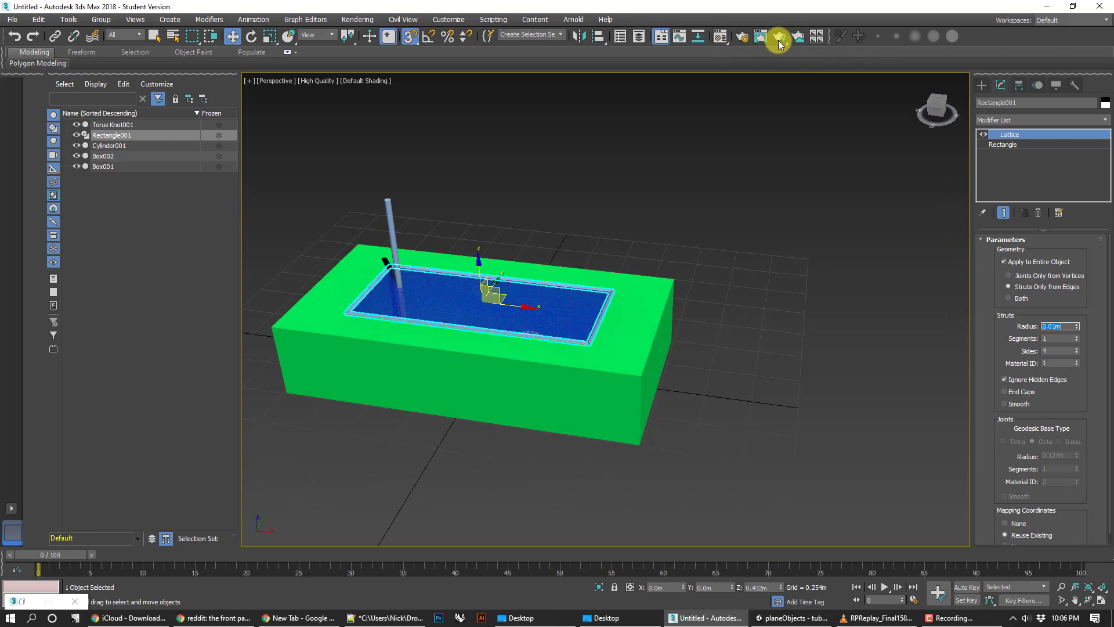
key("BackSpace")
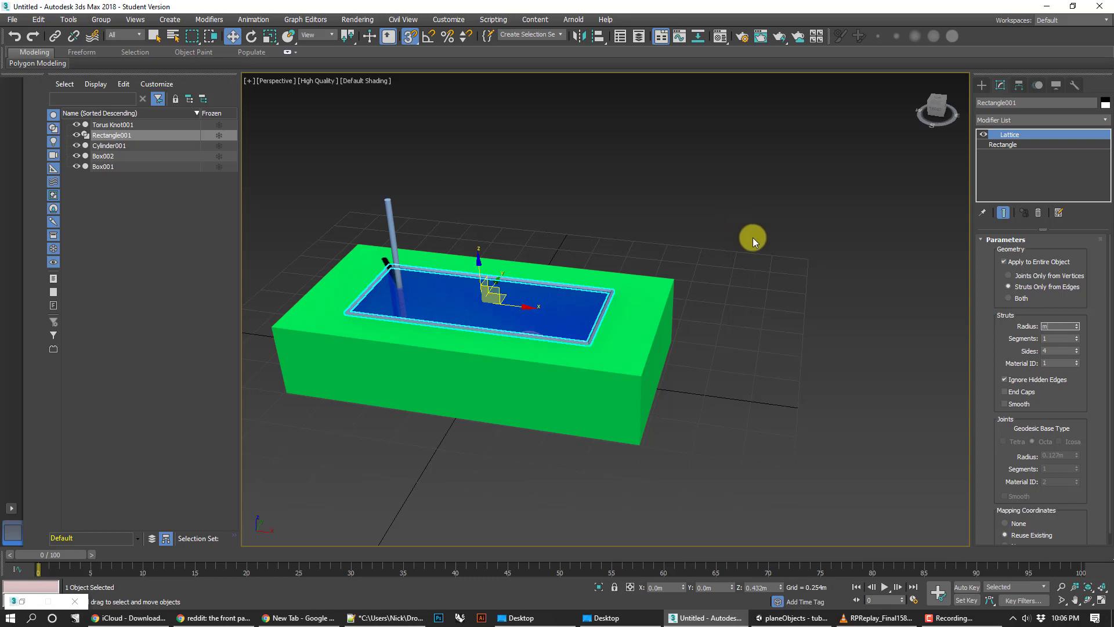
left_click(755, 238)
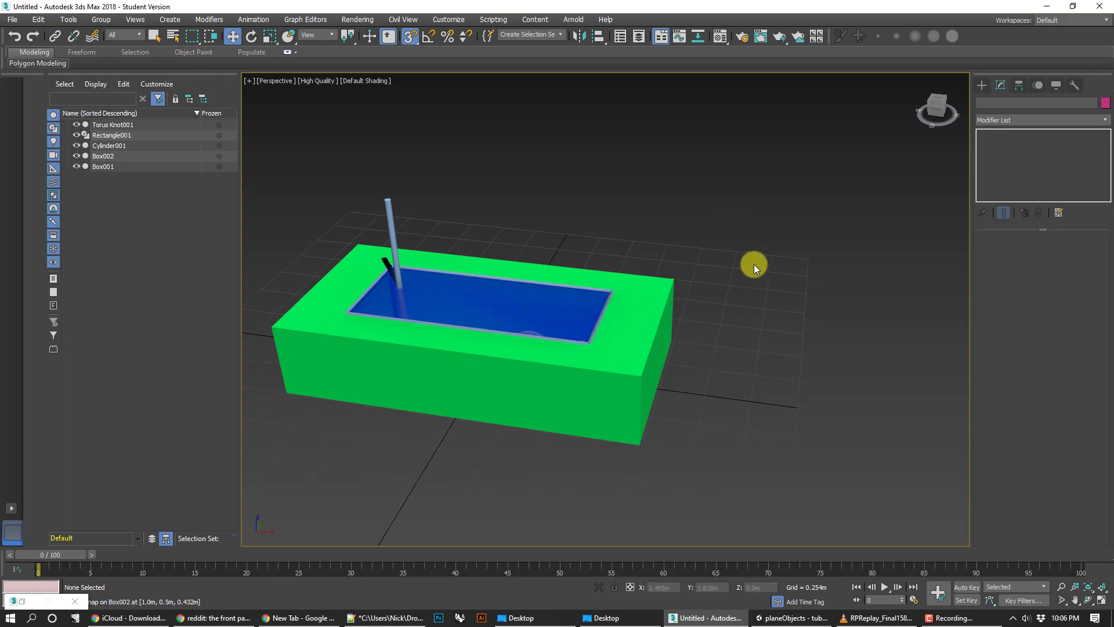
Copy the outside material to the third sample slot of the Material Editor and name the copy frame.
key("m")
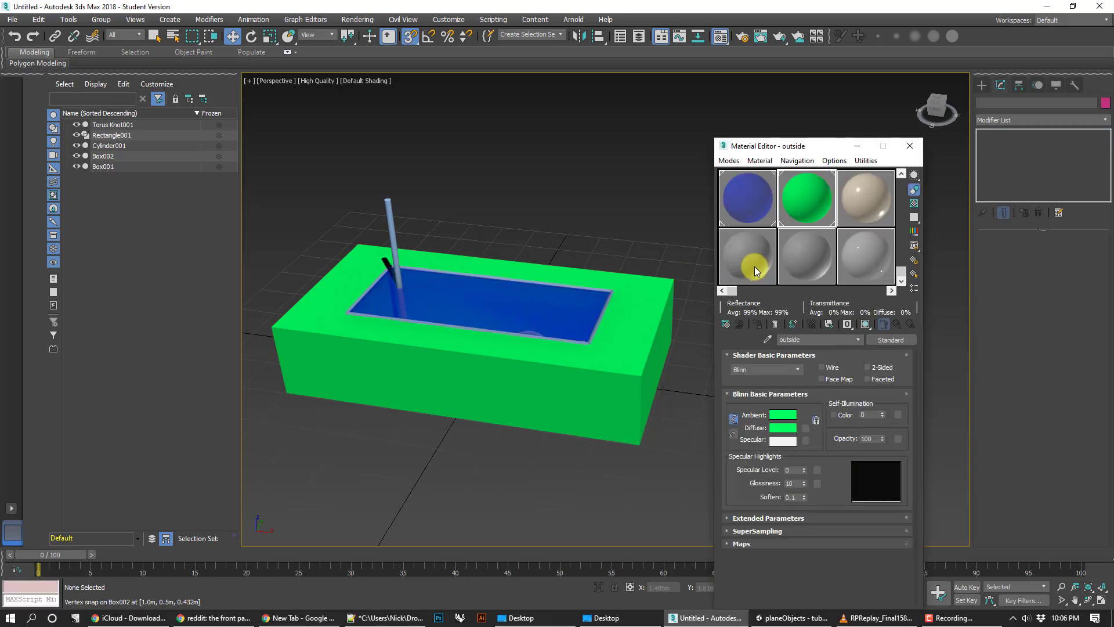
left_click(861, 200)
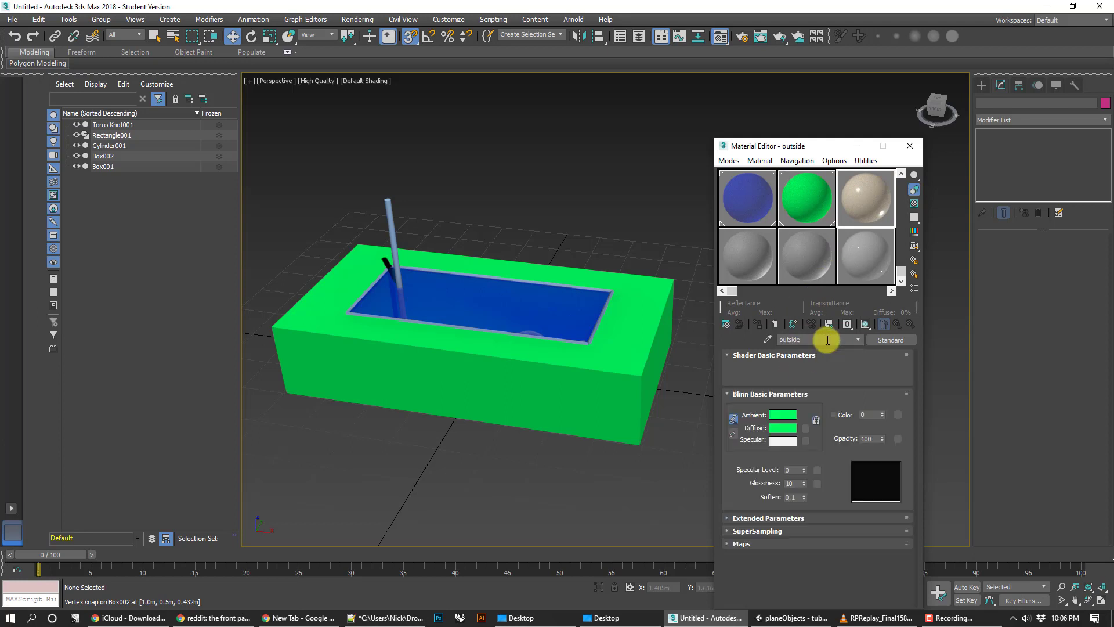
left_click_drag(832, 341, 742, 344)
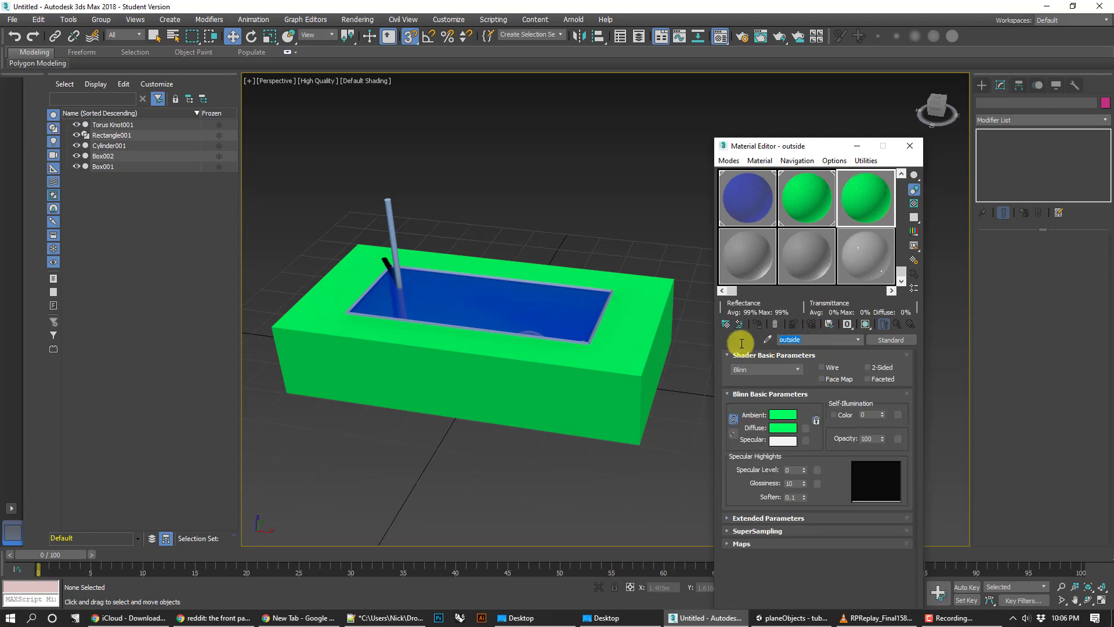
type("frame")
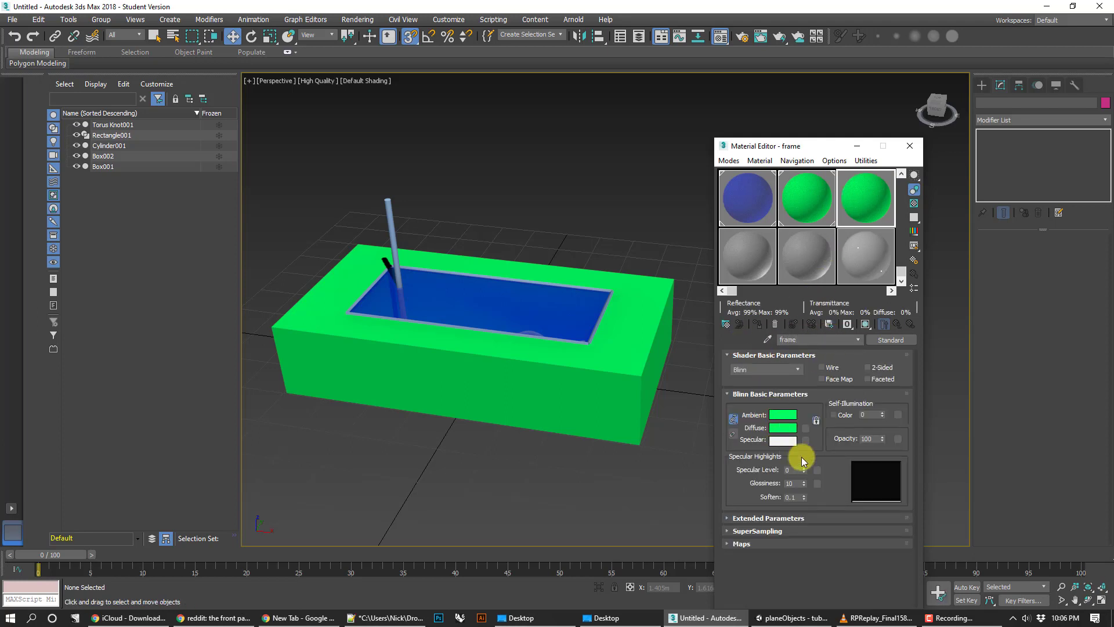
Set the frame material's diffuse colour to yellow and its self-illumination to 100.
left_click(782, 428)
left_click_drag(387, 78, 450, 79)
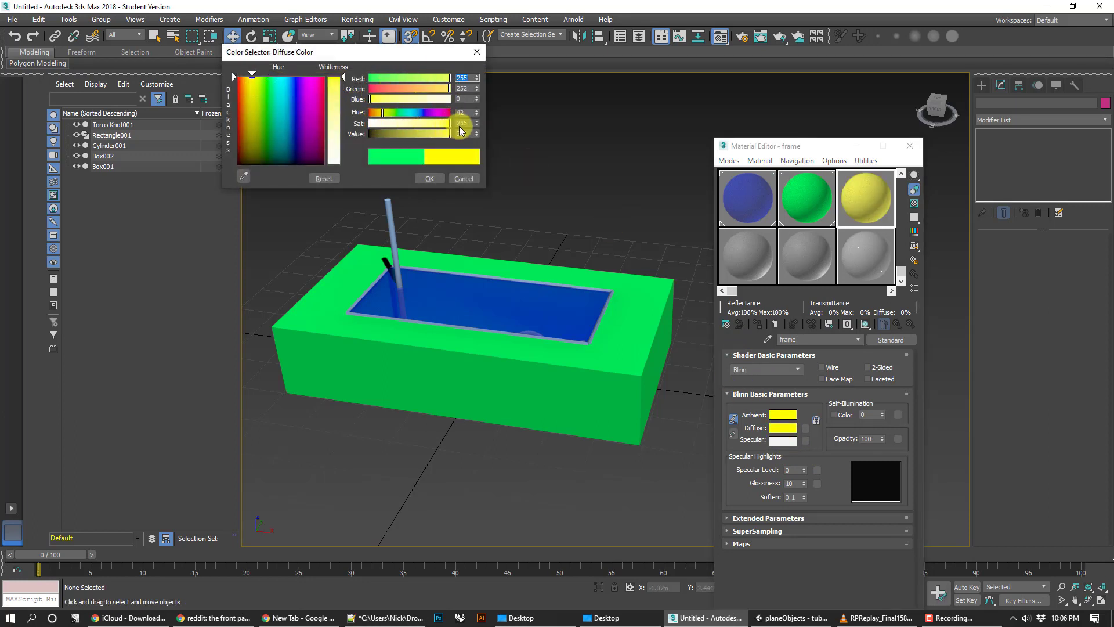
left_click(429, 178)
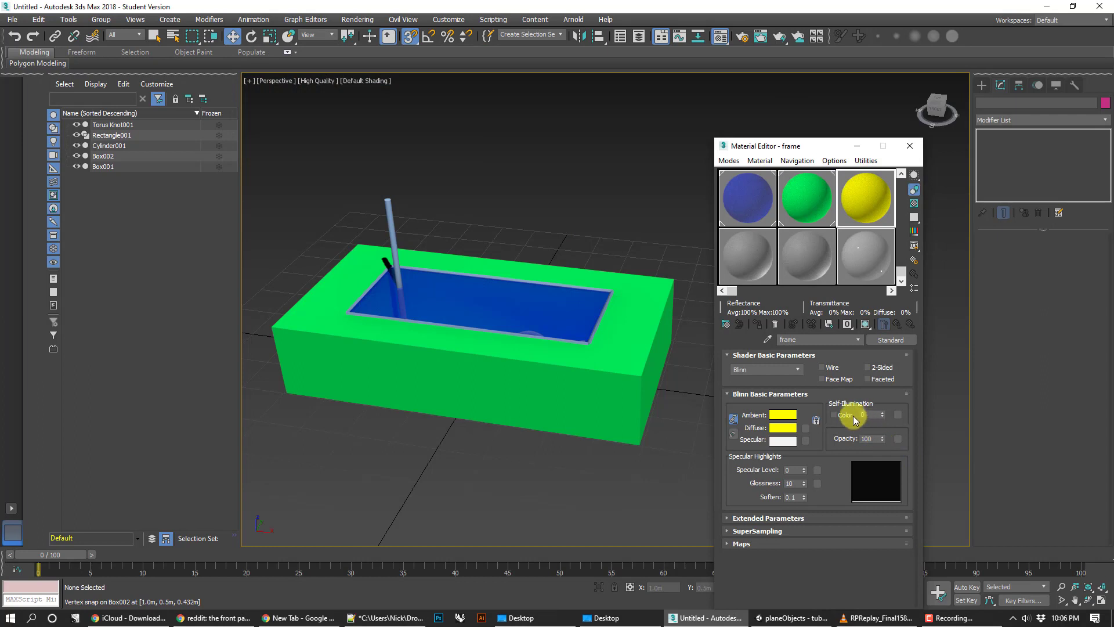
double_click(864, 415)
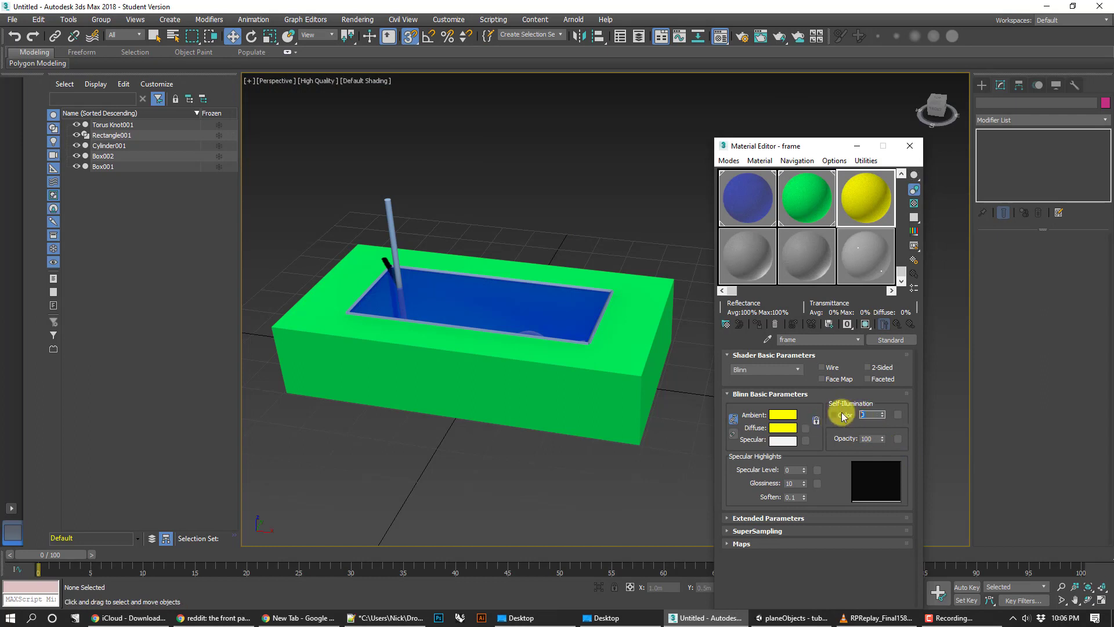
type("100")
key("Return")
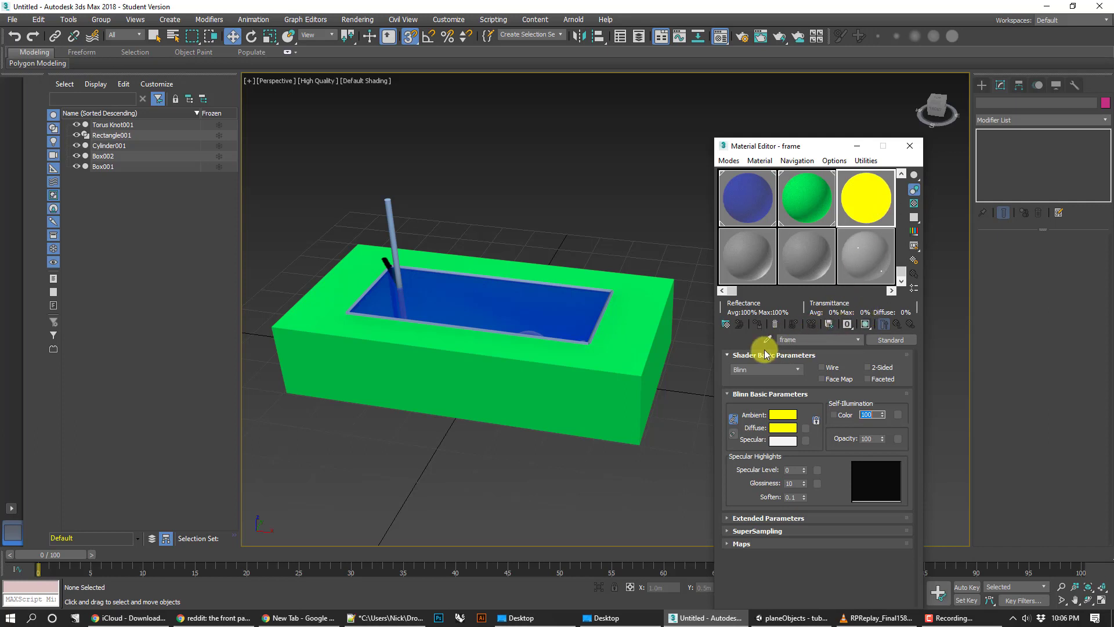
Assign the frame material to the lattice rim around the tub opening and convert the rim to an Editable Mesh.
left_click(586, 289)
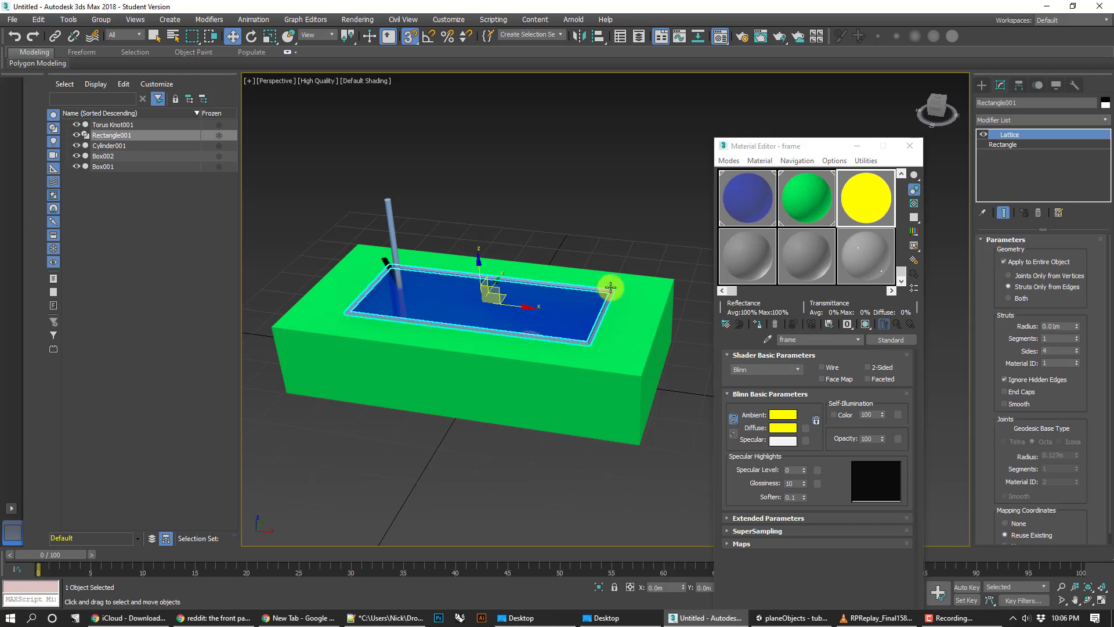
left_click(760, 326)
left_click(761, 328)
right_click(692, 285)
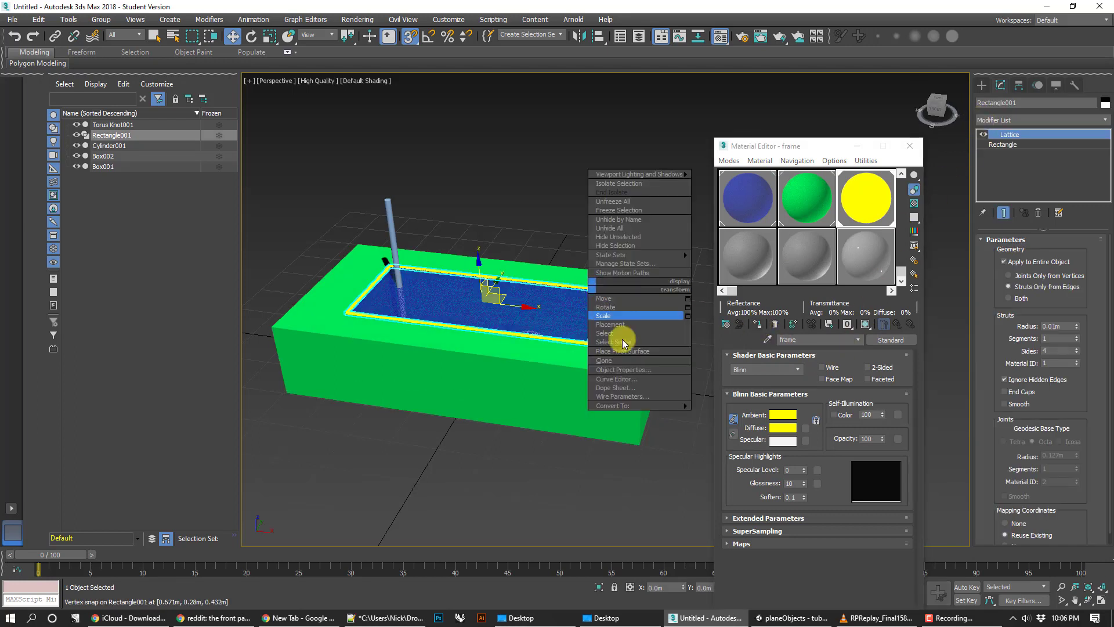
mouse_move(643, 409)
left_click(711, 406)
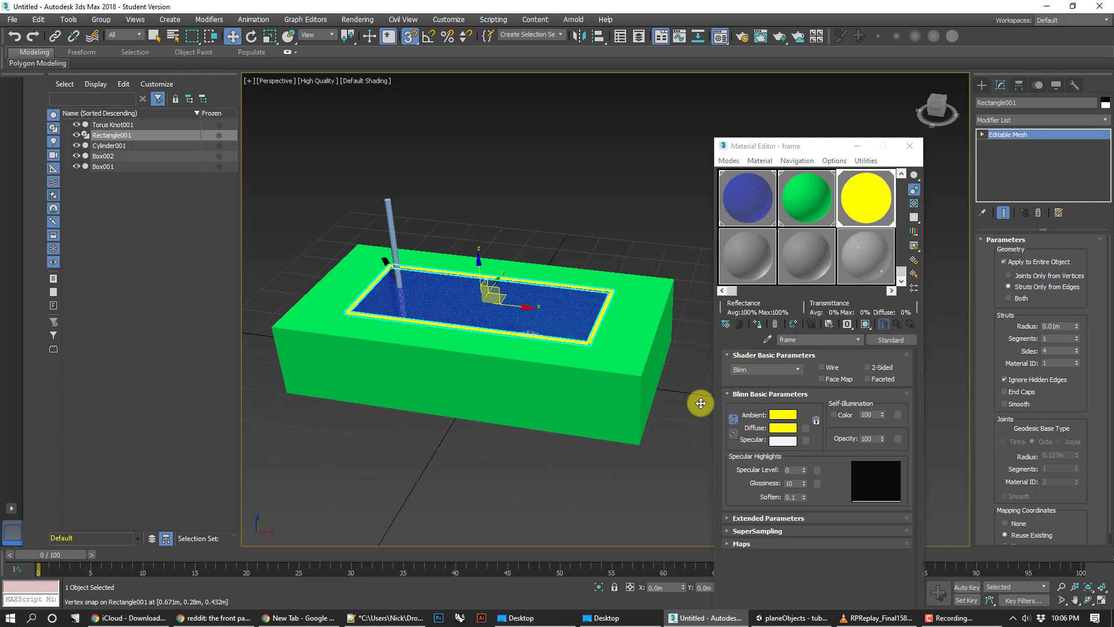
left_click(633, 208)
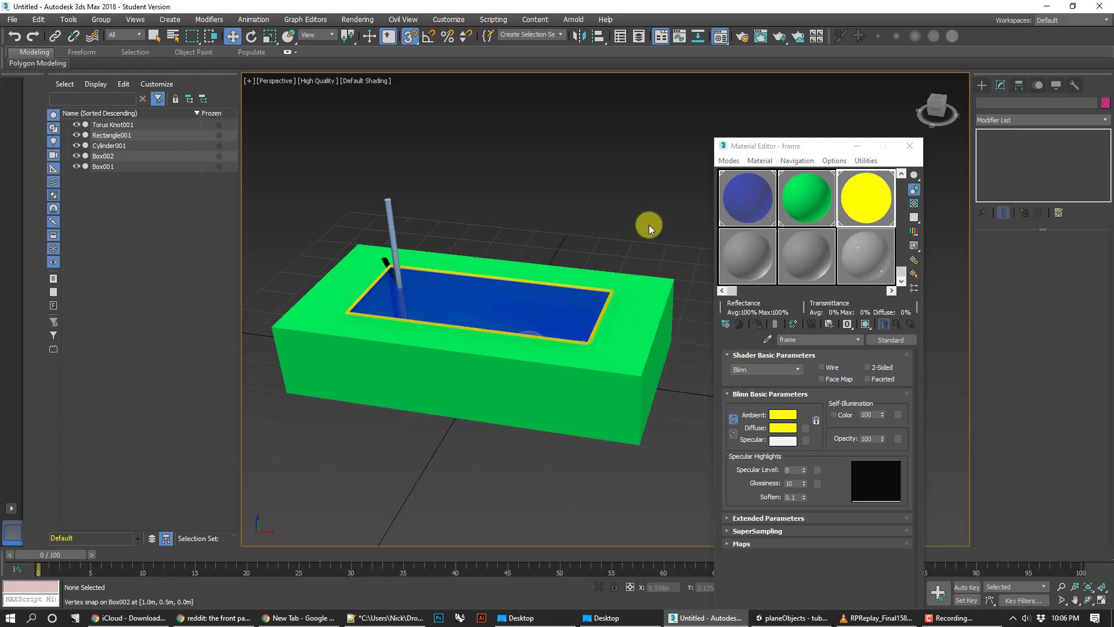
Select the yellow rim frame on its own and look up the Export Selected command.
left_click(606, 290)
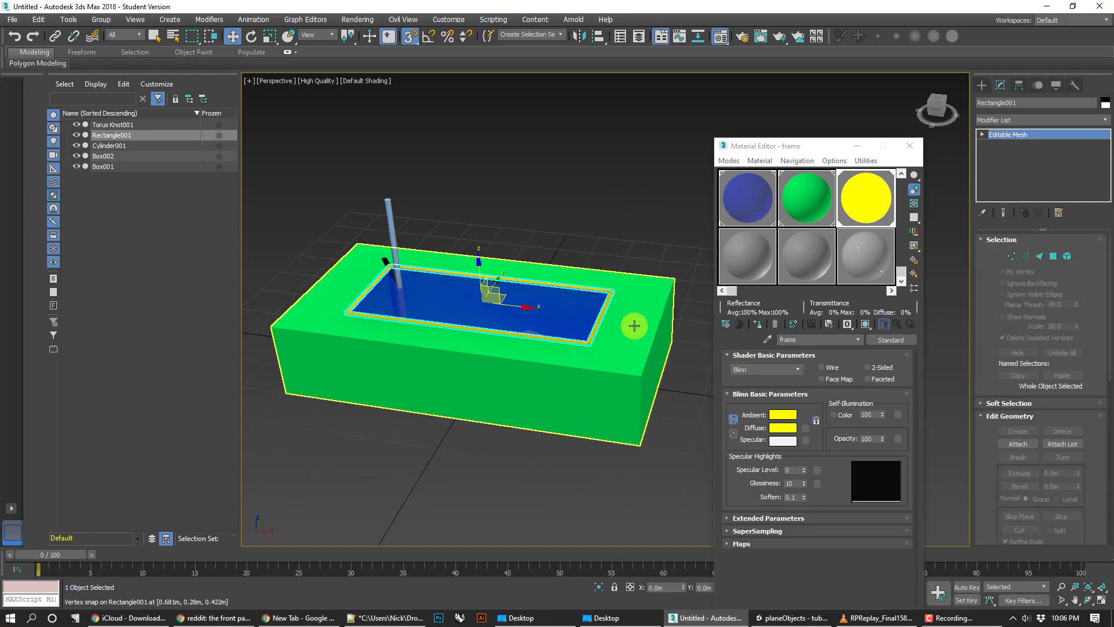
left_click(538, 136)
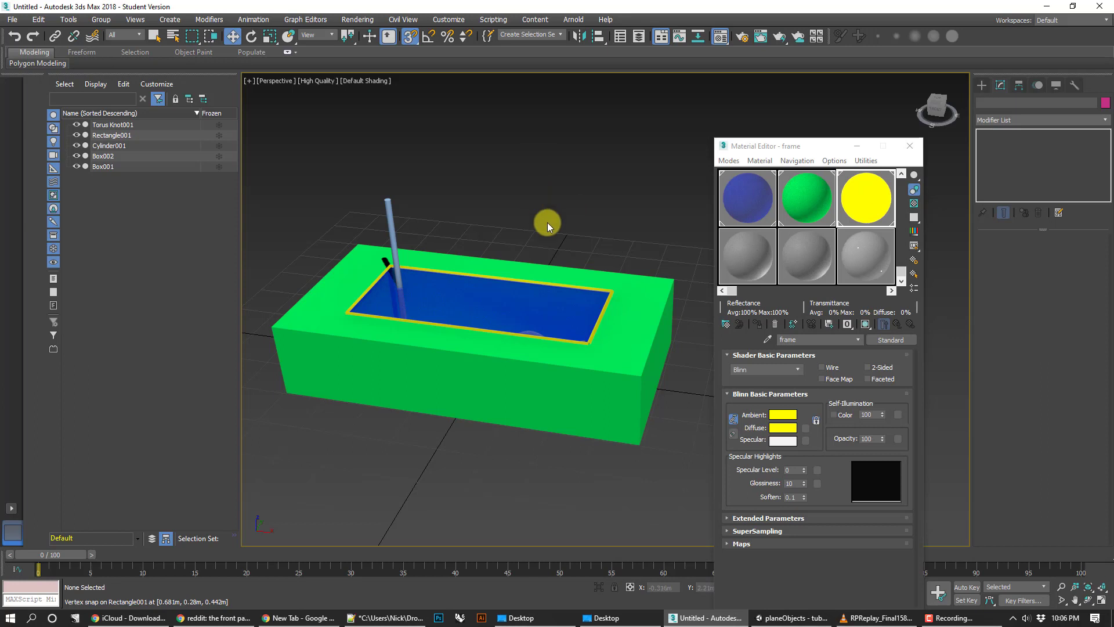
left_click(563, 286)
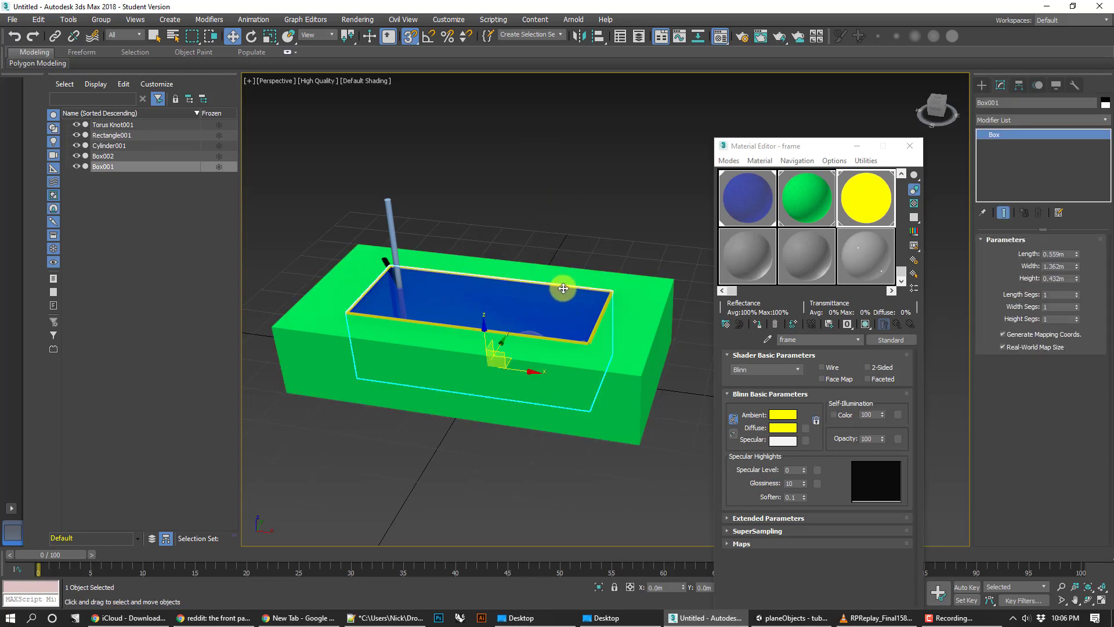
left_click(563, 288)
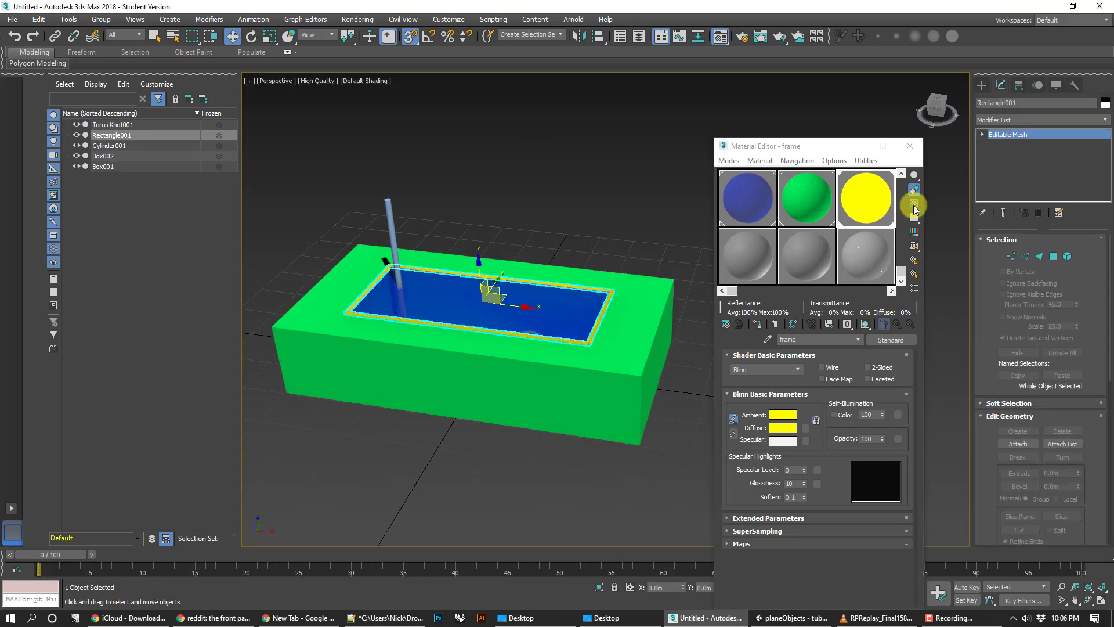
left_click(13, 20)
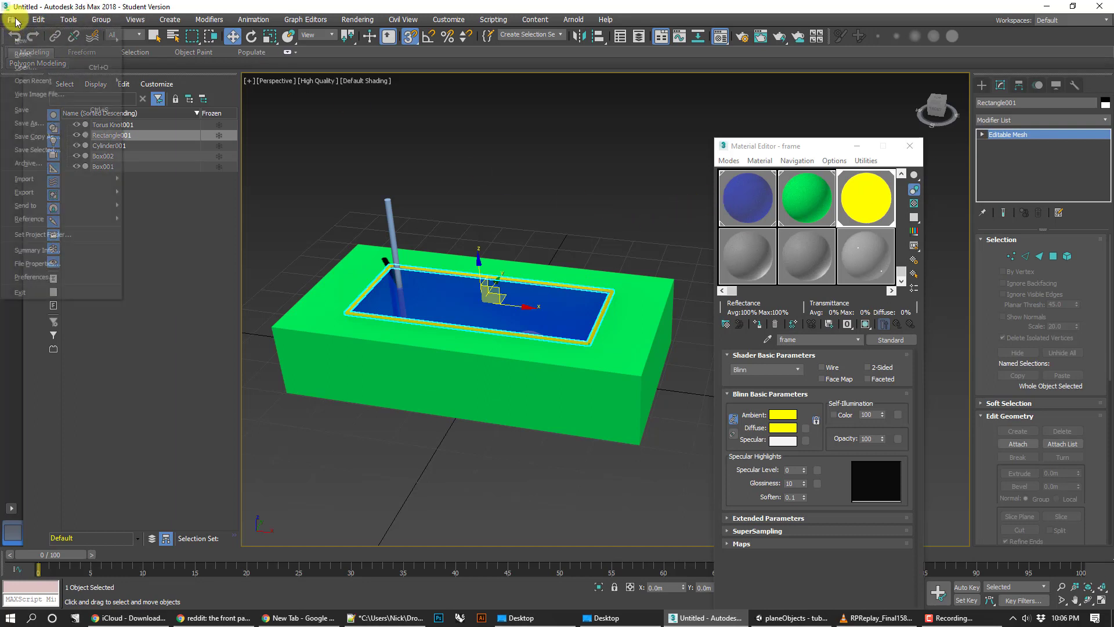
mouse_move(88, 192)
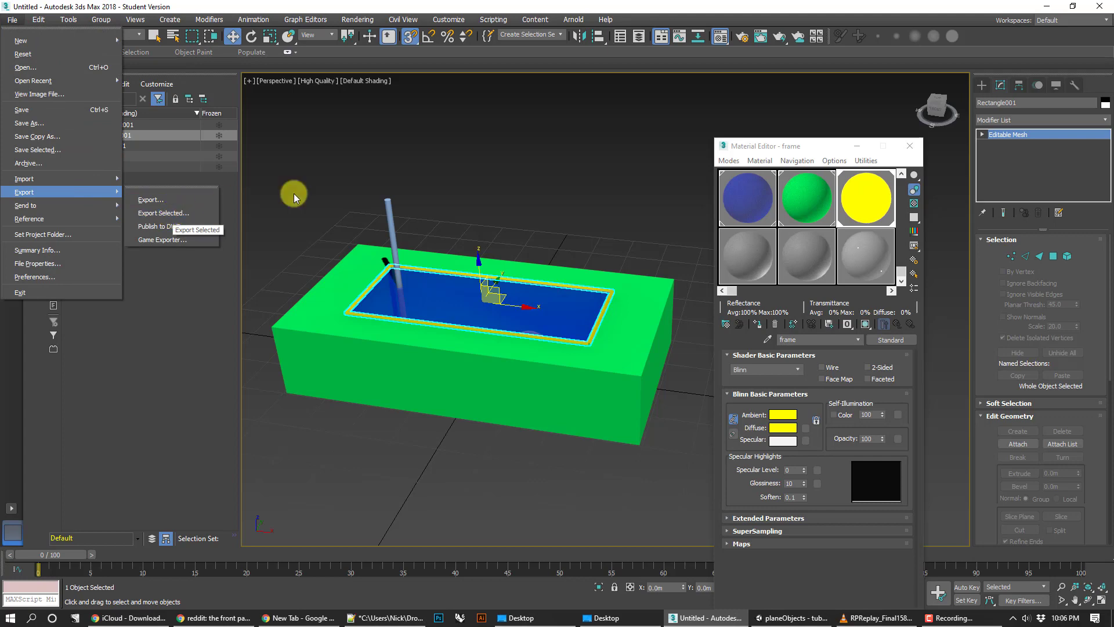
Switch to Unity and examine the tubTarget and tubDemo models in Prefabs, including tubDemo's sub-objects and remapped materials.
left_click(771, 620)
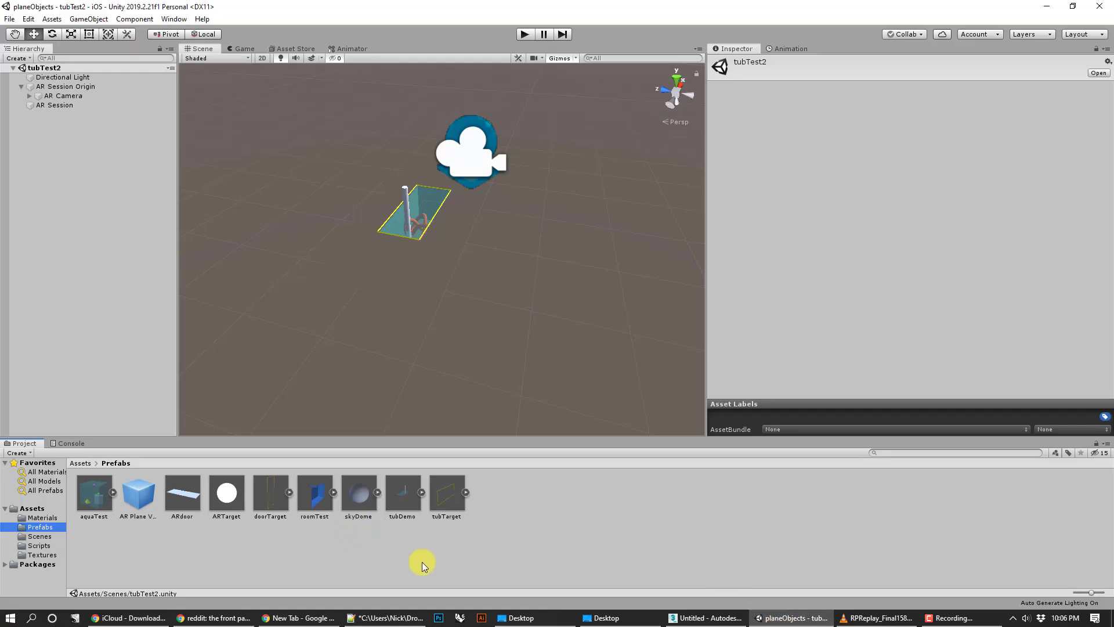
left_click(451, 495)
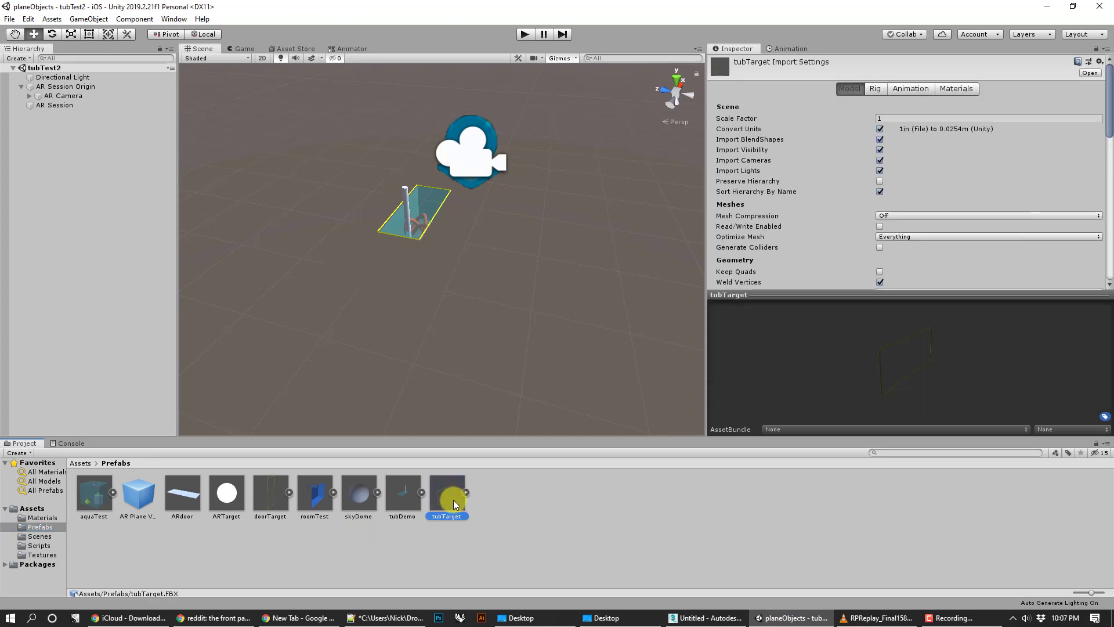
left_click(407, 496)
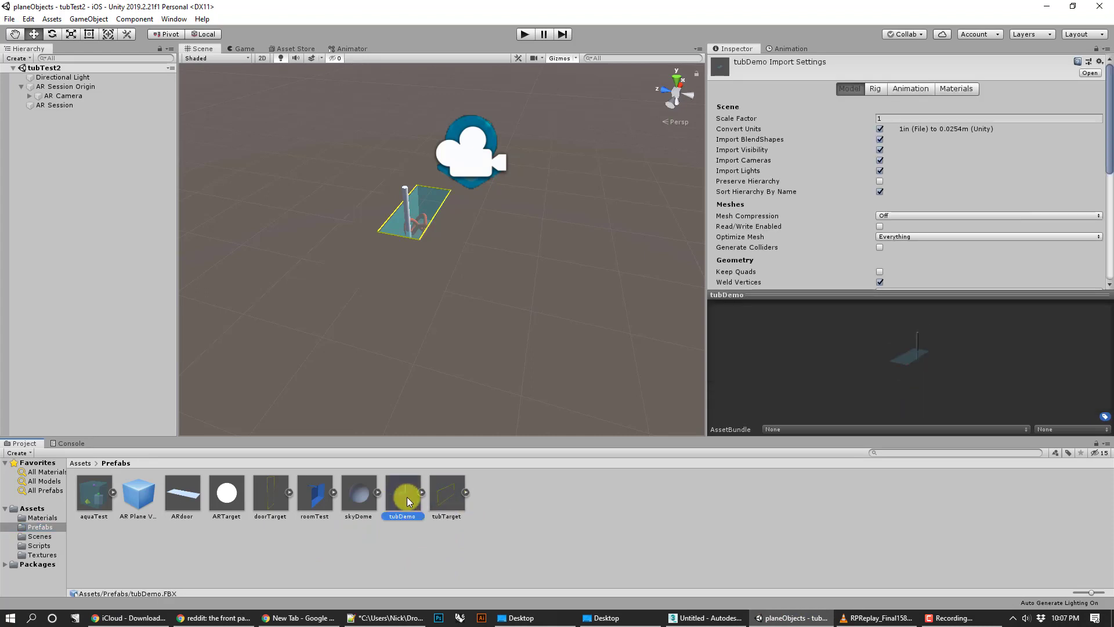
left_click(445, 496)
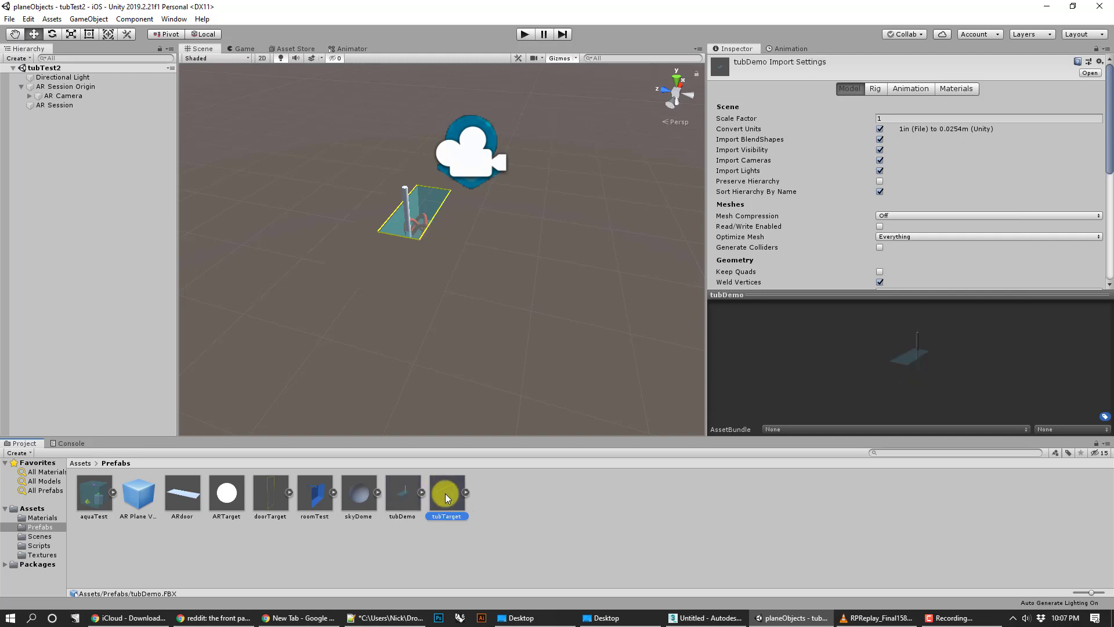
left_click(409, 500)
left_click(441, 495)
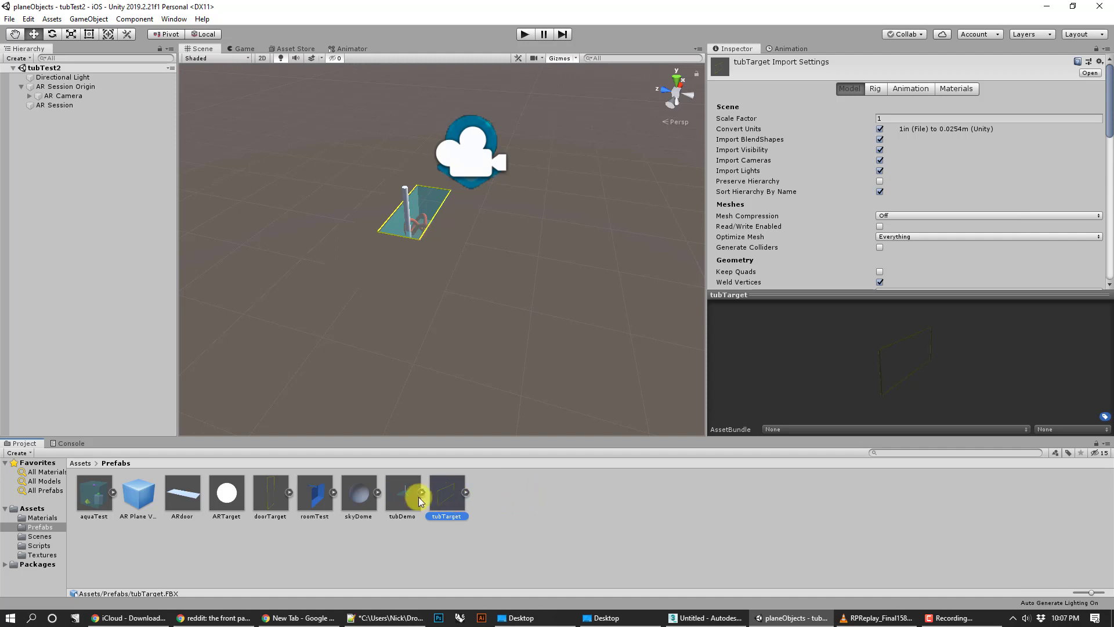
left_click(396, 493)
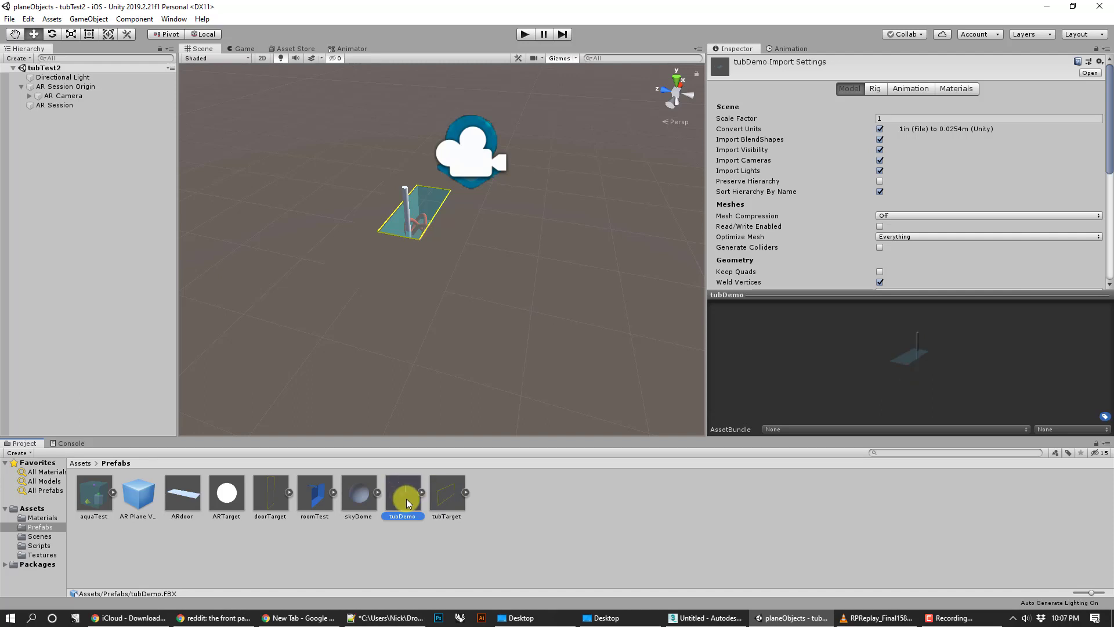
left_click(420, 493)
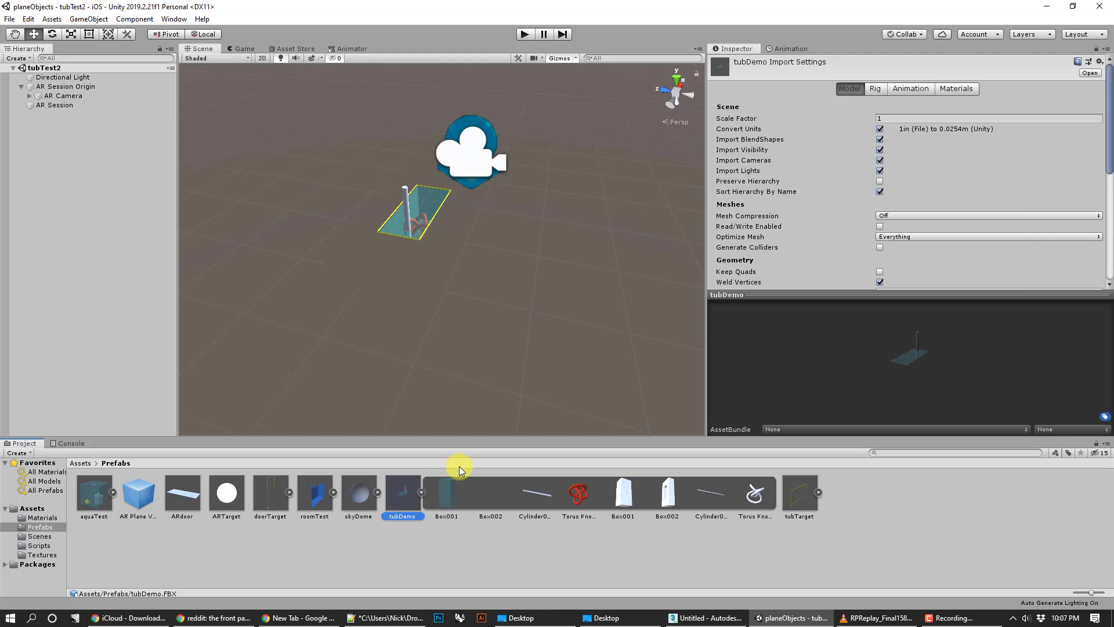
left_click(967, 92)
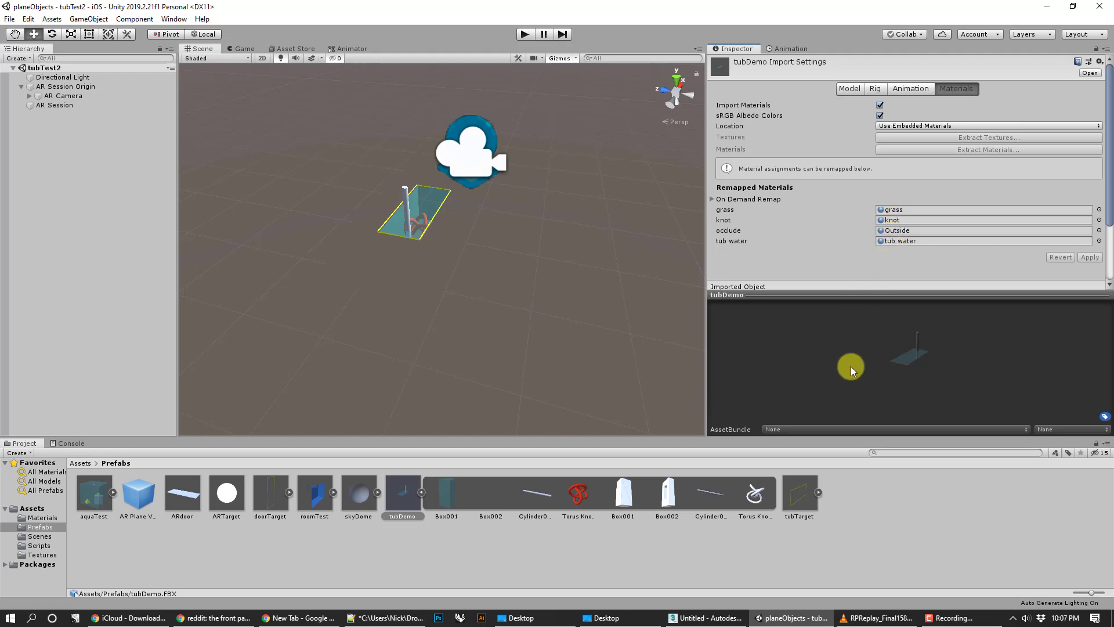
Try the VR/SpatialMapping/Occlusion shader on the occlude material in the Materials folder, and undo the shader change.
left_click(27, 517)
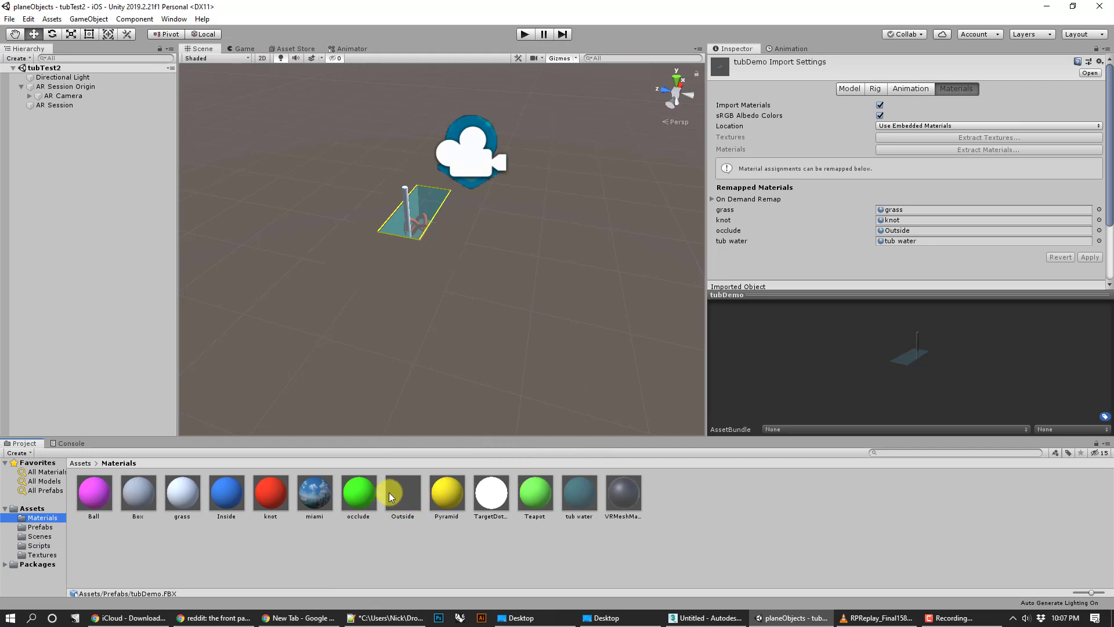
left_click(357, 503)
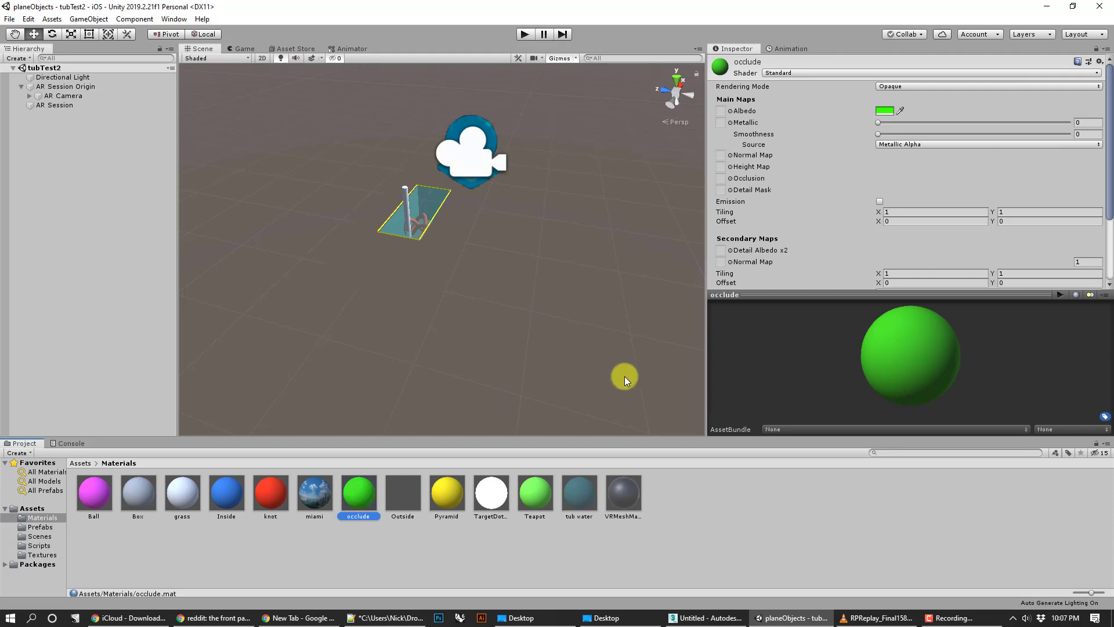
left_click(789, 74)
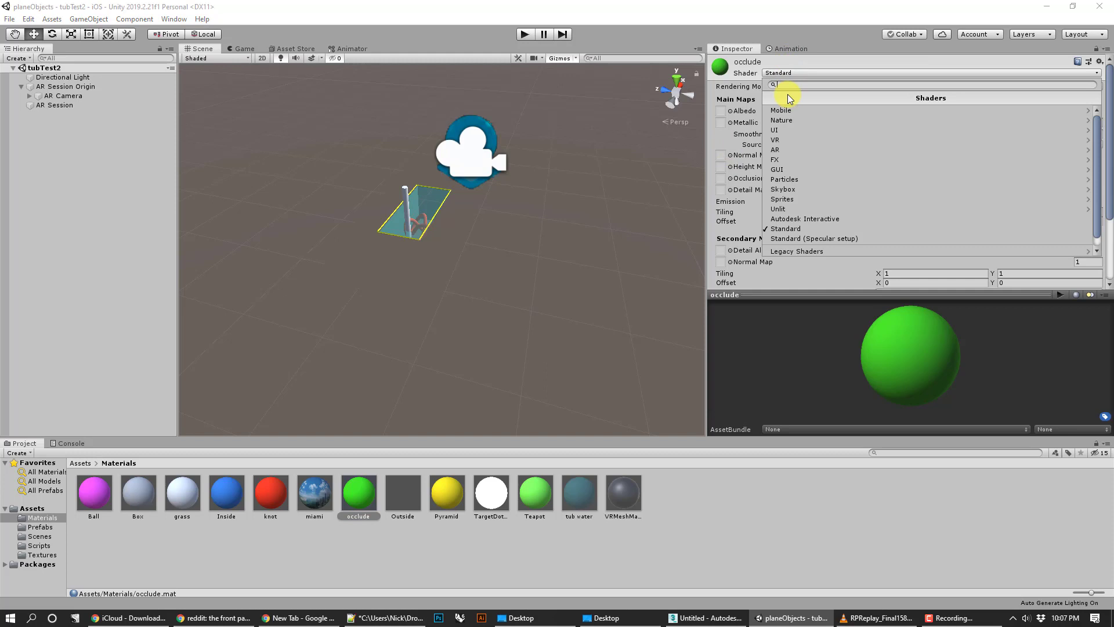
type("occ")
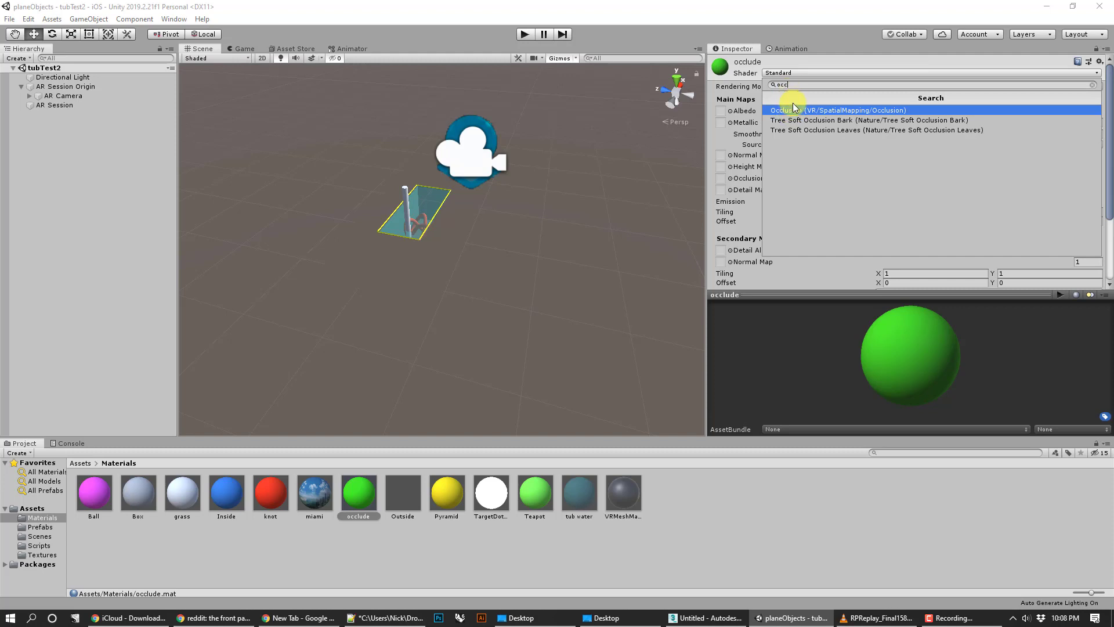
left_click(822, 112)
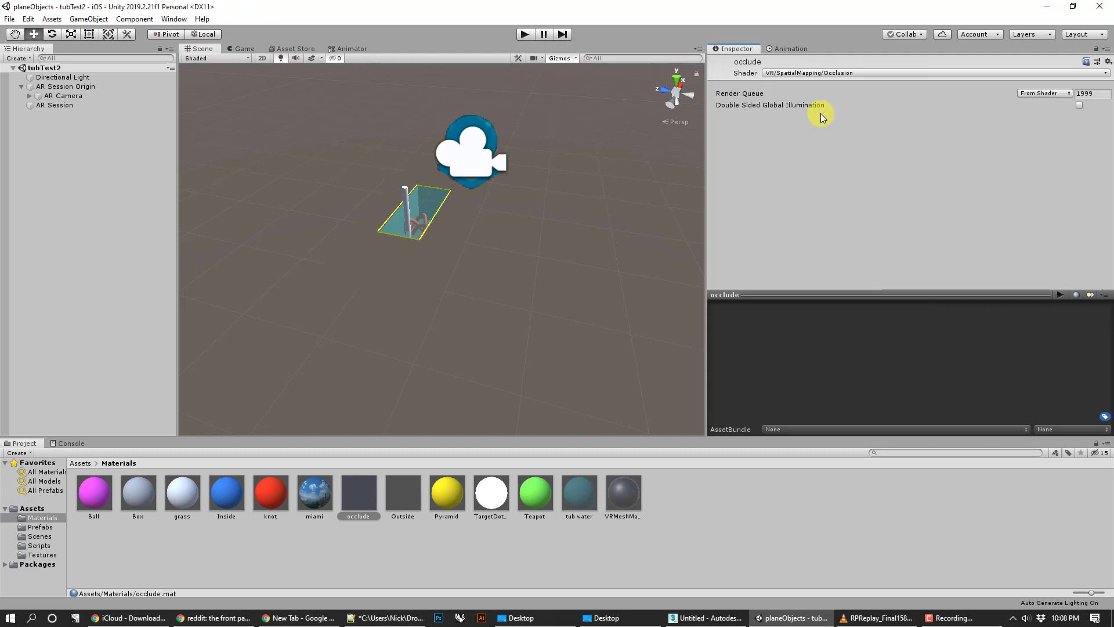
key("ctrl+z")
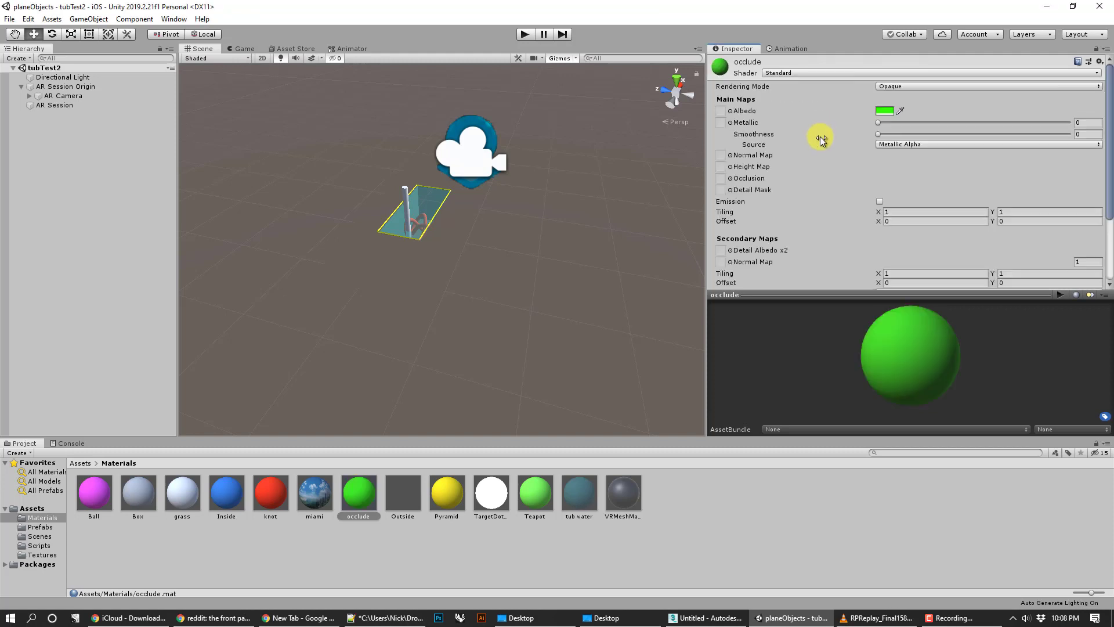
Examine the Outside material's shader, the materials on the outer tub box in the scene, and tubDemo's material remapping.
left_click(404, 499)
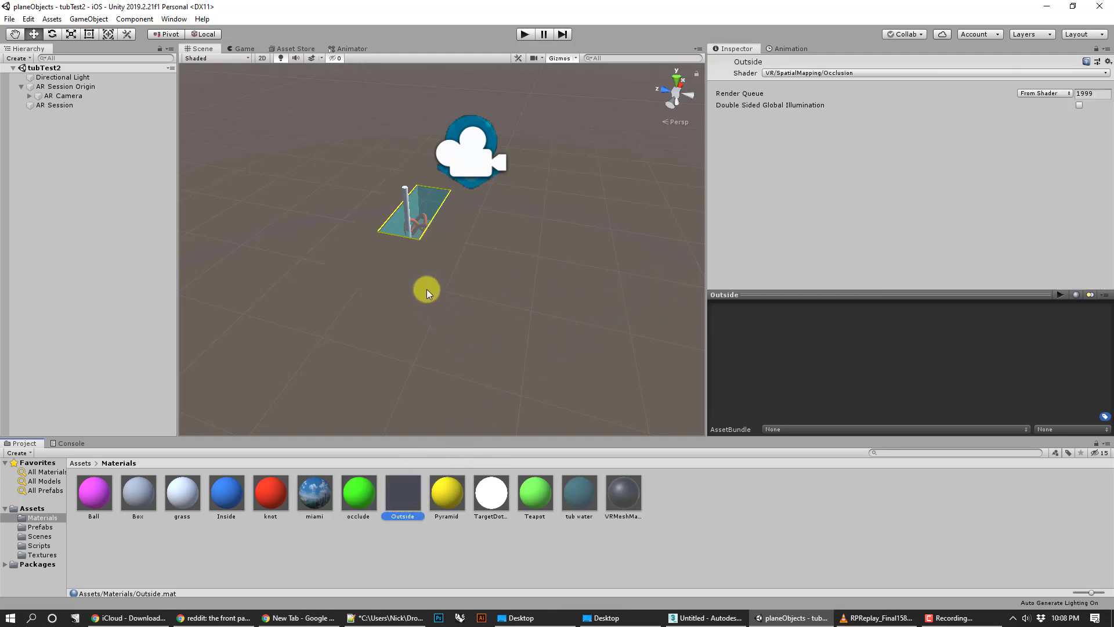
left_click(417, 259)
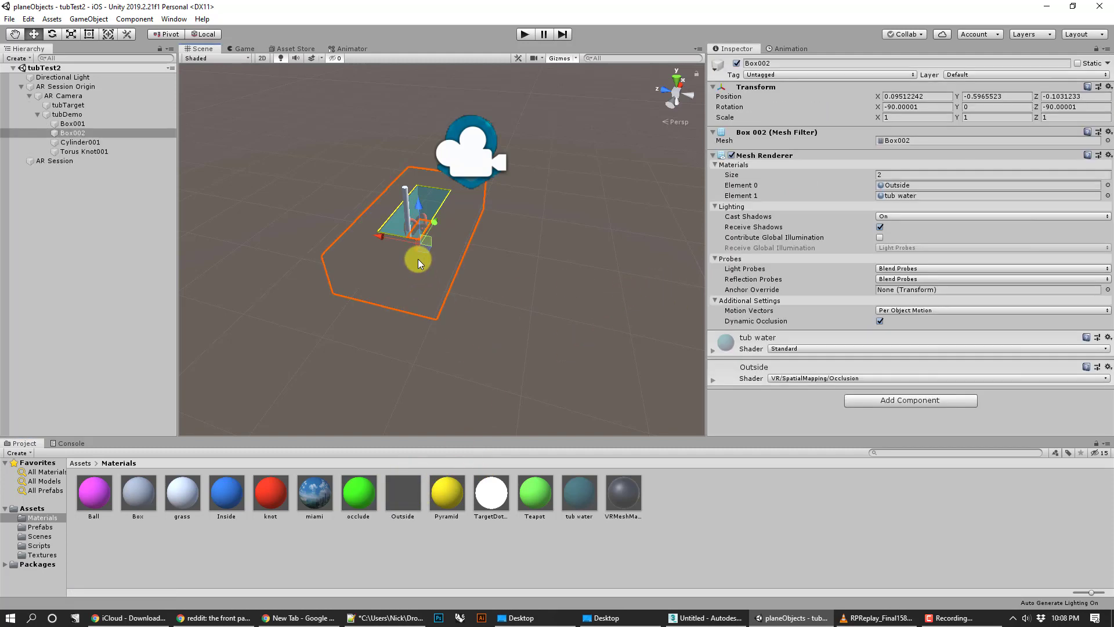
left_click(48, 525)
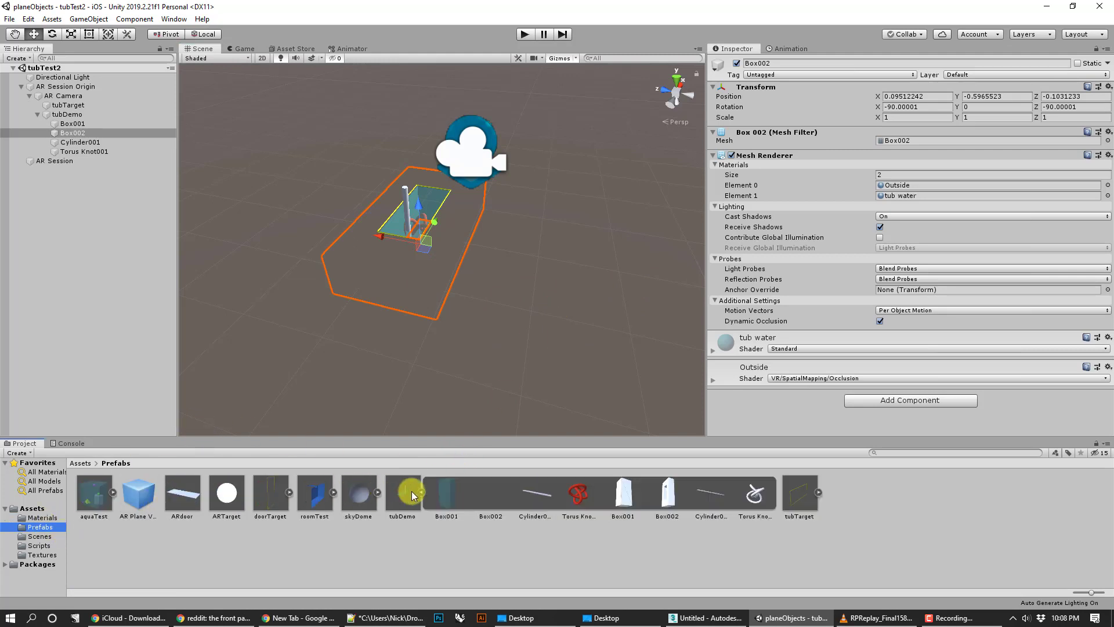
left_click(409, 493)
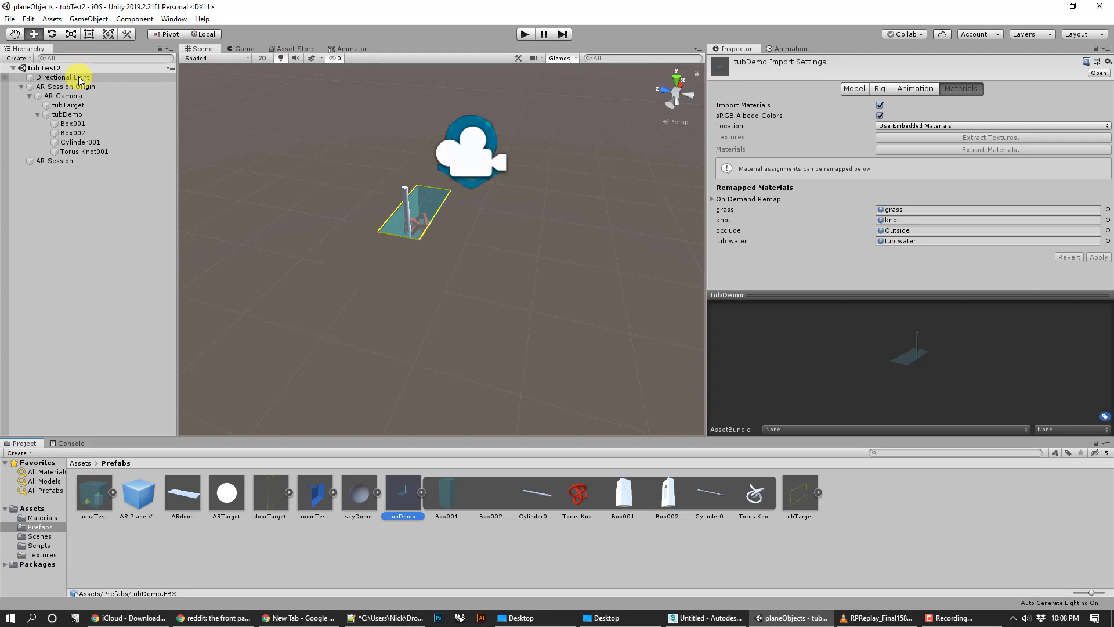
Delete tubTarget and tubDemo from under AR Camera in the scene hierarchy, and select AR Camera.
left_click(64, 107)
left_click(65, 115, "ctrl")
right_click(66, 115)
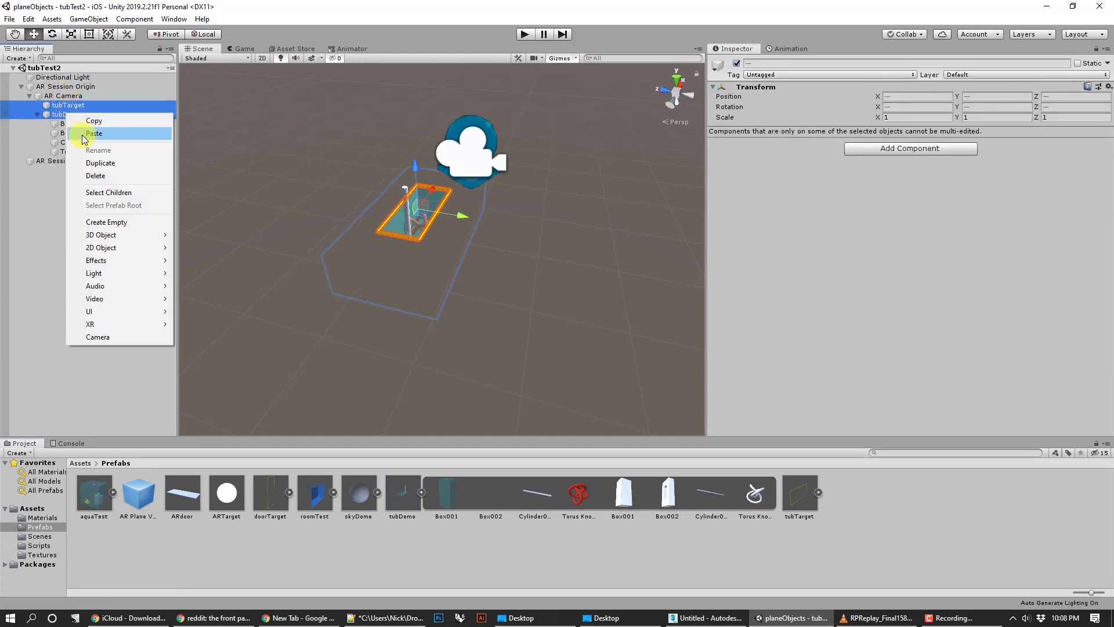
left_click(95, 175)
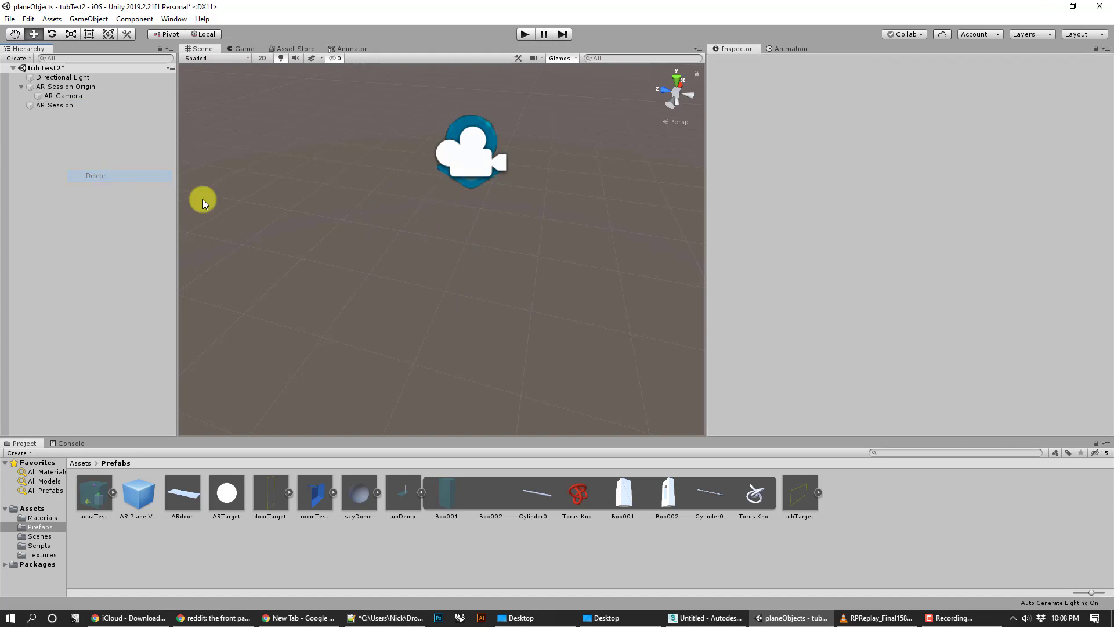
left_click(86, 95)
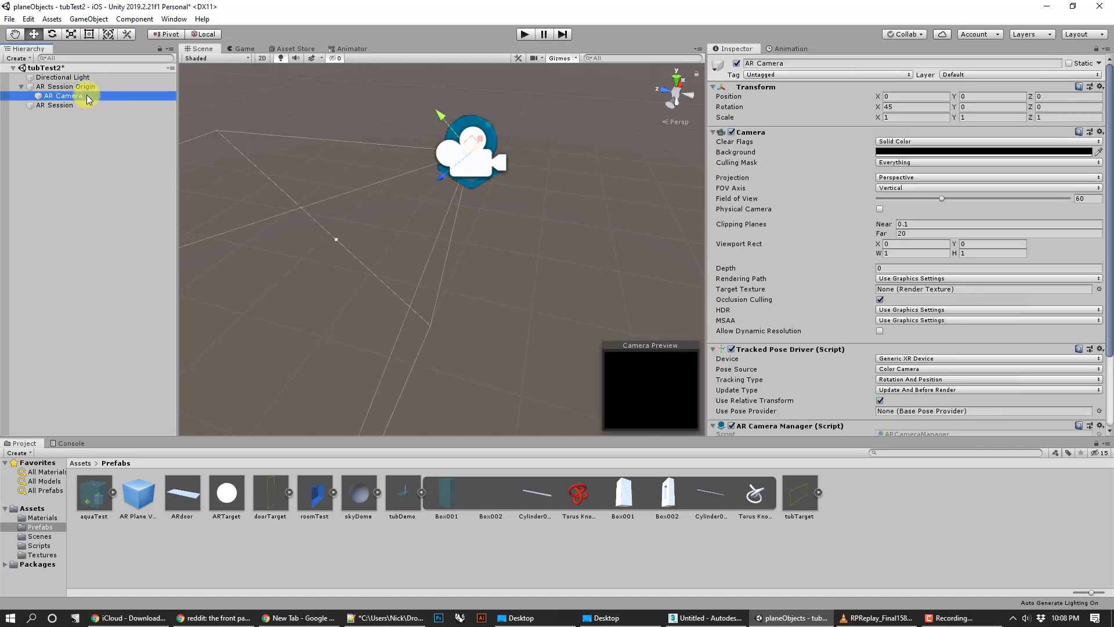
Check the AR Session Origin and AR Session components, and add the tubTarget model from Prefabs to the scene.
left_click(86, 86)
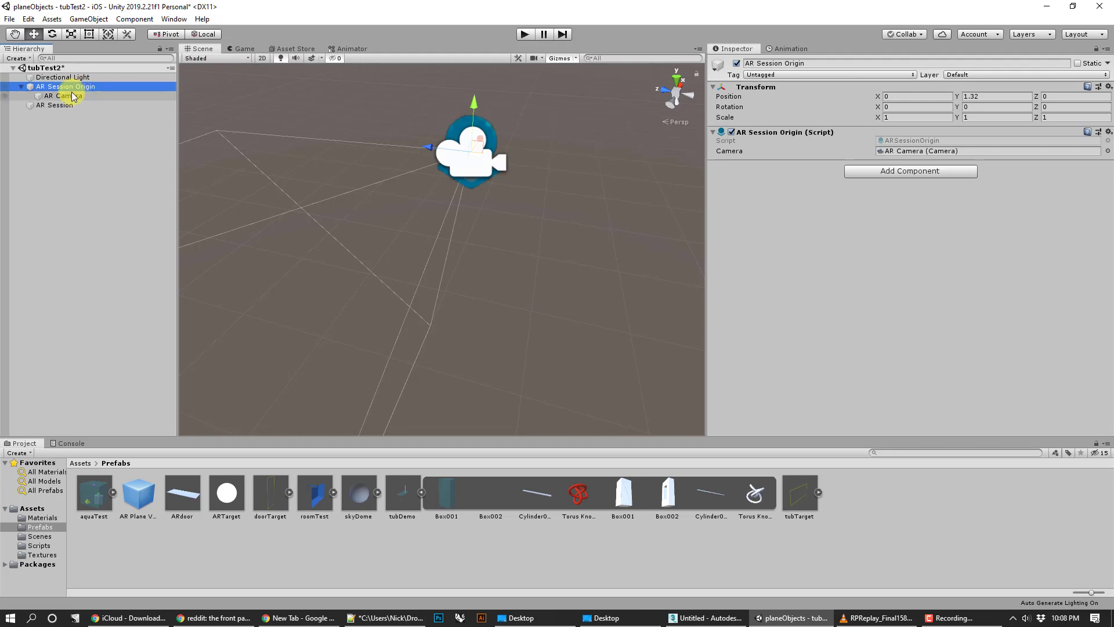
left_click(57, 105)
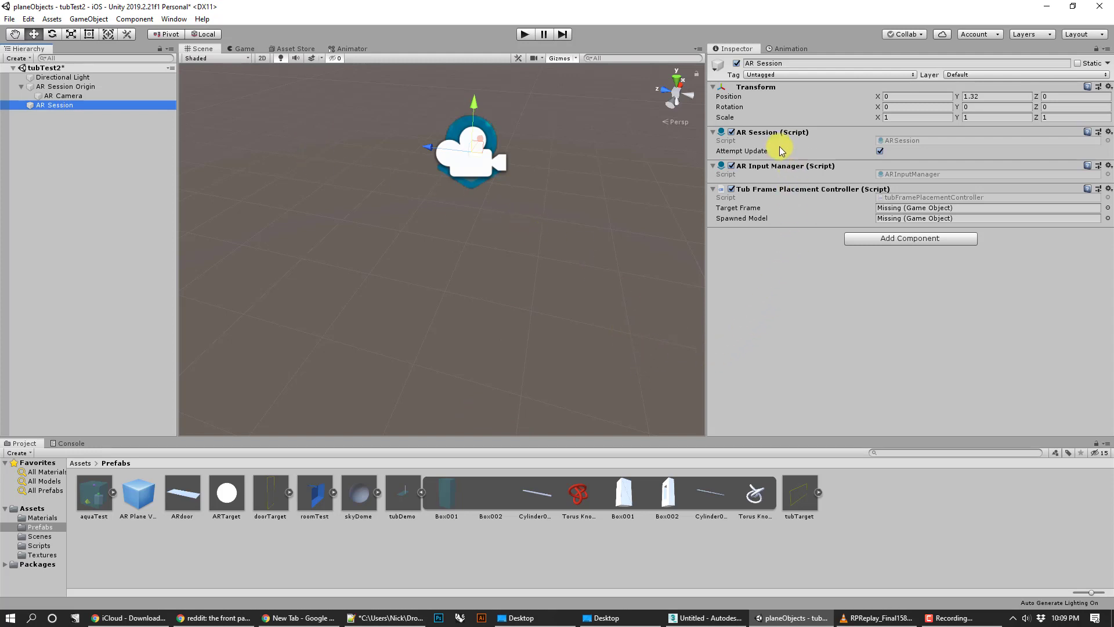
left_click(801, 504)
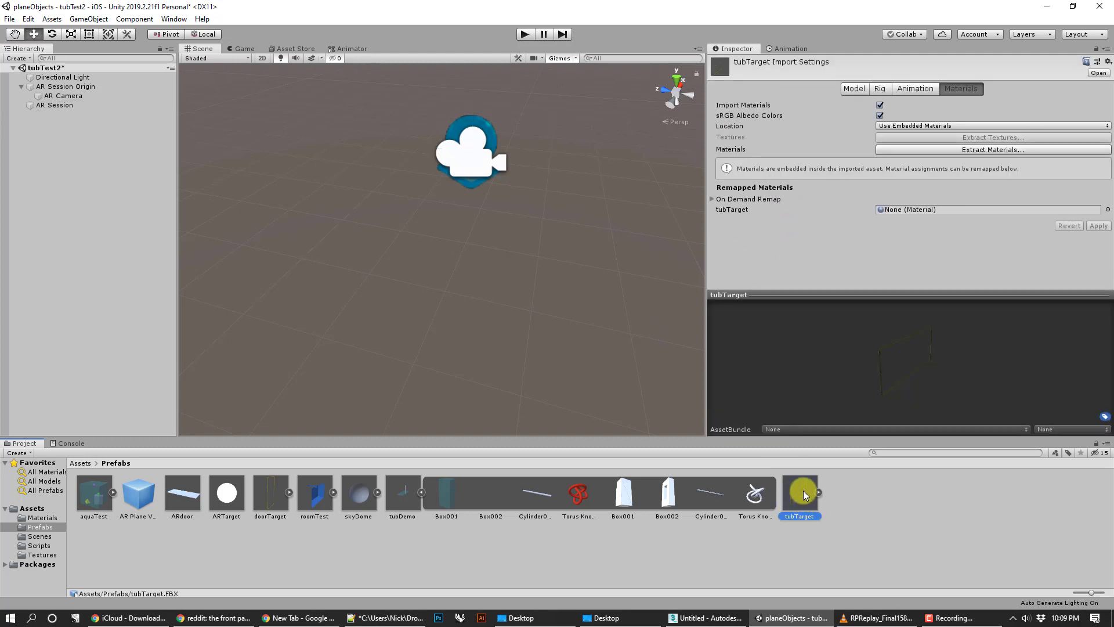
left_click_drag(803, 491, 423, 230)
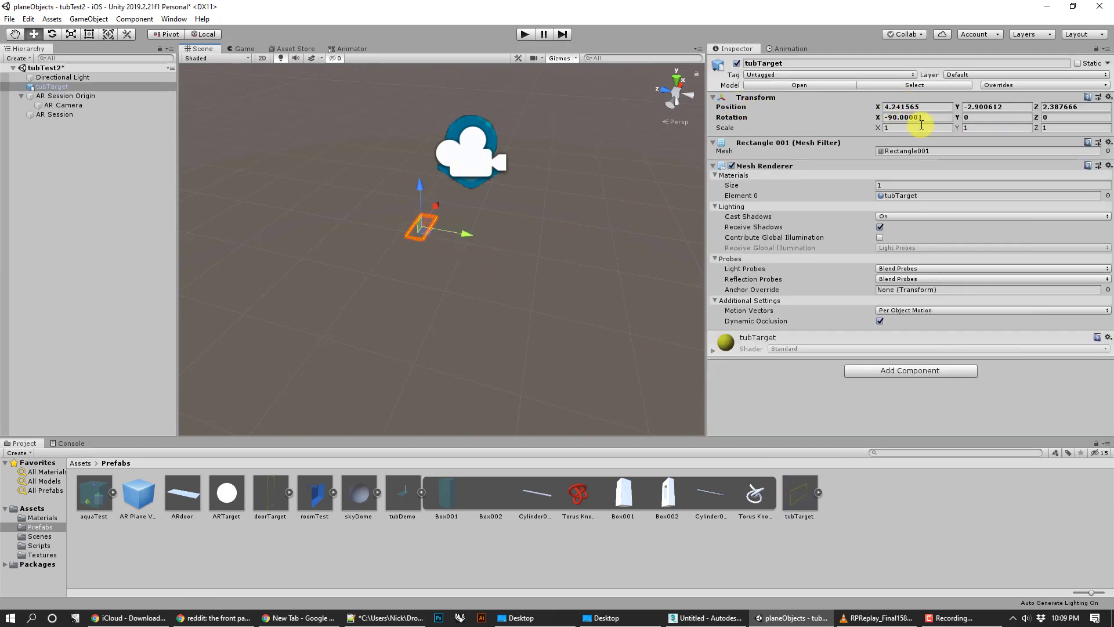
Set tubTarget's position to X 0, Y 0, Z 0.
left_click(913, 107)
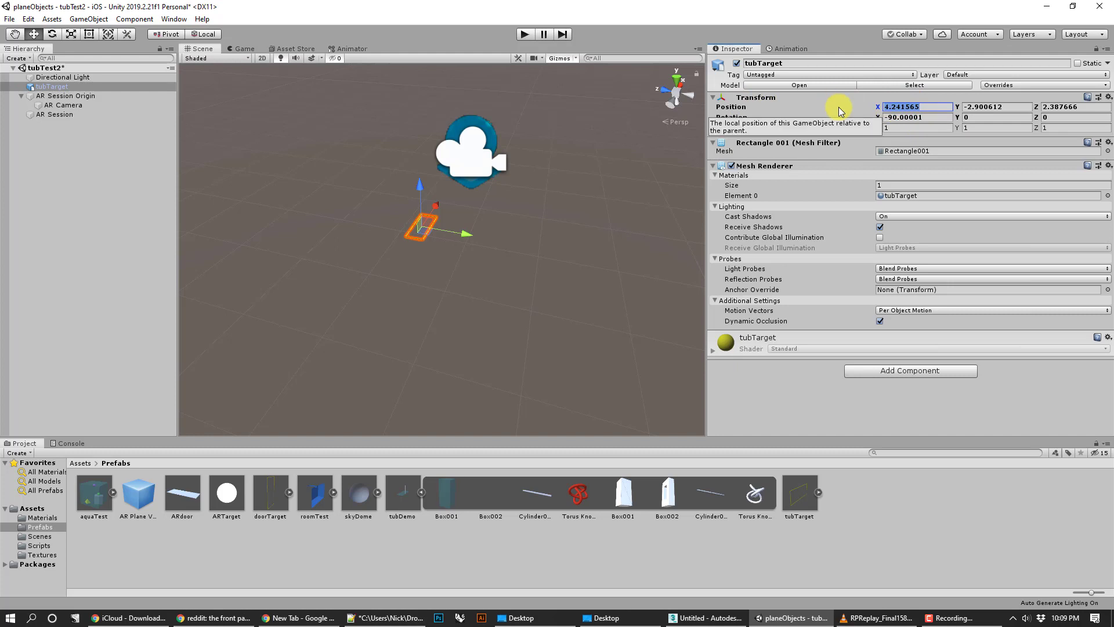
type("0")
left_click(1005, 107)
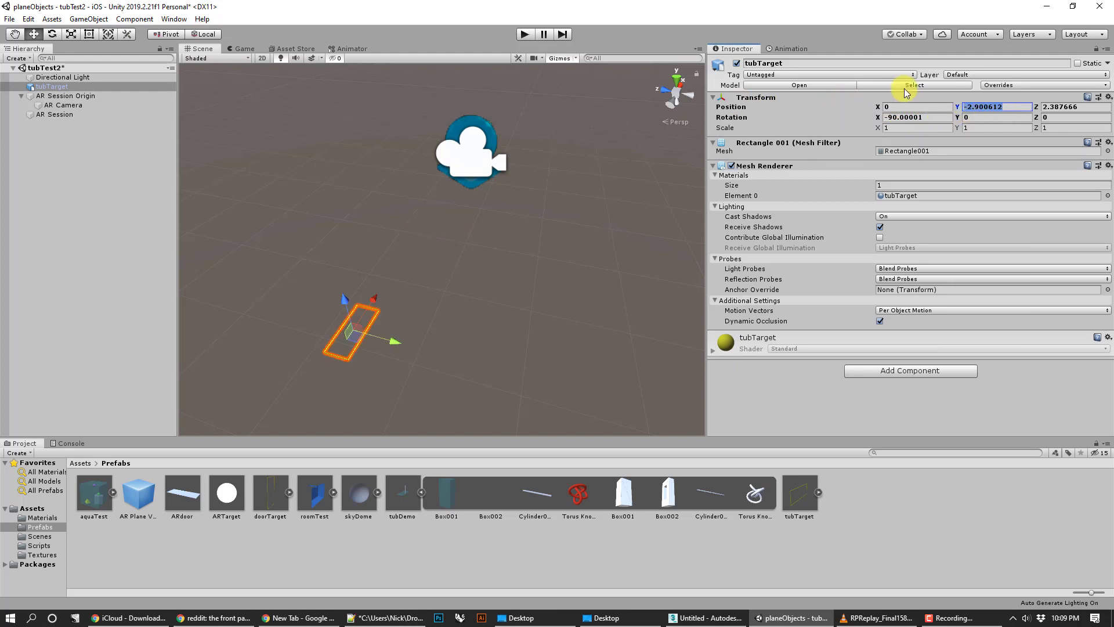
type("0")
left_click(1064, 106)
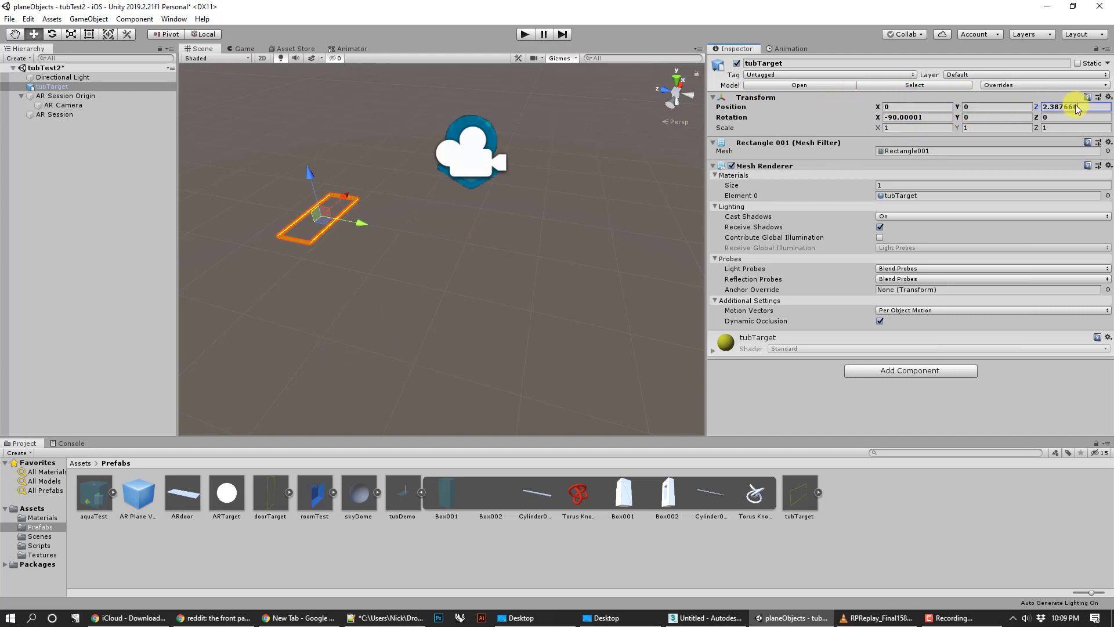
type("0")
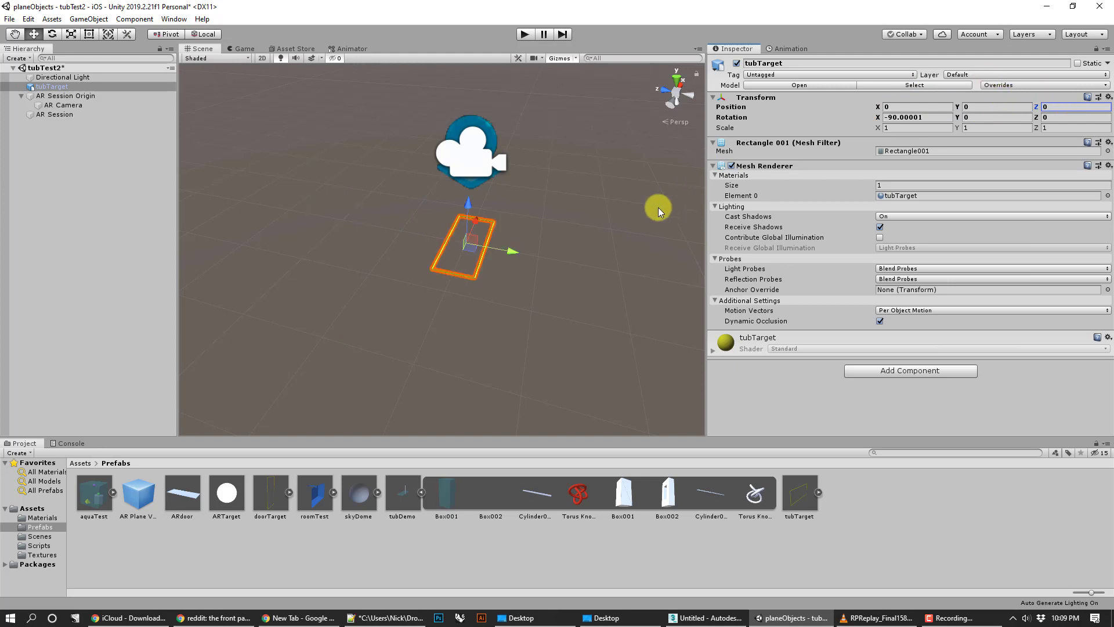
left_click(607, 250)
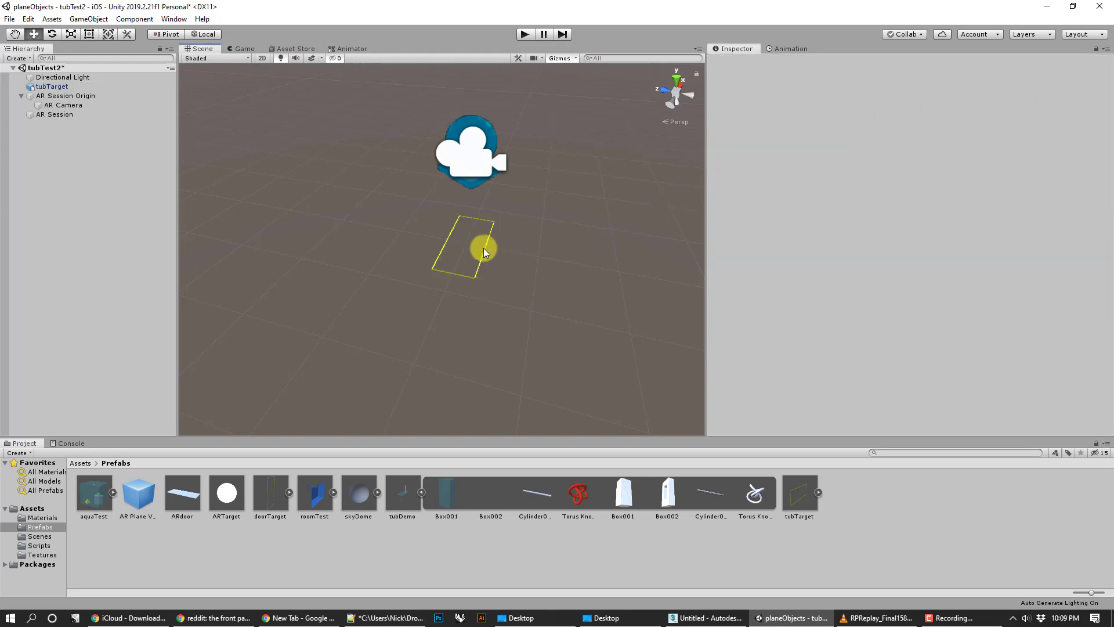
Examine AR Camera's view cone, preview and X rotation in relation to the tubTarget frame.
left_click(483, 249)
left_click(65, 106)
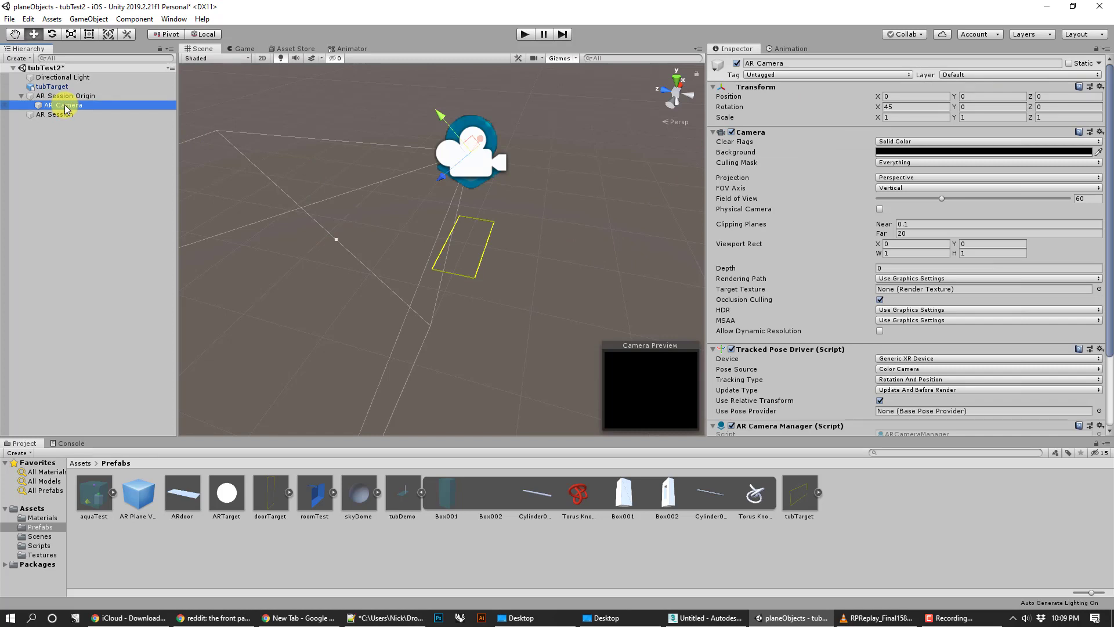
left_click_drag(515, 318, 453, 304, "alt")
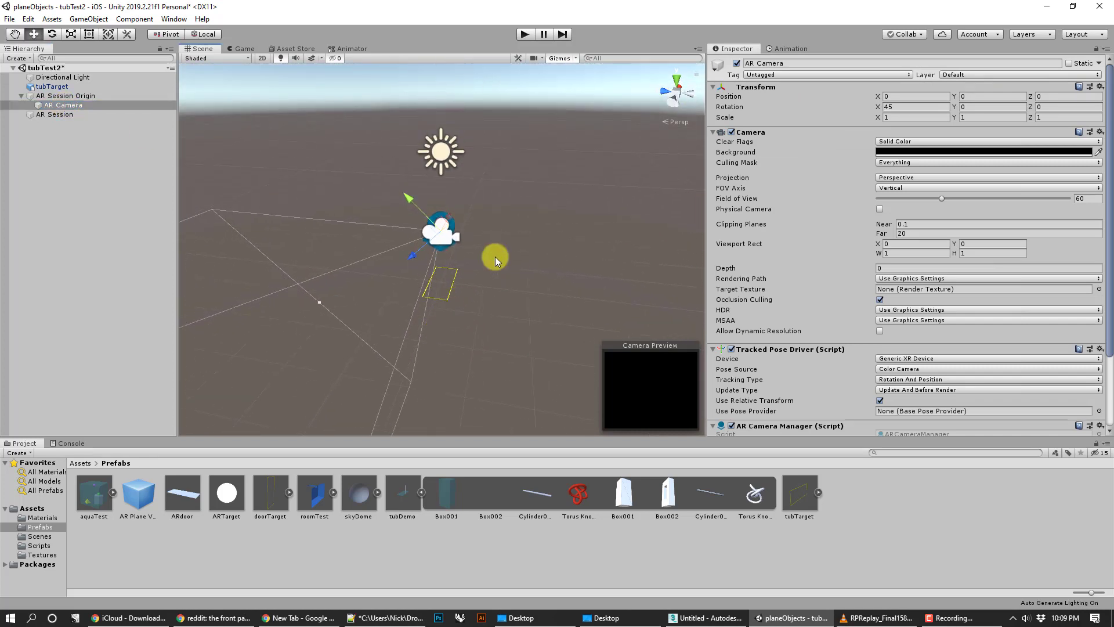
left_click(897, 107)
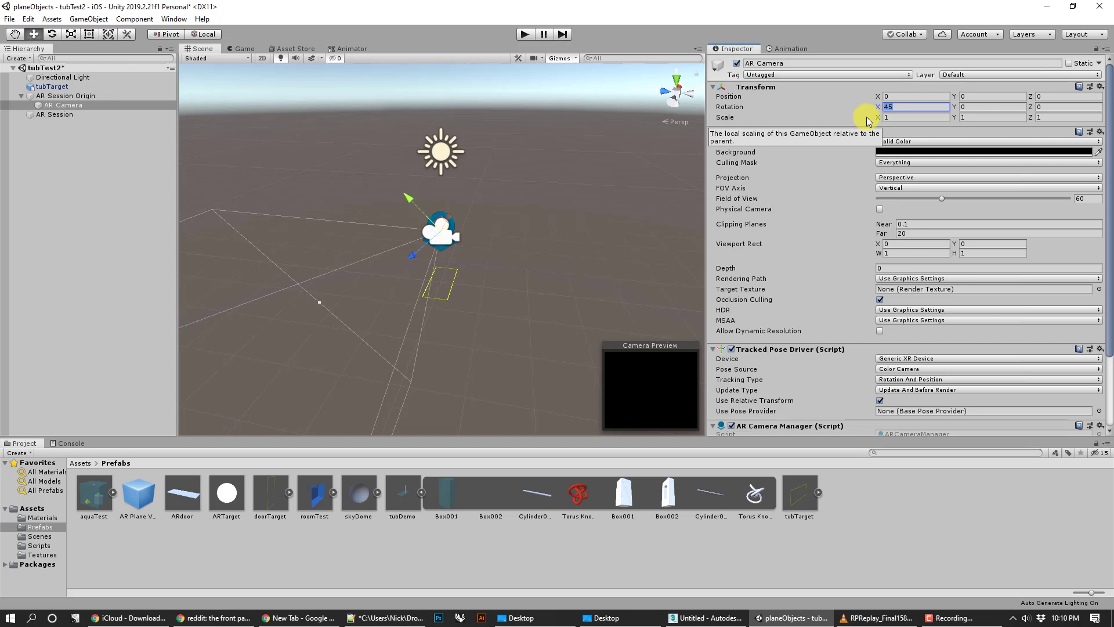
left_click(410, 229)
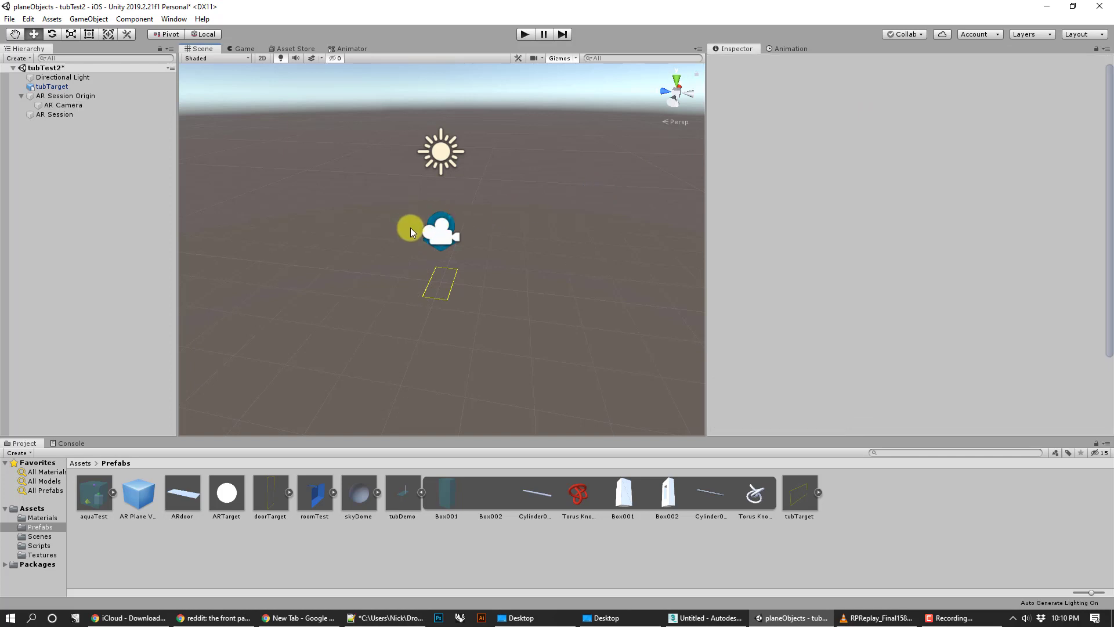
left_click(112, 105)
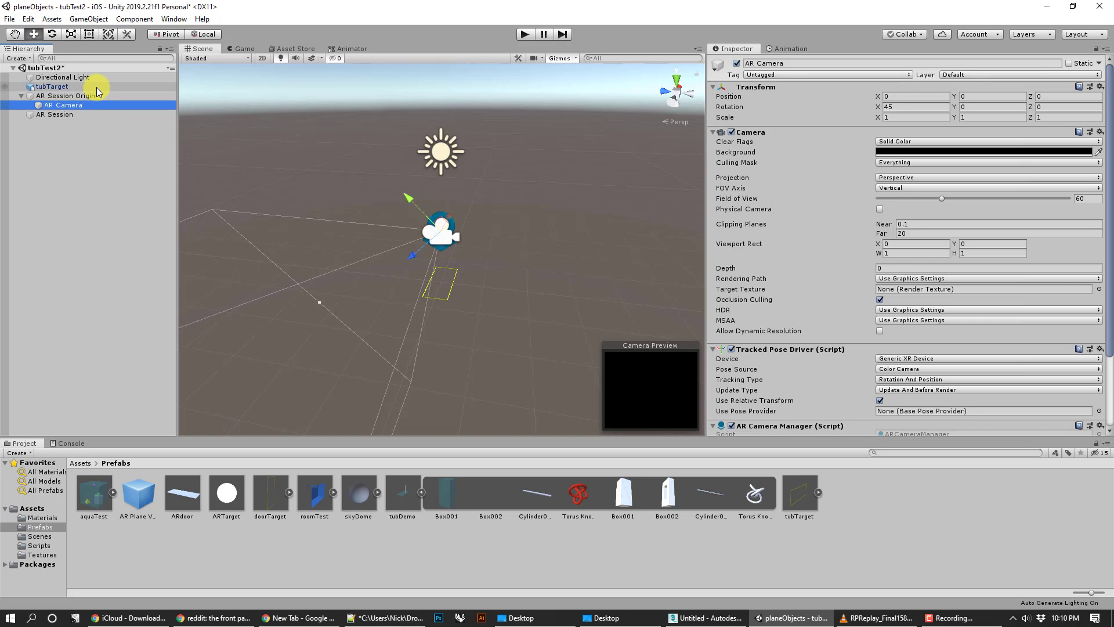
Move tubTarget forward along Z to about 1.3 and check it in AR Camera's preview.
left_click(96, 87)
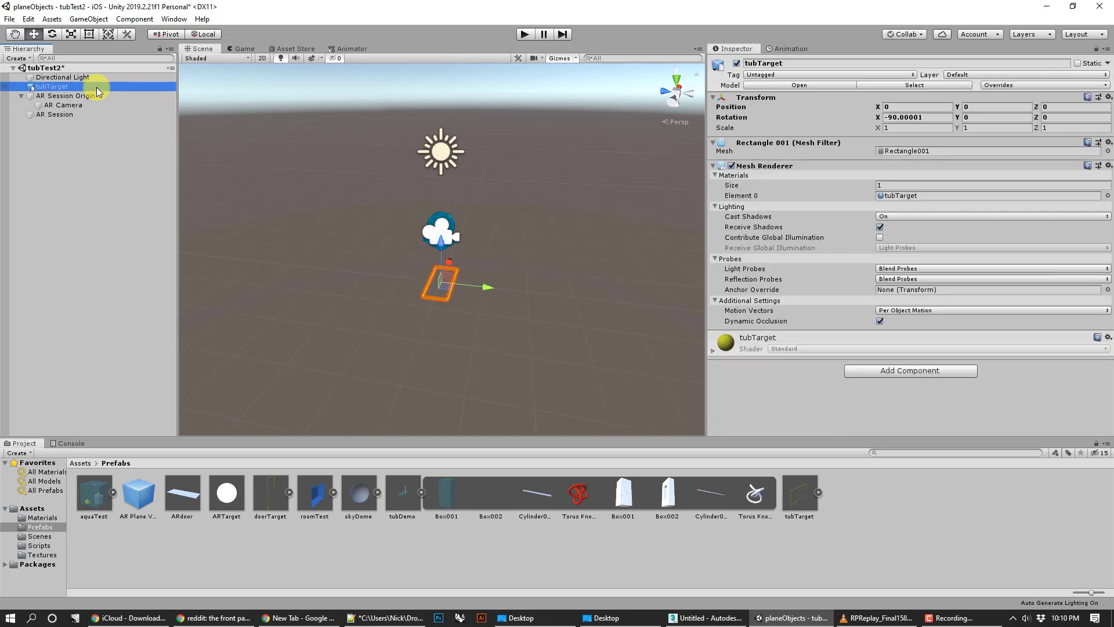
scroll(478, 304, "up", 3)
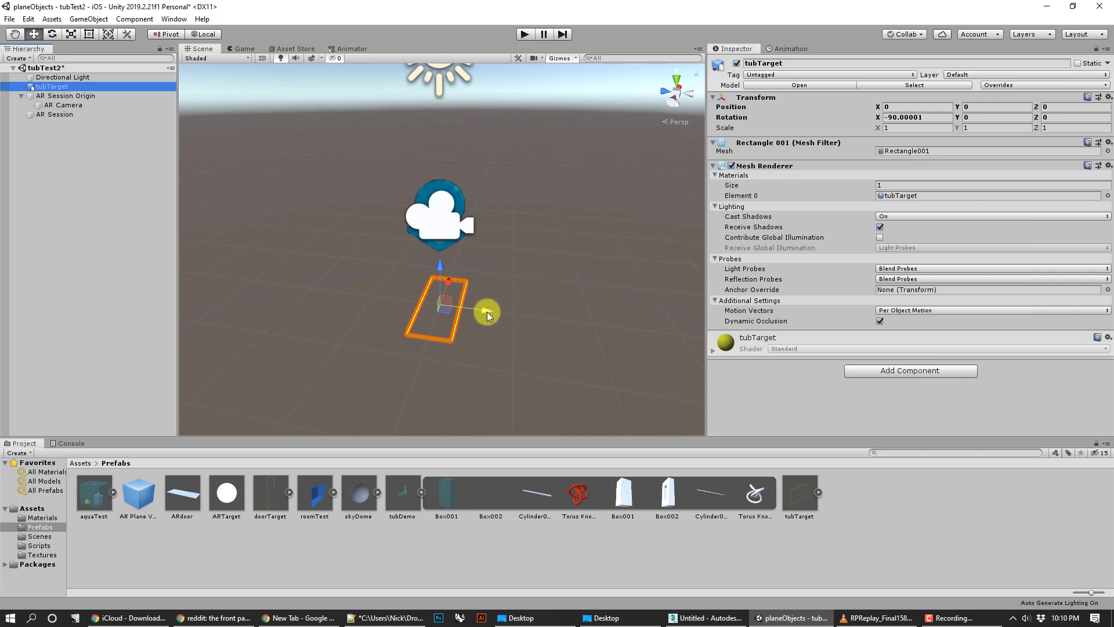
left_click_drag(478, 306, 397, 300)
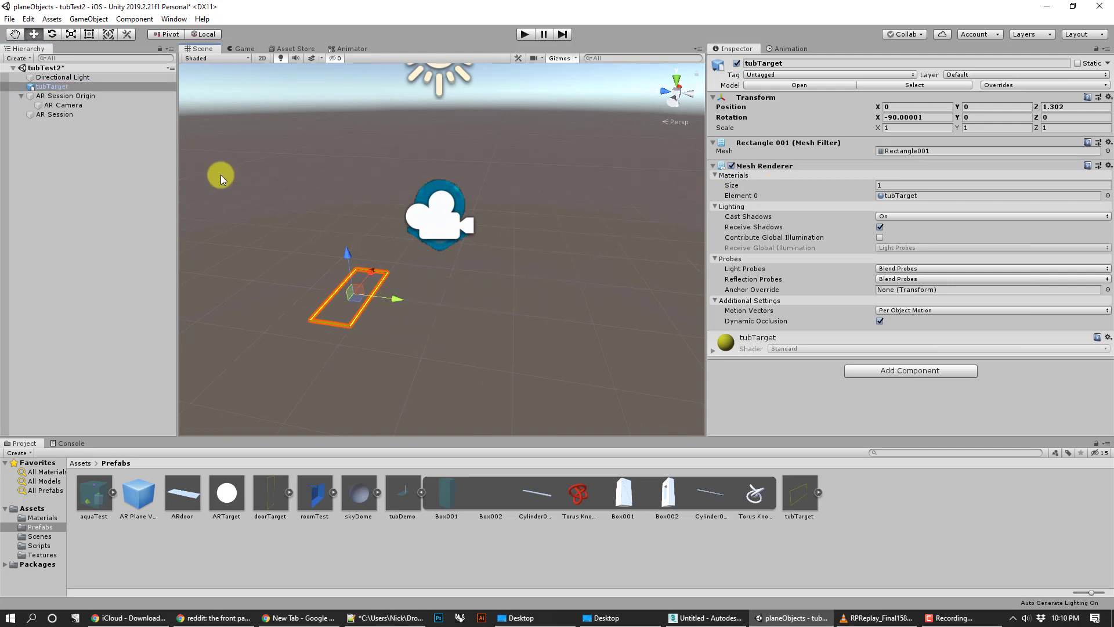
left_click(93, 104)
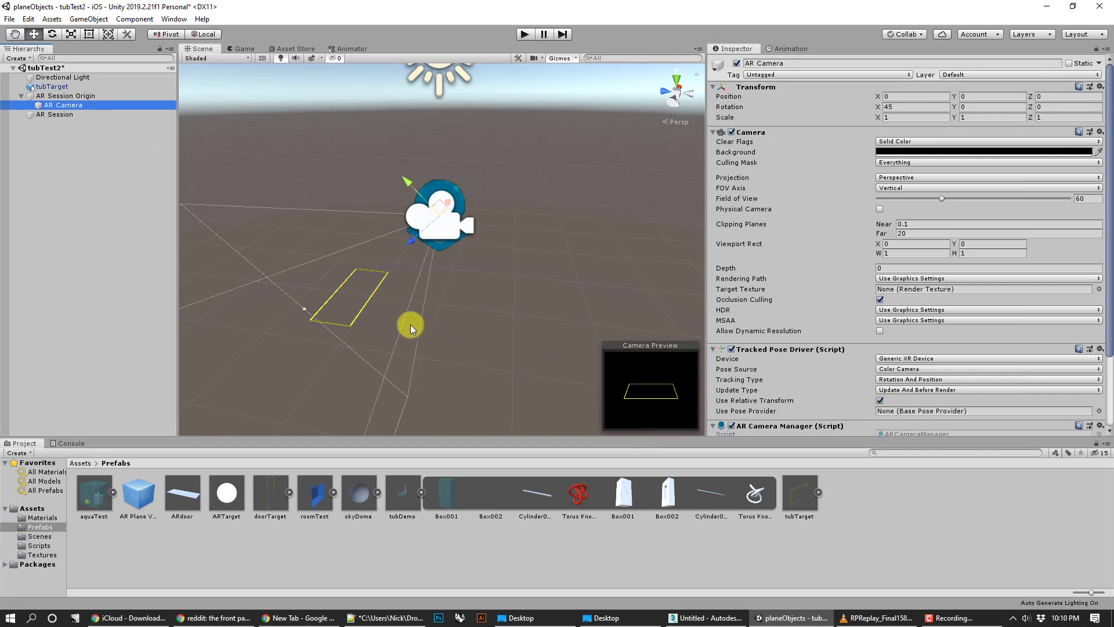
Set tubTarget's Z position to 0.4318 and check it in AR Camera's preview.
left_click(359, 313)
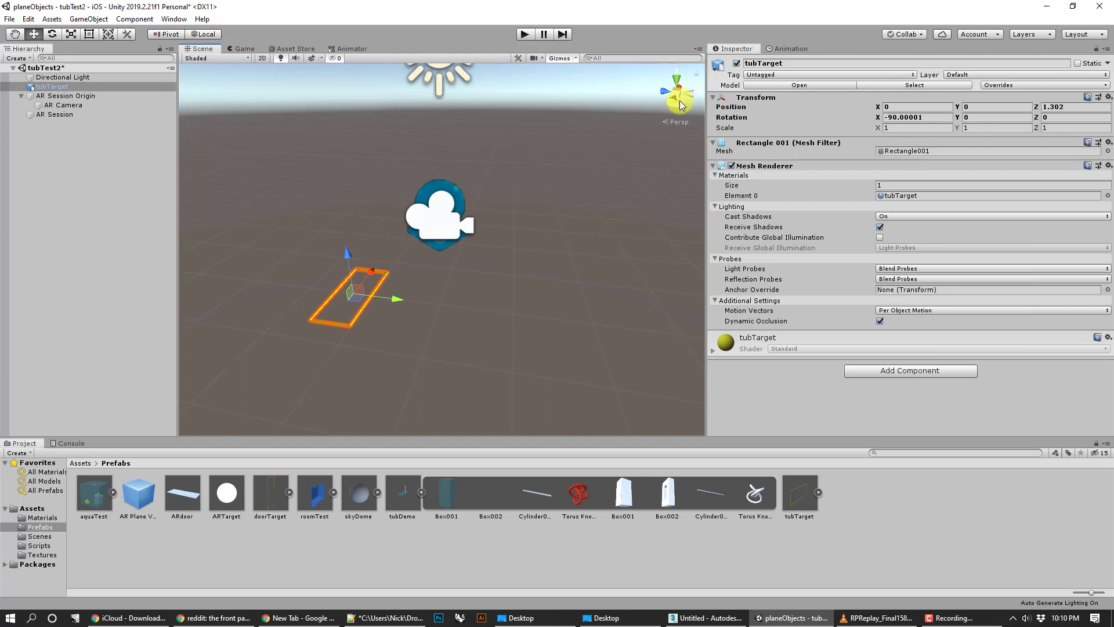
left_click(1067, 108)
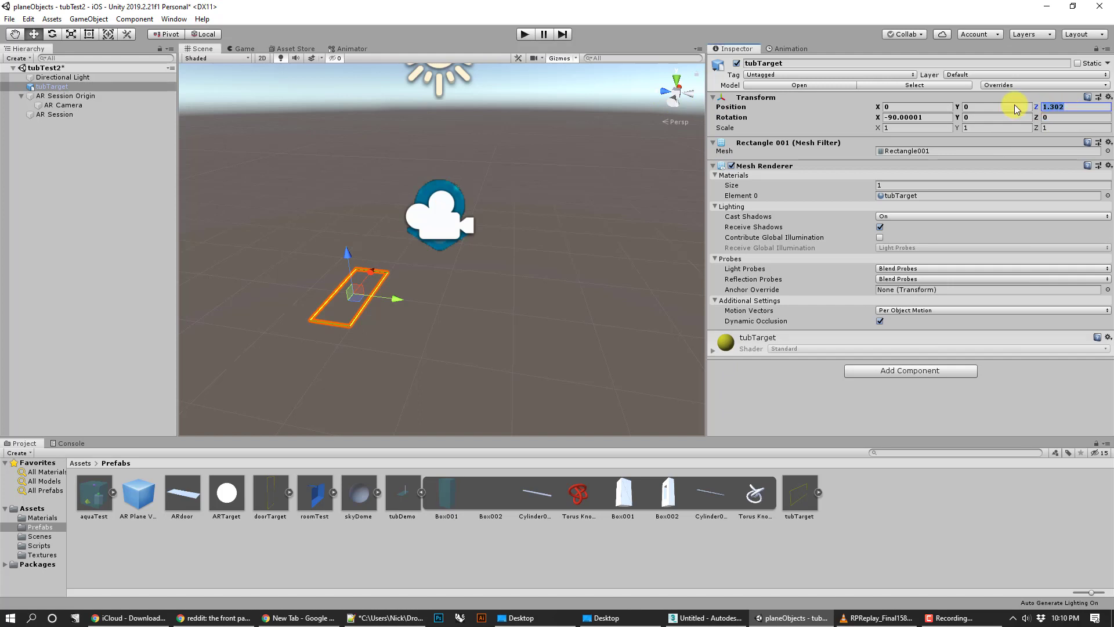
type(".43")
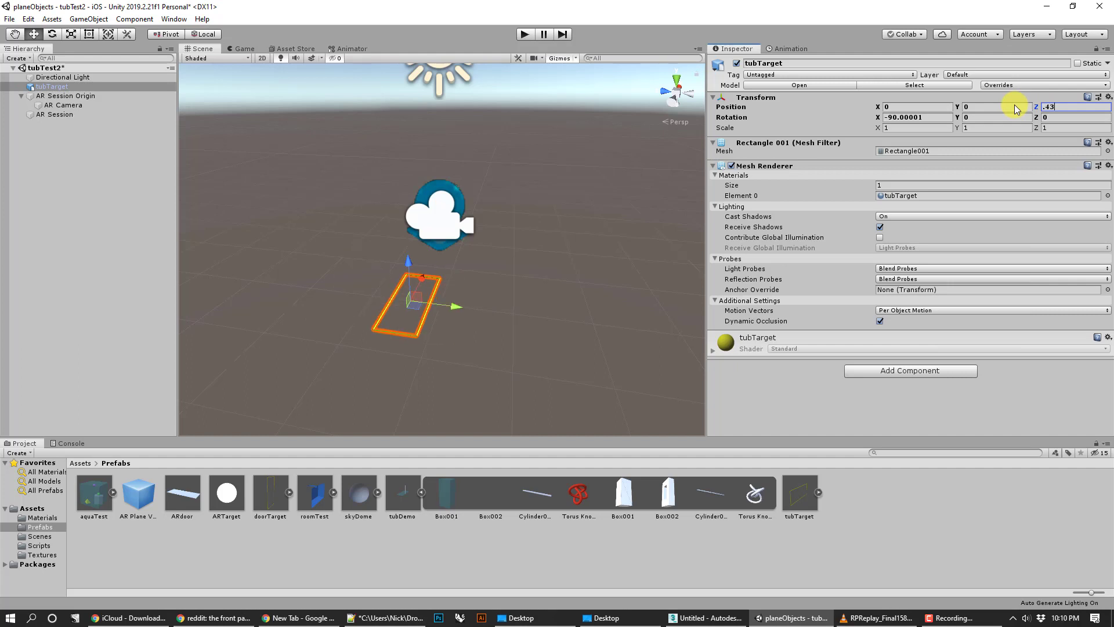
type("18")
key("Return")
left_click(579, 262)
left_click(434, 298)
left_click(90, 105)
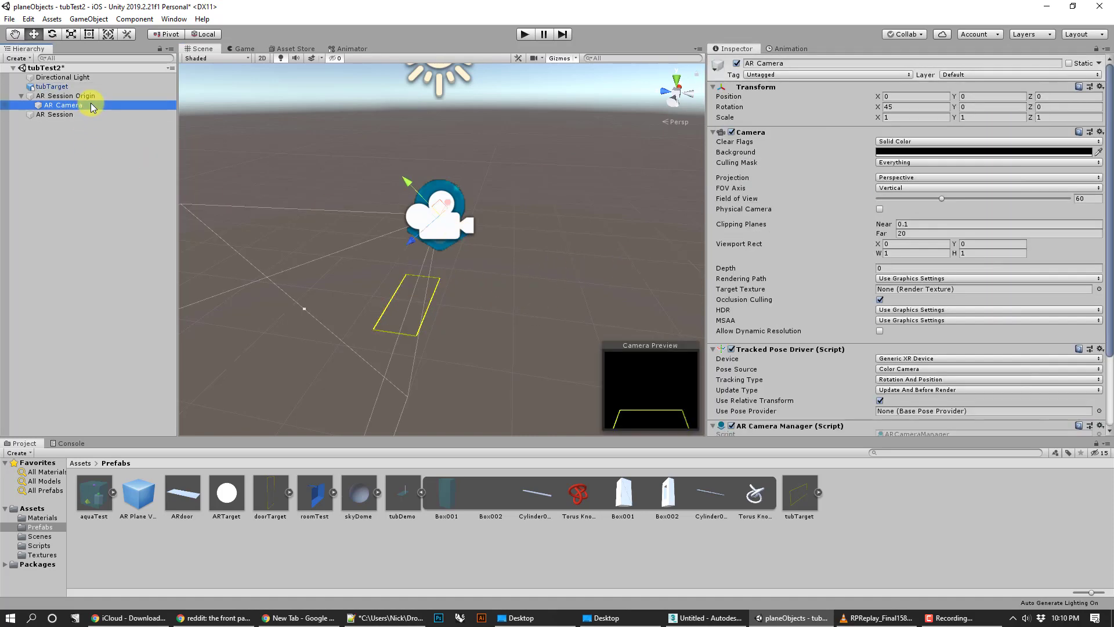
Set tubTarget's Y position to 0.7112.
left_click(429, 298)
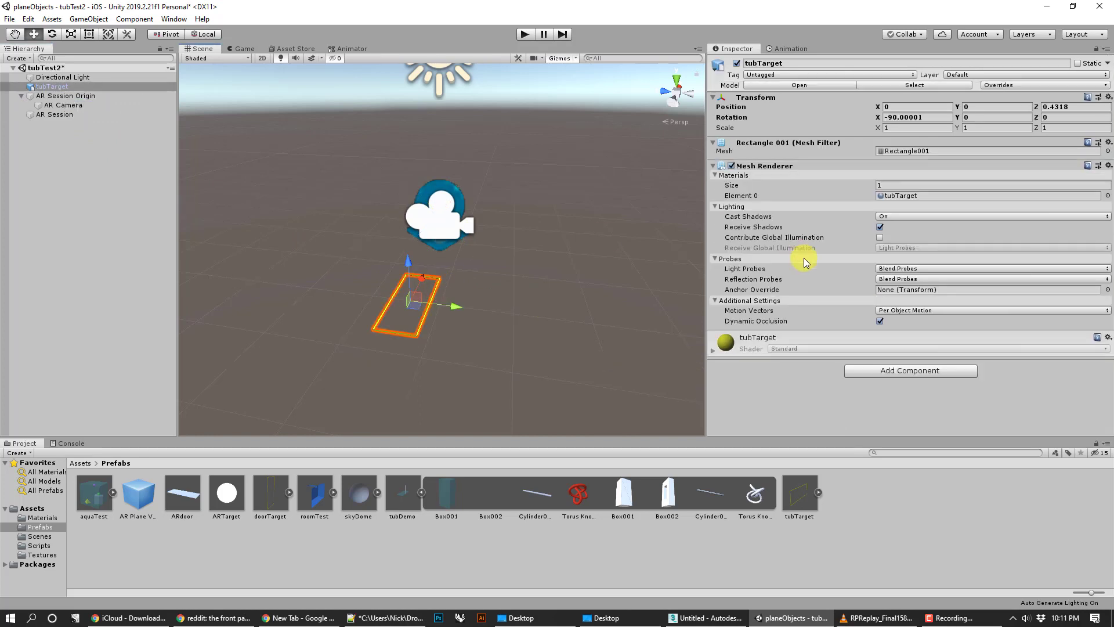
mouse_move(807, 240)
left_click(975, 107)
type(".")
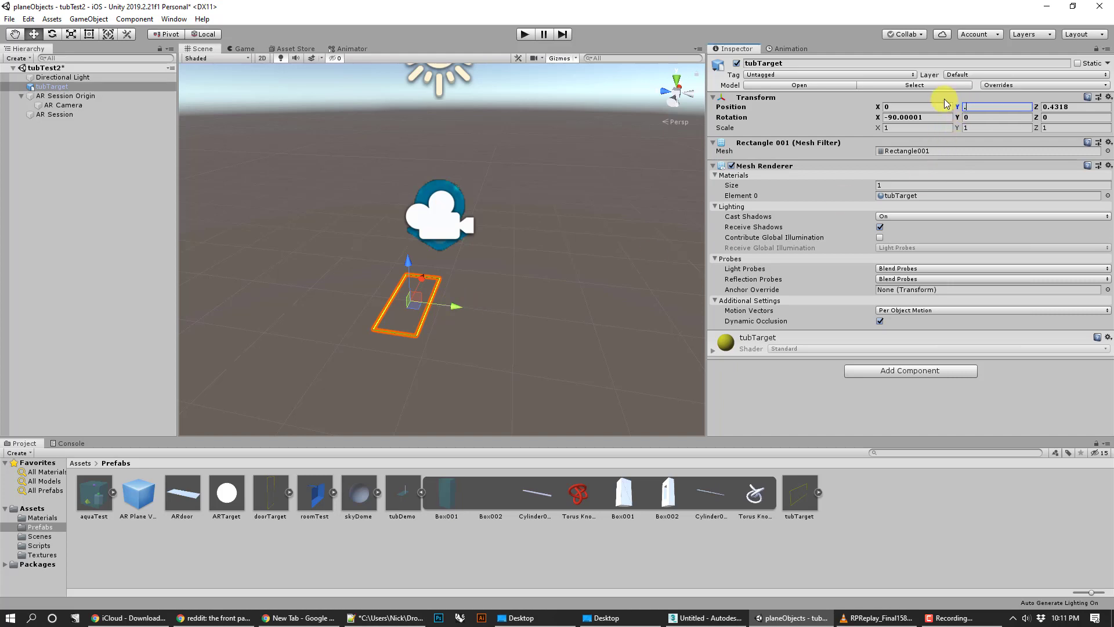
type("7112")
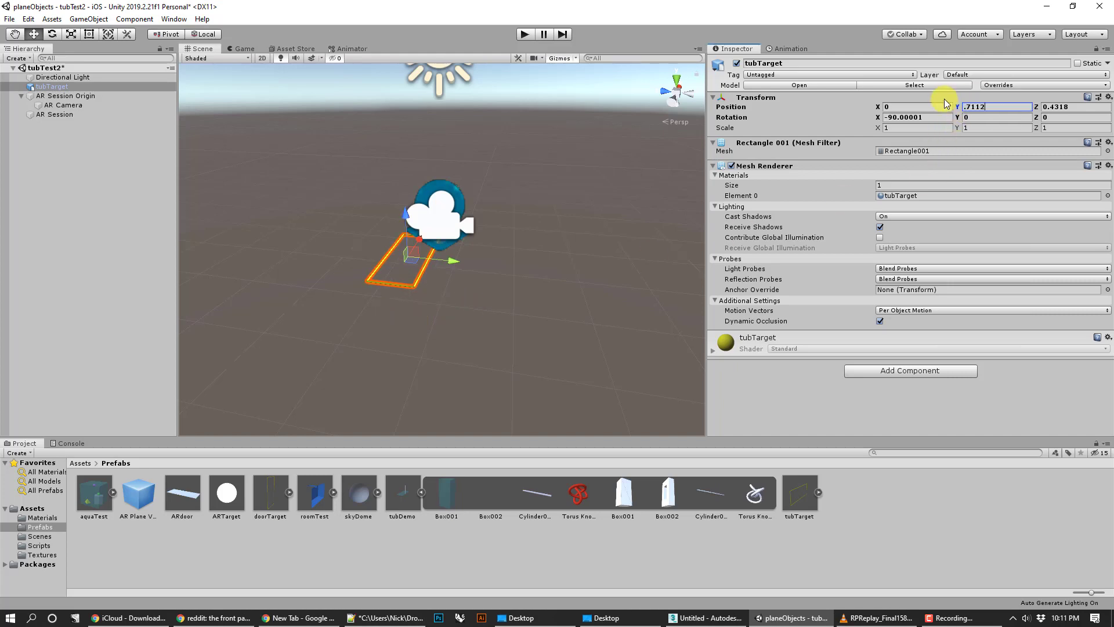
key("Return")
Move tubTarget forward in two stages to a Z position of about 0.82, checking AR Camera's preview after each move.
left_click(83, 107)
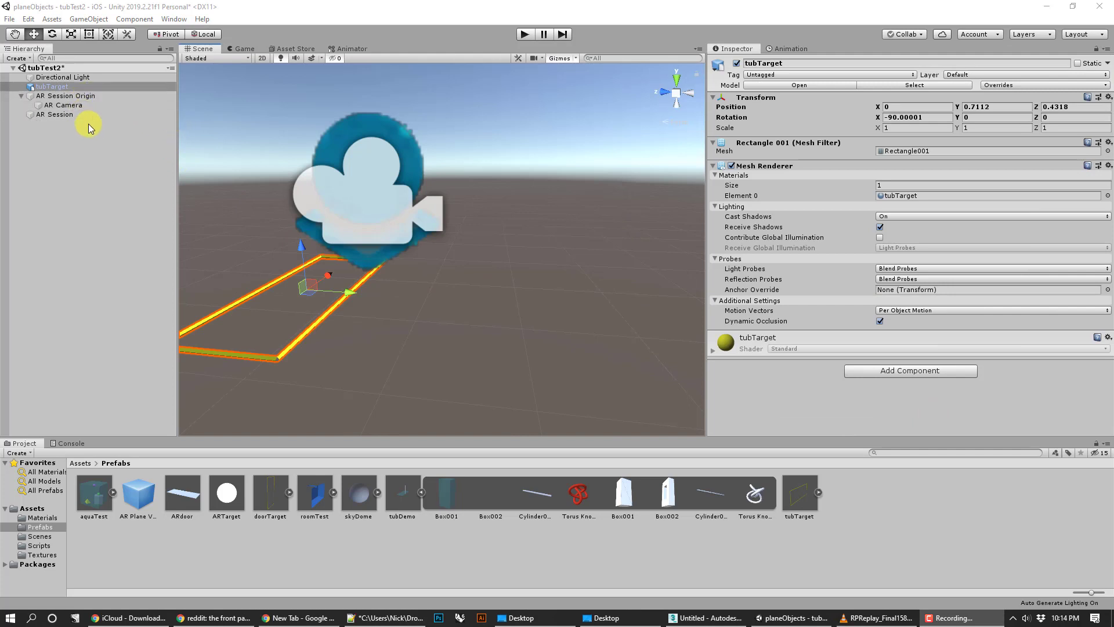
left_click(65, 105)
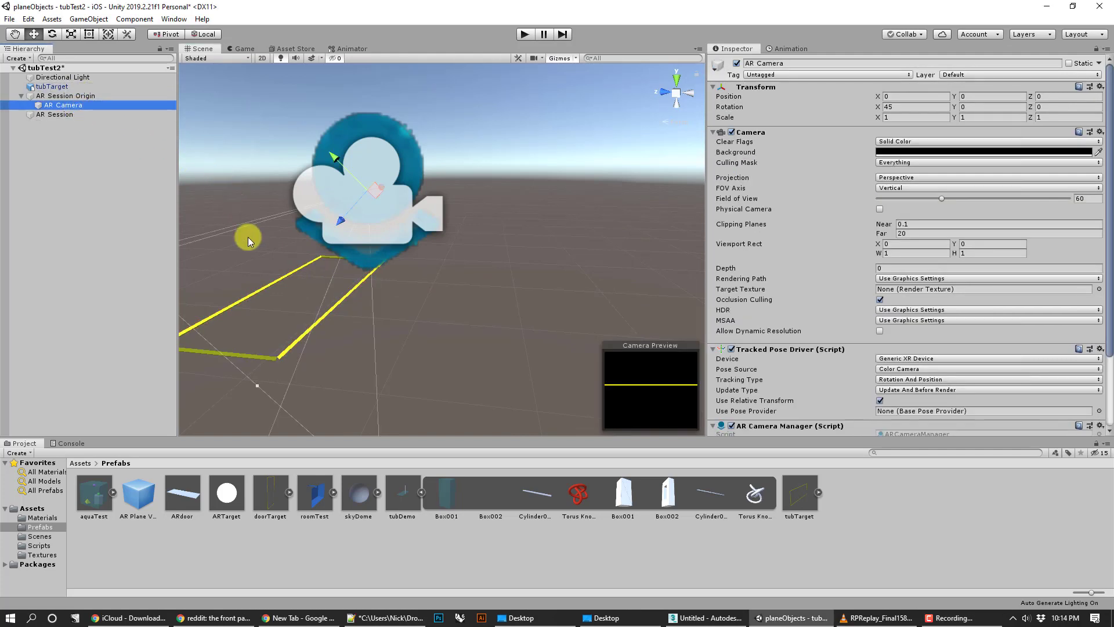
left_click(323, 314)
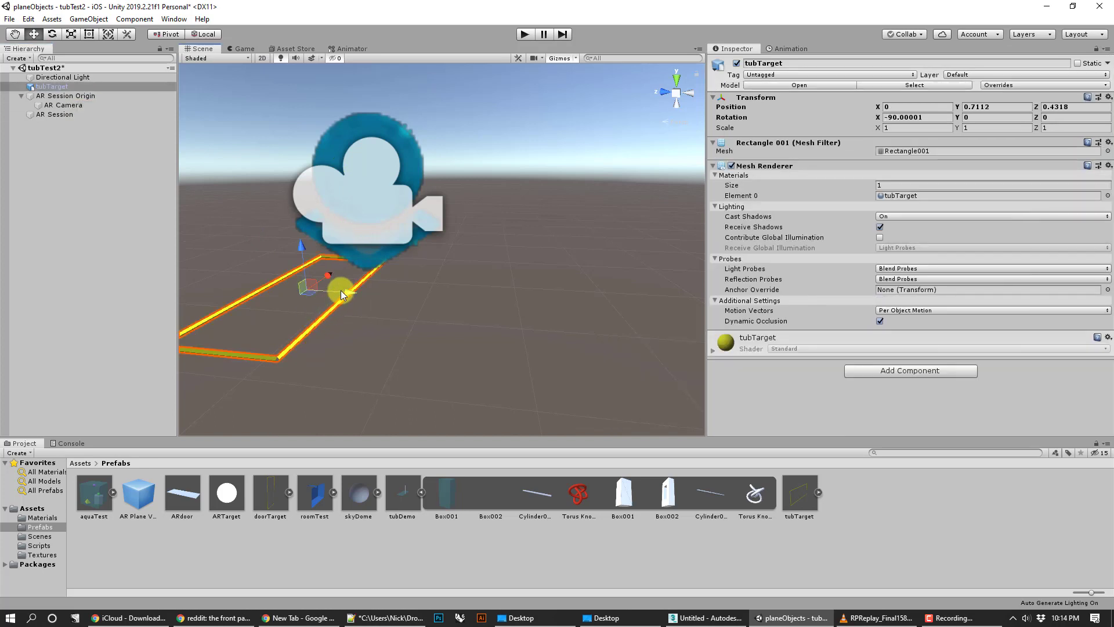
left_click_drag(340, 290, 266, 258)
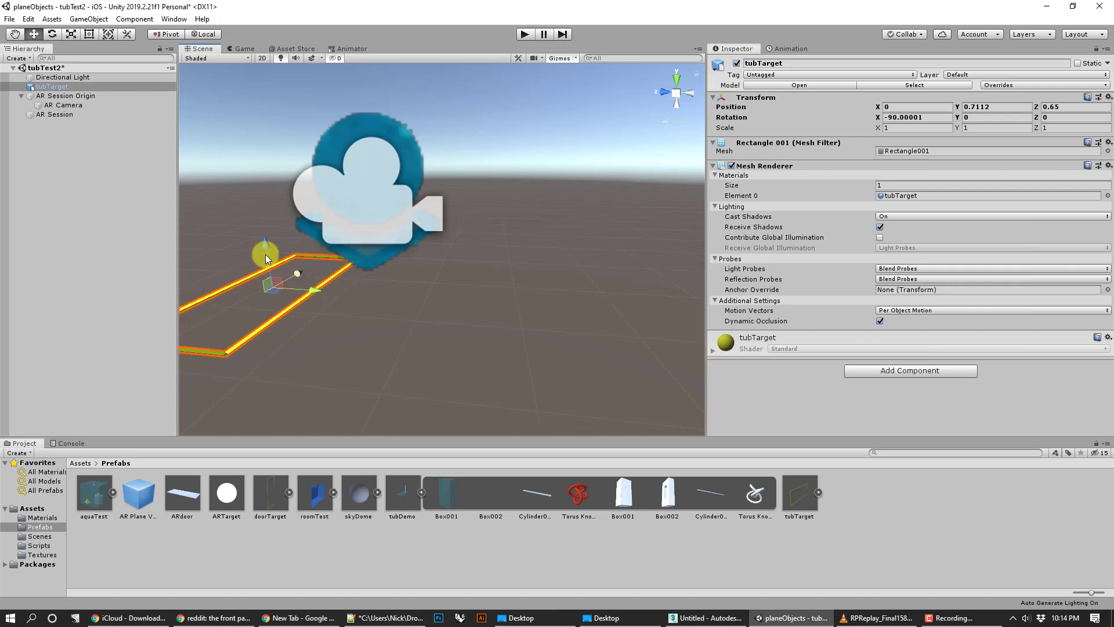
left_click(92, 106)
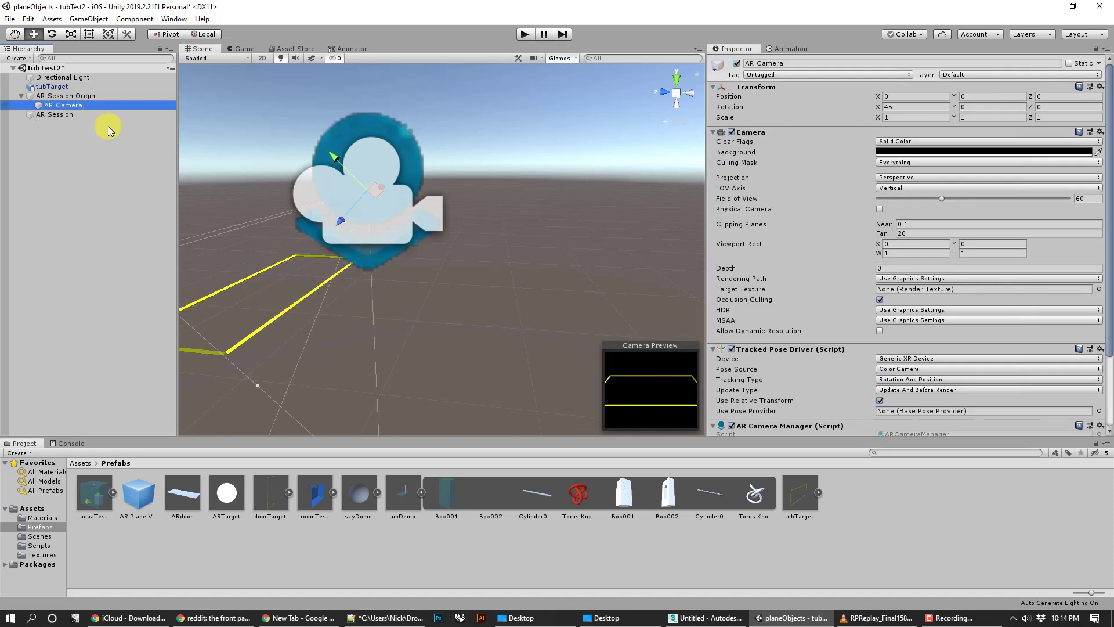
left_click(281, 308)
left_click(286, 284)
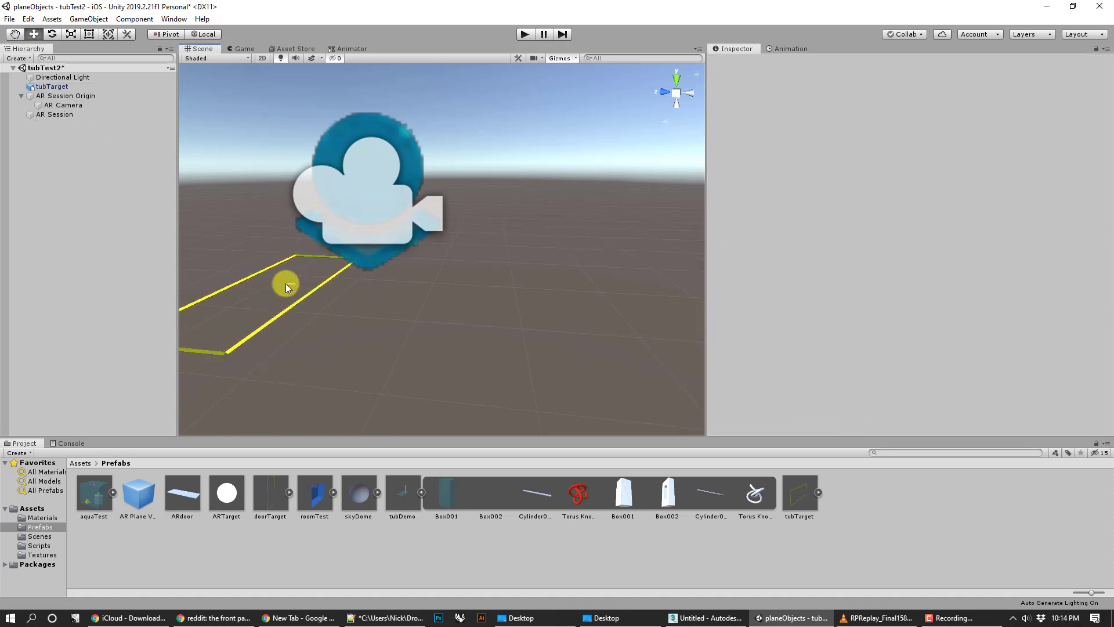
left_click(300, 297)
left_click_drag(301, 295, 281, 287)
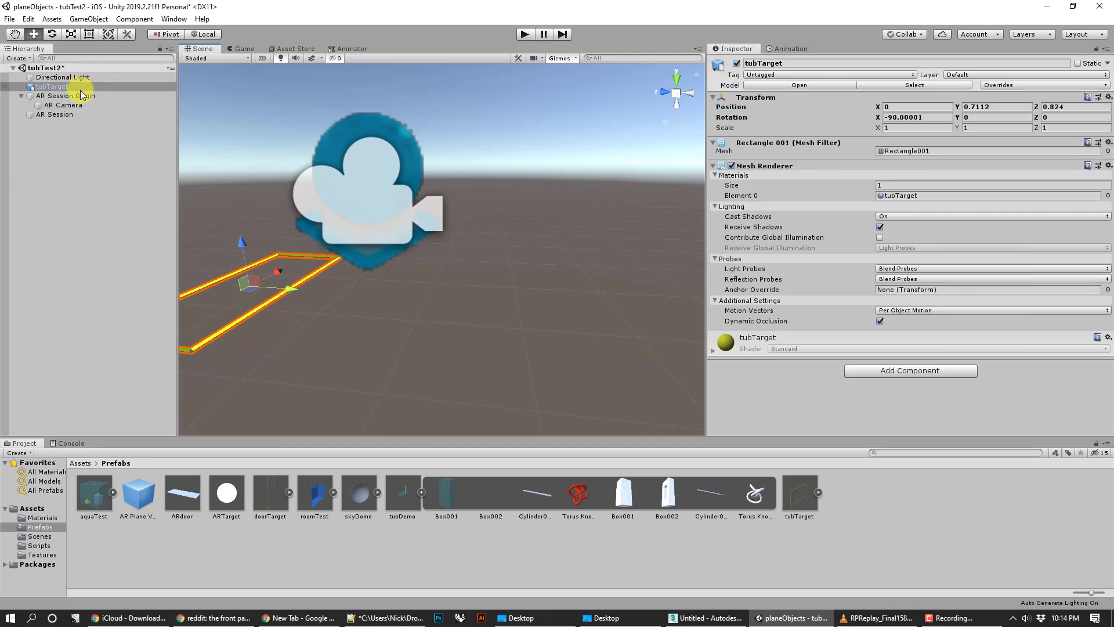
left_click(80, 97)
left_click(82, 106)
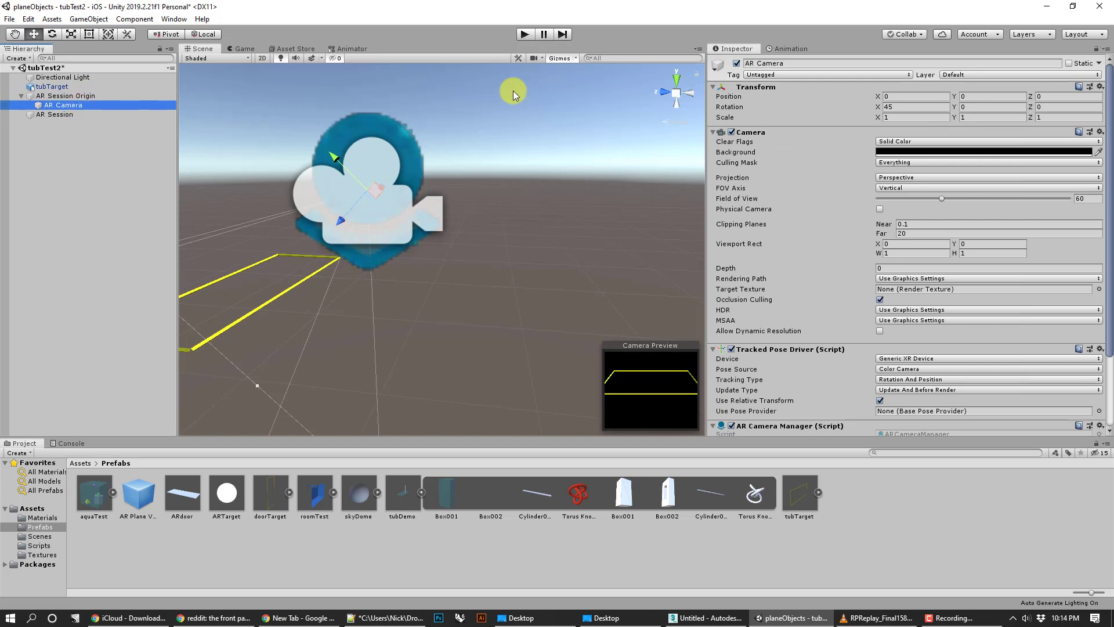
Lower tubTarget in two stages to about Y 0.572 and Z 0.851, checking AR Camera's preview after each move.
left_click(103, 97)
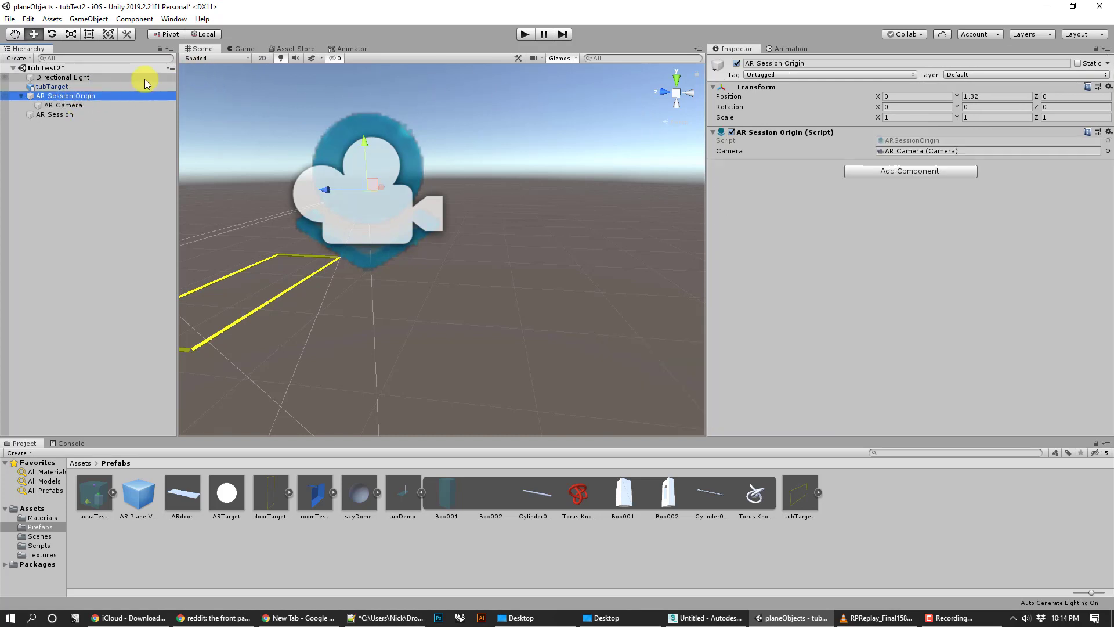
left_click(130, 85)
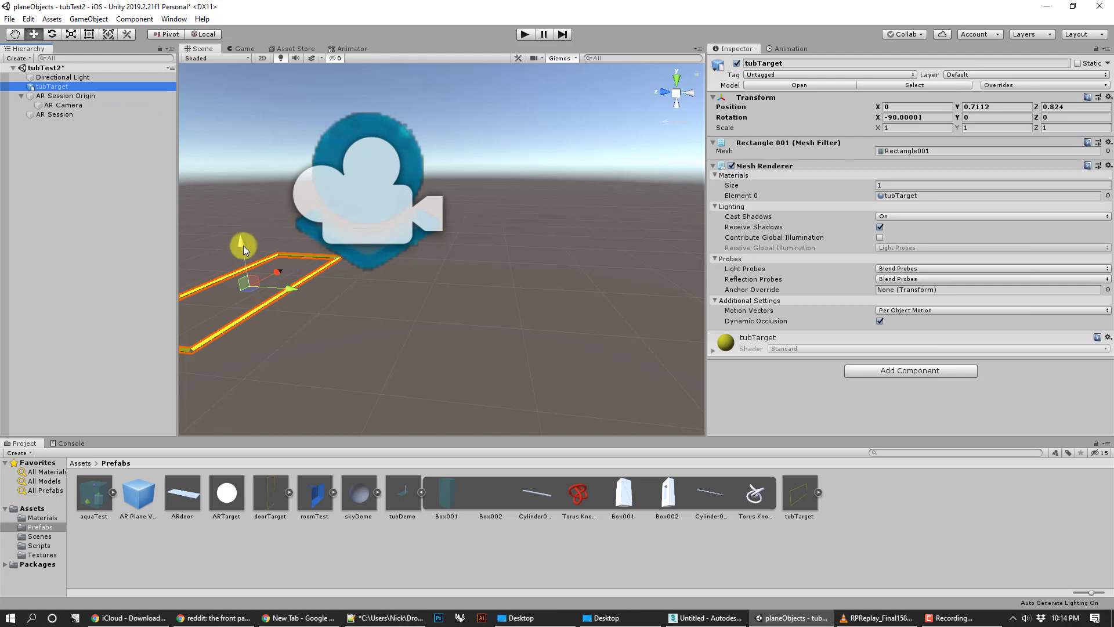
left_click_drag(241, 249, 238, 259)
left_click(100, 89)
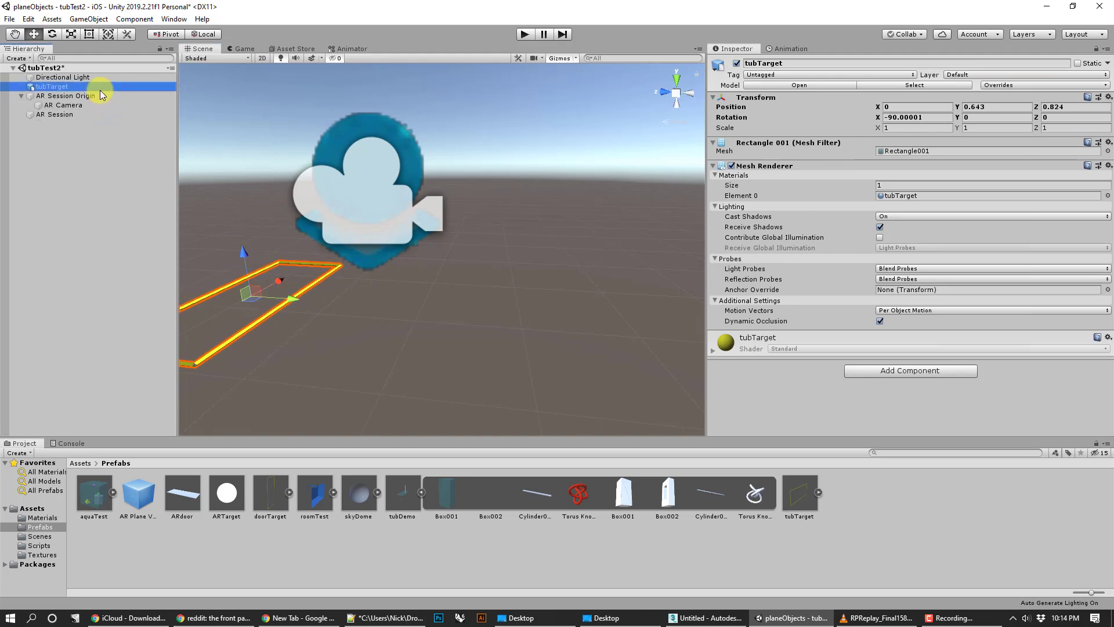
left_click(99, 94)
left_click(89, 106)
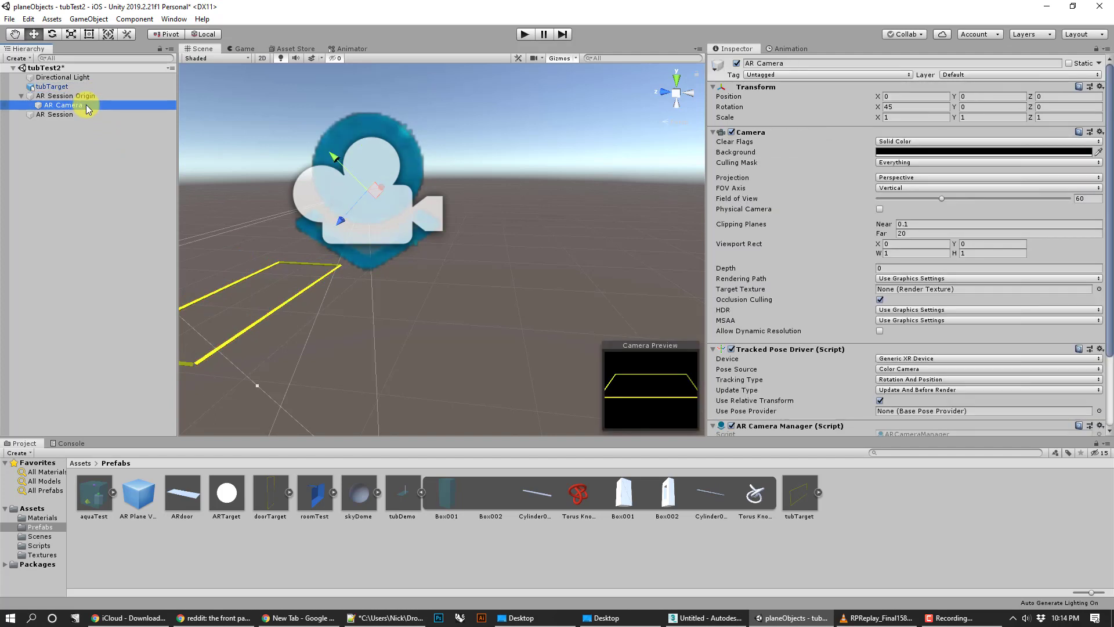
left_click(88, 96)
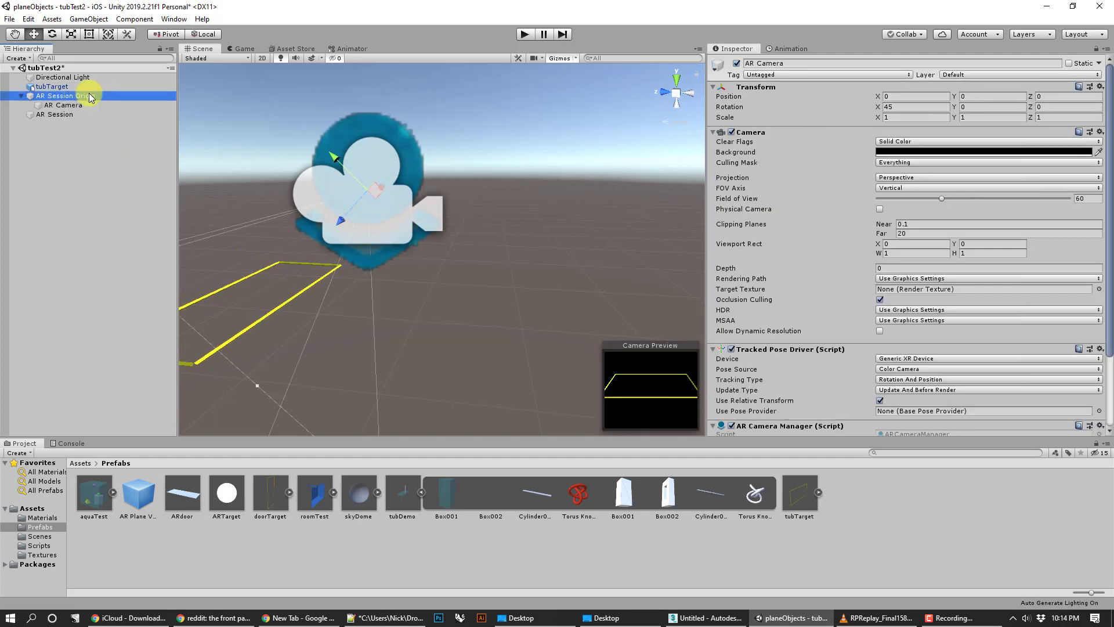
left_click(279, 300)
left_click(282, 308)
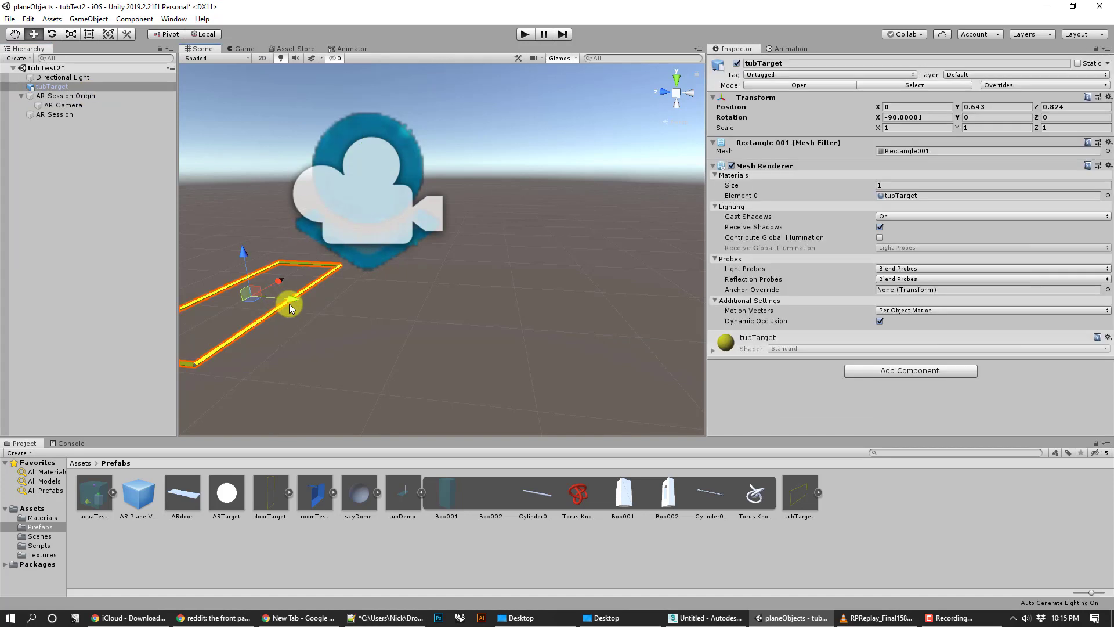
left_click_drag(249, 263, 257, 288)
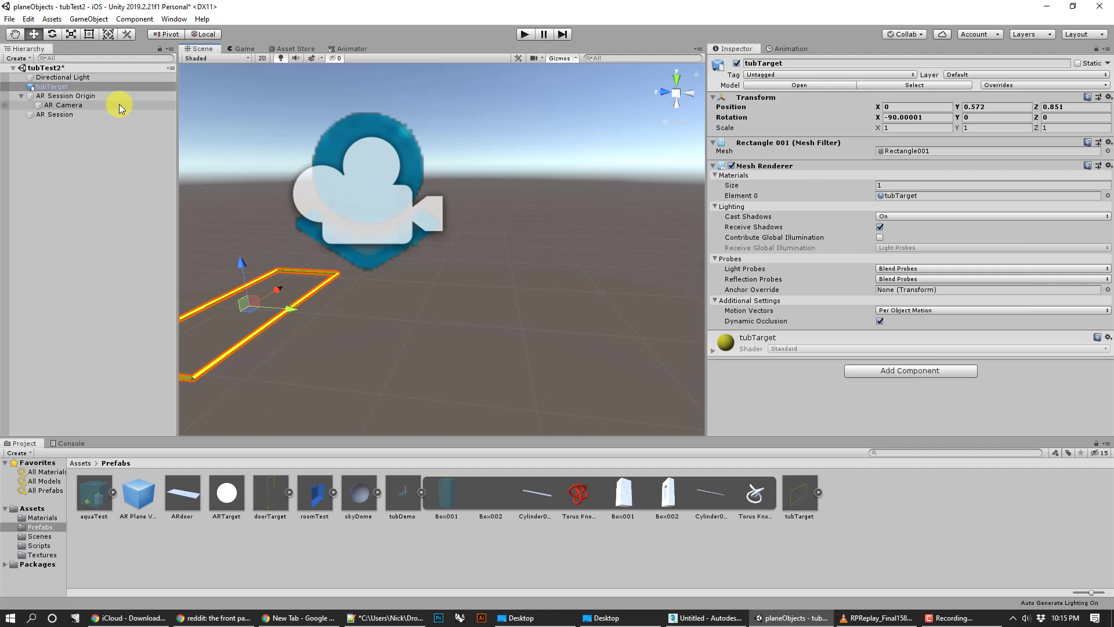
left_click(120, 105)
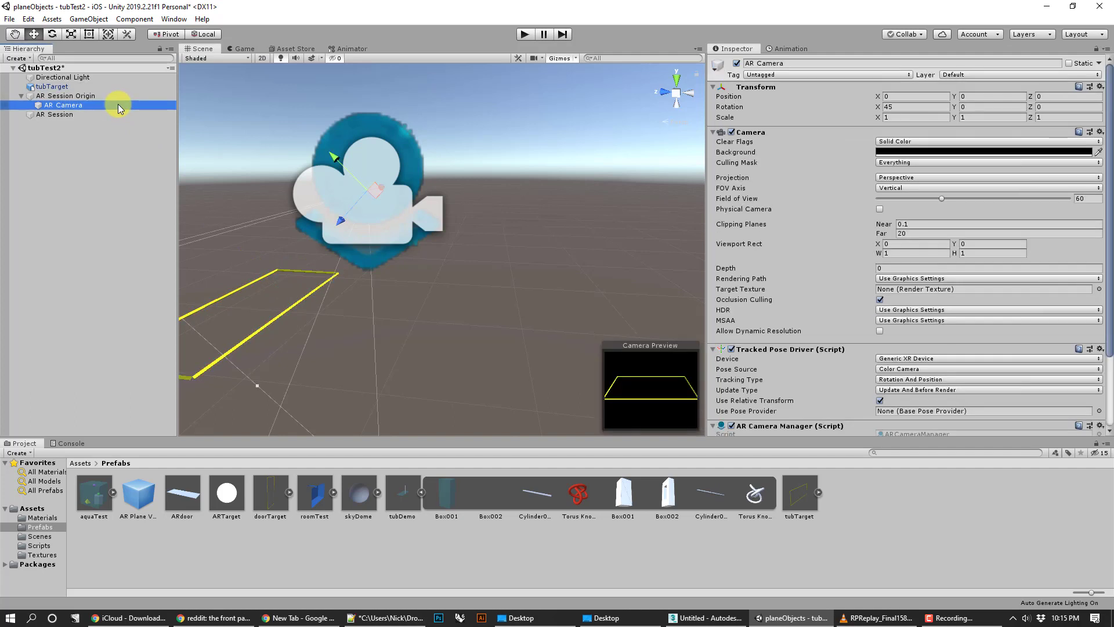
left_click(366, 304)
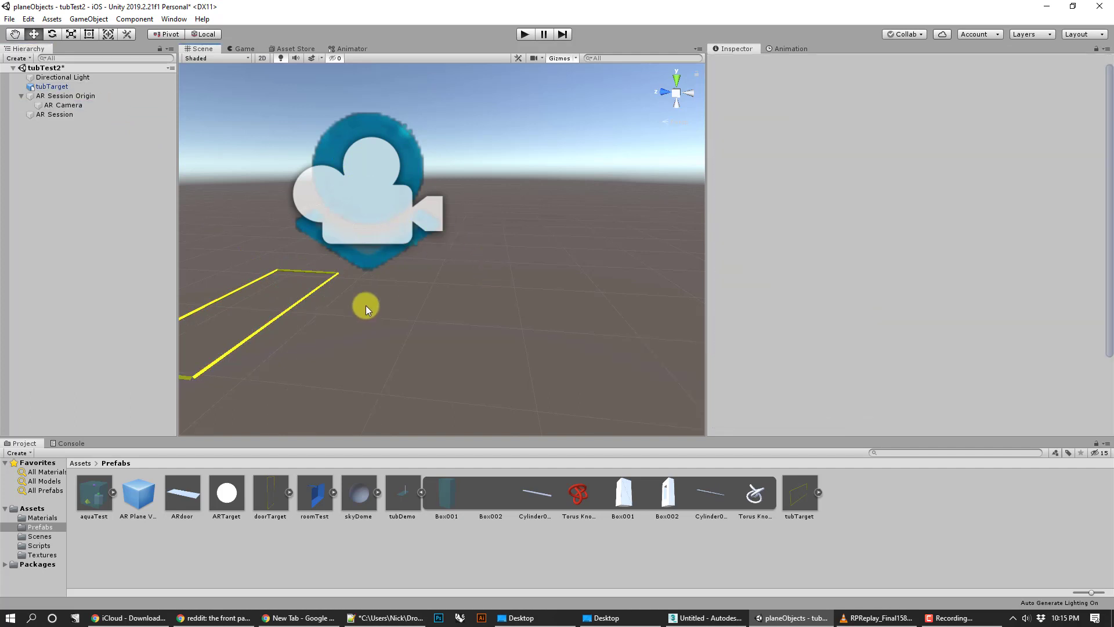
Unpack the tubTarget prefab instance and make it a child of AR Camera.
middle_click_drag(366, 304, 432, 274)
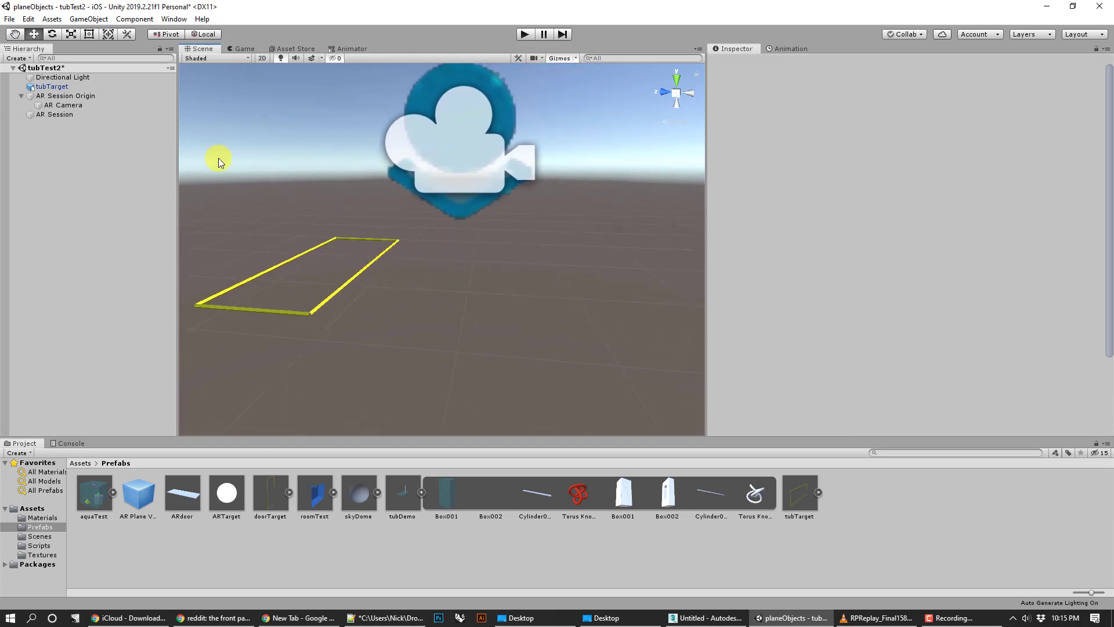
left_click(59, 88)
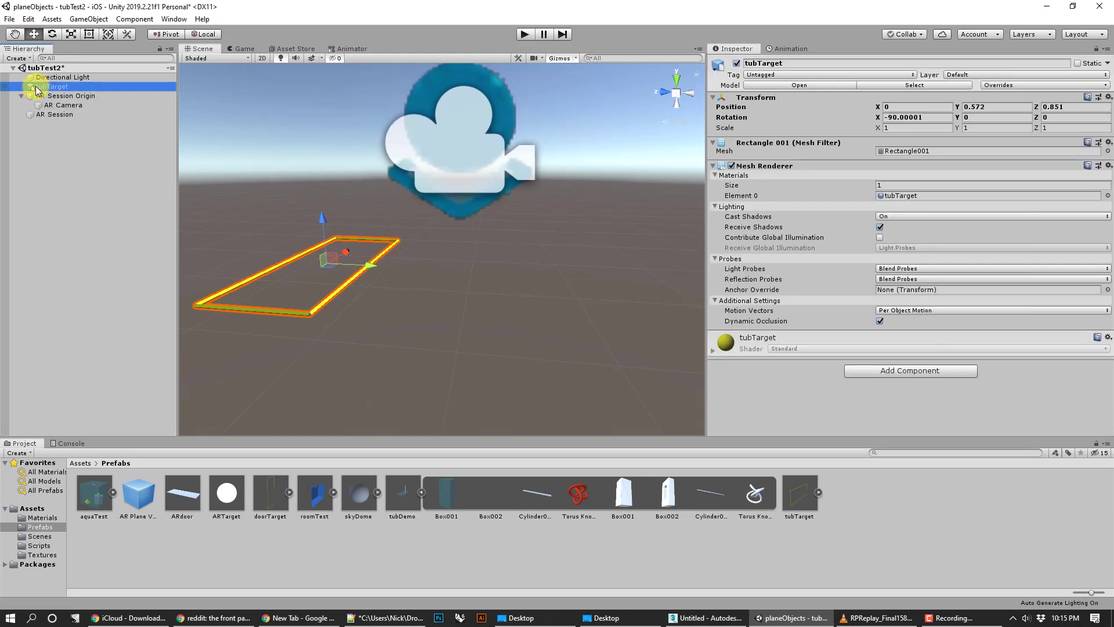
right_click(37, 87)
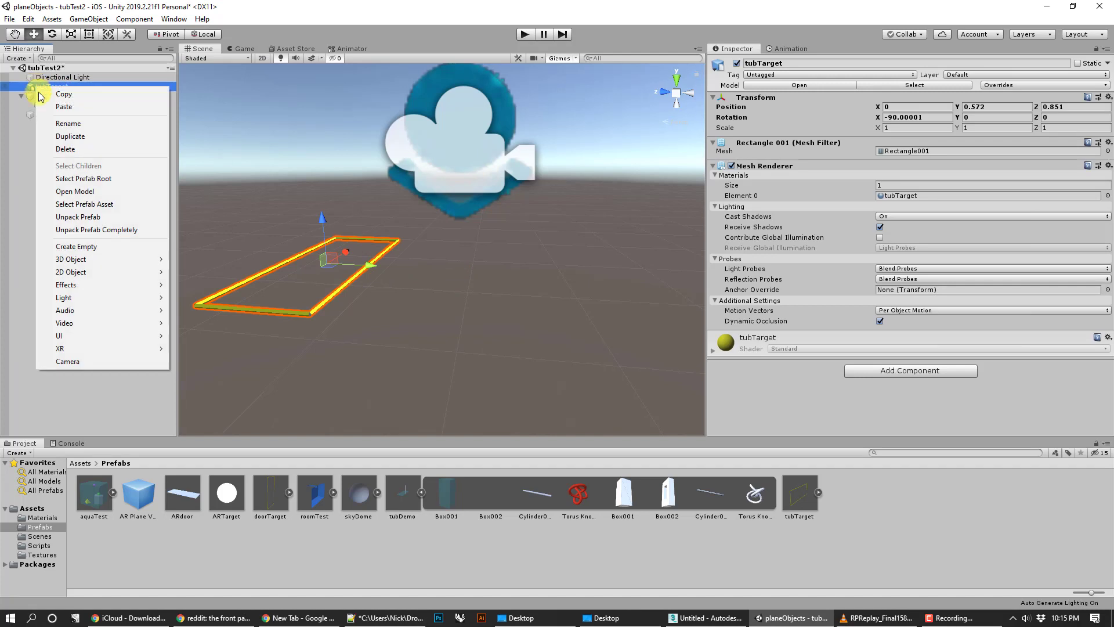
left_click(72, 220)
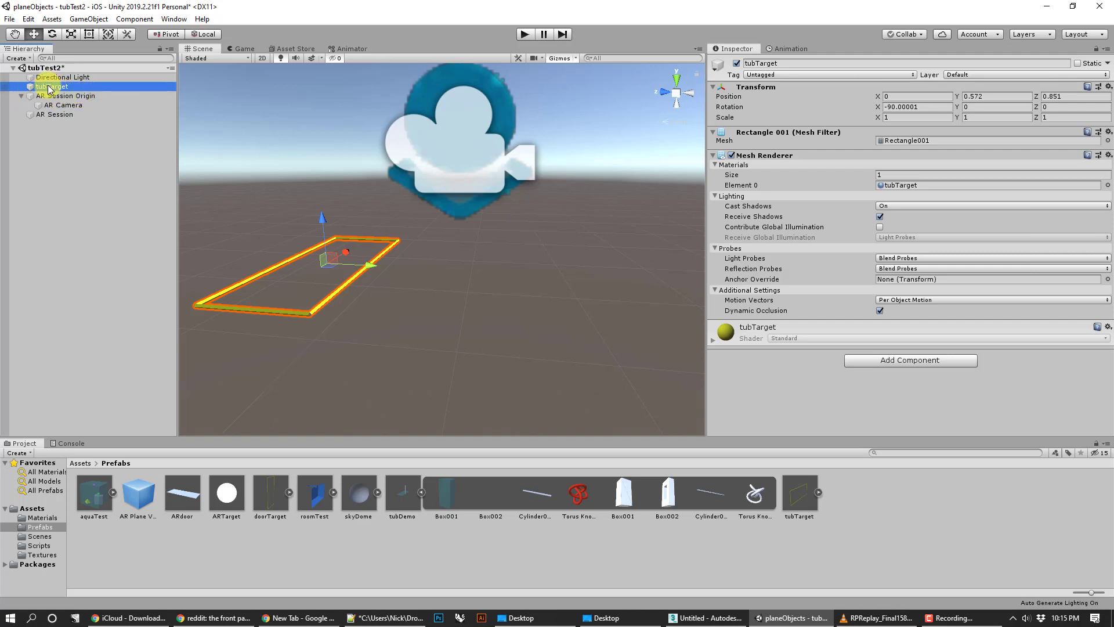
left_click_drag(51, 88, 65, 107)
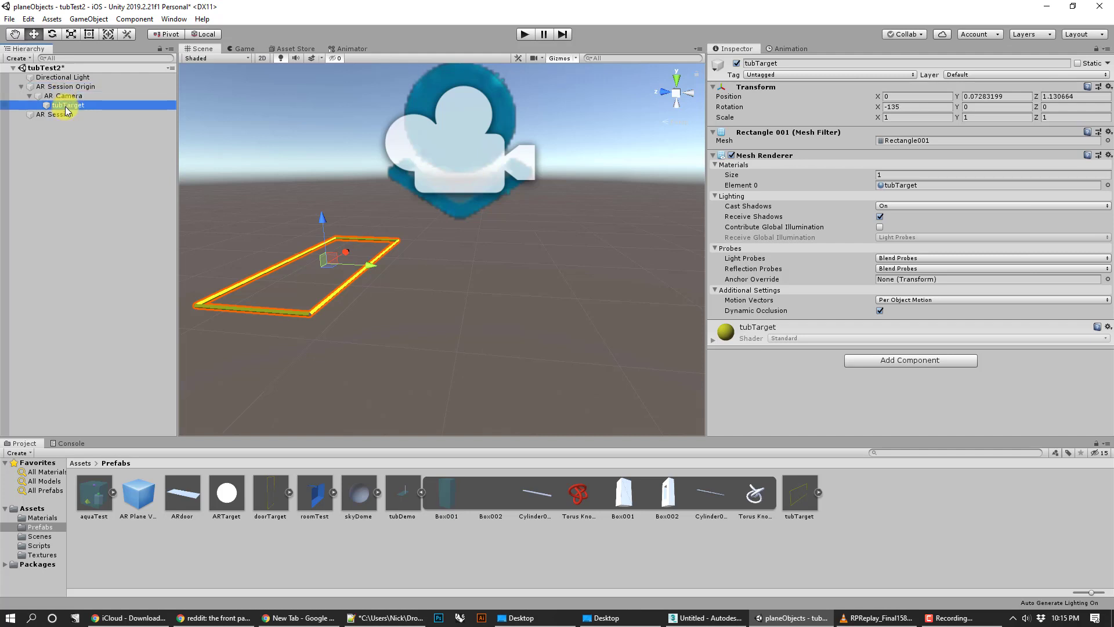
left_click(29, 96)
left_click(29, 95)
left_click(422, 347)
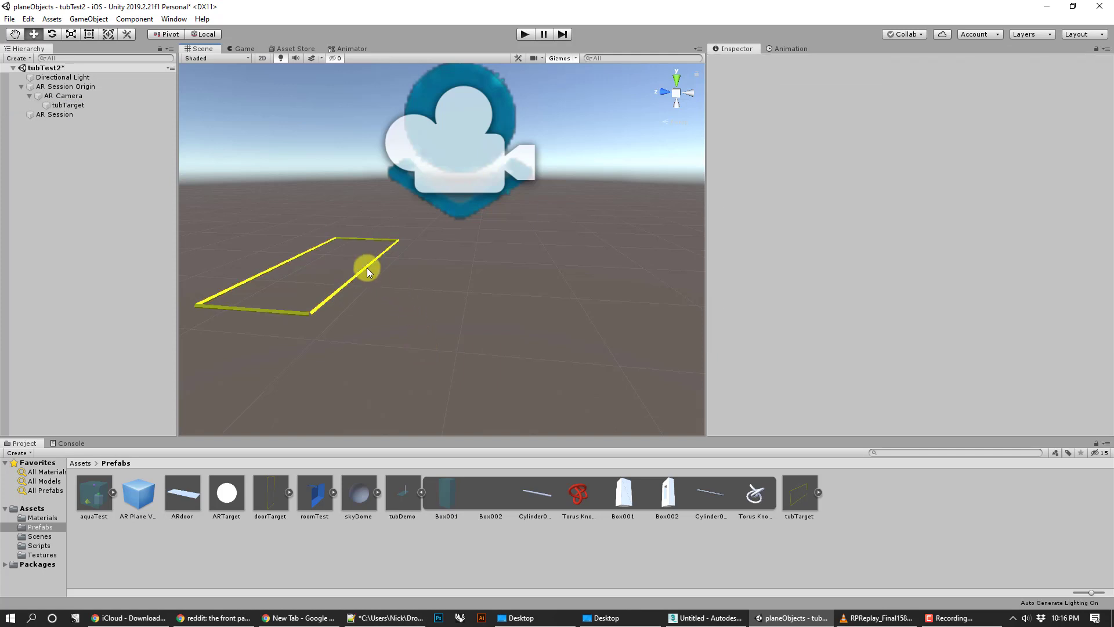
Examine the tubTarget frame's placement relative to AR Camera from the top view and in perspective.
left_click(678, 84)
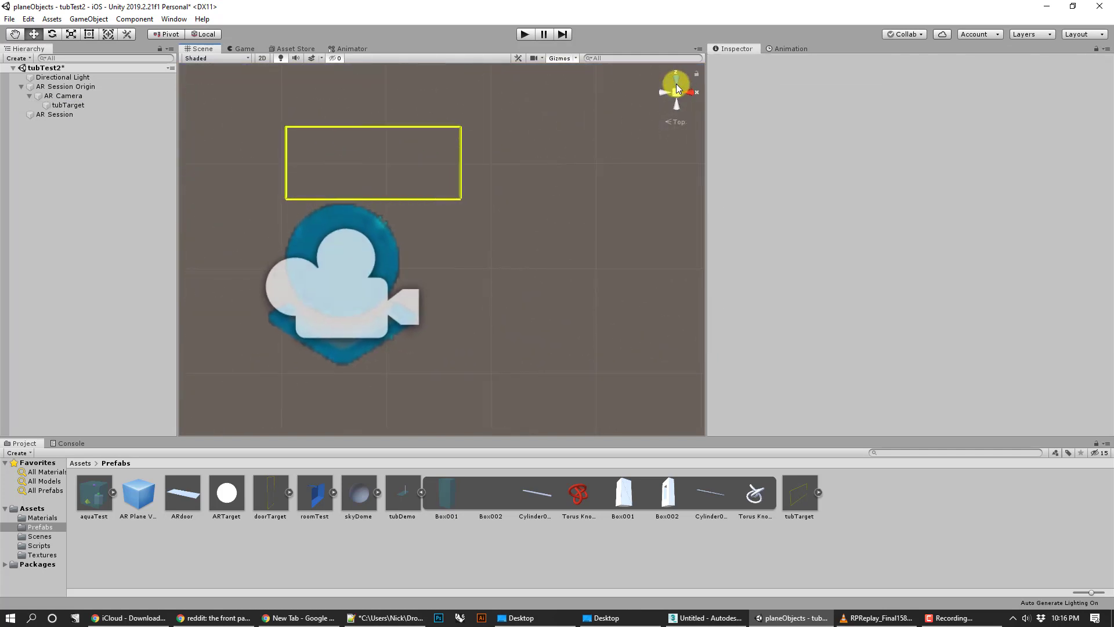
left_click(373, 256)
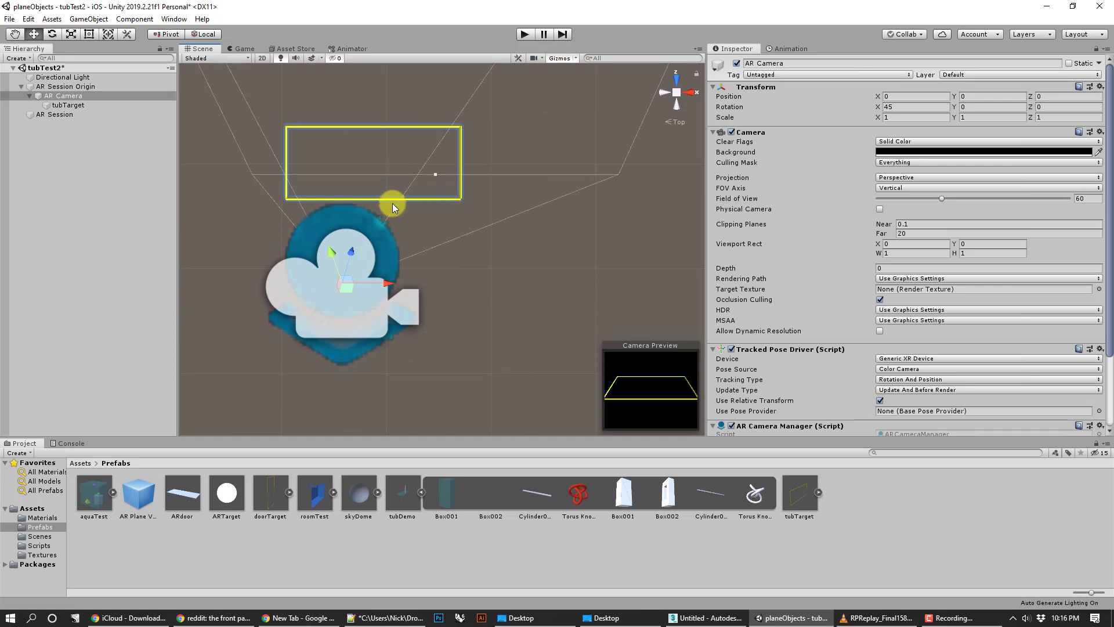
left_click(676, 93)
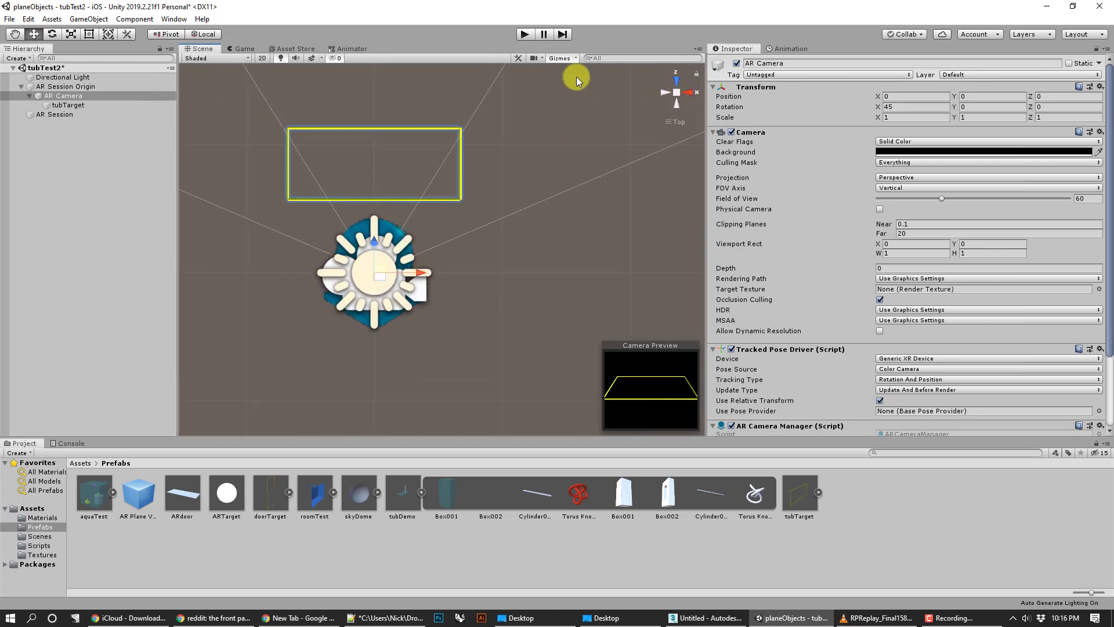
left_click_drag(383, 270, 571, 162, "alt")
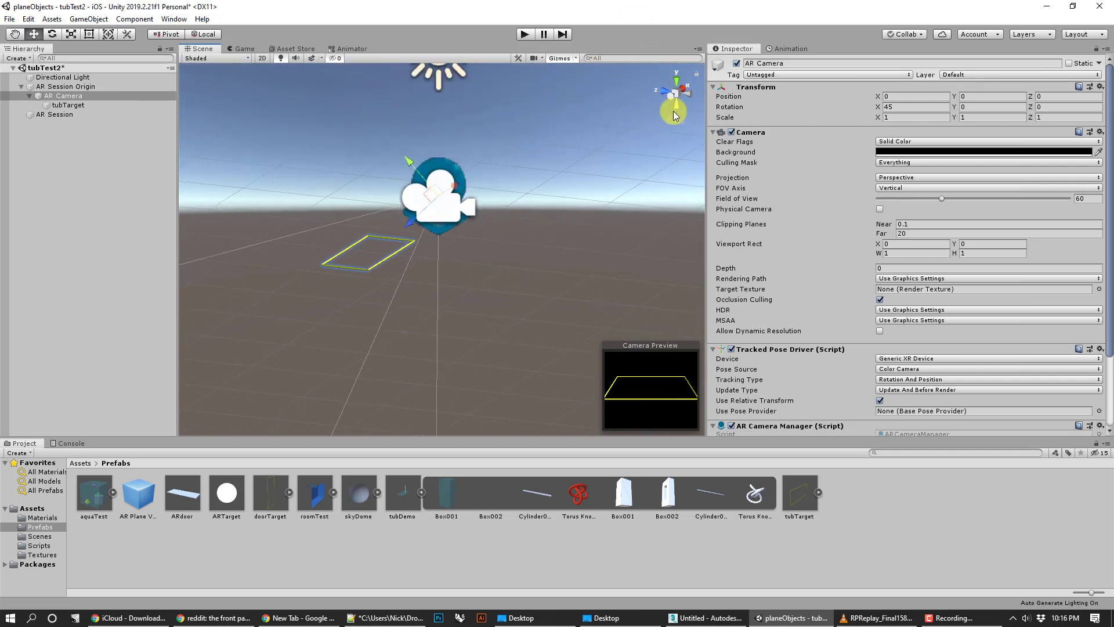
left_click_drag(492, 251, 489, 270, "alt")
scroll(539, 255, "up", 7)
scroll(560, 253, "down", 5)
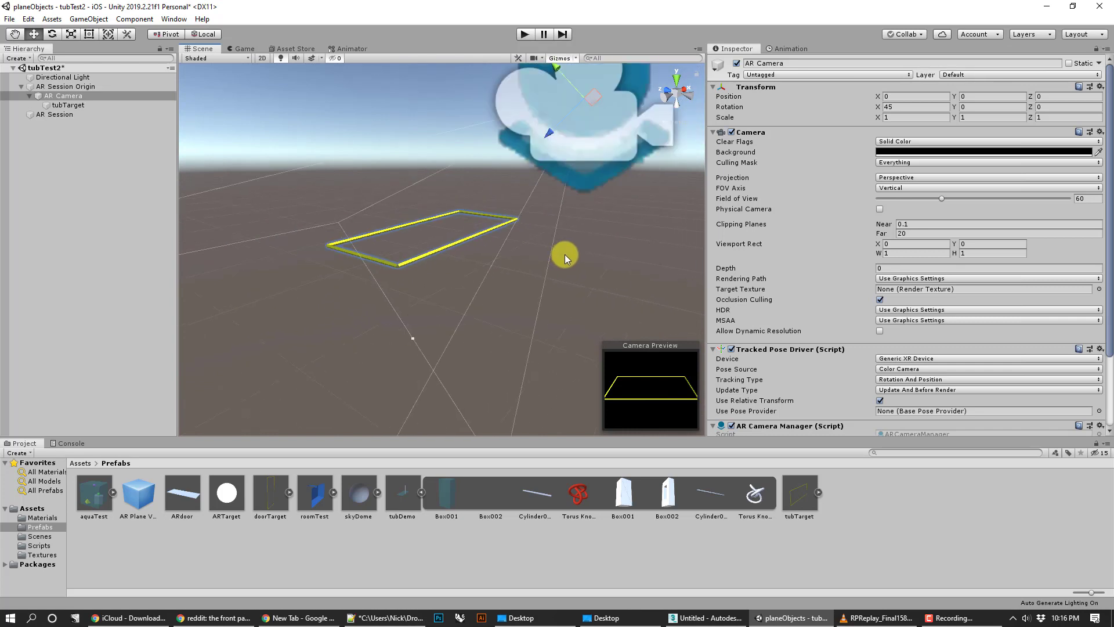
Add the tubDemo model from the Prefabs folder to the scene.
left_click(92, 105)
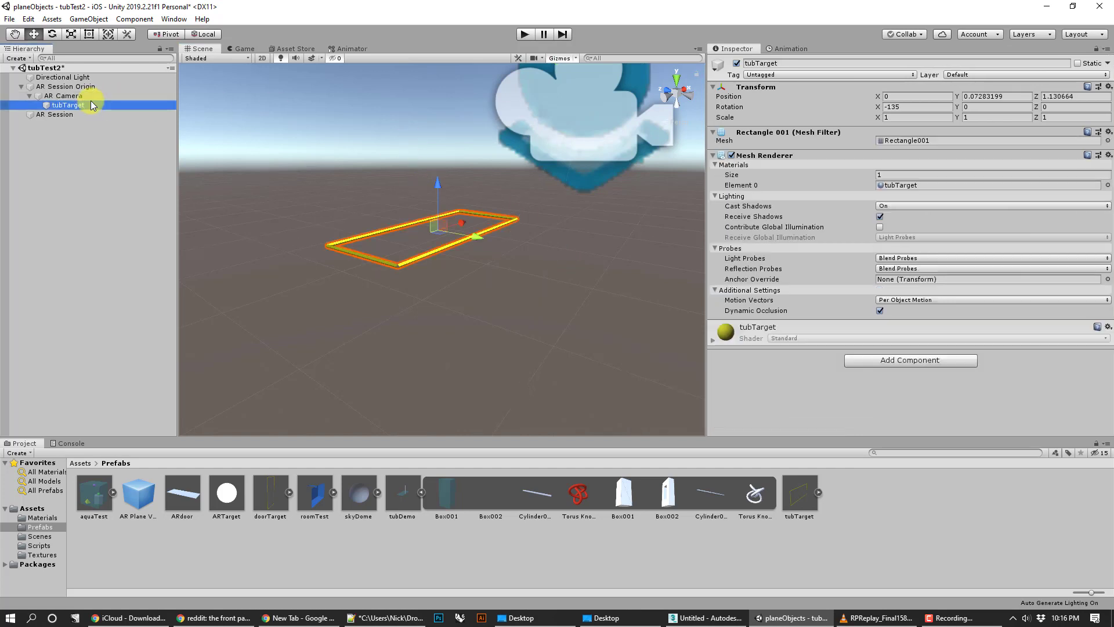
left_click(454, 541)
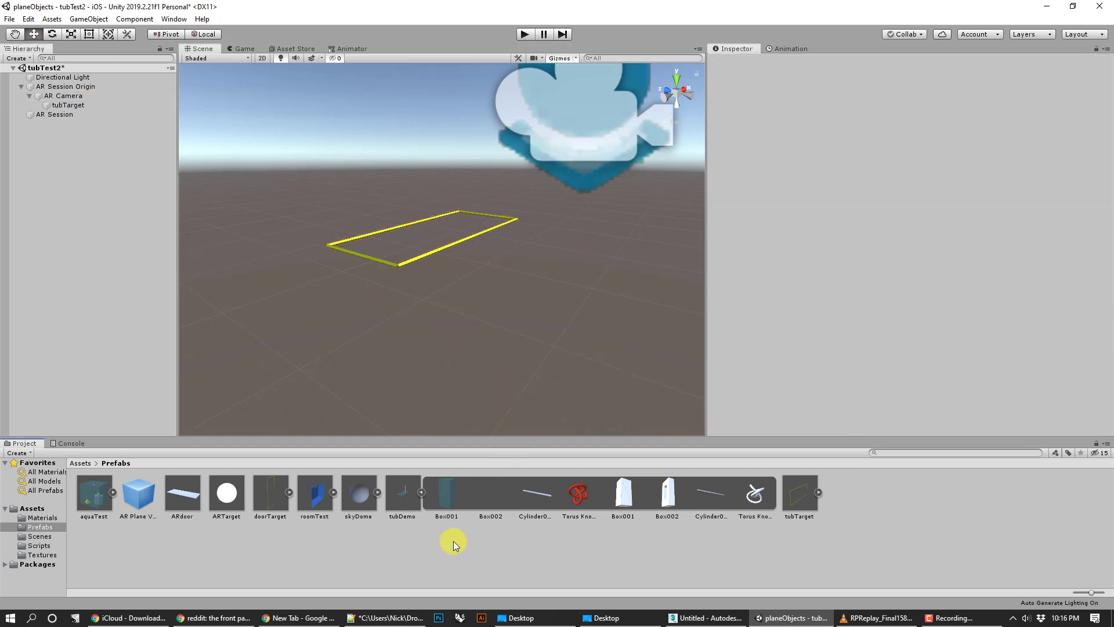
left_click(400, 499)
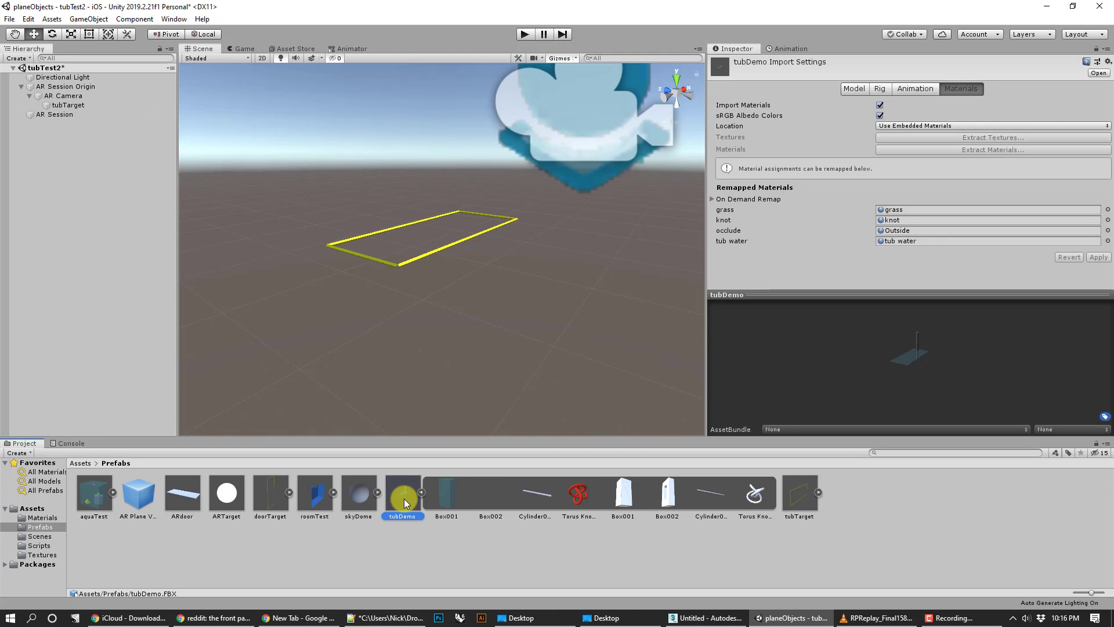
left_click_drag(404, 499, 488, 348)
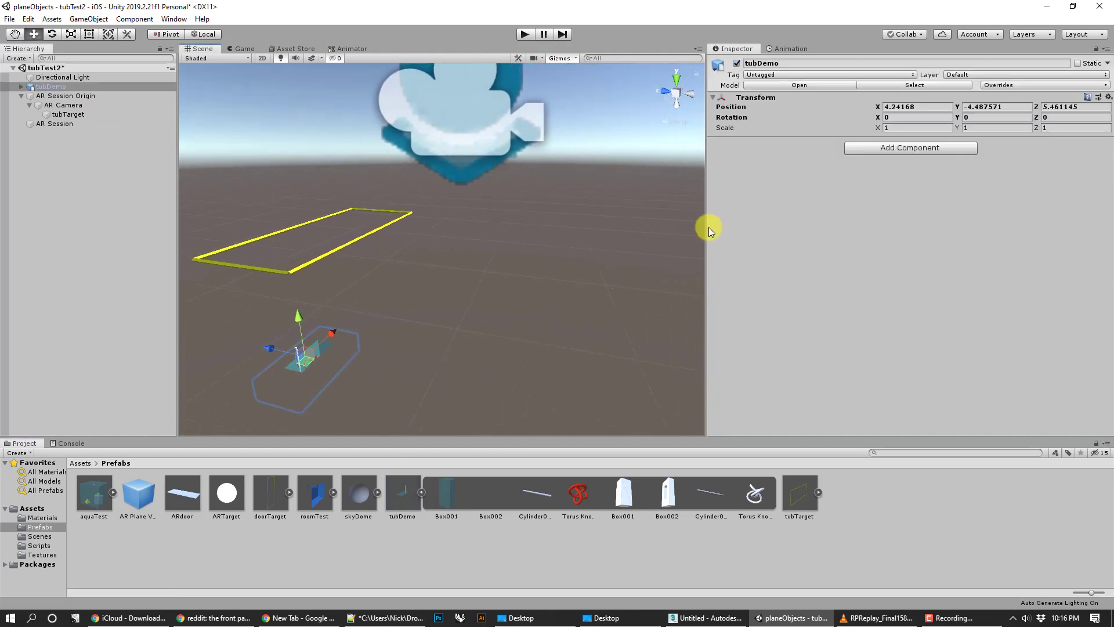
Set tubDemo's position to X 0, Y 0, Z 0.
left_click(919, 106)
left_click_drag(851, 117, 828, 111)
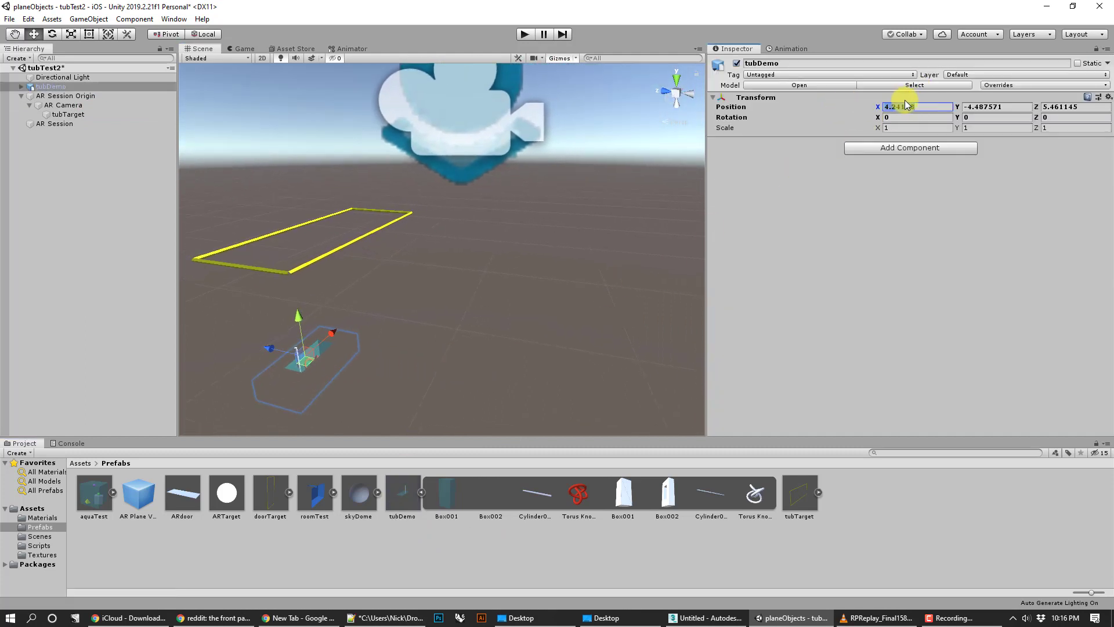
type("0")
left_click(986, 107)
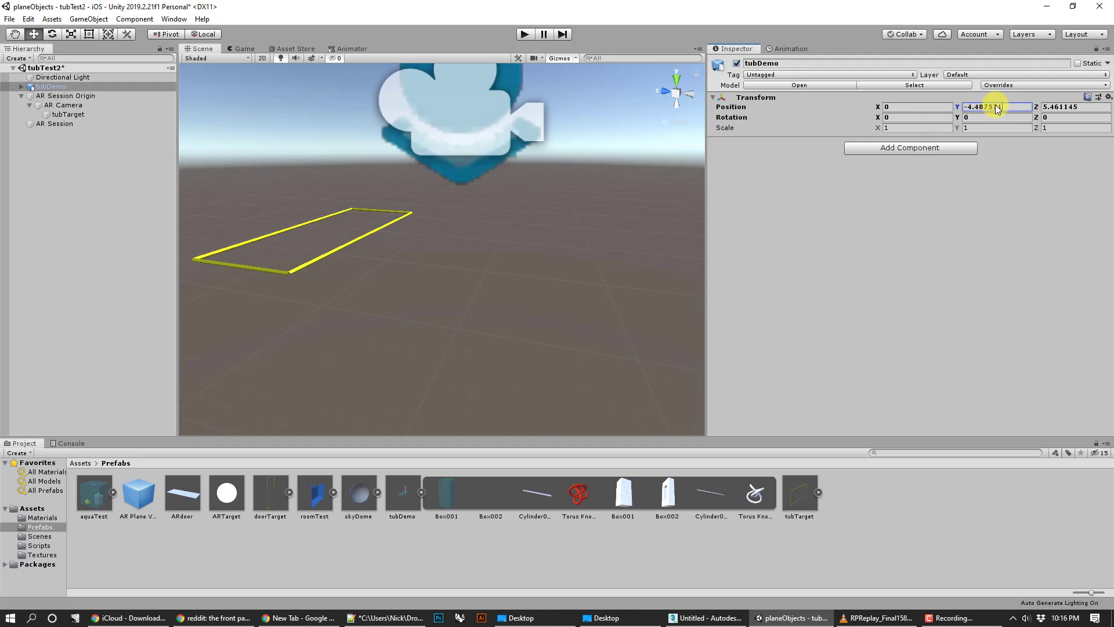
left_click_drag(987, 106, 903, 95)
type("0")
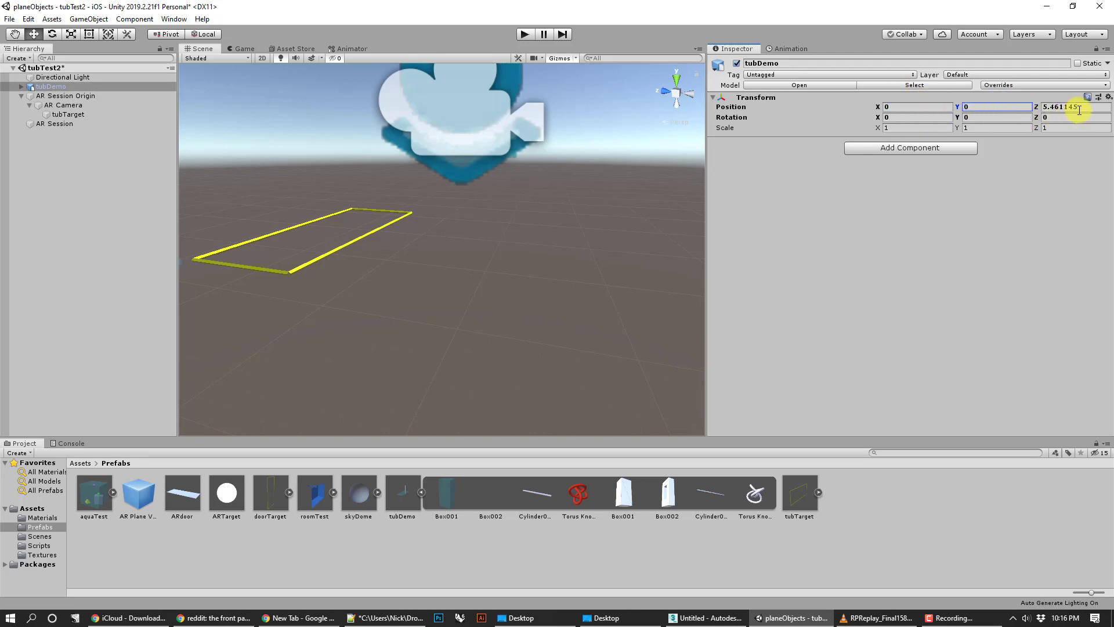
left_click_drag(1082, 106, 998, 93)
type("0")
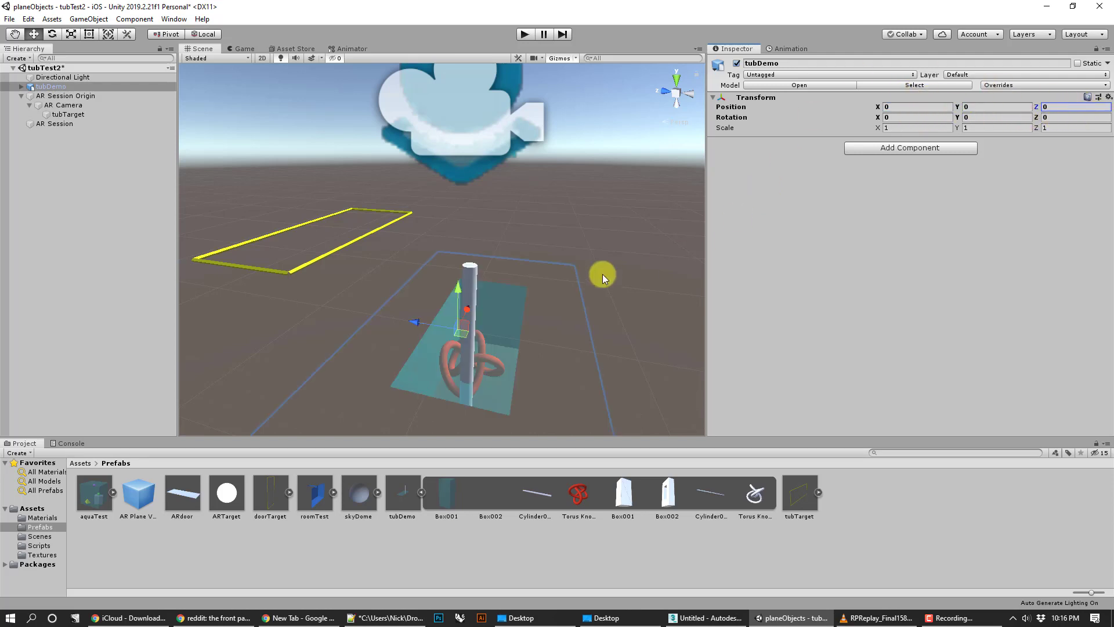
Move tubDemo into the tubTarget frame at about X -0.039, Y 0.542, Z 1.028 and check it in AR Camera's preview.
left_click_drag(432, 325, 322, 224)
scroll(387, 243, "down", 3)
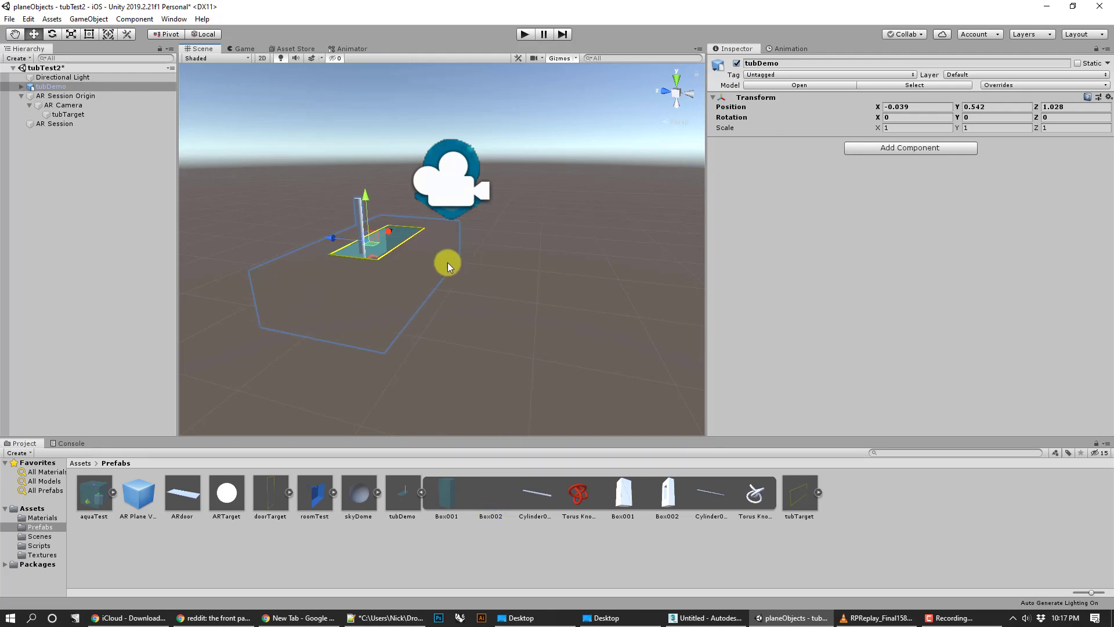
left_click(71, 105)
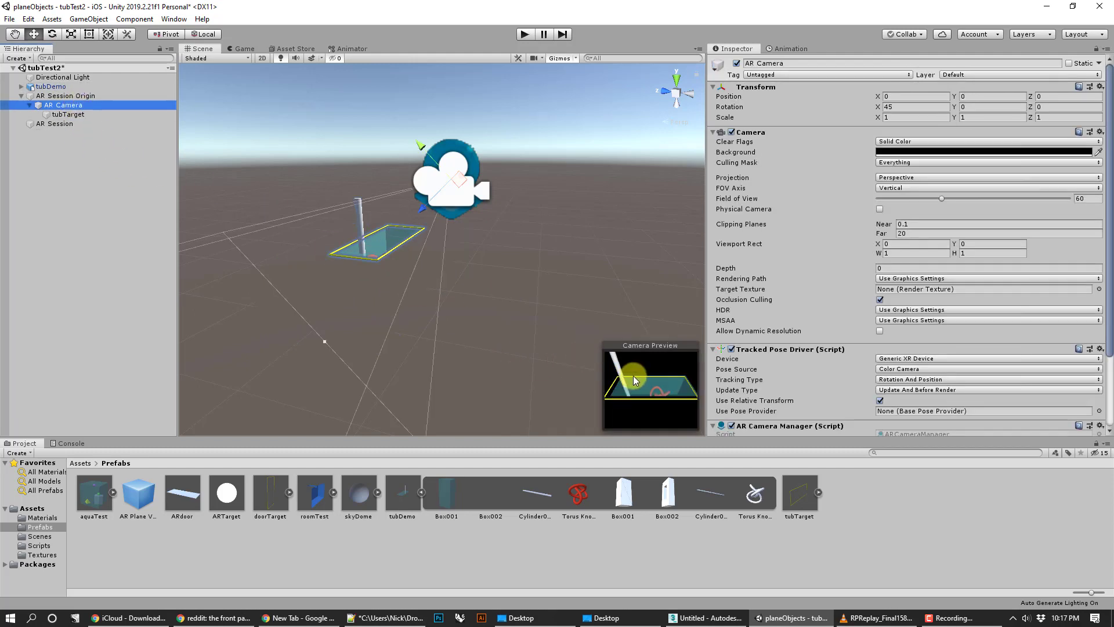
Align tubDemo with the yellow target frame in the top view, moving it to about X -0.11 and Z 0.957.
left_click(675, 80)
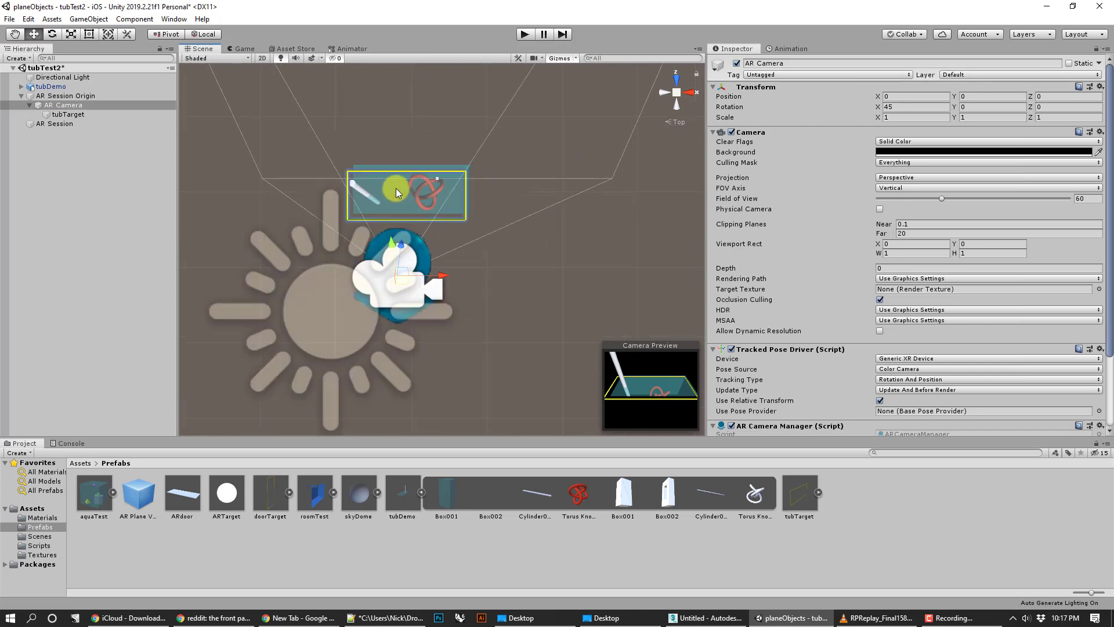
left_click(375, 173)
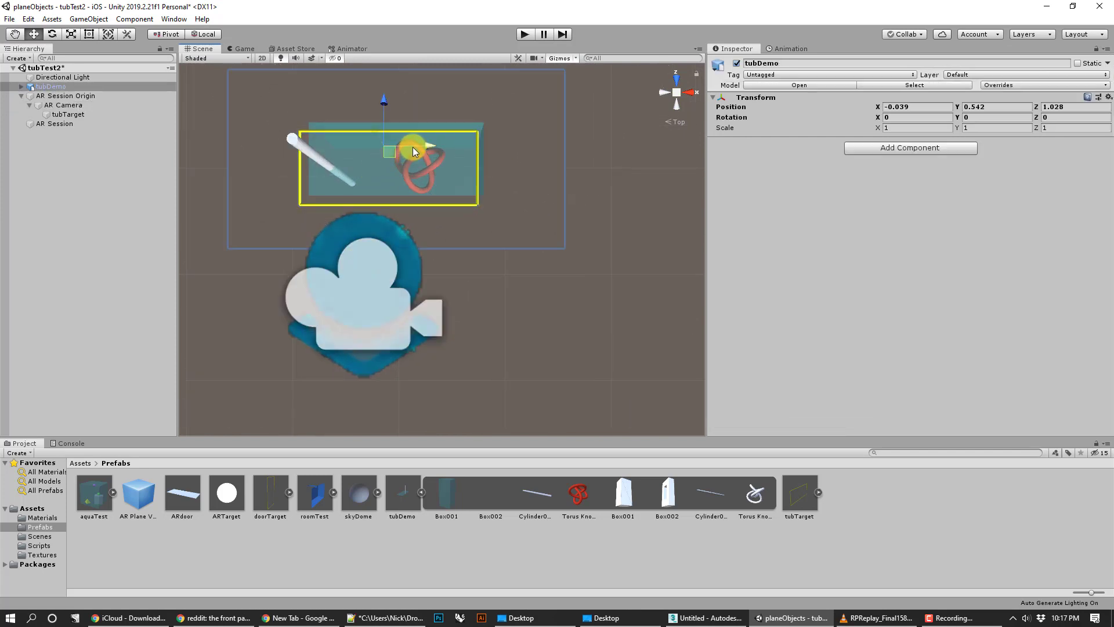
left_click_drag(412, 147, 403, 147)
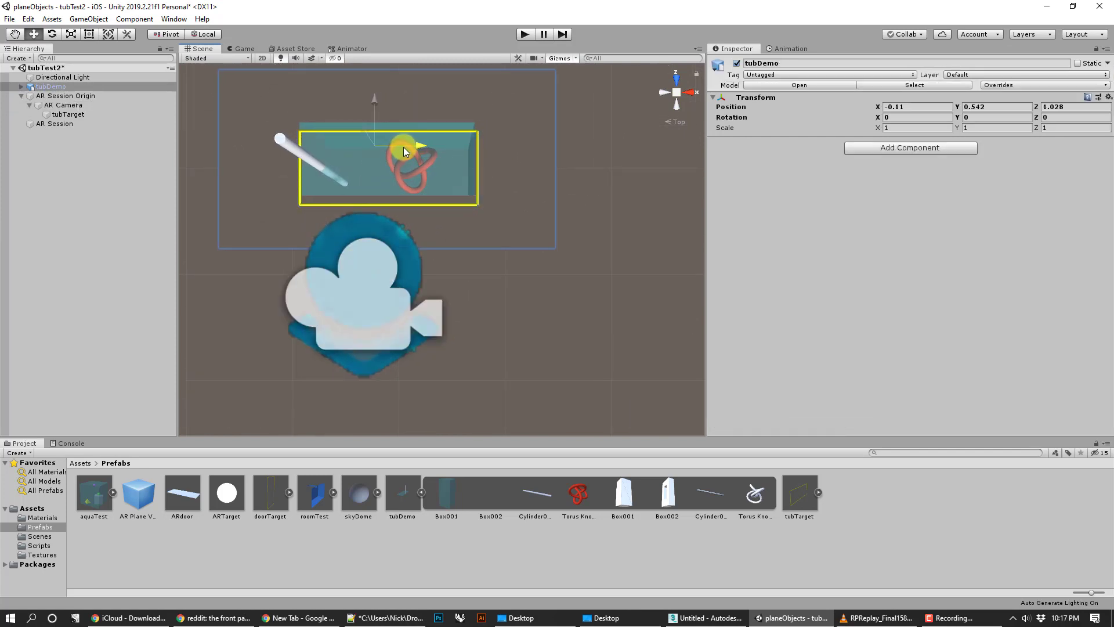
left_click_drag(374, 107, 374, 117)
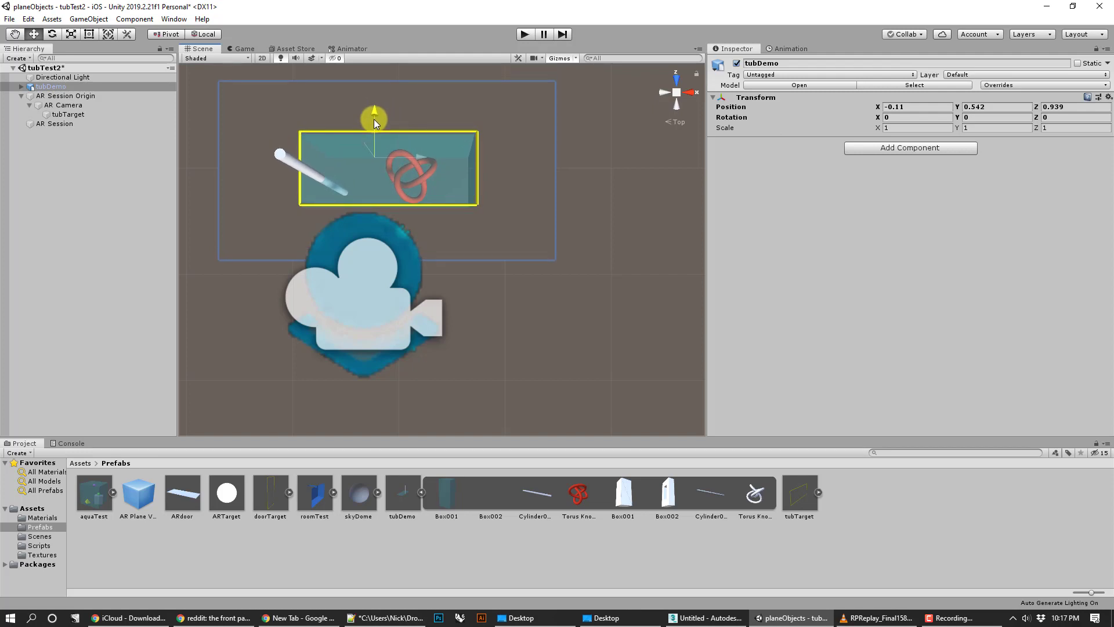
left_click_drag(374, 117, 373, 117)
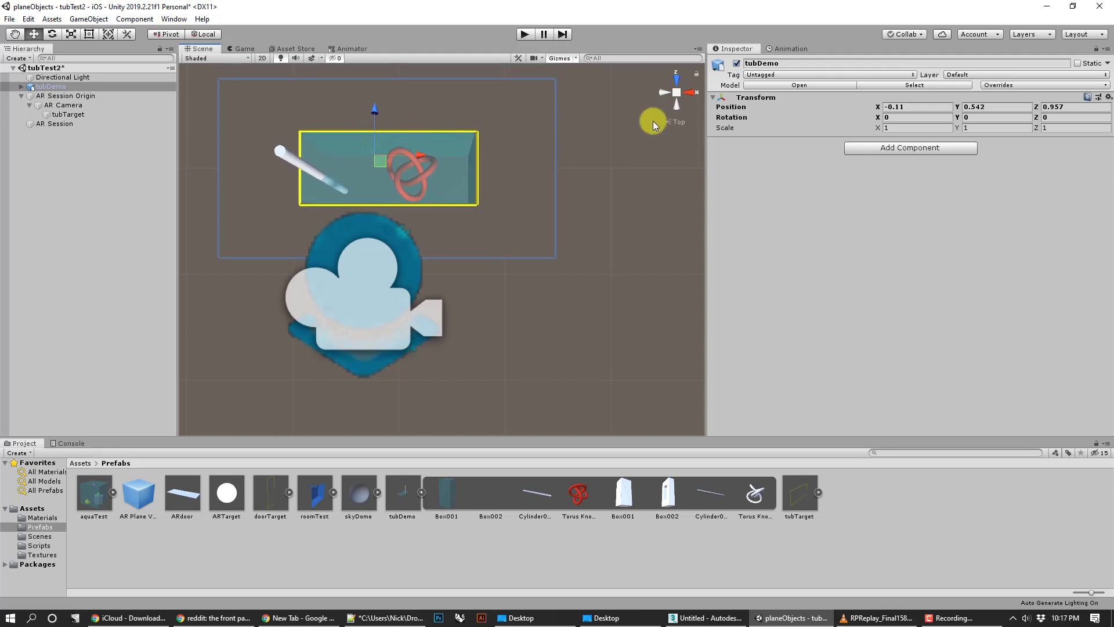
Raise tubDemo to about Y 0.567 in the side view and check its fit with tubTarget in AR Camera's preview.
left_click(676, 95)
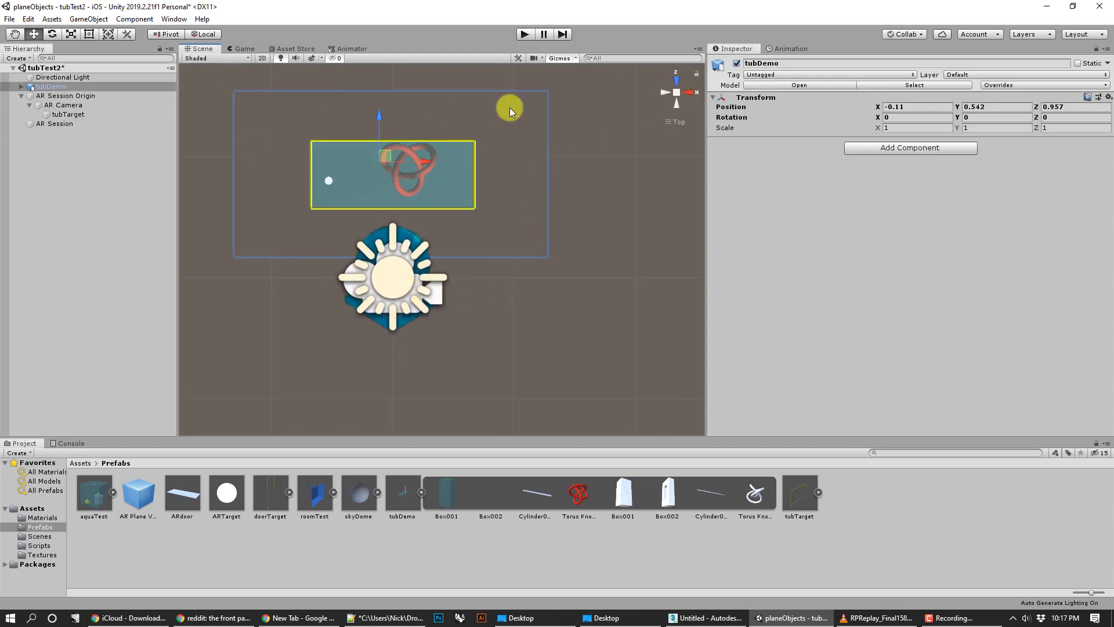
left_click_drag(347, 290, 581, 107, "alt")
left_click_drag(347, 271, 392, 274, "alt")
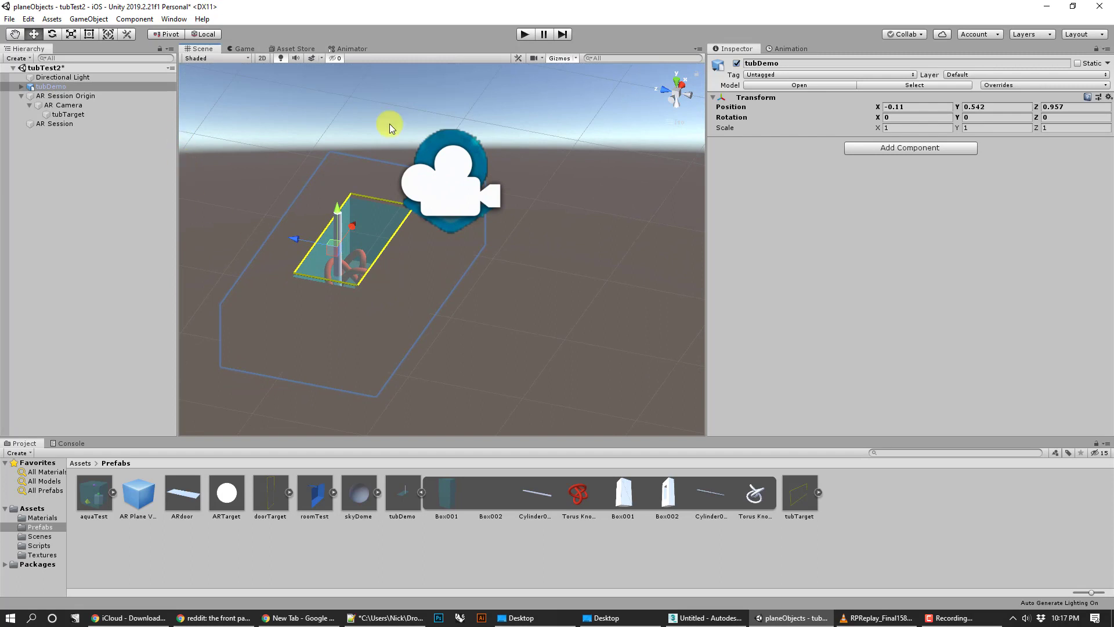
left_click(684, 83)
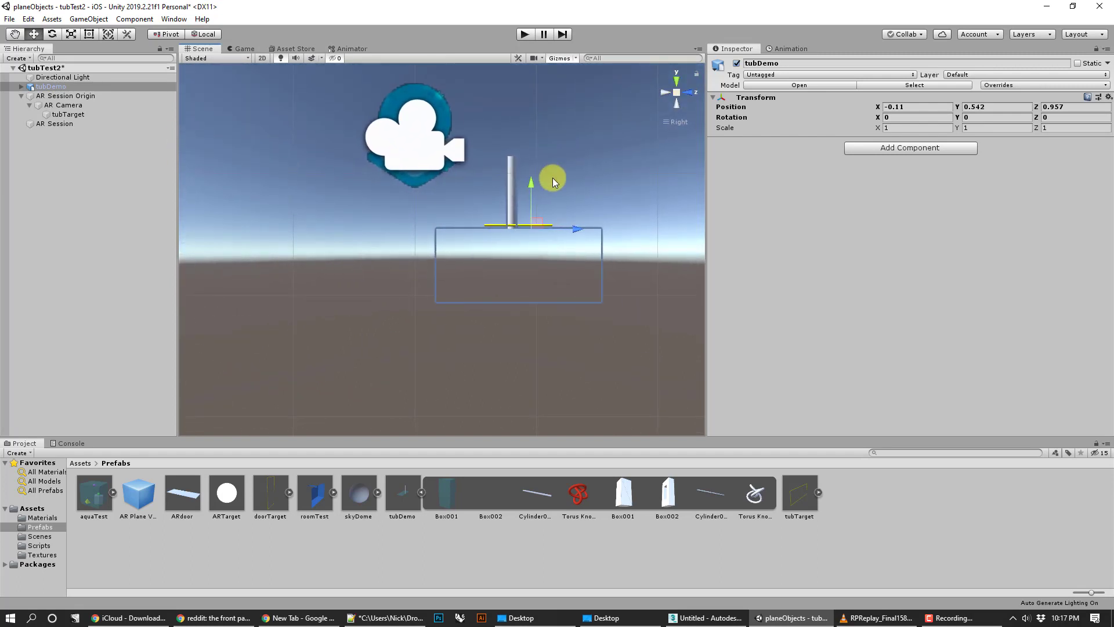
scroll(592, 201, "up", 3)
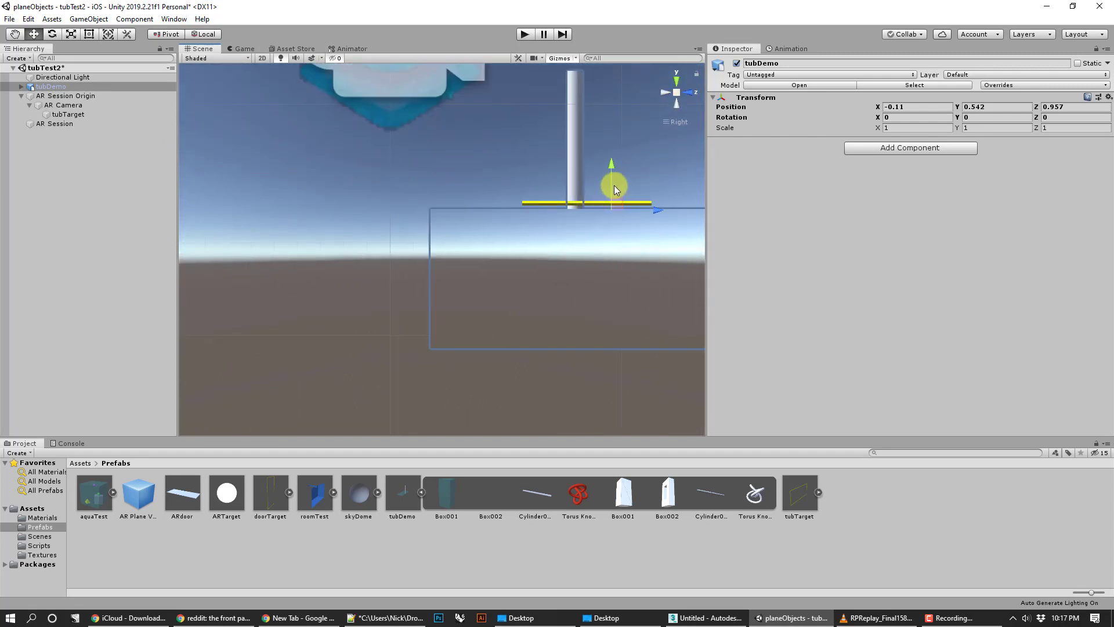
left_click_drag(614, 185, 610, 176)
left_click(674, 83)
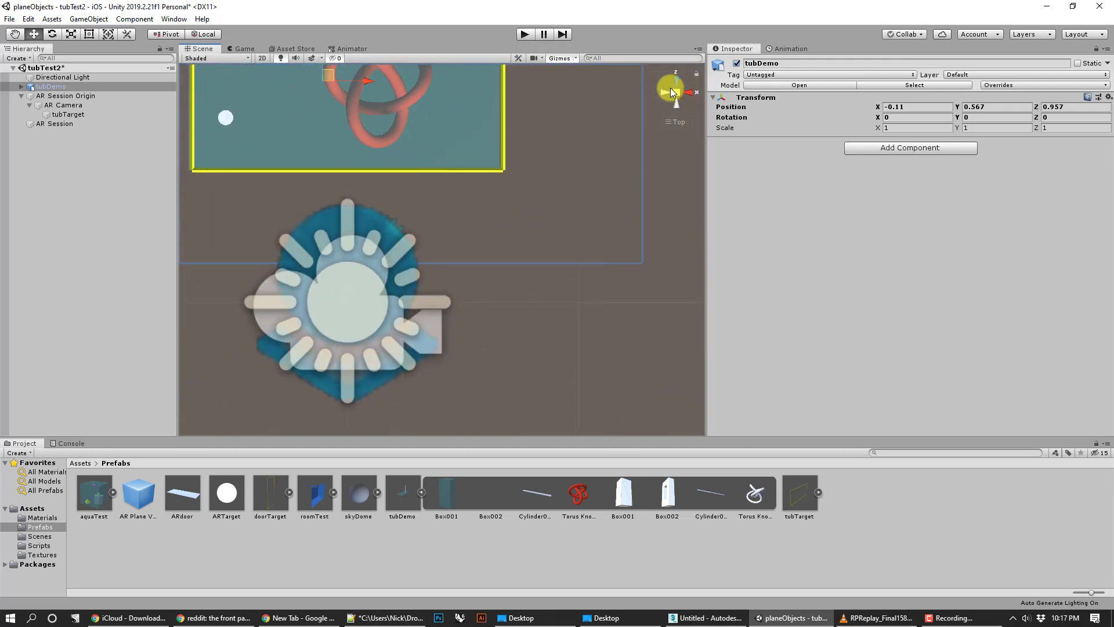
left_click(68, 114)
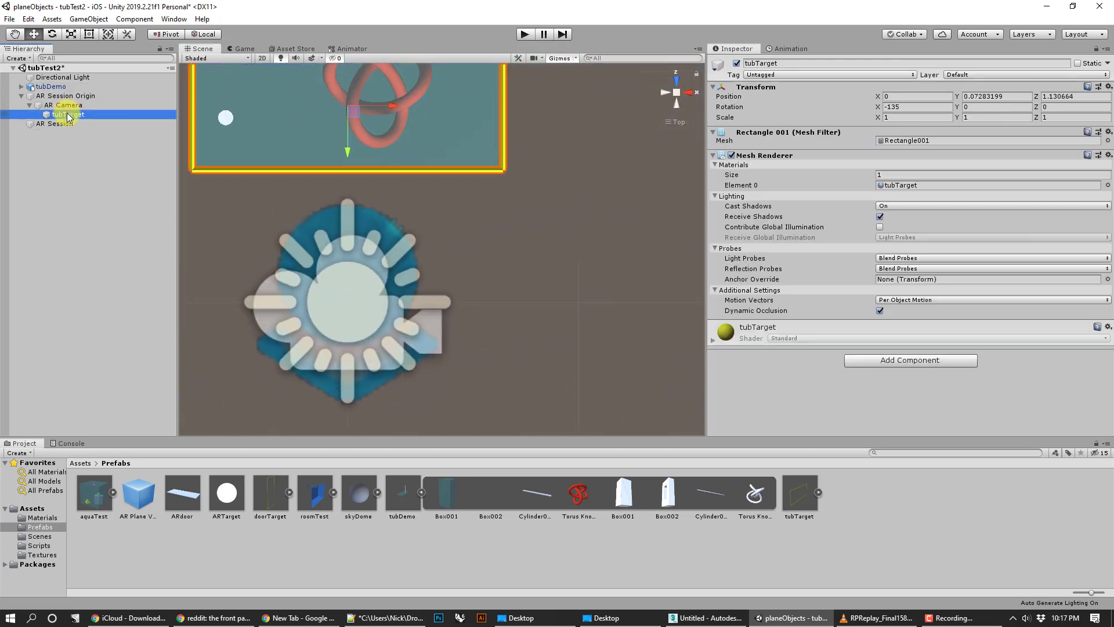
left_click(64, 105)
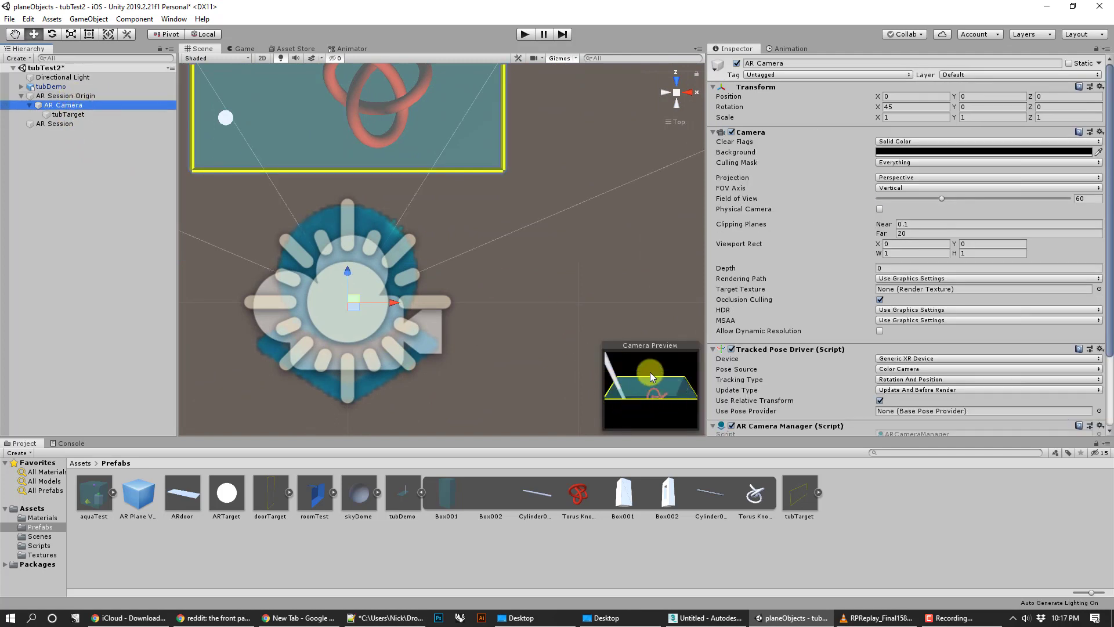
left_click(653, 343)
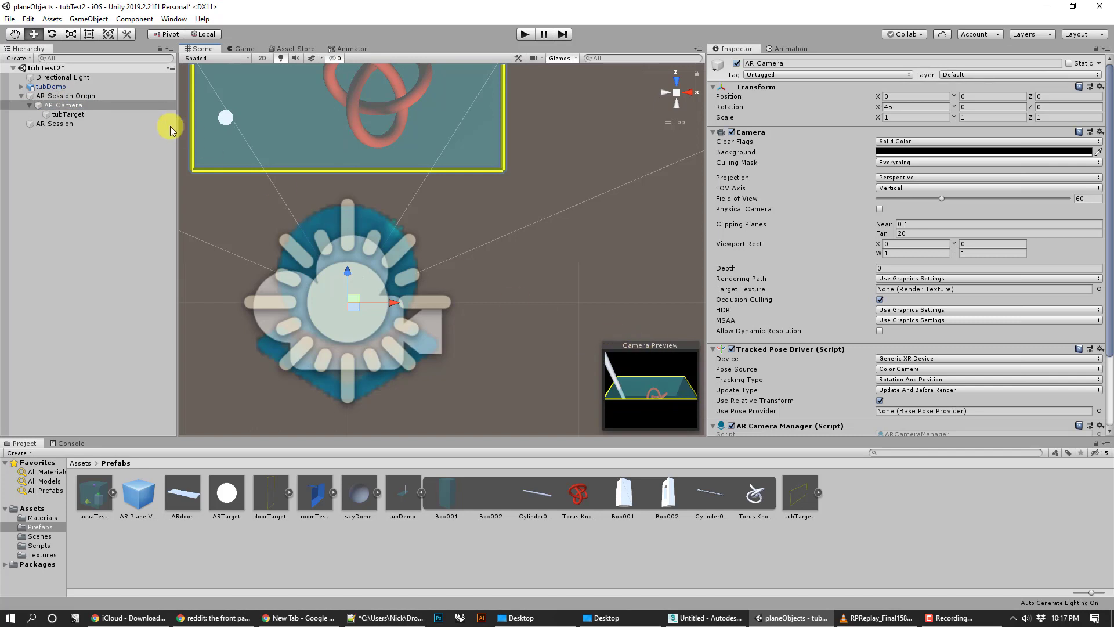
Unpack the tubDemo prefab and make it a child of AR Camera.
left_click(53, 87)
right_click(54, 90)
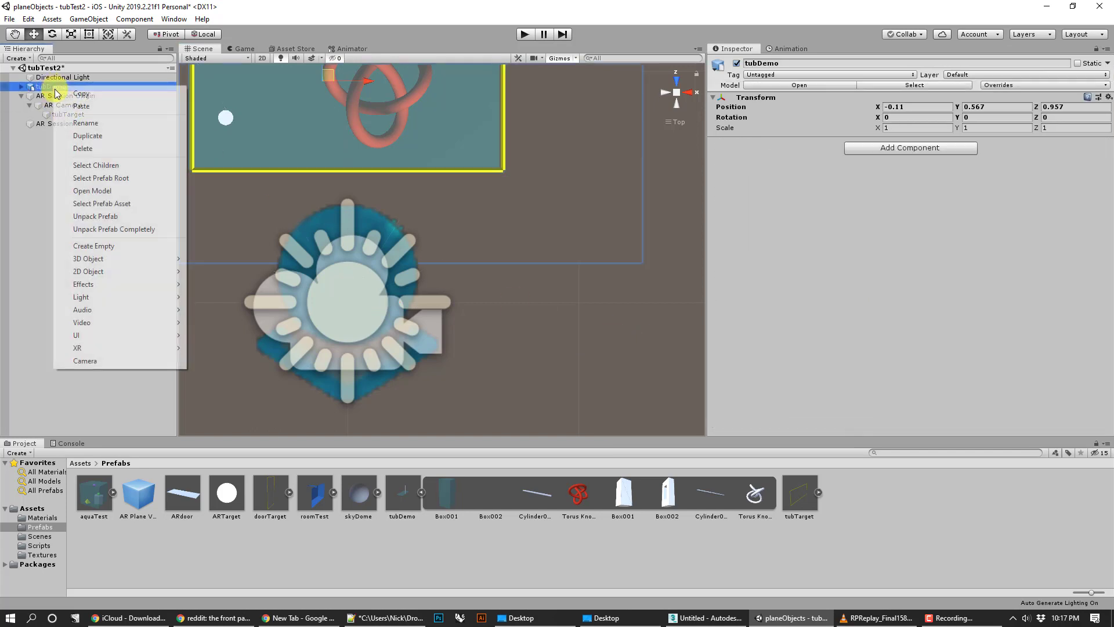
left_click(98, 214)
left_click_drag(50, 88, 74, 106)
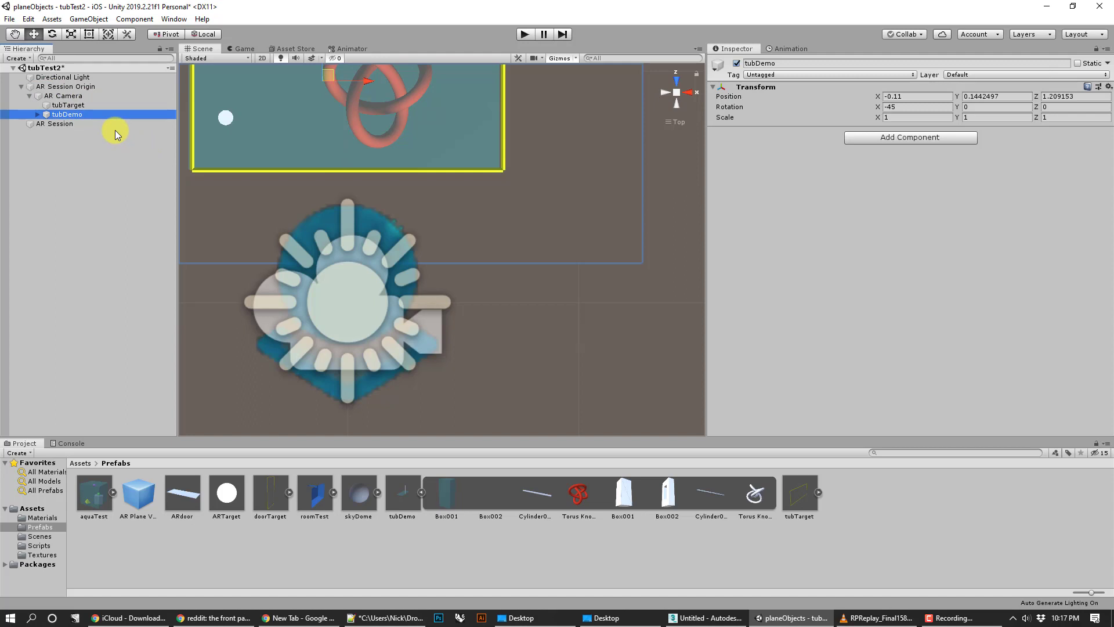
left_click(678, 93)
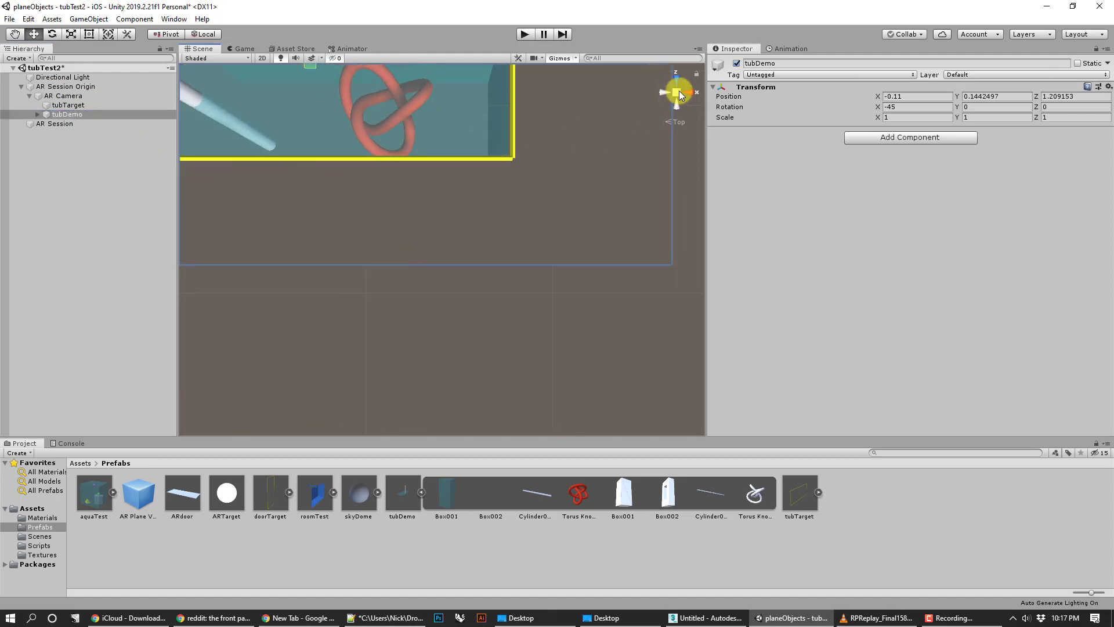
scroll(468, 260, "down", 3)
left_click_drag(393, 289, 450, 283, "alt")
mouse_move(448, 280)
right_mouse_down("alt")
mouse_move(443, 373)
mouse_move(449, 290)
right_mouse_up("alt")
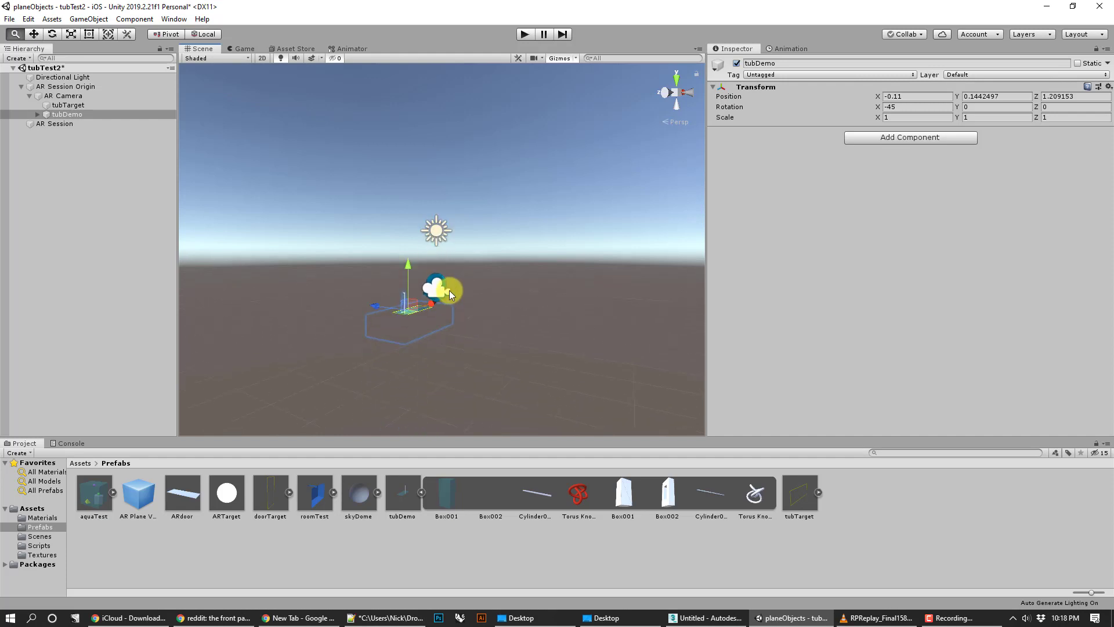
Assign tubTarget as Target Frame and tubDemo as Spawned Model in AR Session's Tub Frame Placement Controller.
left_click(91, 87)
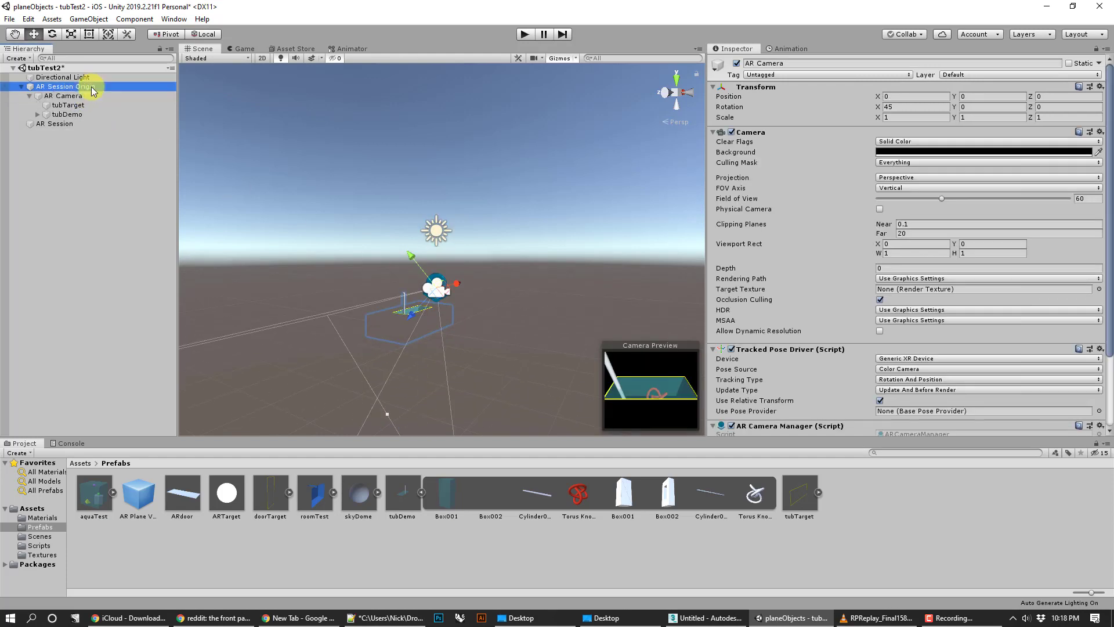
left_click(83, 123)
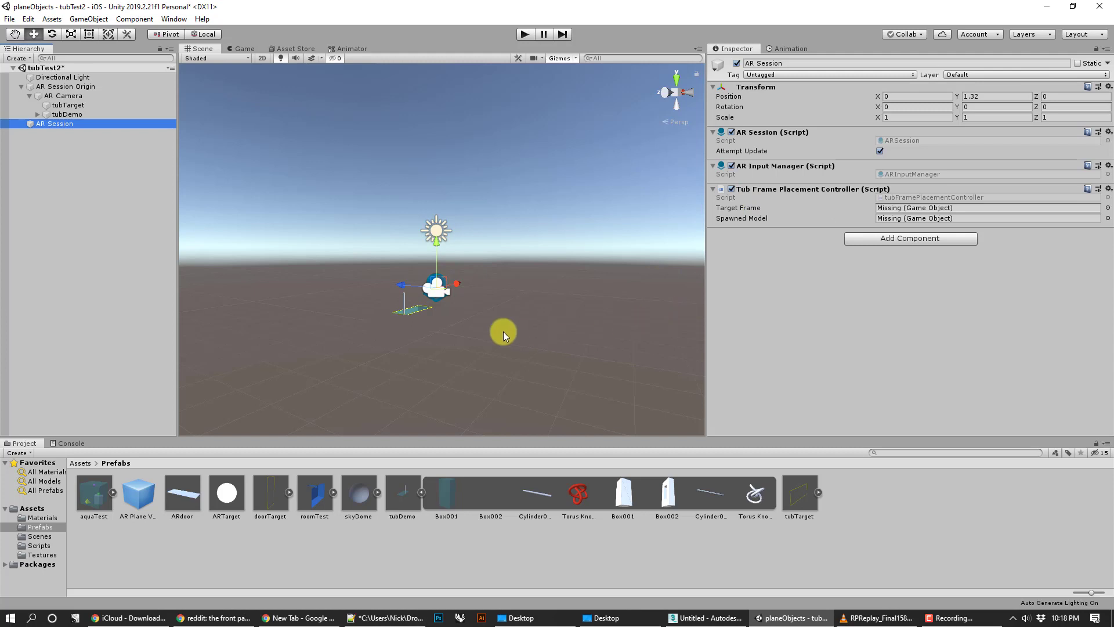
left_click(47, 547)
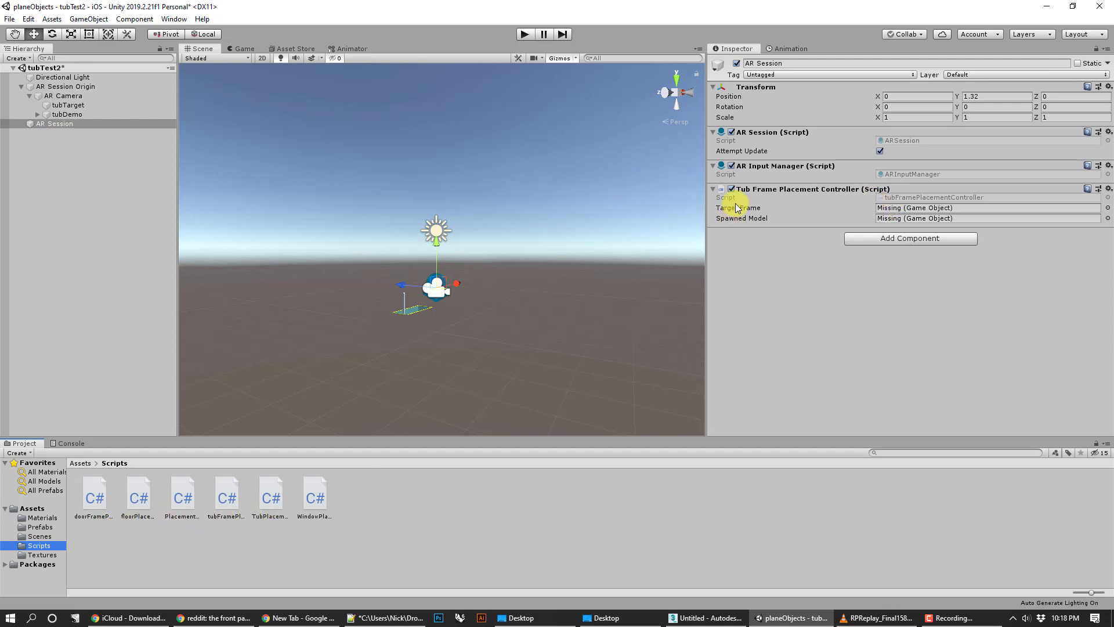
left_click_drag(74, 105, 911, 208)
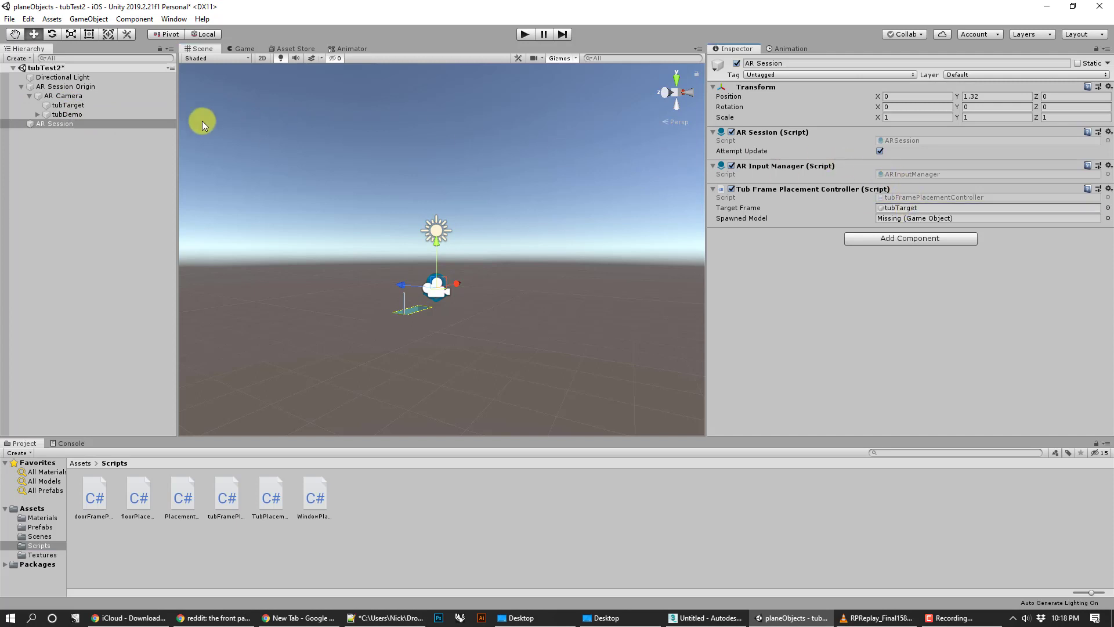
left_click_drag(73, 112, 905, 220)
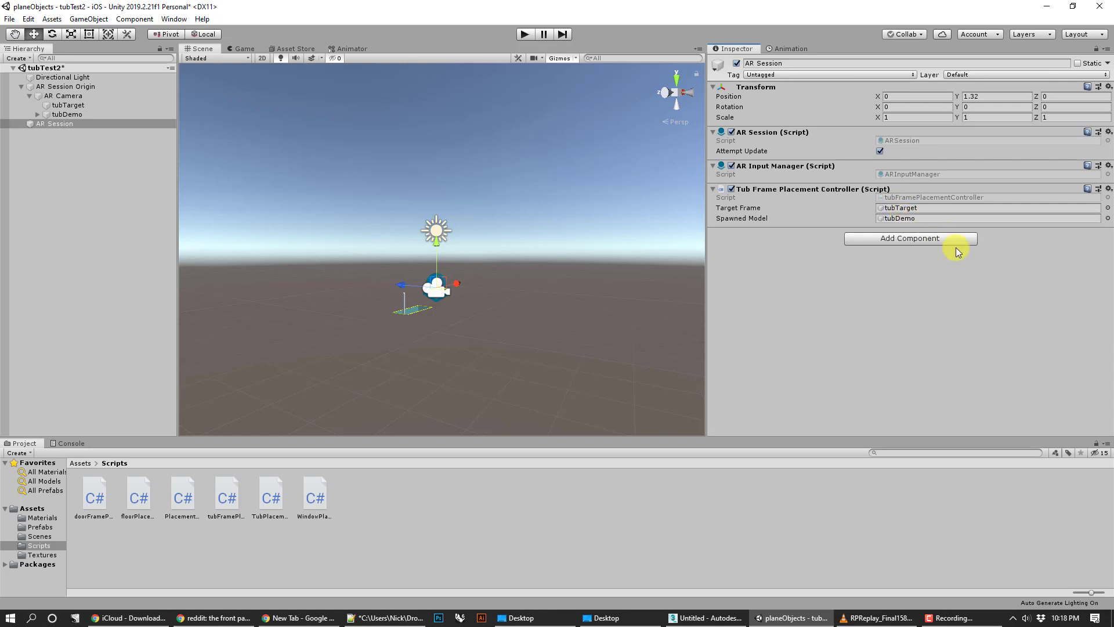
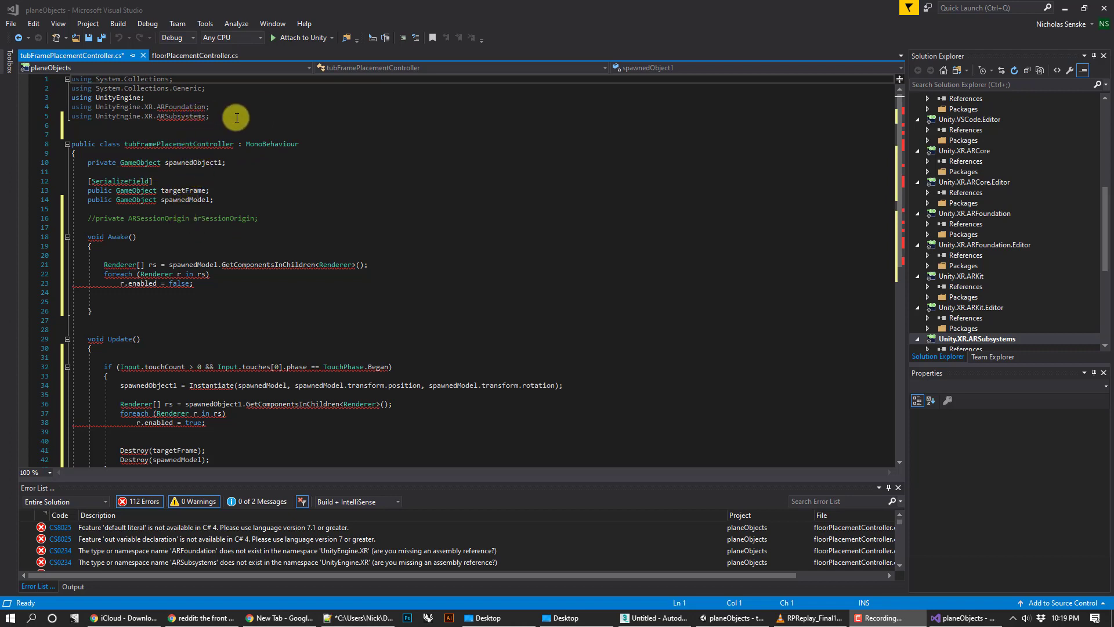
Examine the using directives and the spawnedObject1, targetFrame and spawnedModel declarations in tubFramePlacementController.cs.
left_click_drag(237, 117, 46, 64)
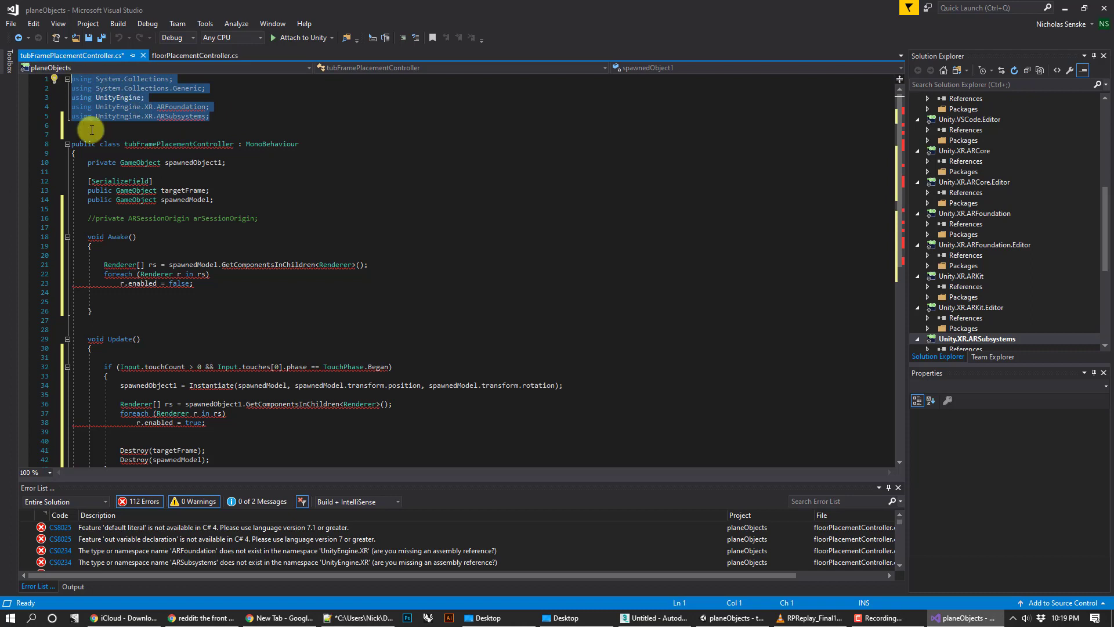
left_click(404, 152)
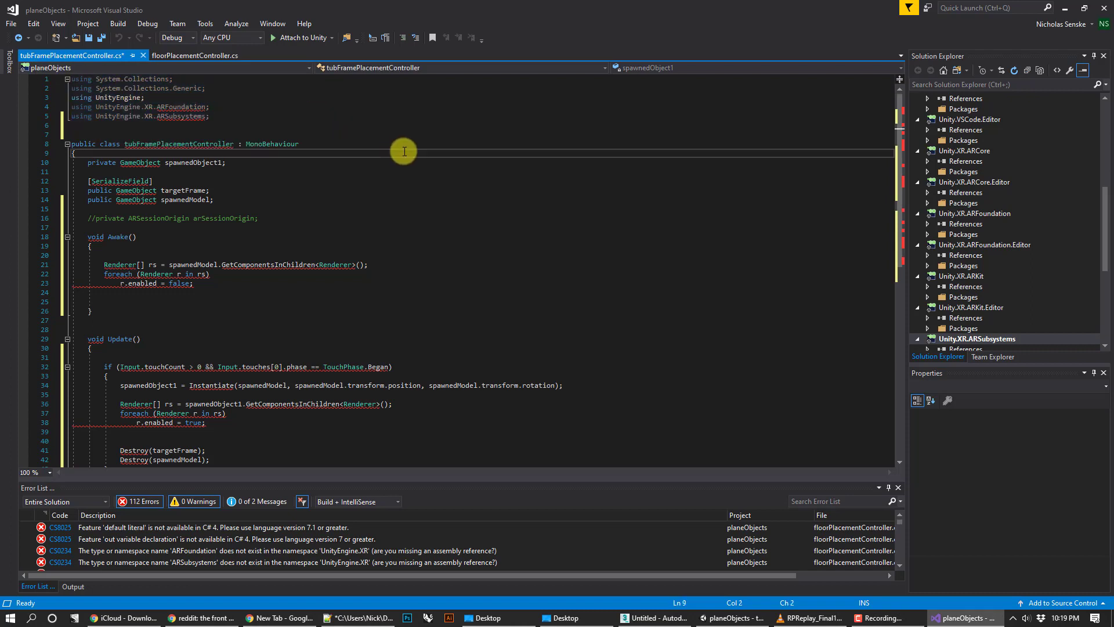
double_click(181, 162)
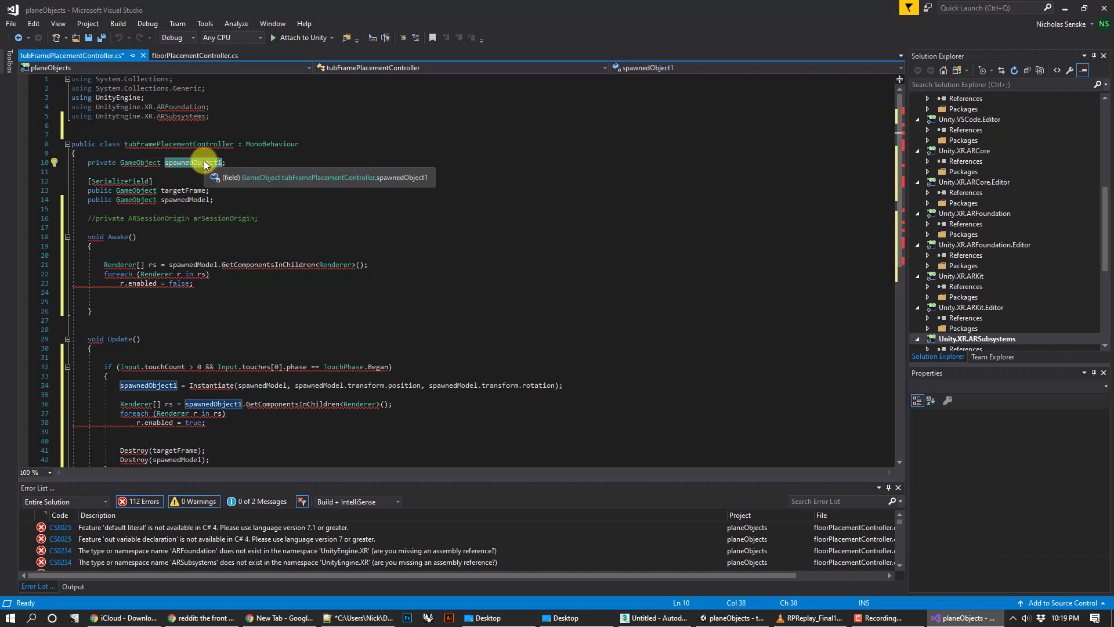
left_click(393, 237)
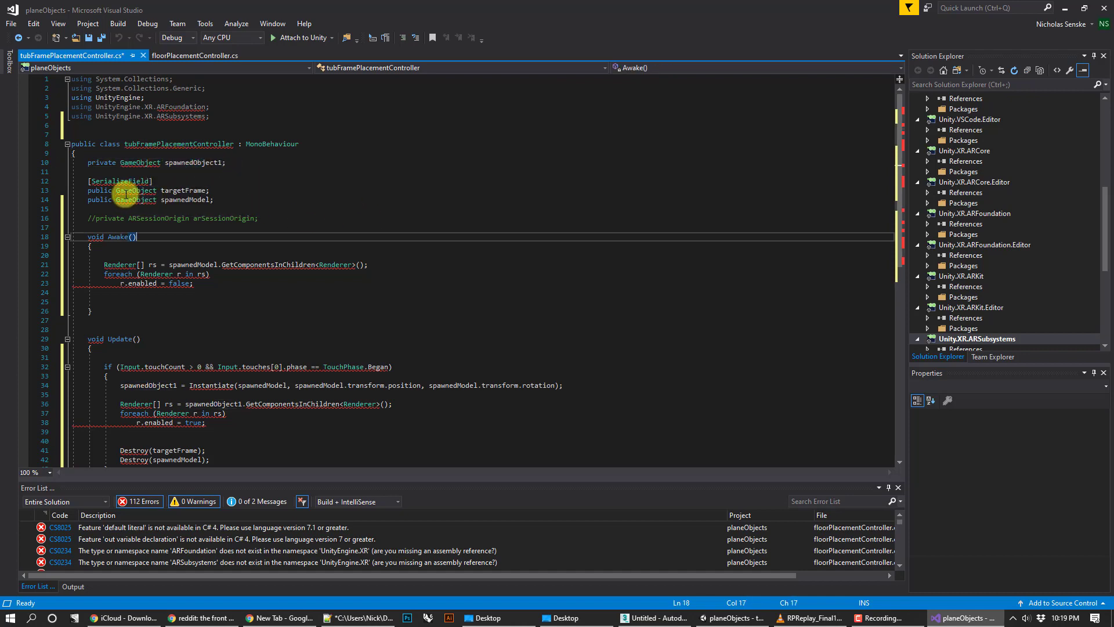
left_click_drag(229, 200, 88, 190)
left_click(323, 202)
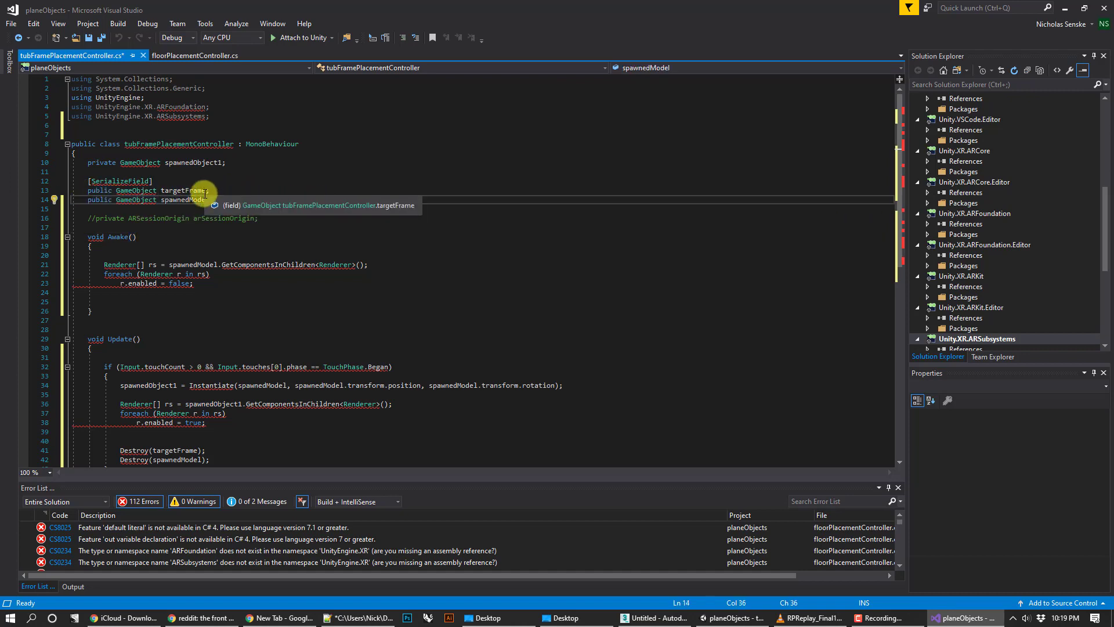
left_click(360, 247)
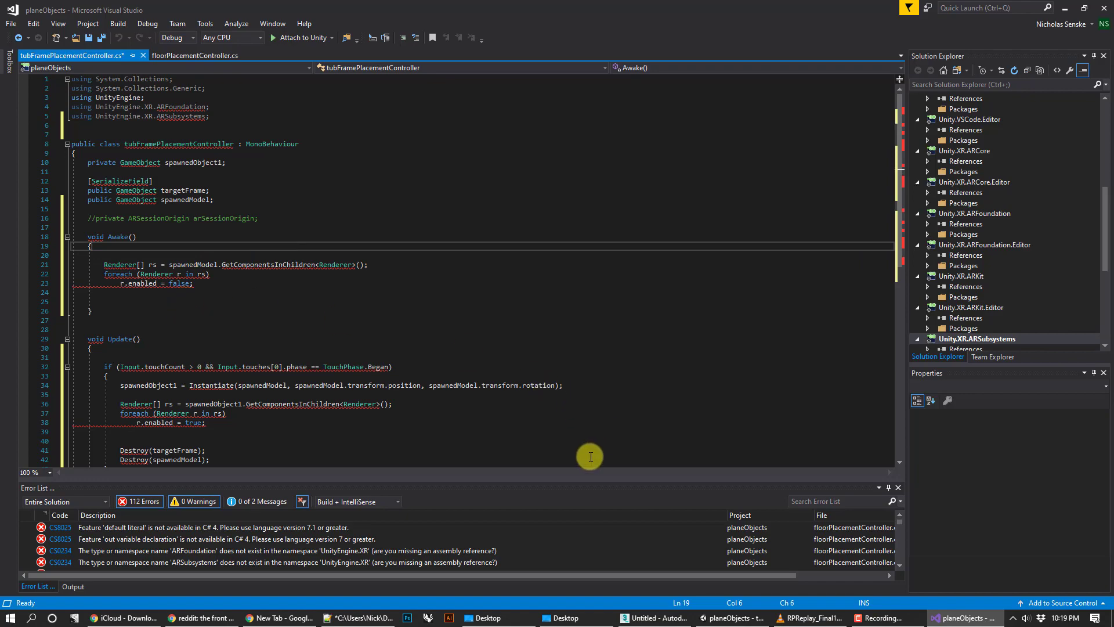
Switch to Unity, expand tubDemo and inspect its child objects Box001, Box002, Cylinder001 and Torus Knot001.
left_click(729, 618)
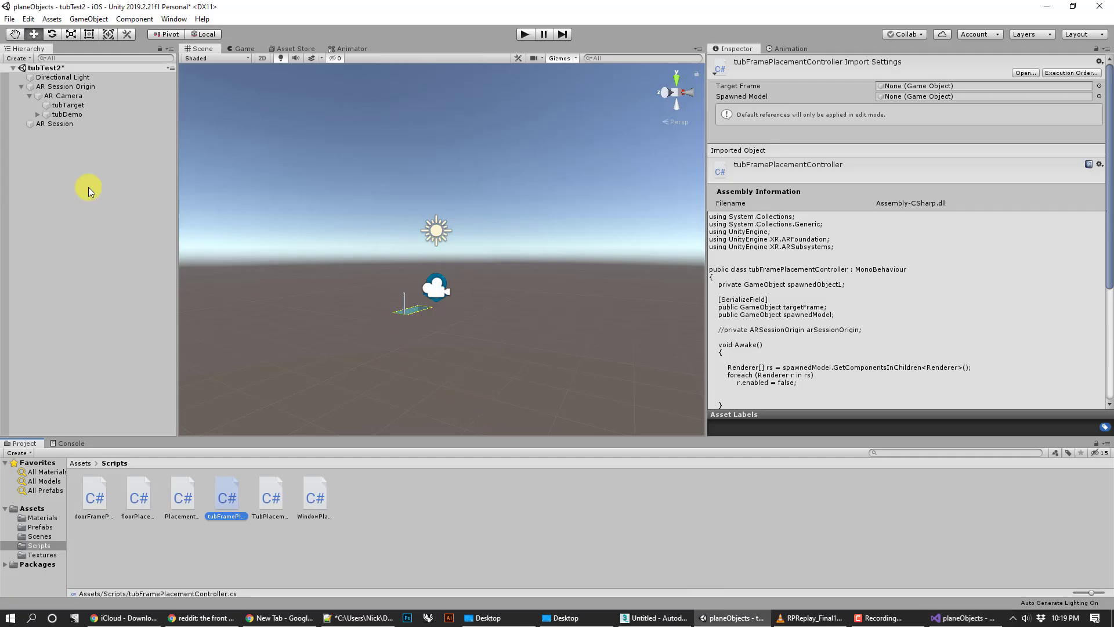
left_click(38, 115)
left_click(62, 124)
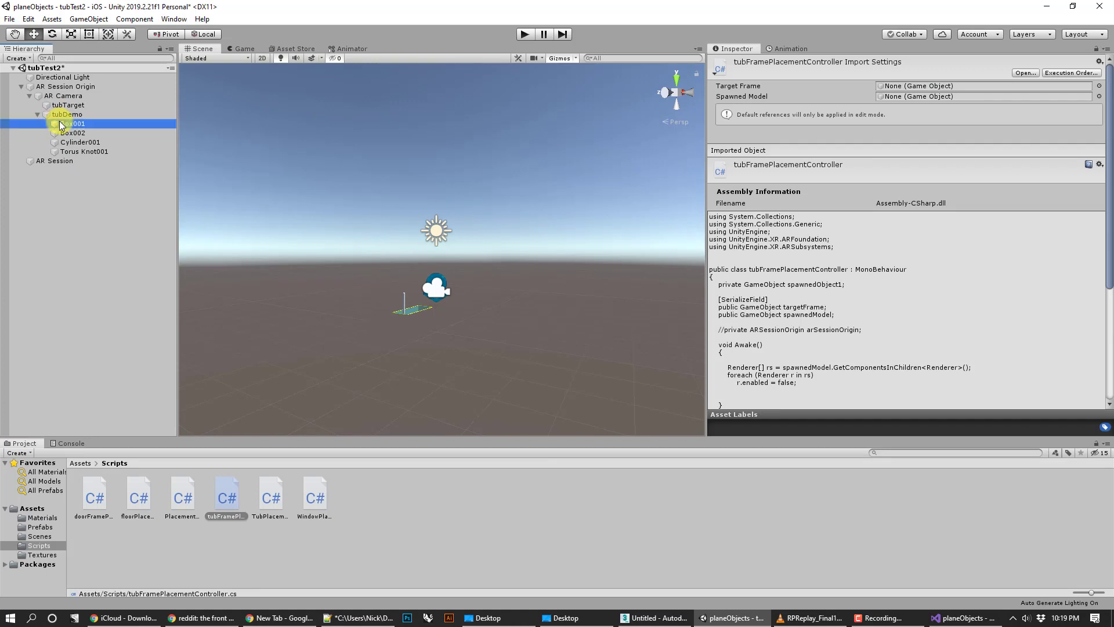
left_click(72, 134)
left_click(74, 142)
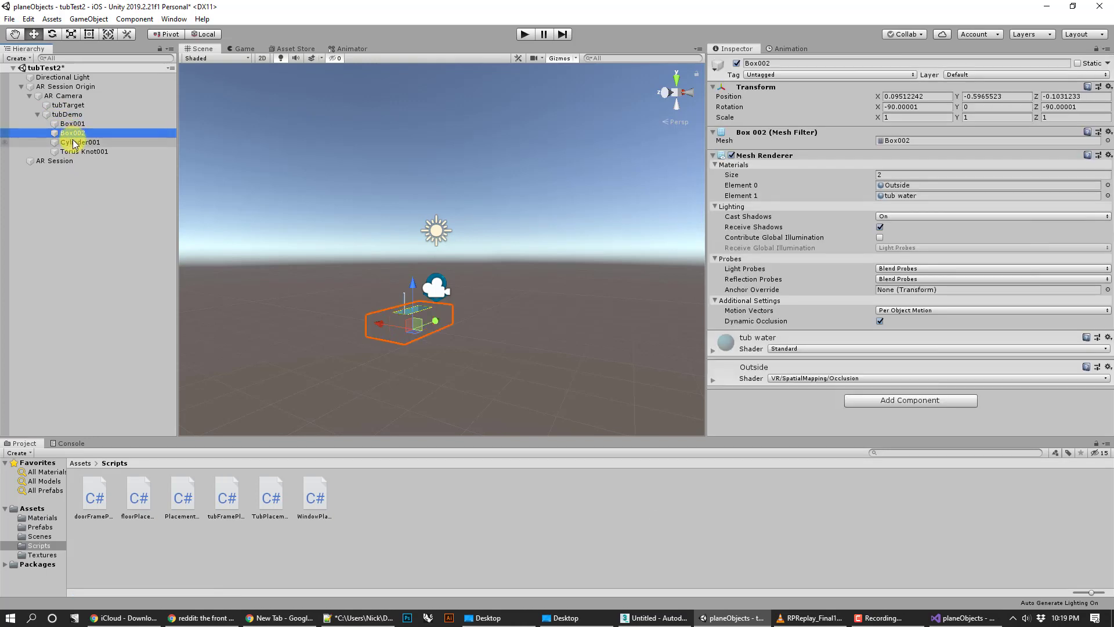
left_click(76, 151)
left_click(59, 115)
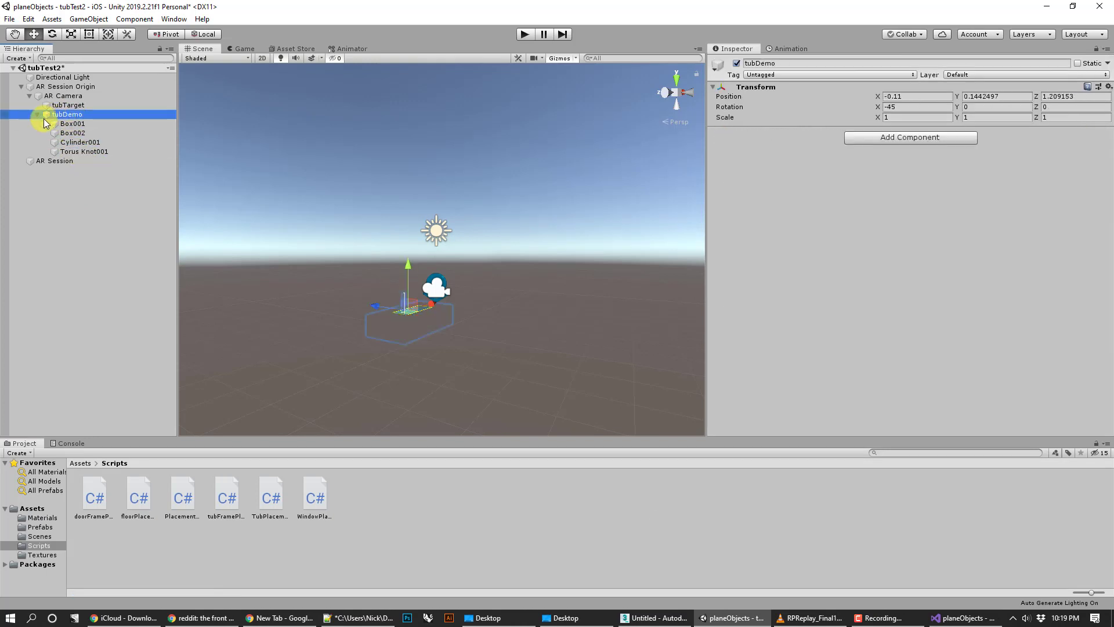
left_click(76, 124)
key("Down")
key("Down")
key("Down")
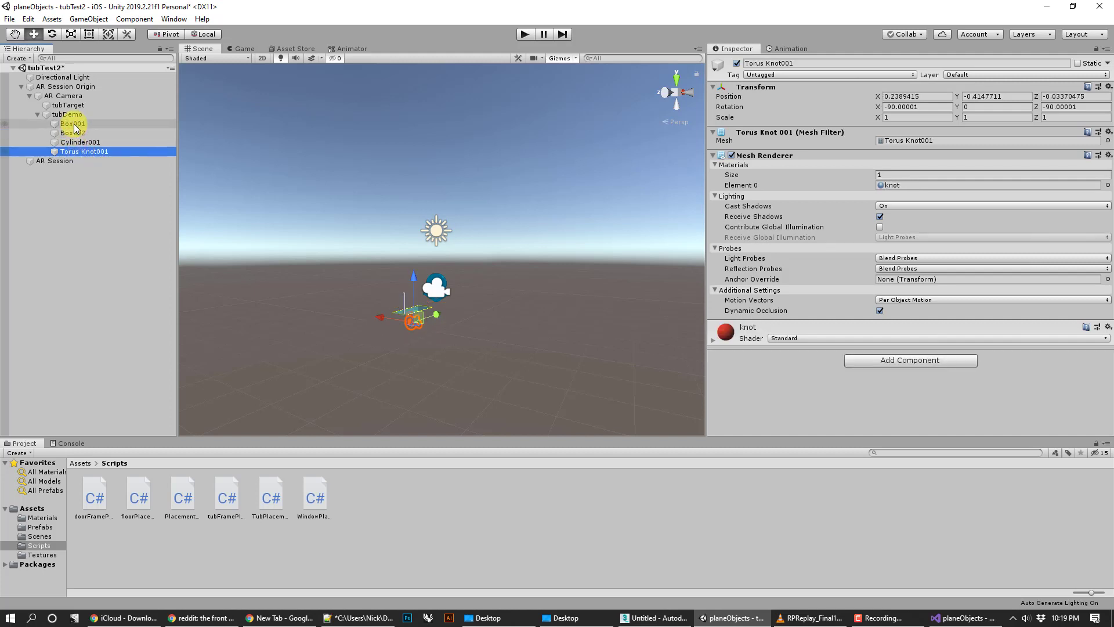
left_click(75, 123)
left_click(80, 143)
left_click(84, 151)
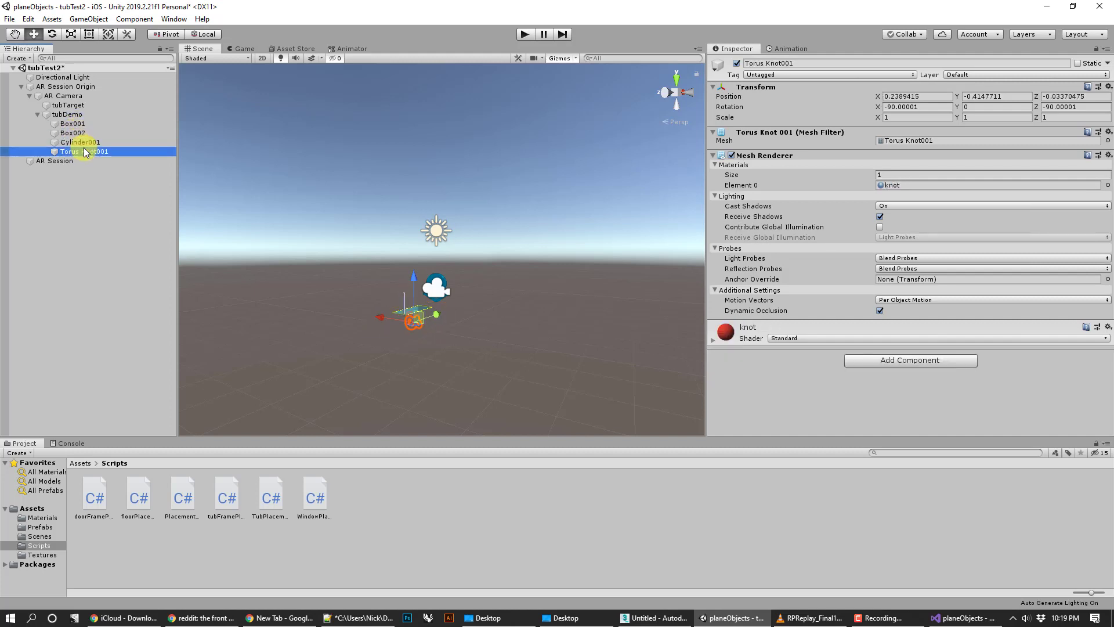
Switch back to Visual Studio and examine the renderer loop in Awake and the Update method of tubFramePlacementController.cs.
left_click(946, 619)
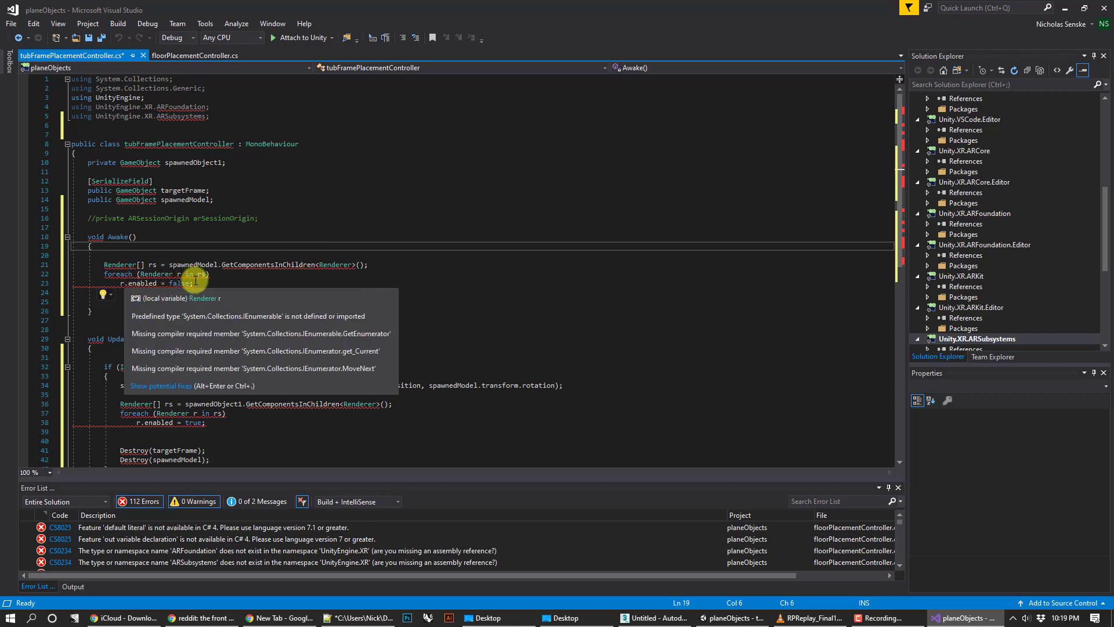
left_click(228, 277)
left_click(211, 281)
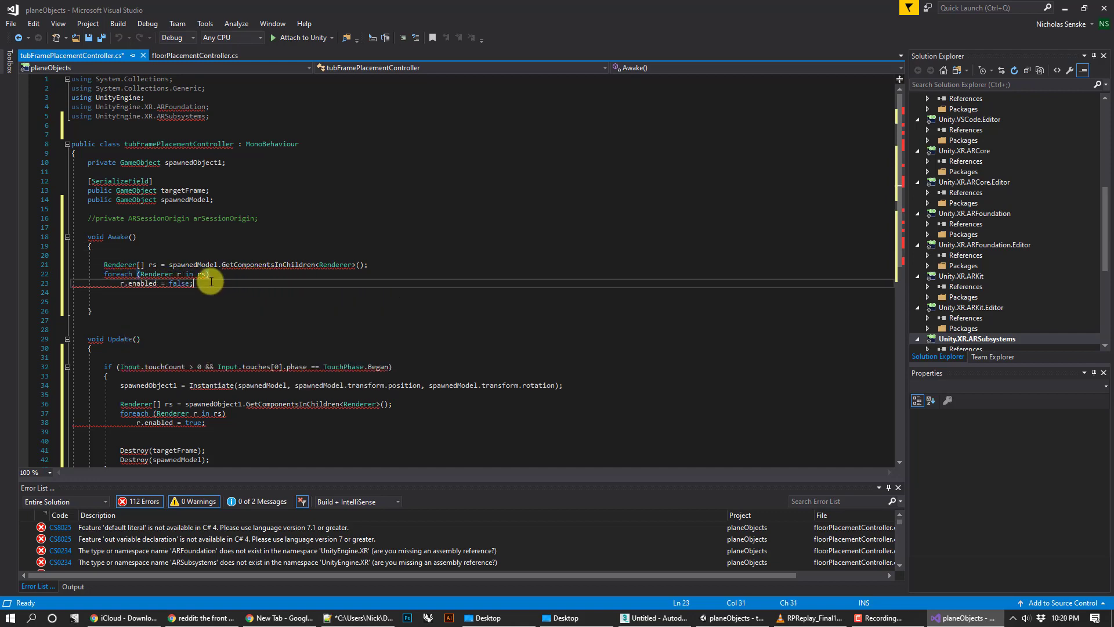
scroll(286, 393, "down", 4)
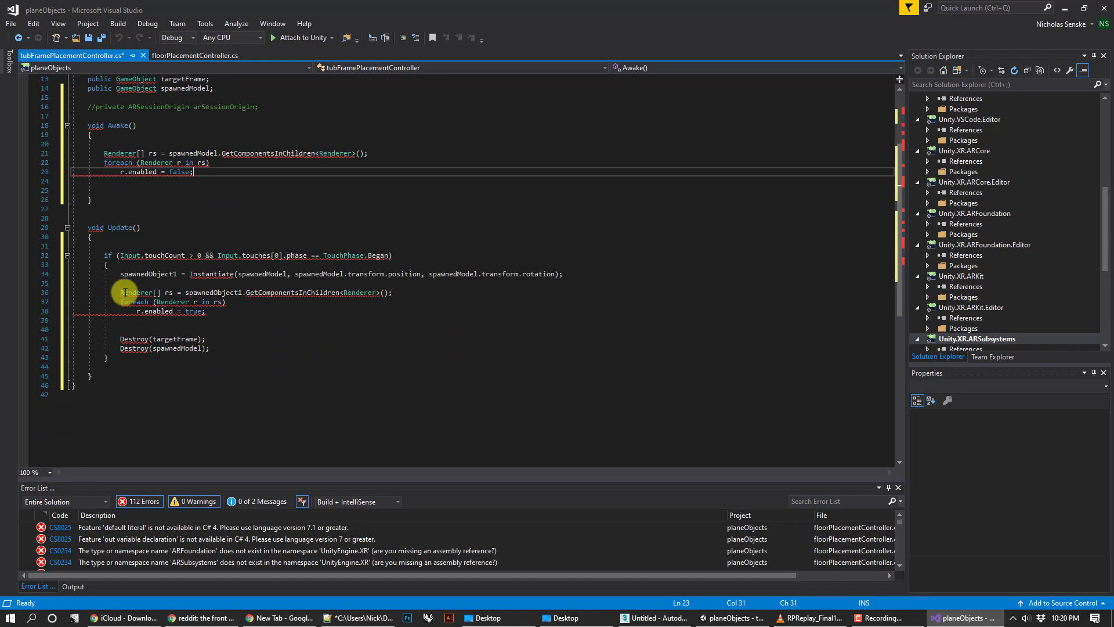
left_click(122, 236)
left_click(146, 228)
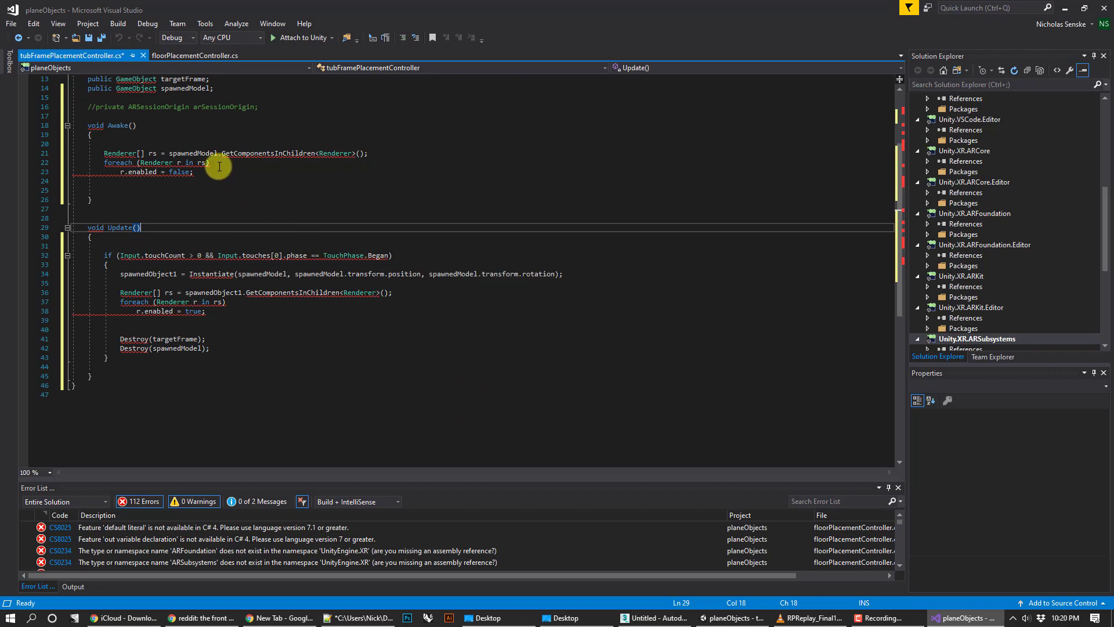
left_click_drag(219, 172, 103, 154)
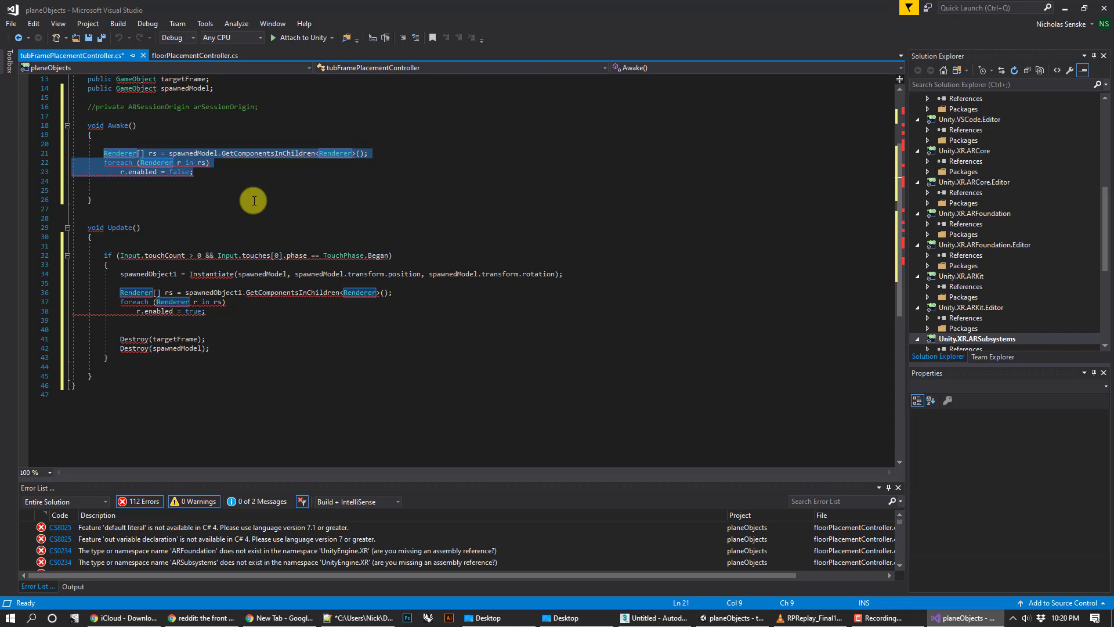
Examine the targetFrame declaration, the touch condition, the Instantiate call and the renderer-enabling loop in Update.
scroll(253, 201, "up", 3)
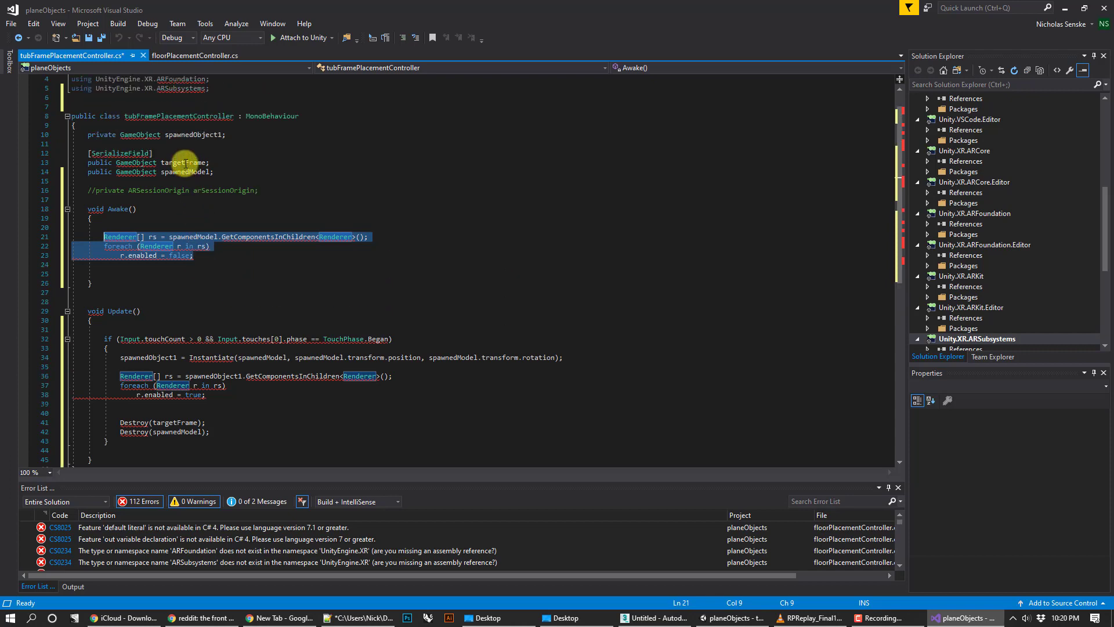
left_click(185, 162)
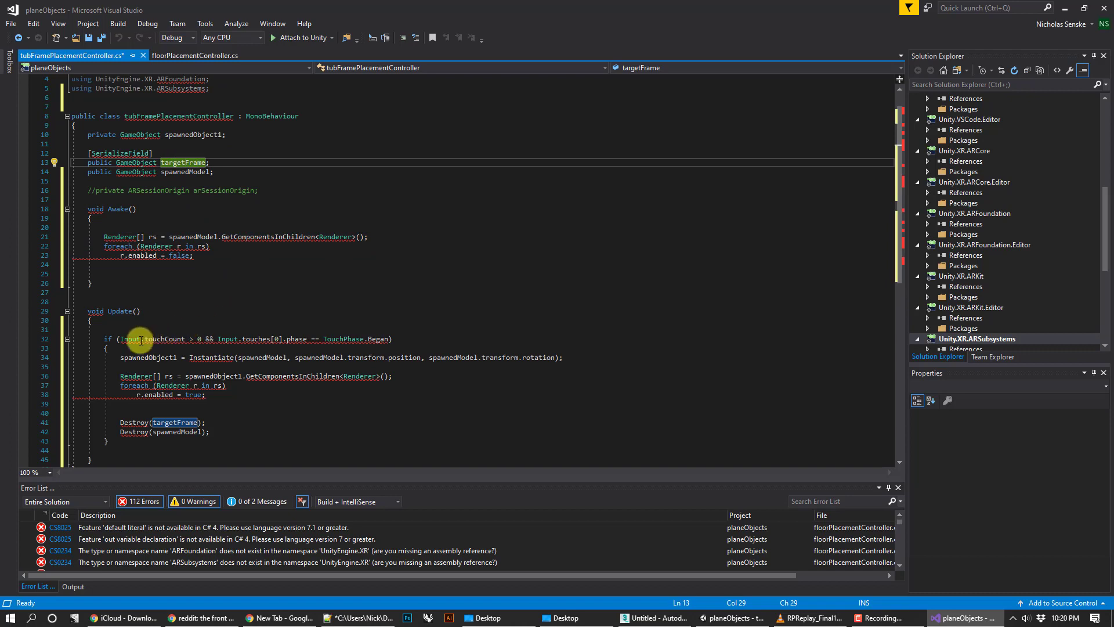
left_click(194, 329)
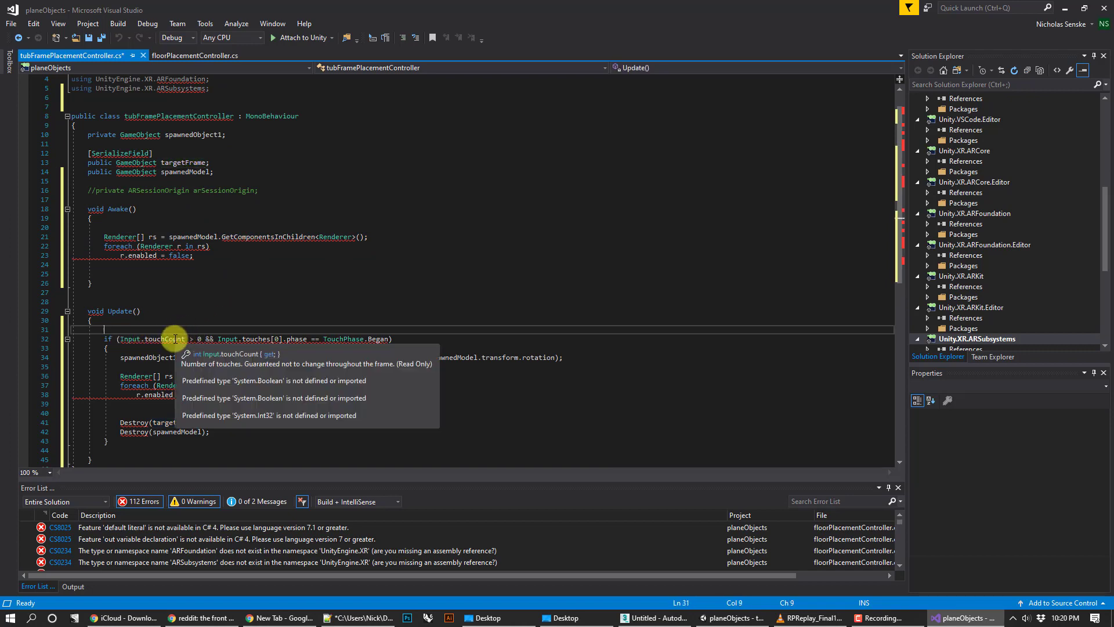
left_click(175, 339)
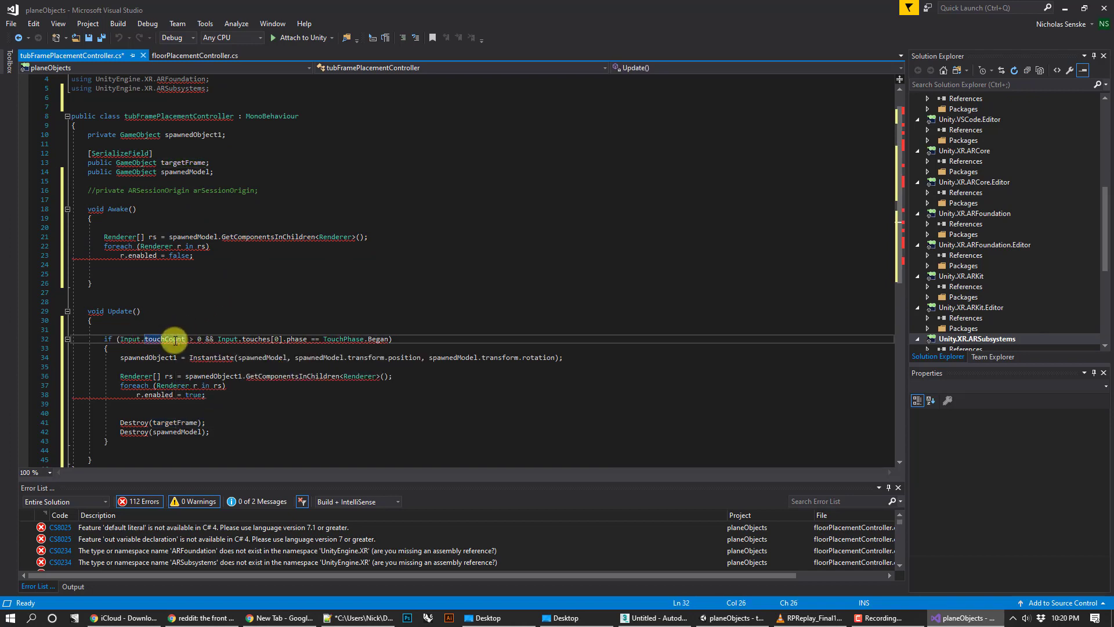
left_click(272, 358)
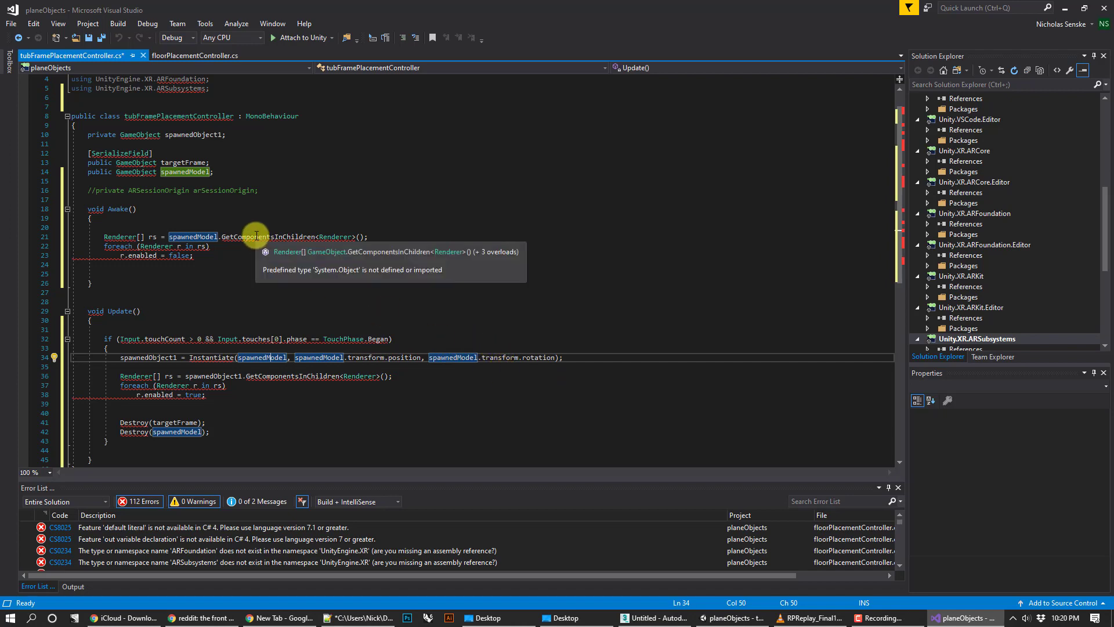
left_click(226, 244)
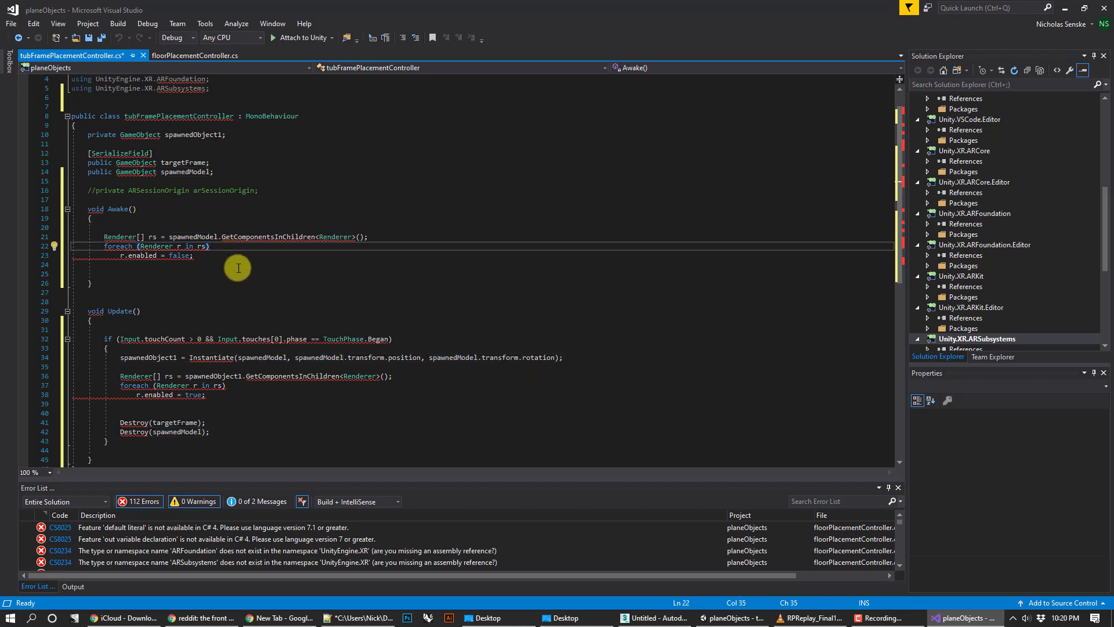
left_click(235, 394)
left_click_drag(235, 395, 121, 376)
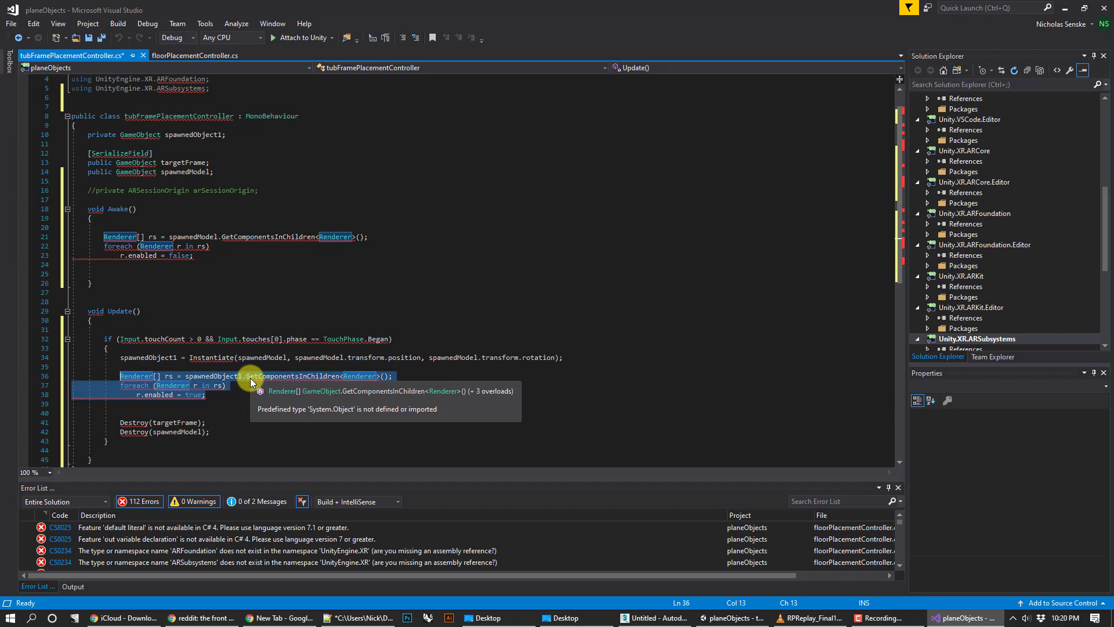
Examine the Destroy calls for targetFrame and spawnedModel, and how spawnedObject1 is instantiated from spawnedModel.
left_click(229, 423)
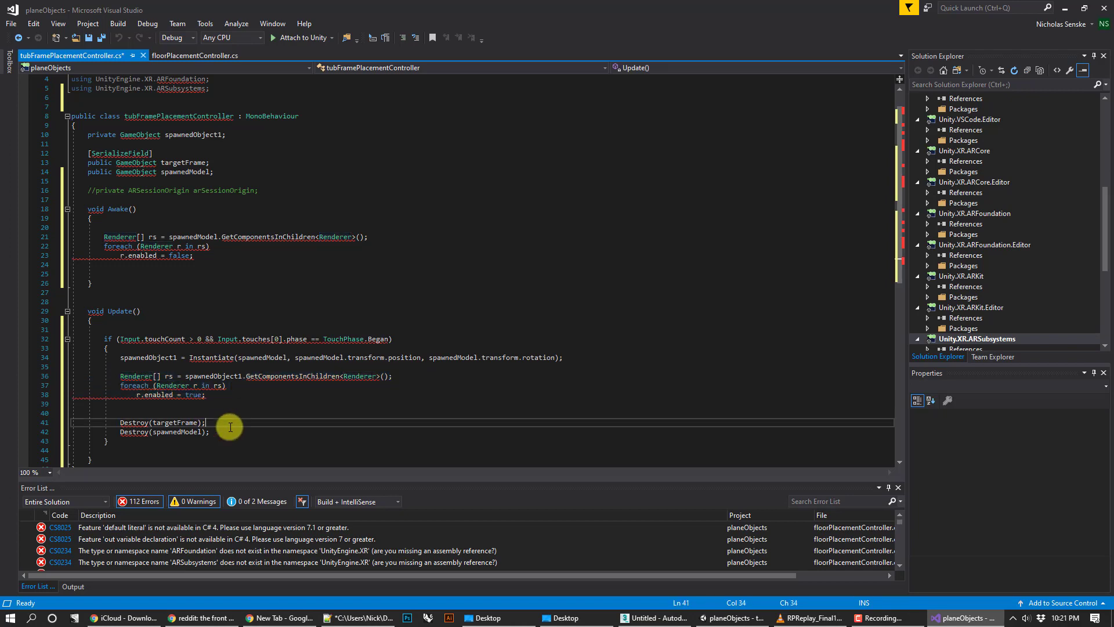
left_click(177, 423)
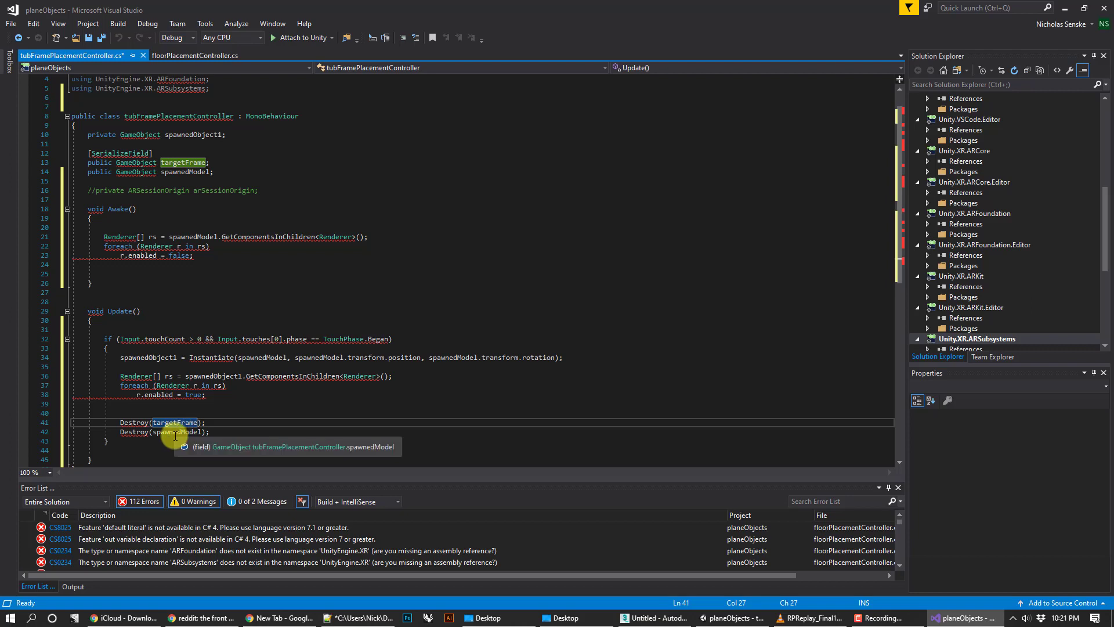
left_click(177, 433)
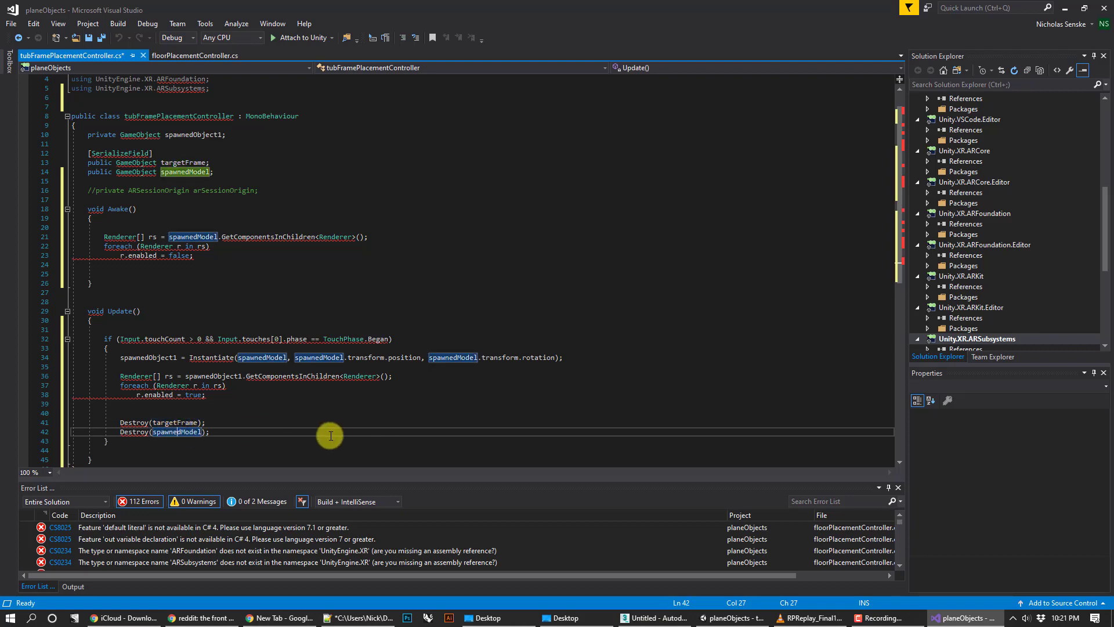
left_click(167, 357)
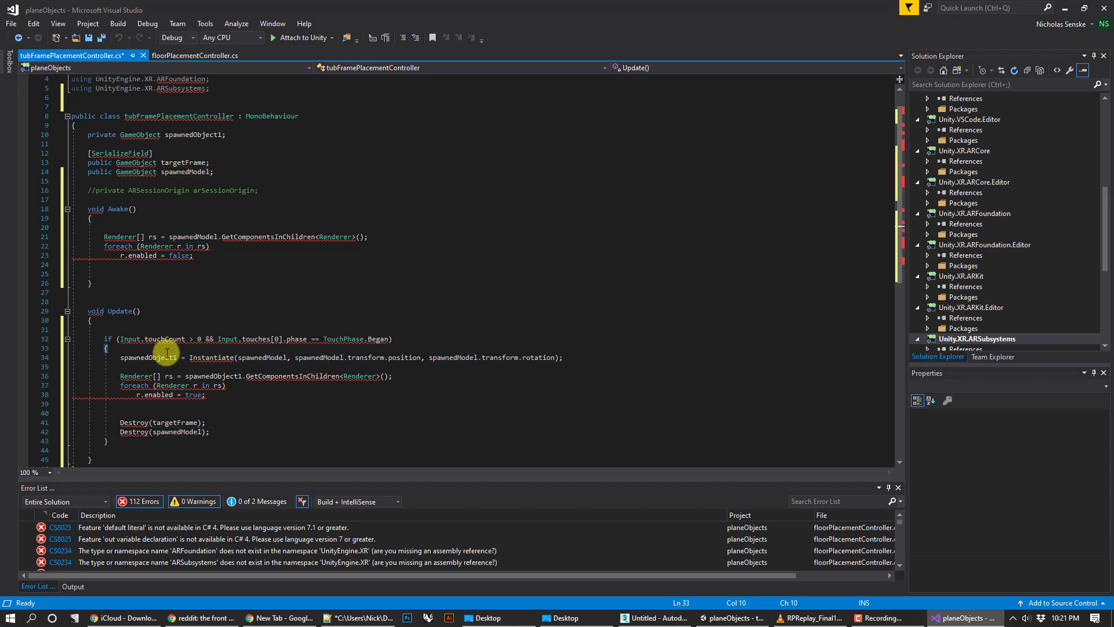
double_click(166, 356)
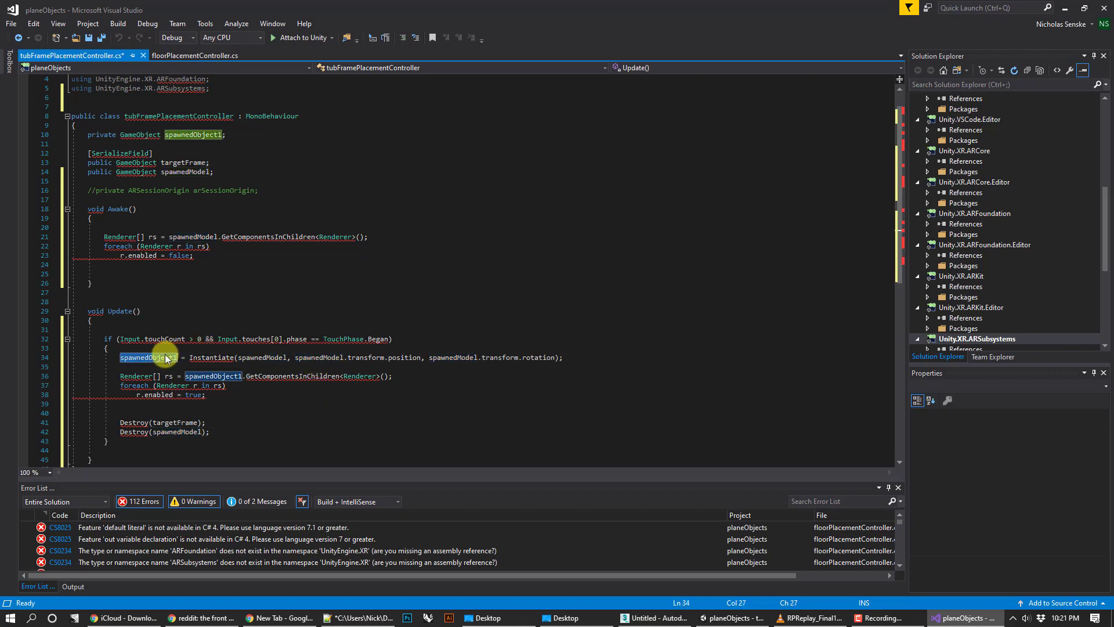
double_click(260, 357)
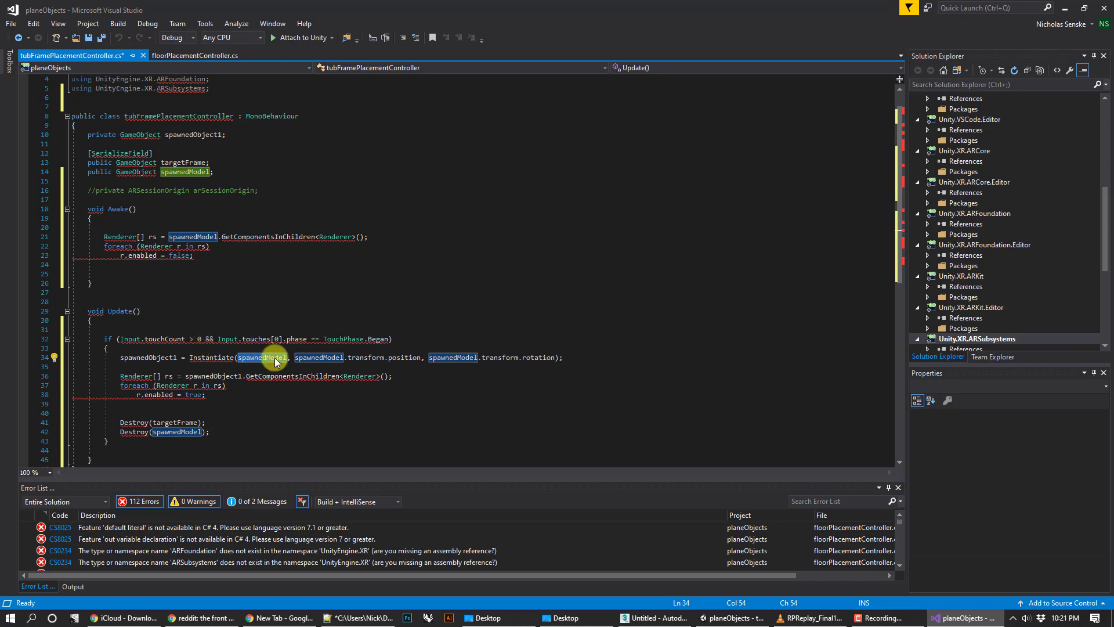
left_click(418, 378)
Switch to Unity, select AR Camera in the scene, and hide tubTarget briefly before showing it again.
left_click(705, 616)
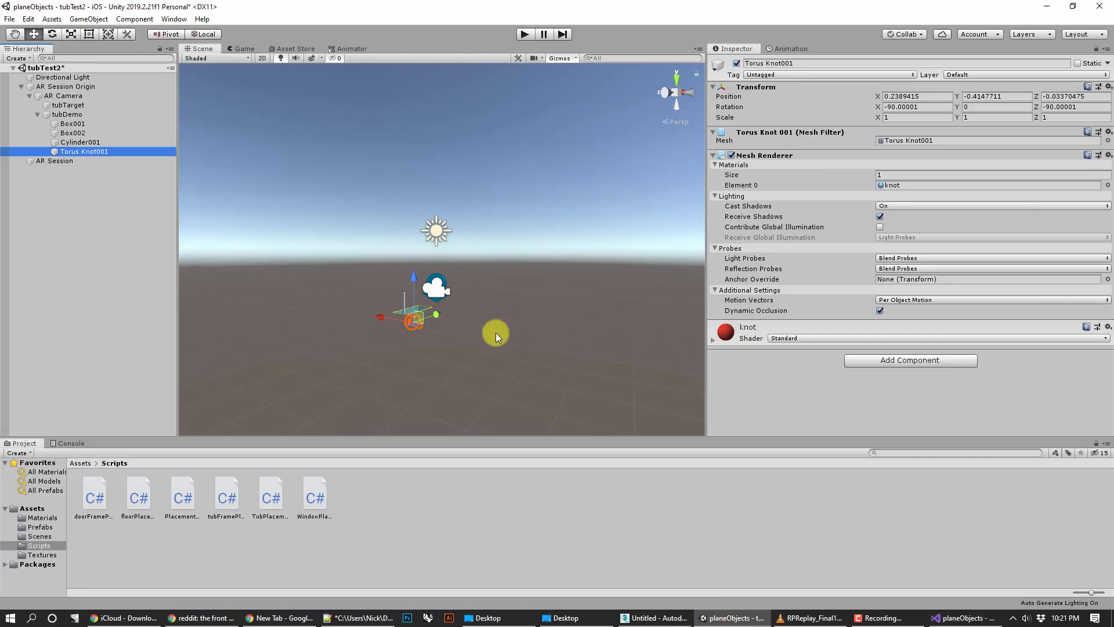
scroll(415, 311, "up", 3)
left_click(433, 352)
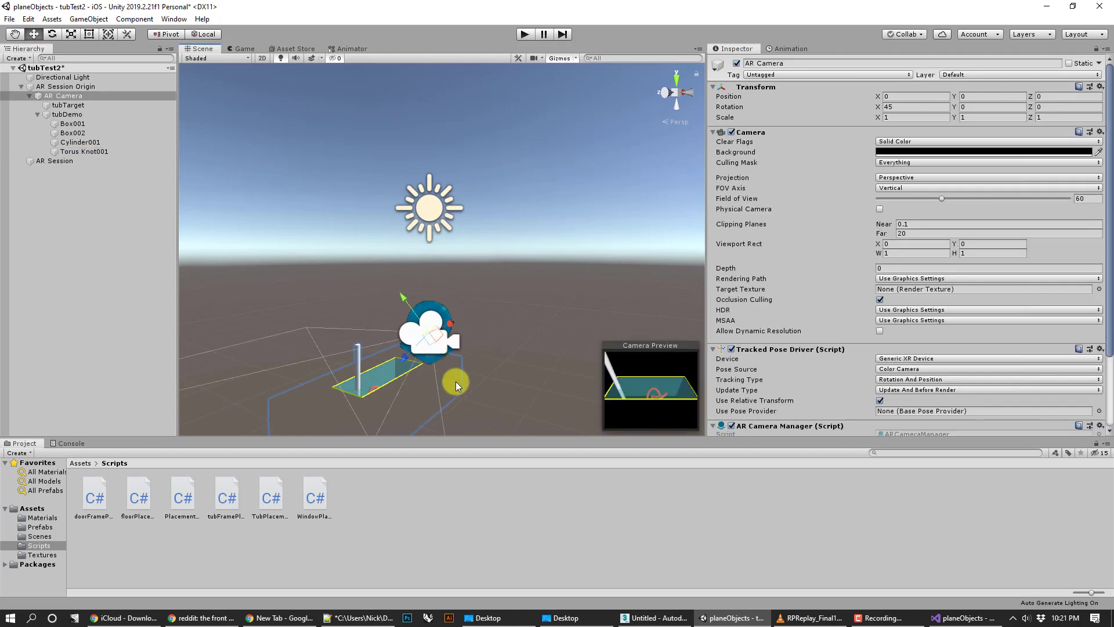
scroll(455, 381, "down", 3)
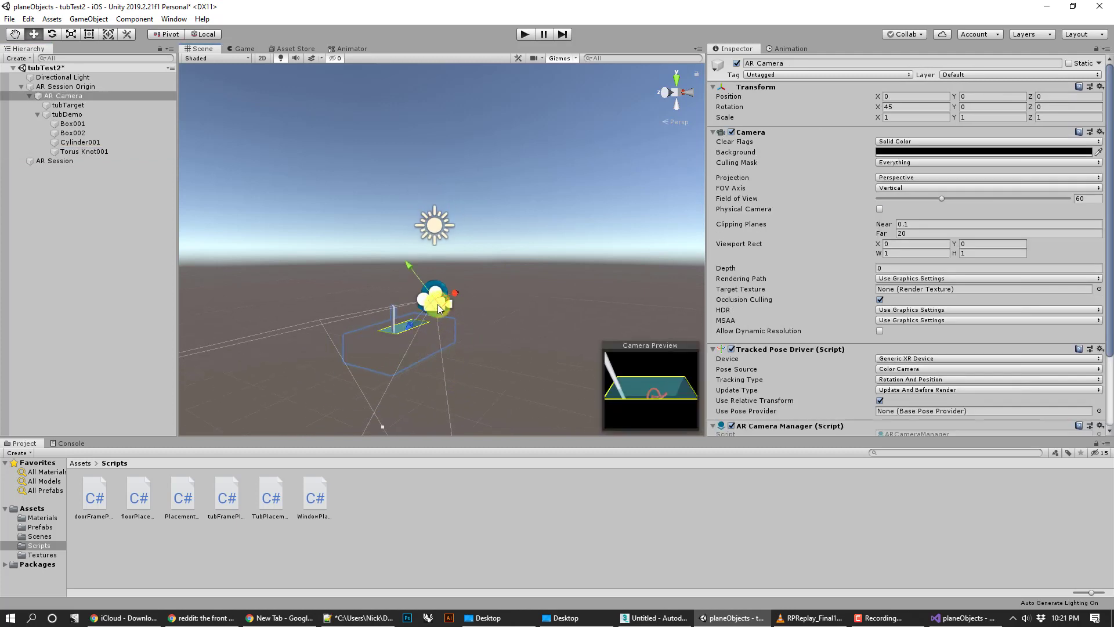
middle_click_drag(405, 337, 406, 363)
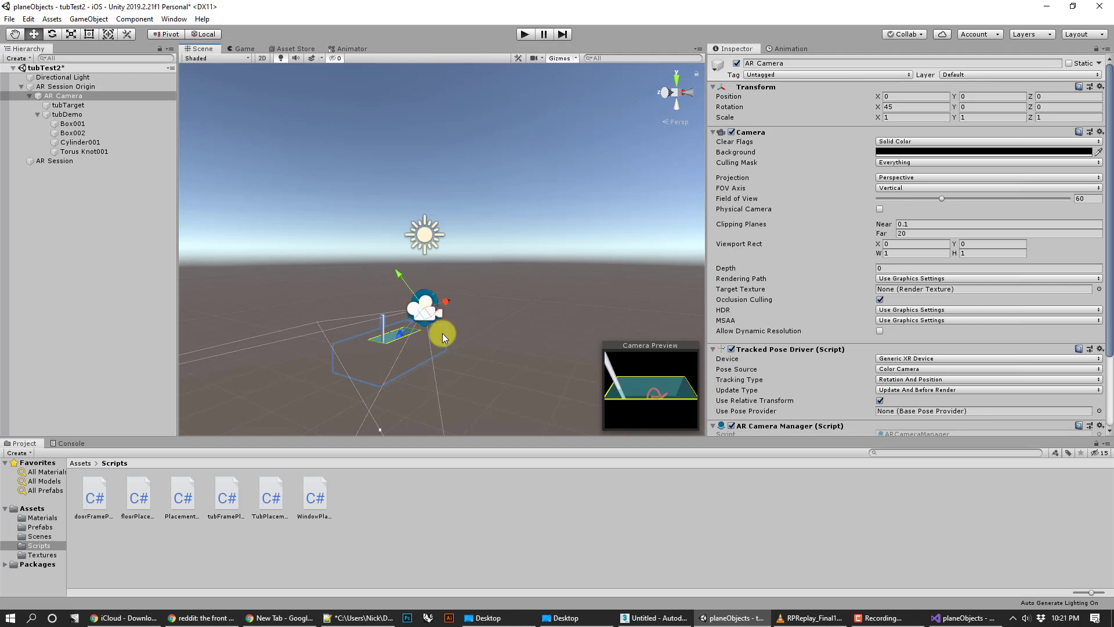
left_click(5, 110)
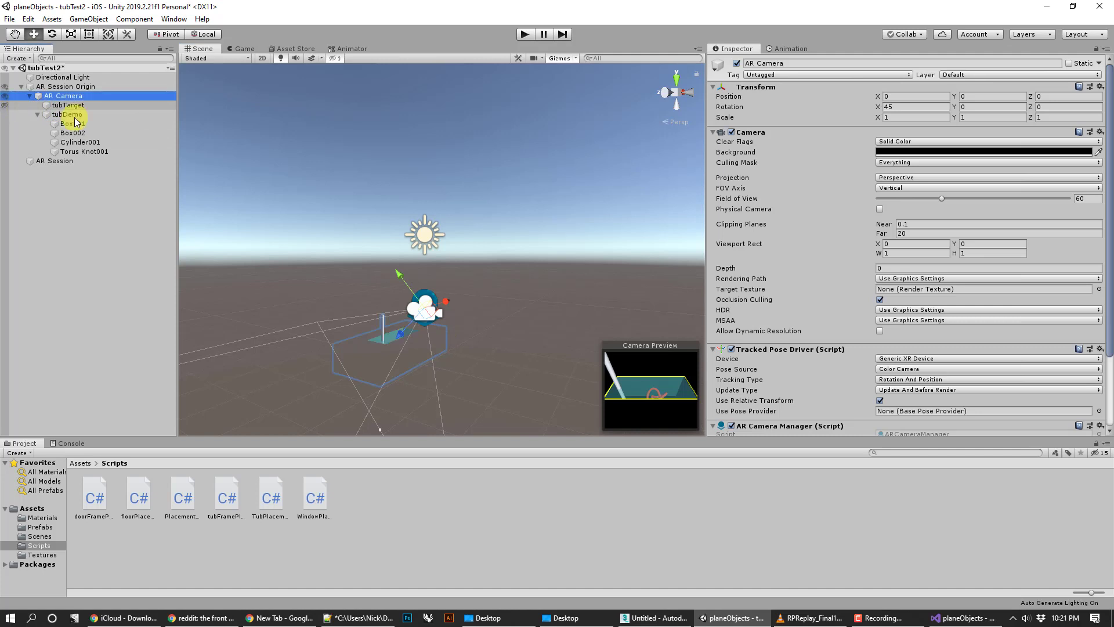
left_click(6, 106)
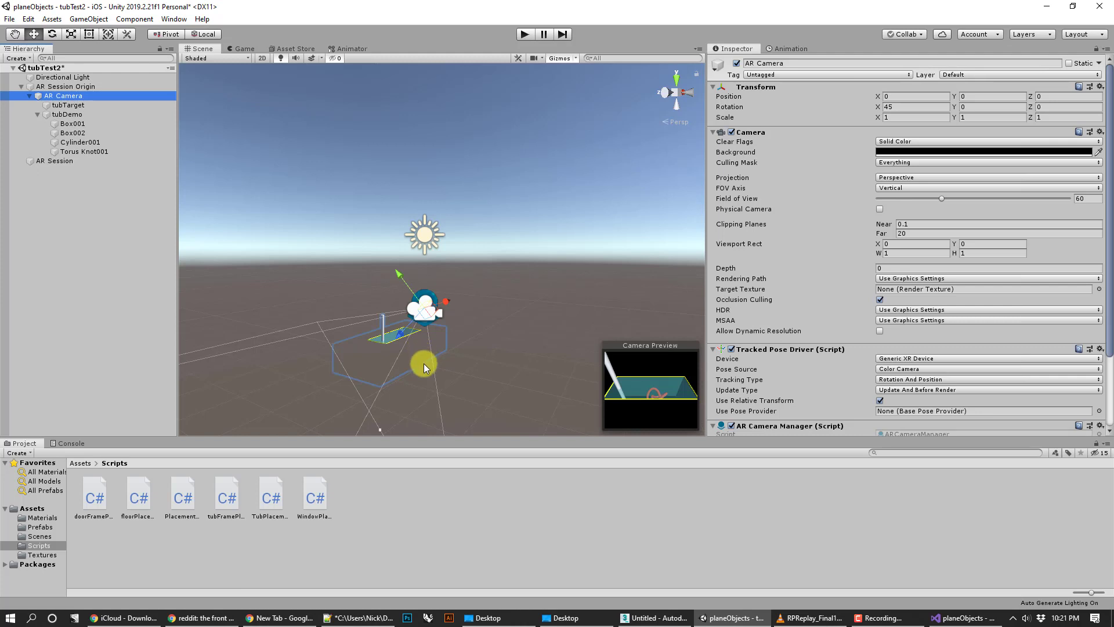
Examine the AR Camera and tub models from the side in the Left view of the scene.
middle_click_drag(424, 363, 593, 200)
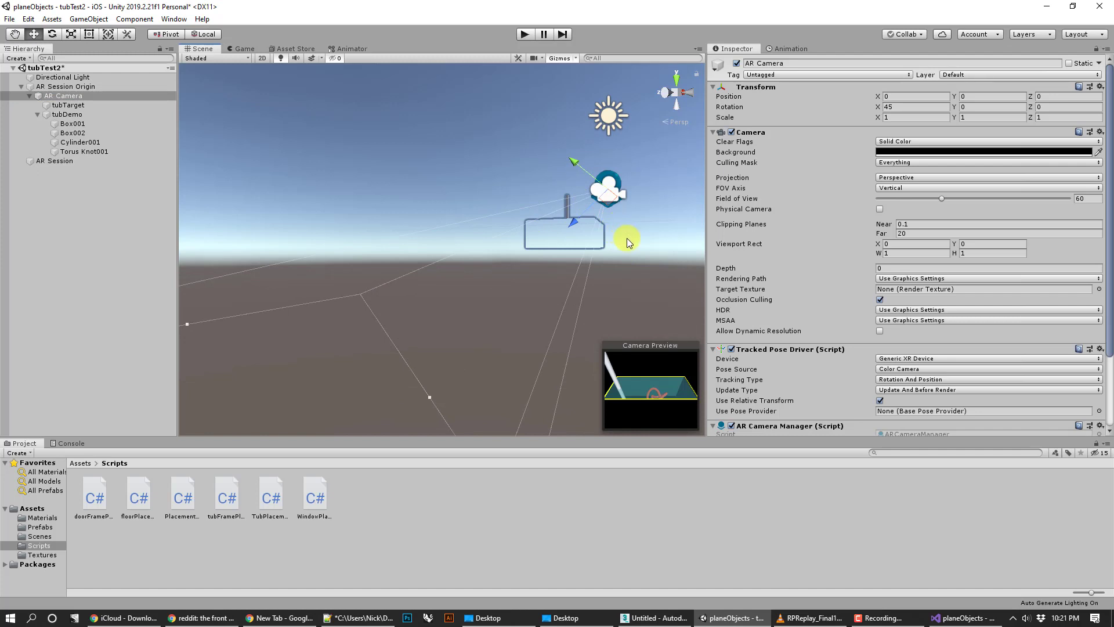
middle_click_drag(627, 238, 568, 266)
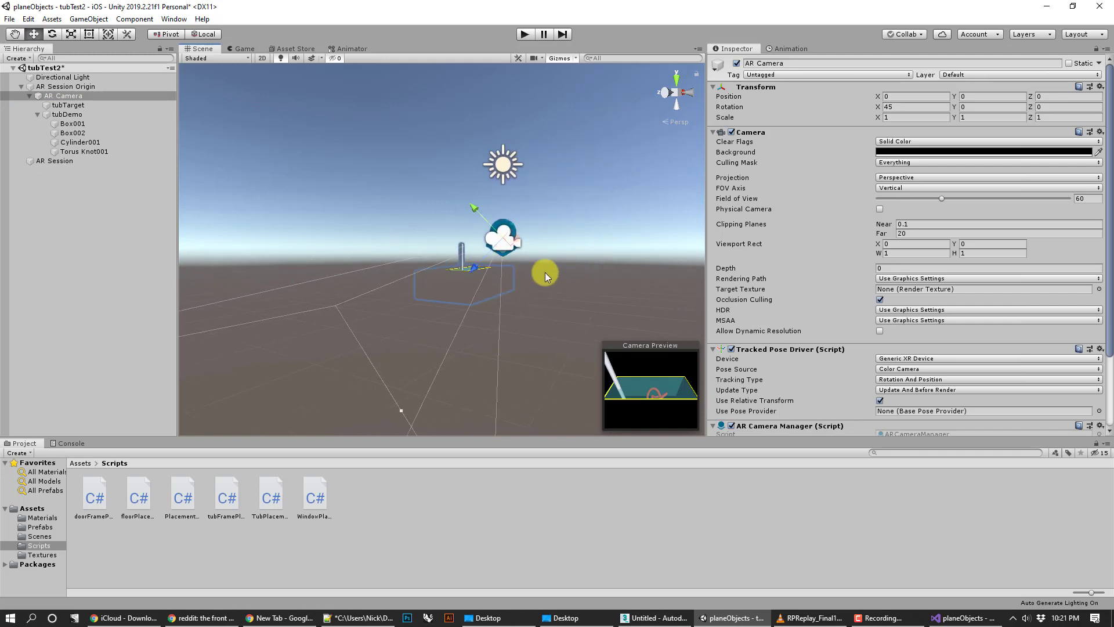
scroll(535, 253, "up", 5)
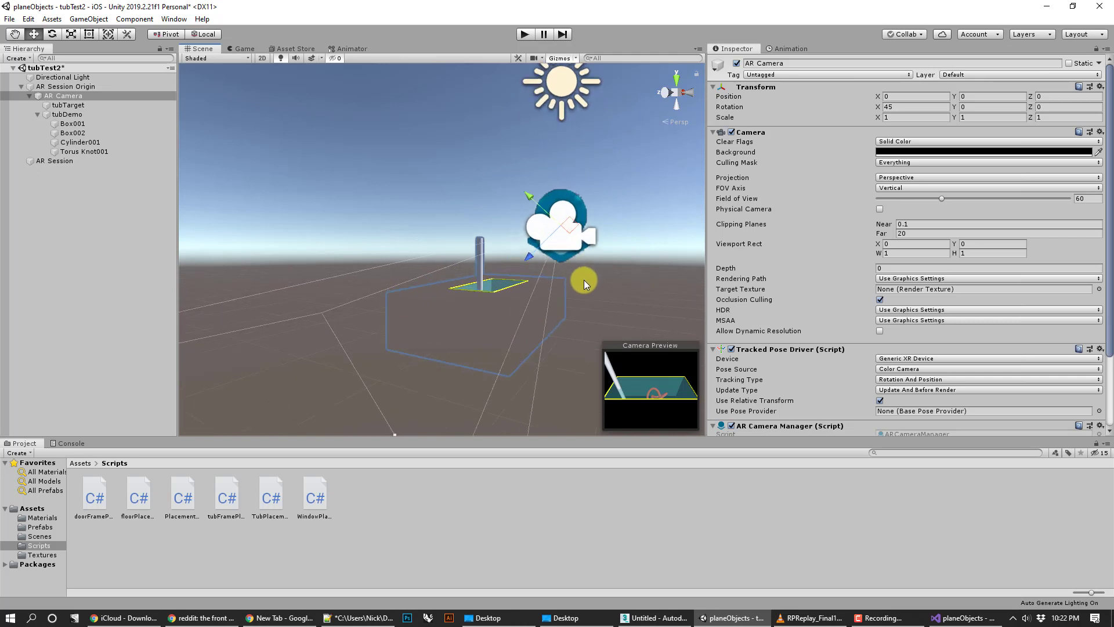
middle_click_drag(573, 304, 590, 246)
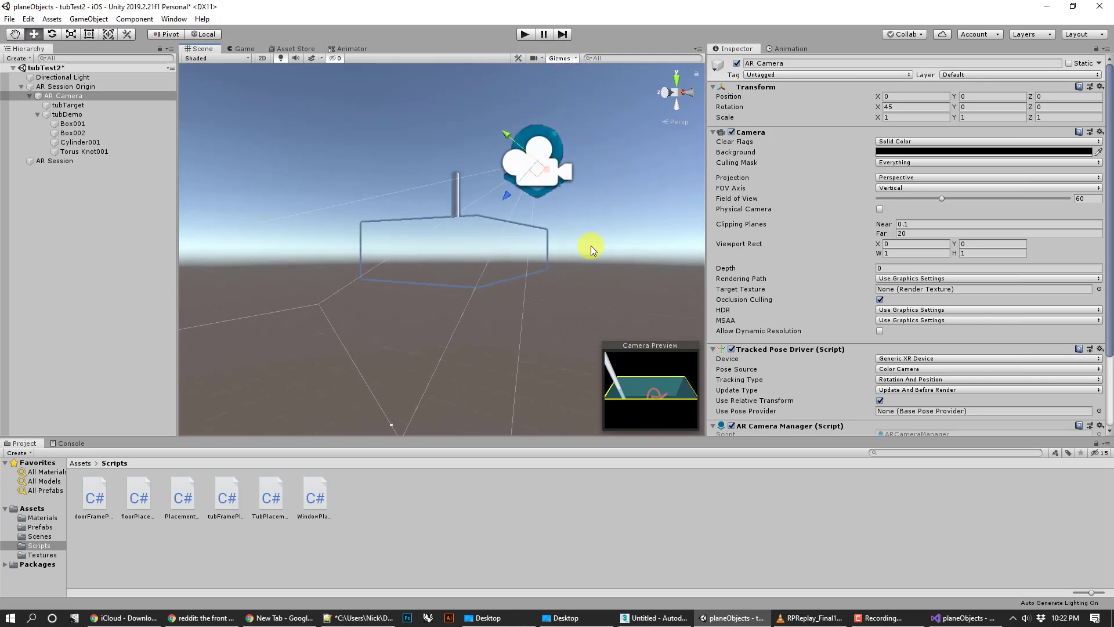
left_click(676, 81)
left_click(676, 80)
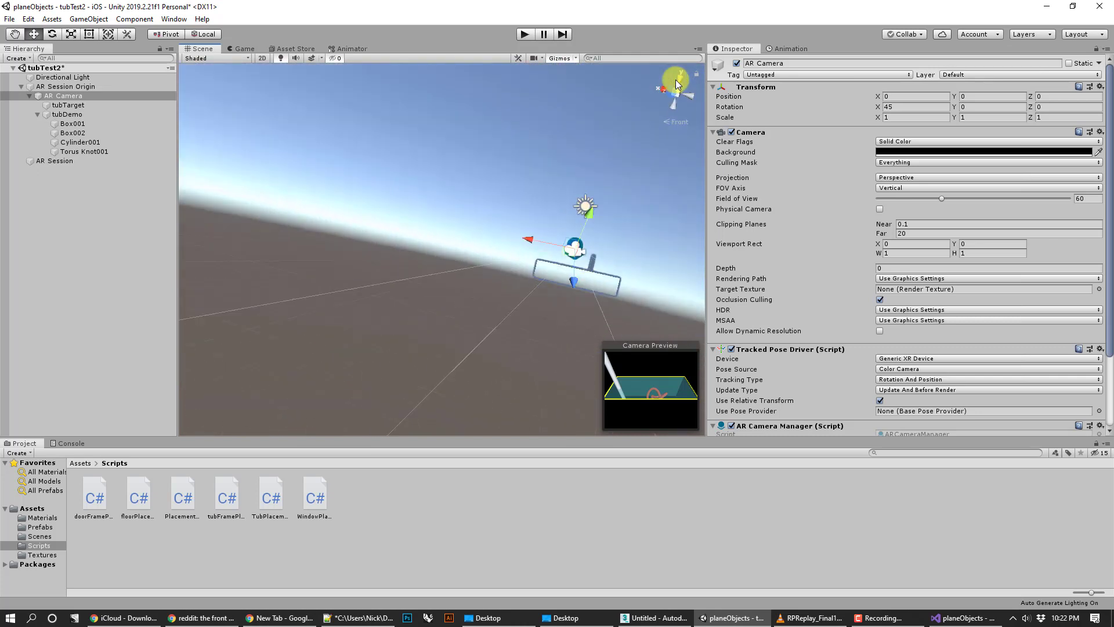
scroll(677, 126, "up", 3)
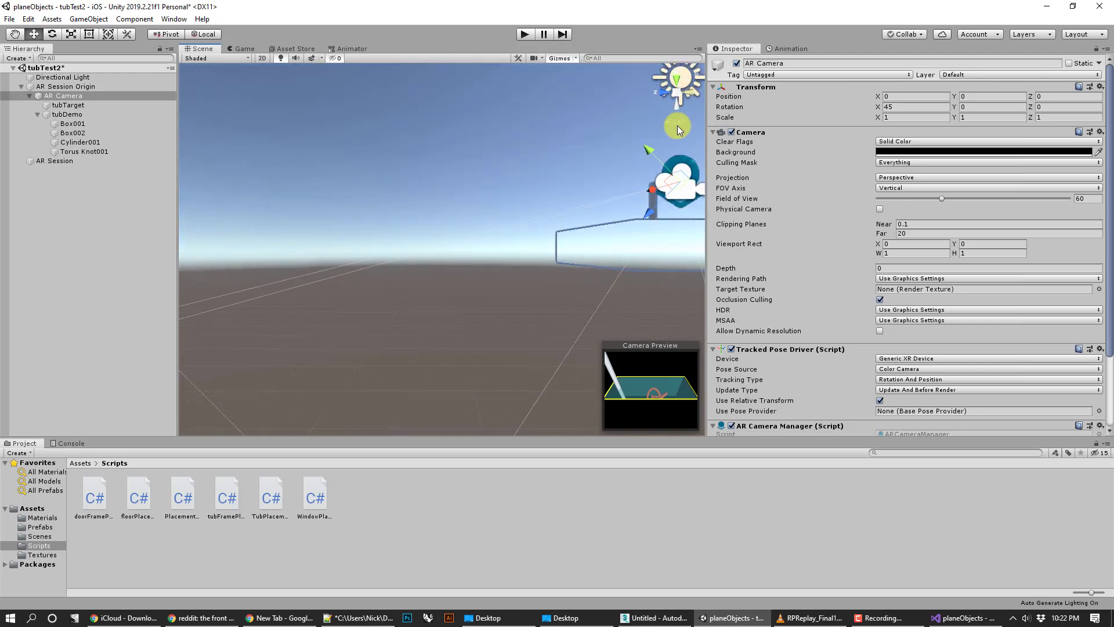
scroll(642, 132, "down", 5)
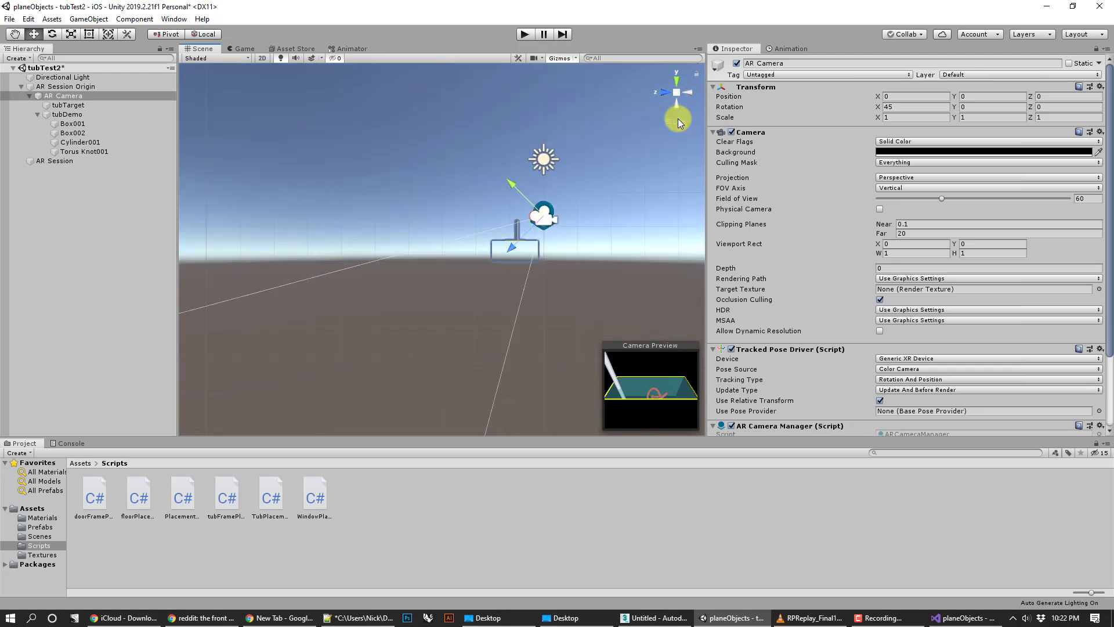
scroll(539, 232, "up", 5)
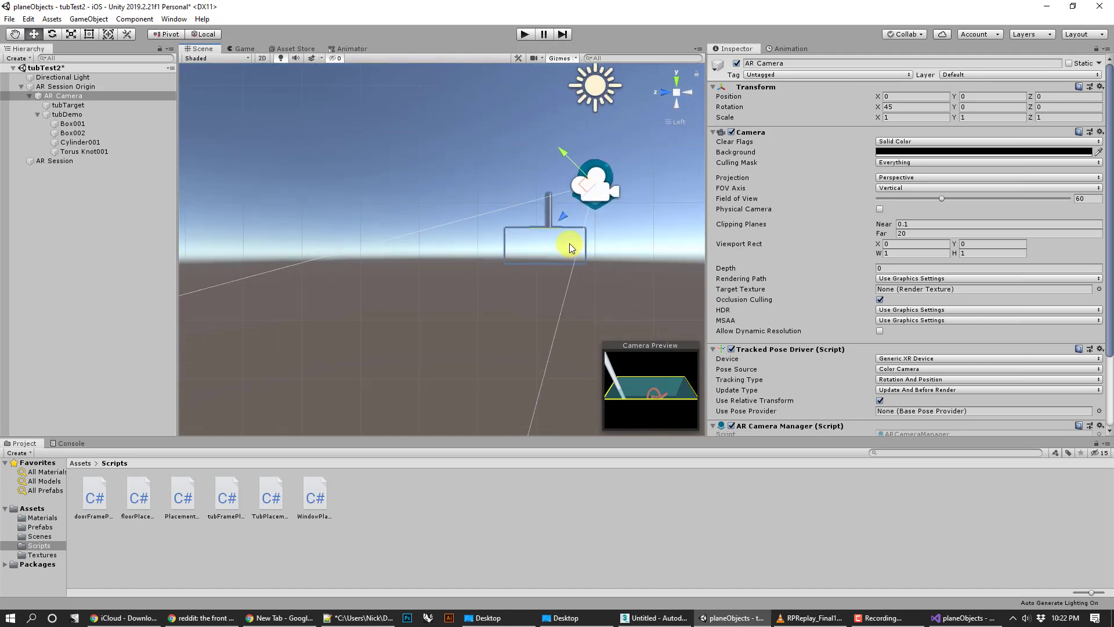
middle_click_drag(570, 242, 424, 266)
scroll(472, 249, "up", 4)
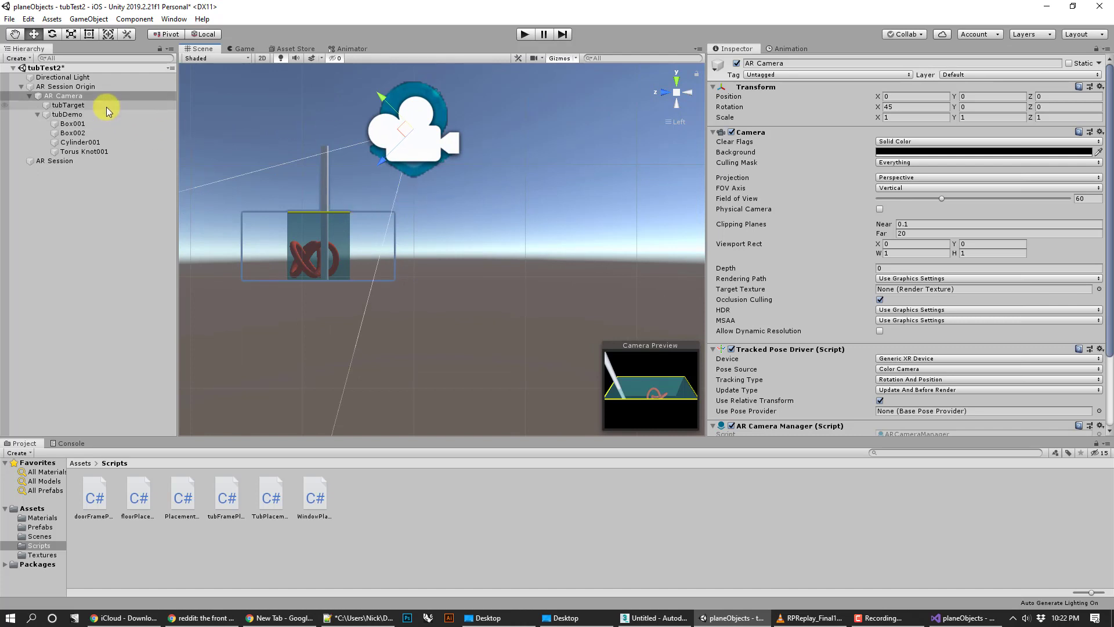
Inspect the AR Session Origin's properties, and those of its child AR Camera with its camera preview.
left_click(79, 97)
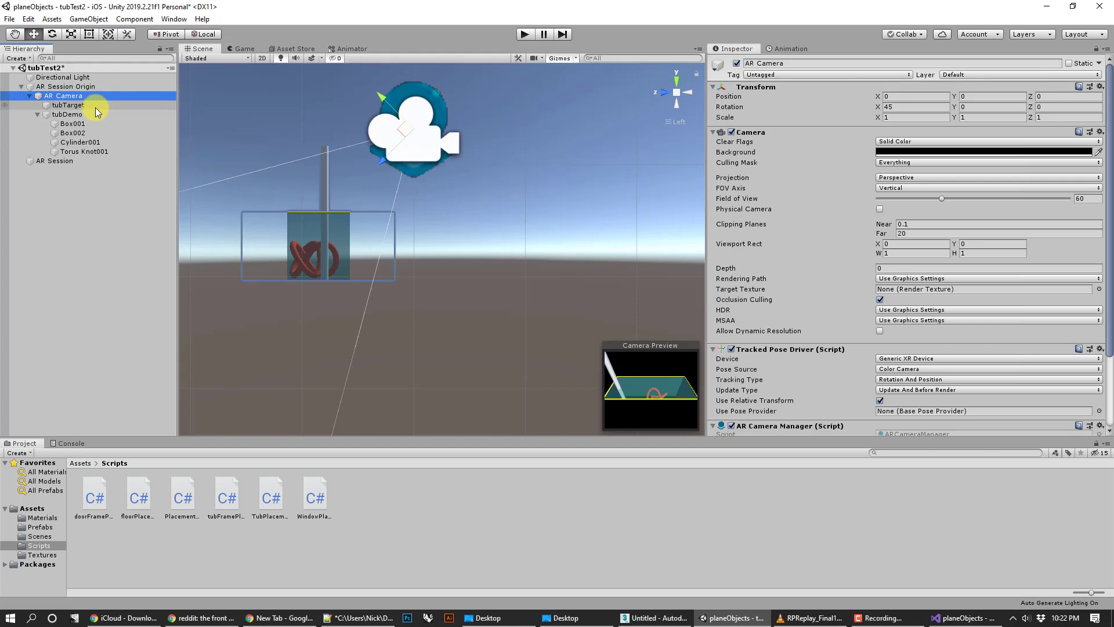
left_click(101, 86)
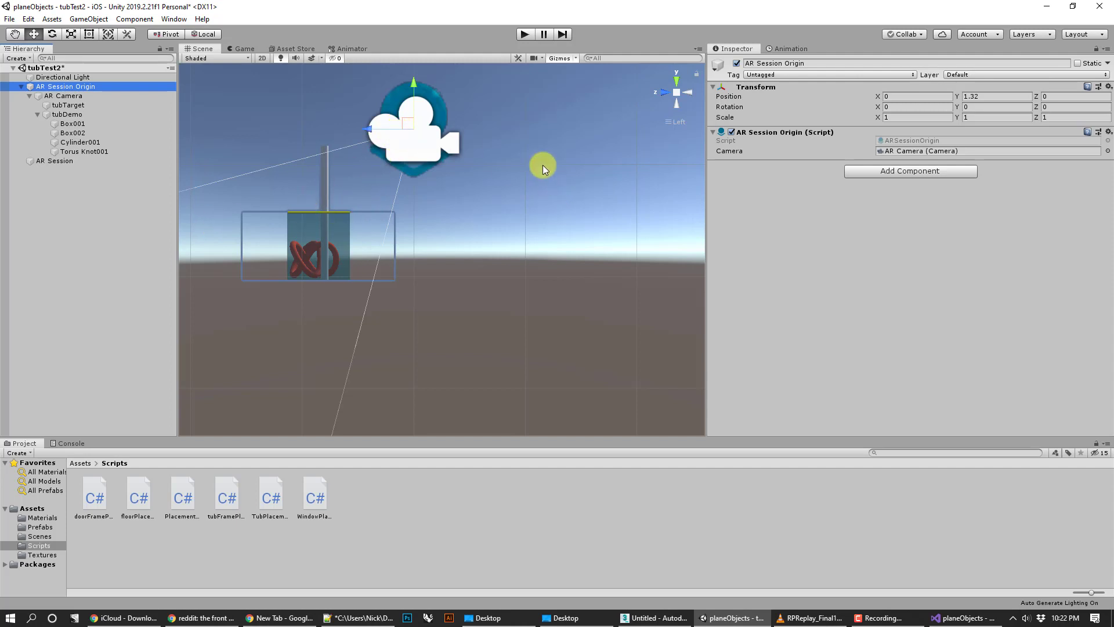
left_click(99, 96)
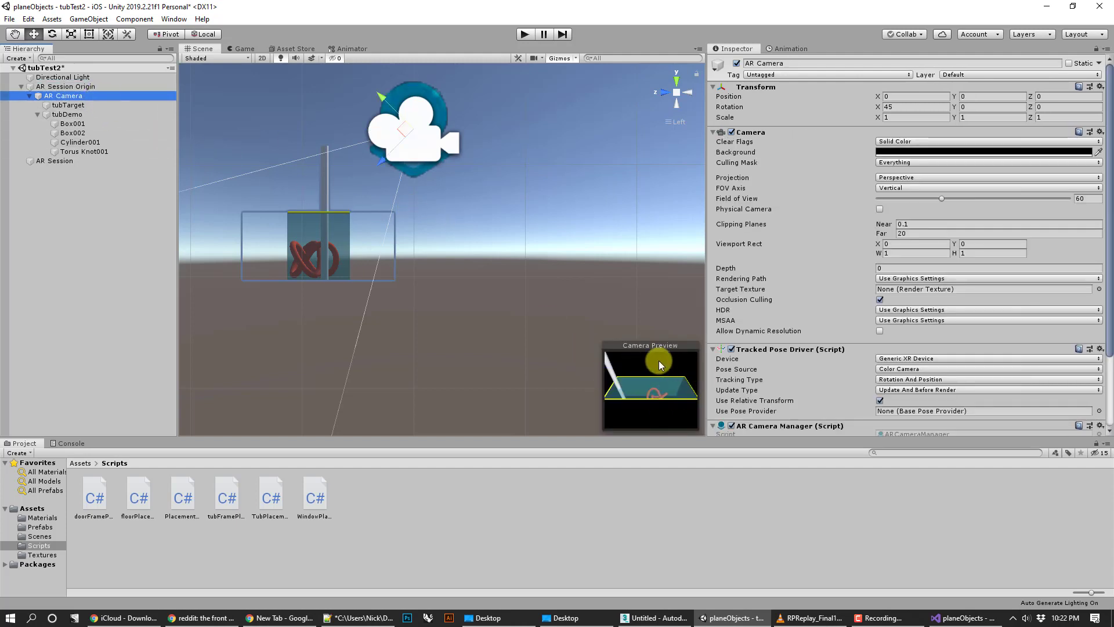
Switch to VLC, play the RPReplay_Final1588027526.mov tub recording, pause it at about 00:33, and return to Unity.
left_click(809, 617)
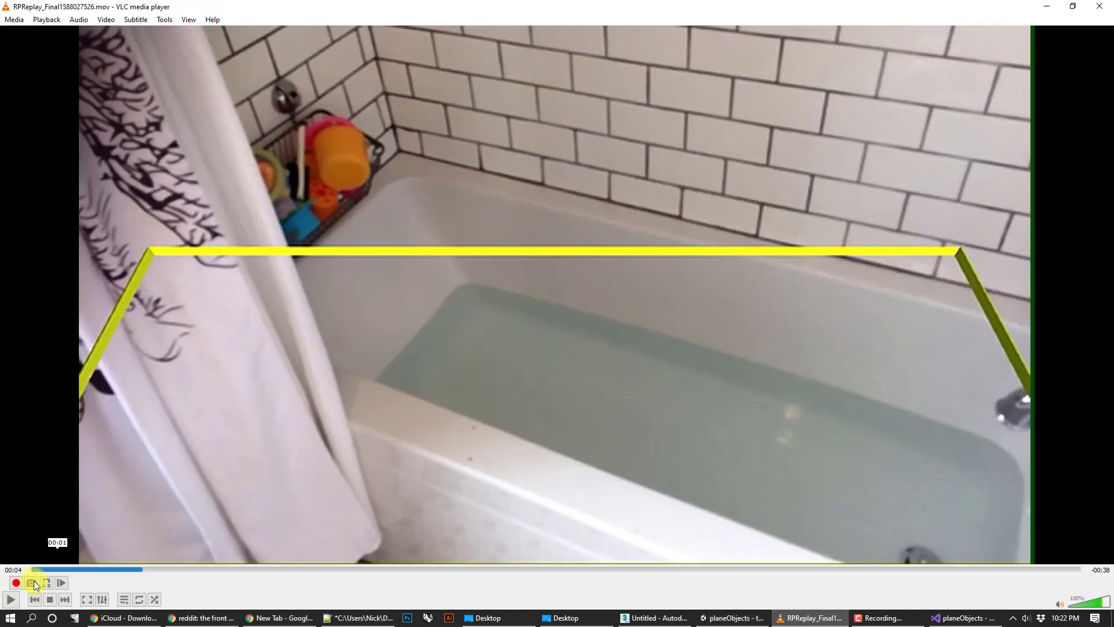
left_click(16, 595)
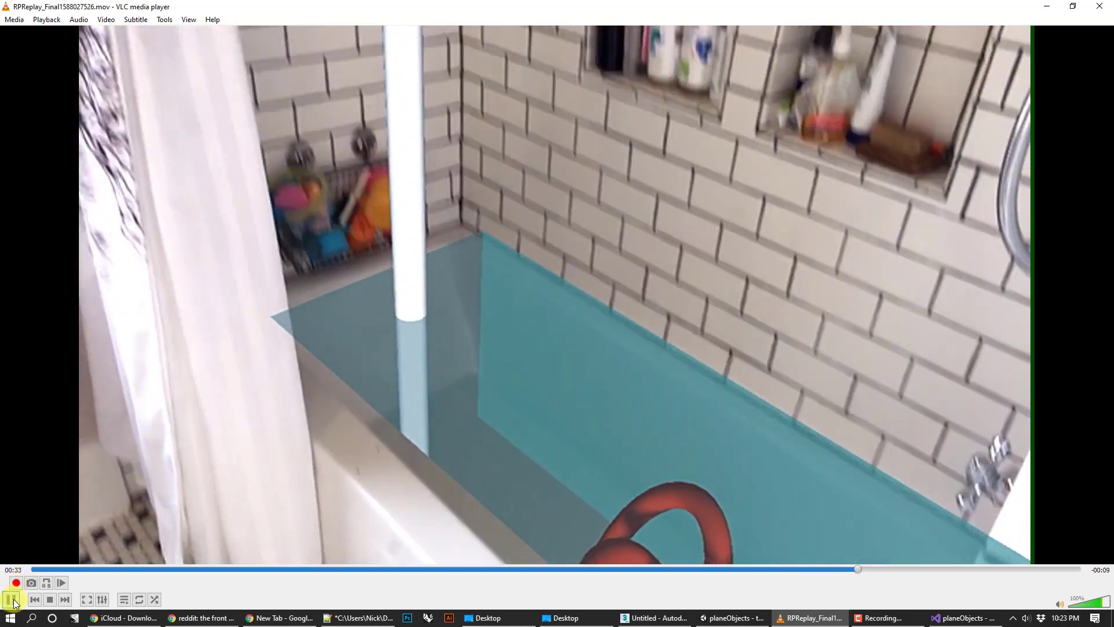
left_click(10, 599)
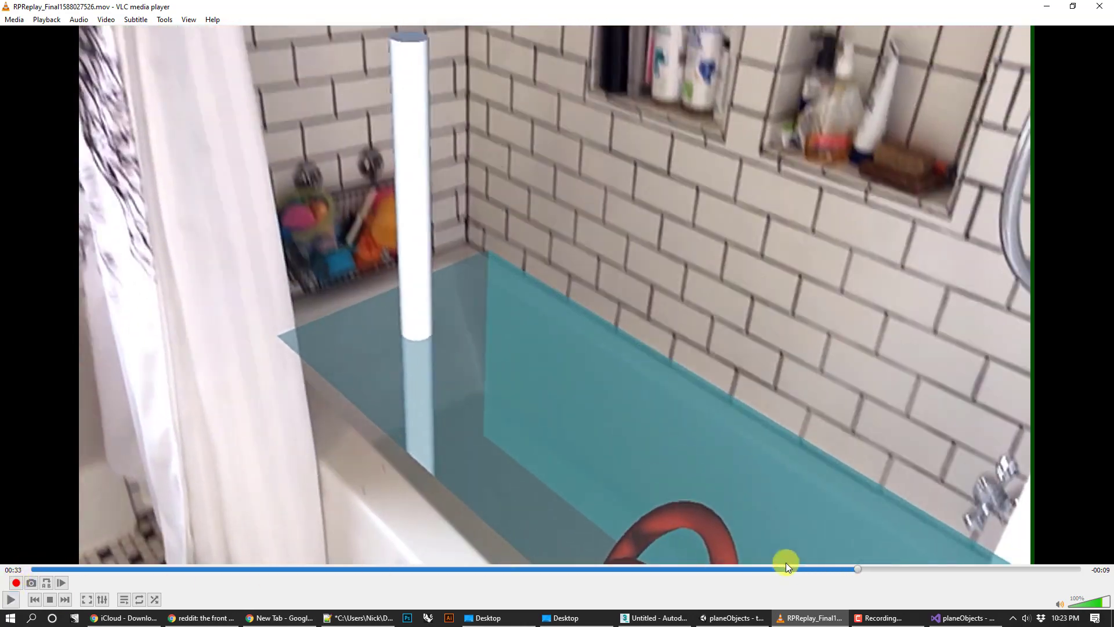
left_click(743, 620)
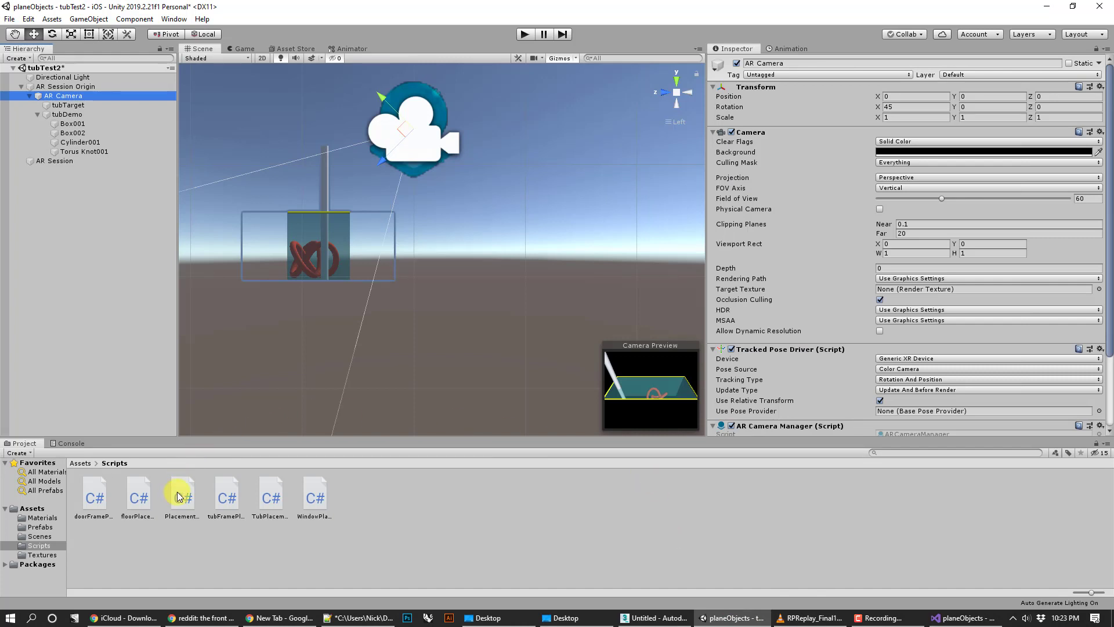
Compare the properties of tubTarget and tubDemo, the two children of AR Camera.
left_click(92, 106)
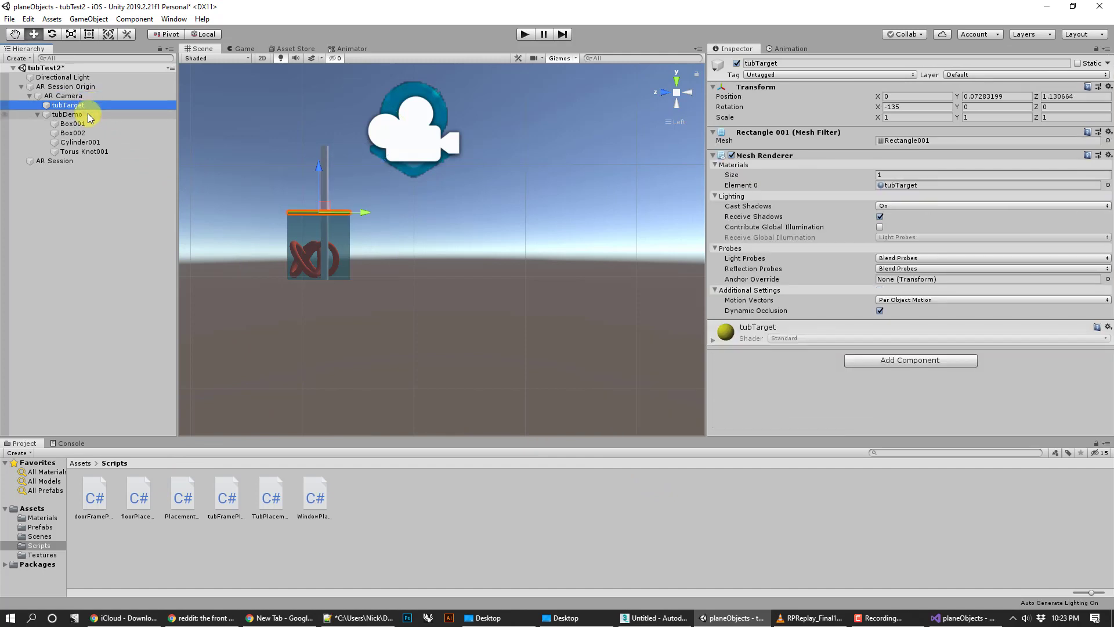
left_click(88, 115)
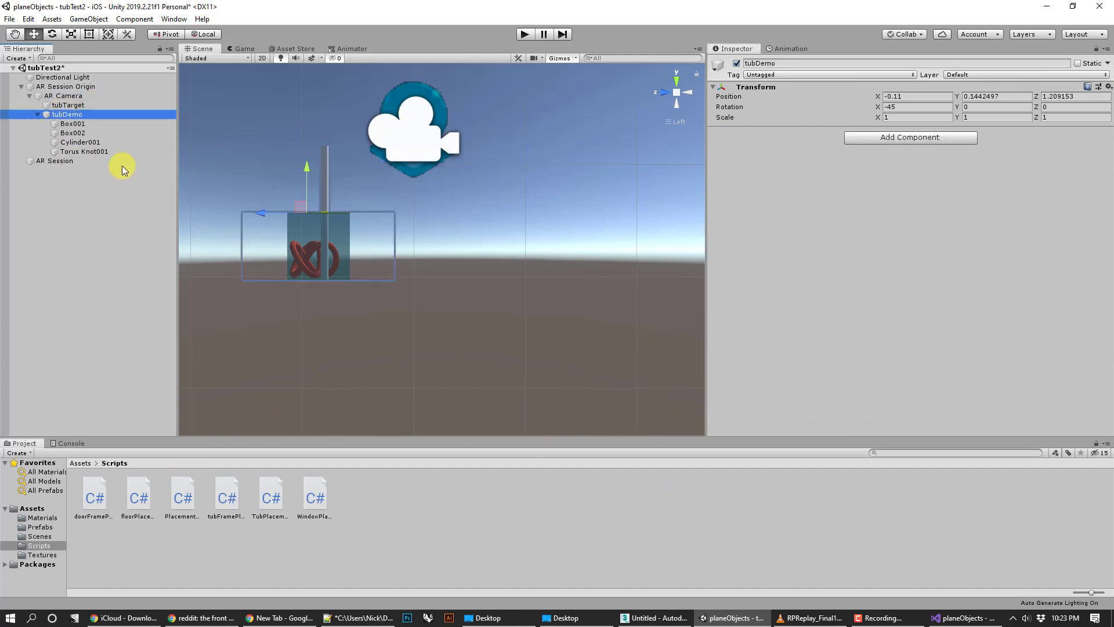
left_click(56, 106)
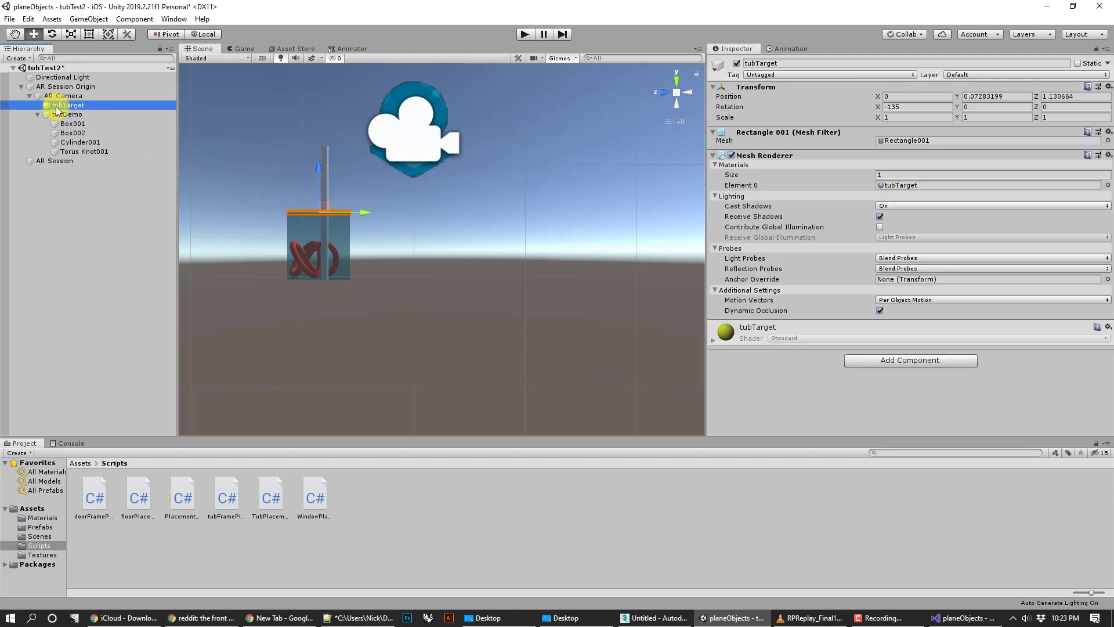
left_click(68, 114)
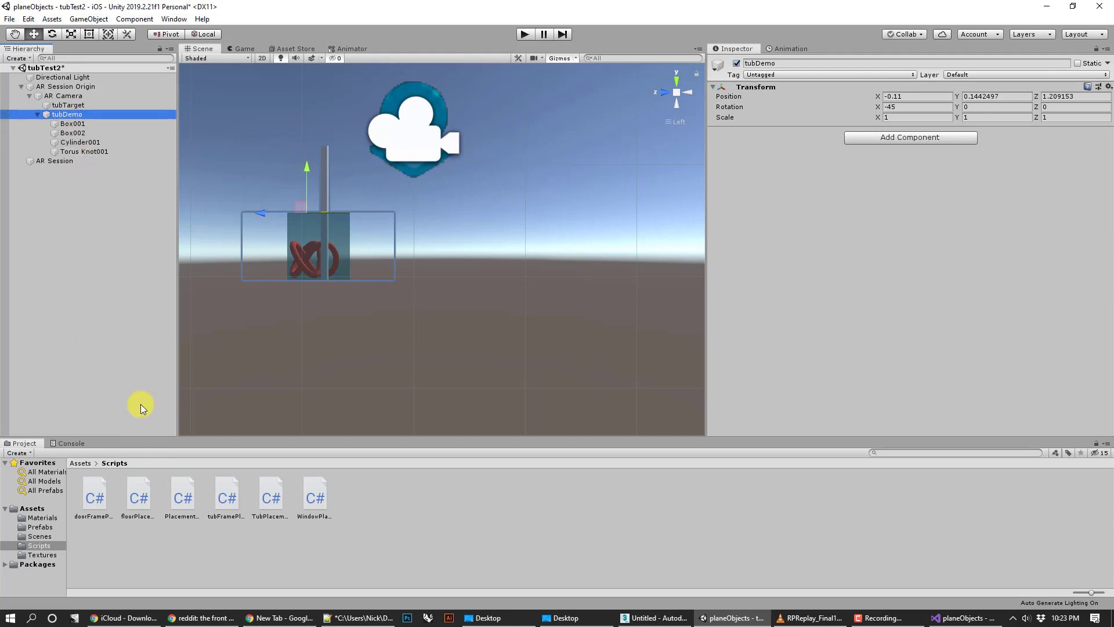
Inspect AR Session Origin, the Tub Frame Placement Controller on AR Session, and AR Camera with its child tubTarget.
left_click(61, 87)
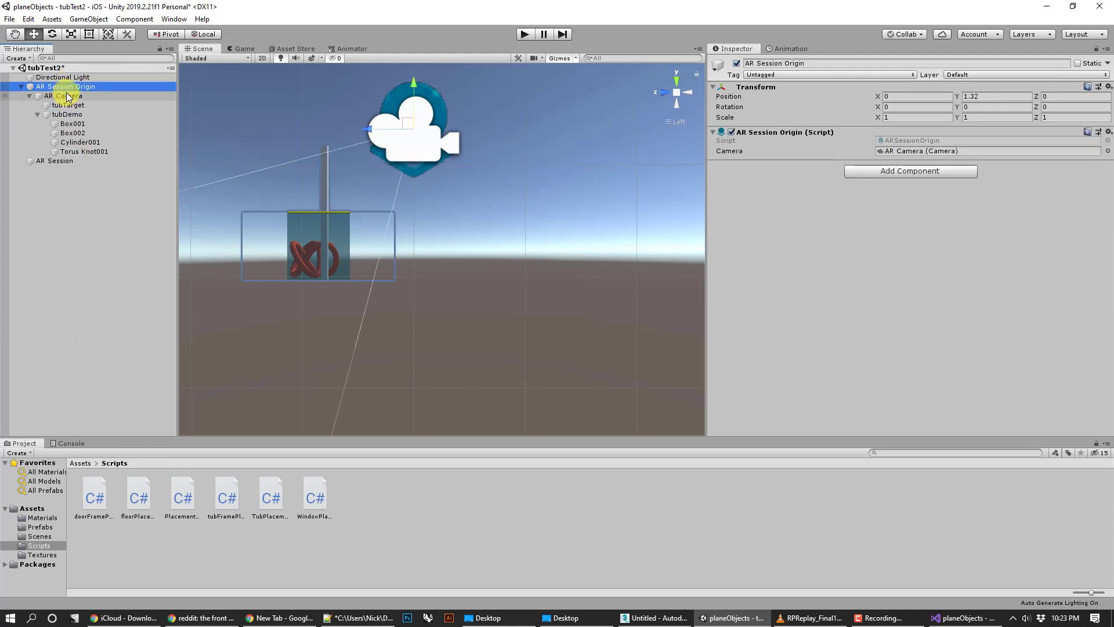
left_click(56, 161)
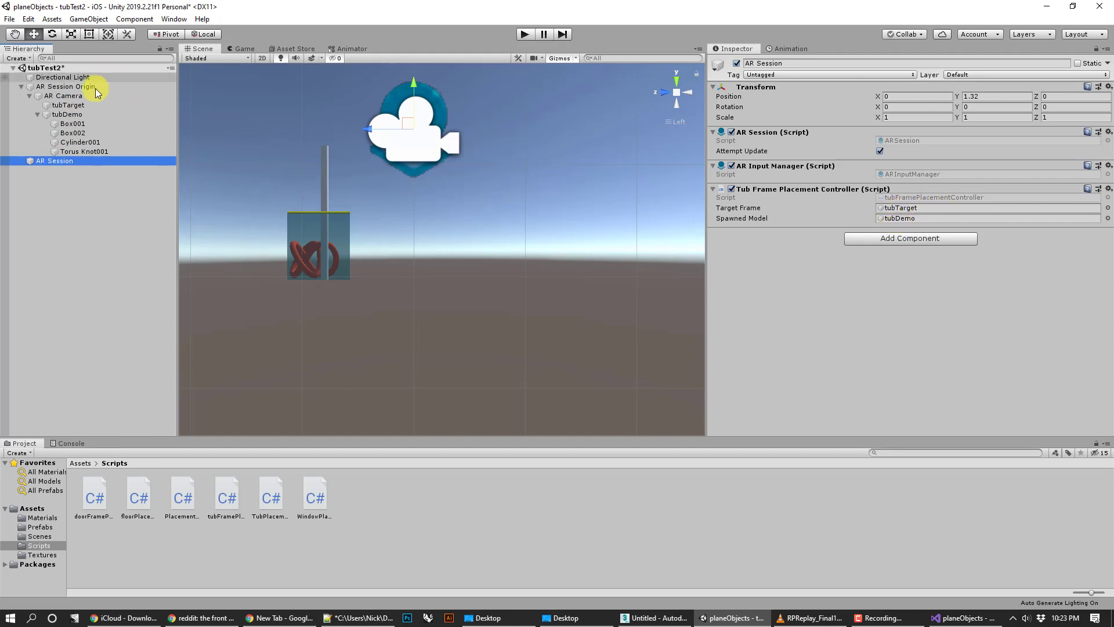
left_click(64, 96)
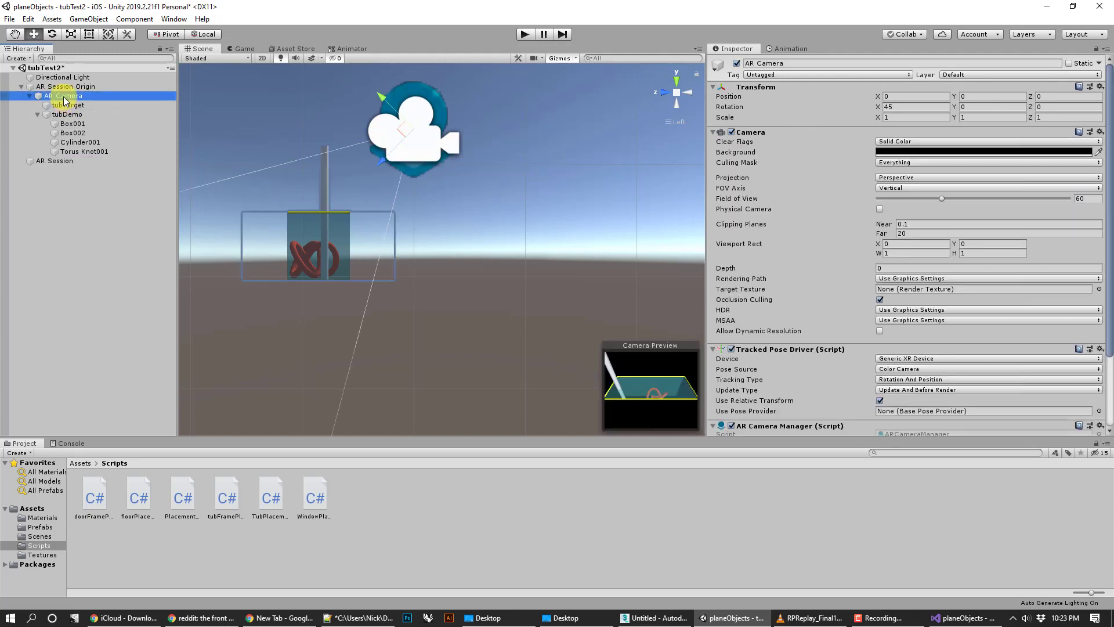
left_click(62, 105)
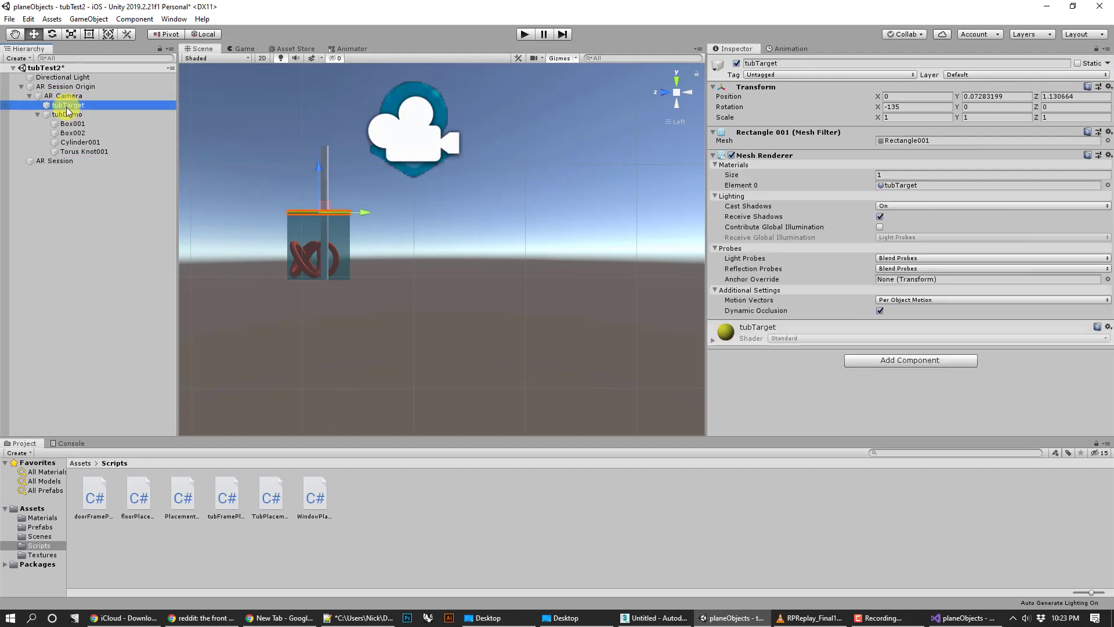
right_click(57, 107)
left_click(56, 107)
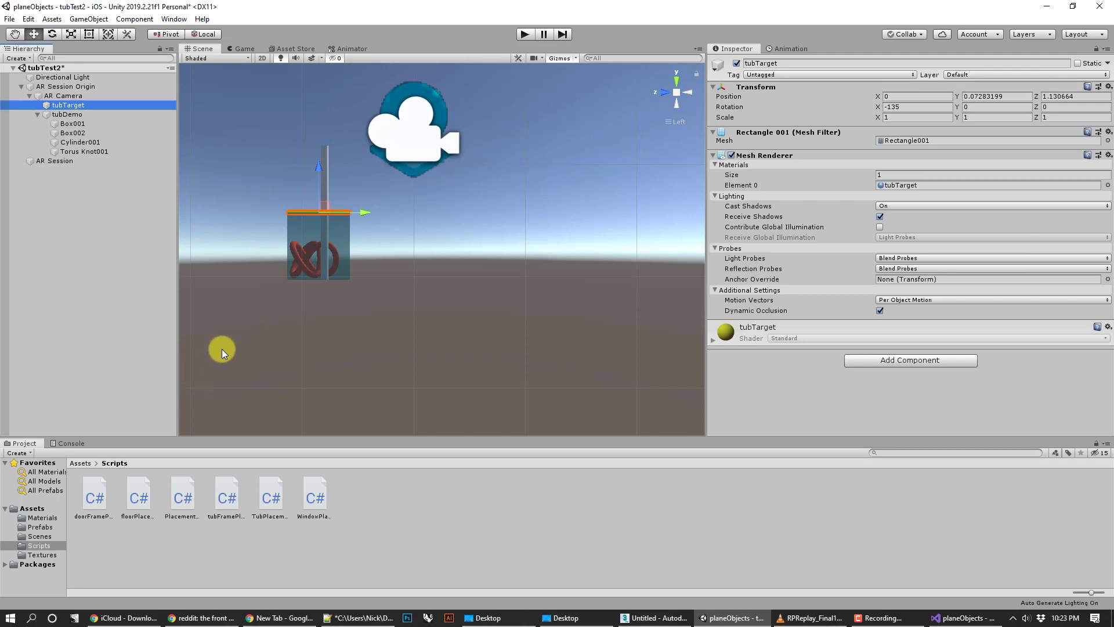
Show the project's Prefabs folder, and review the properties of AR Session Origin and AR Camera again.
left_click(53, 527)
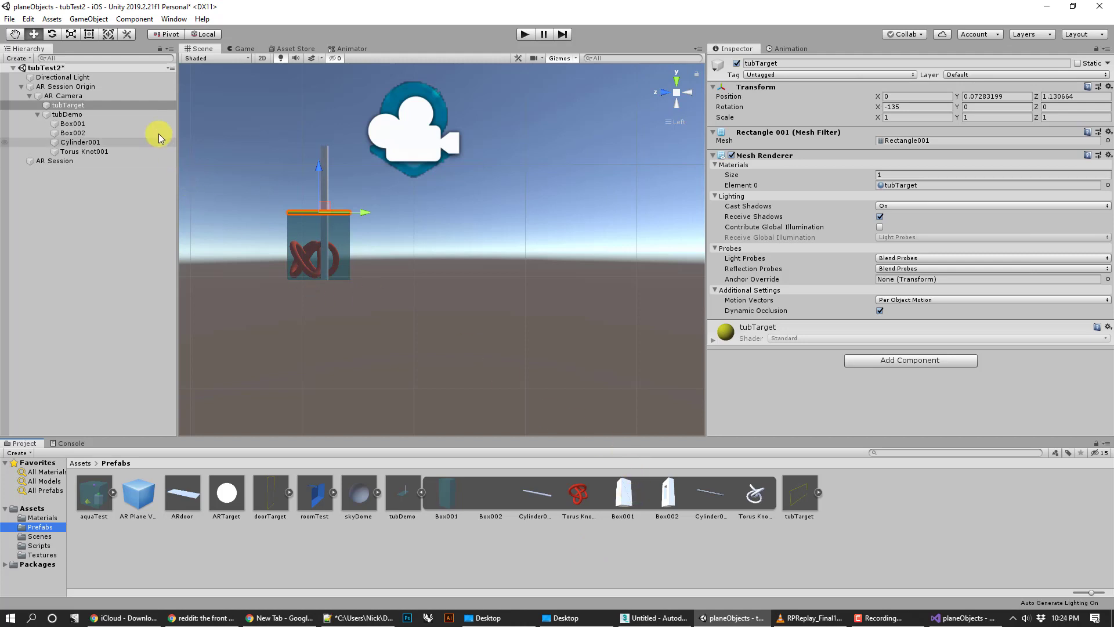
left_click(93, 87)
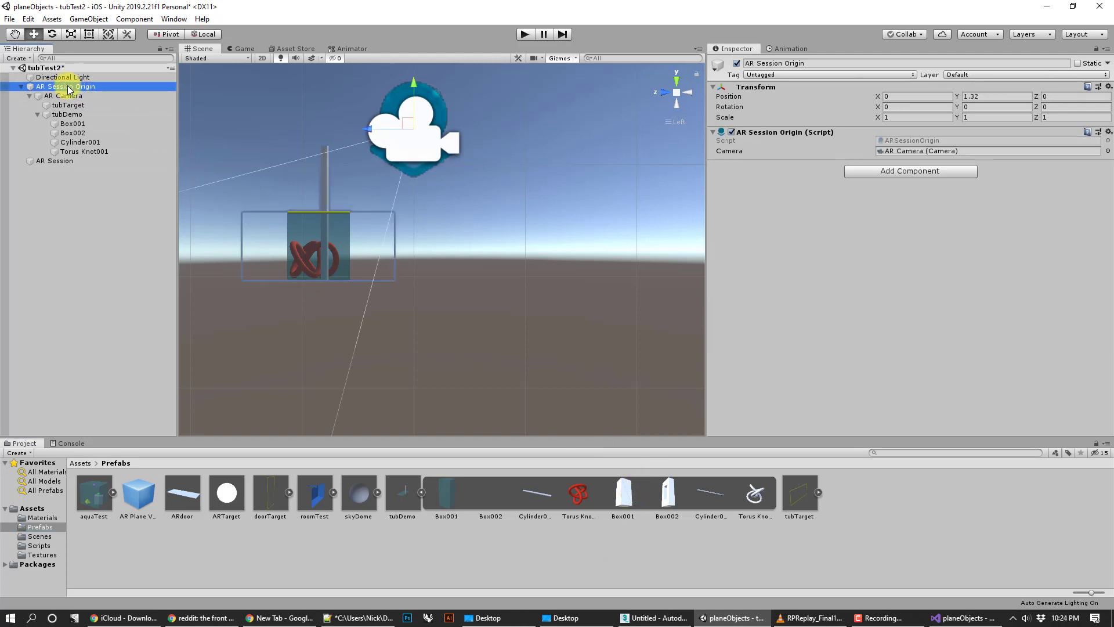
left_click(66, 95)
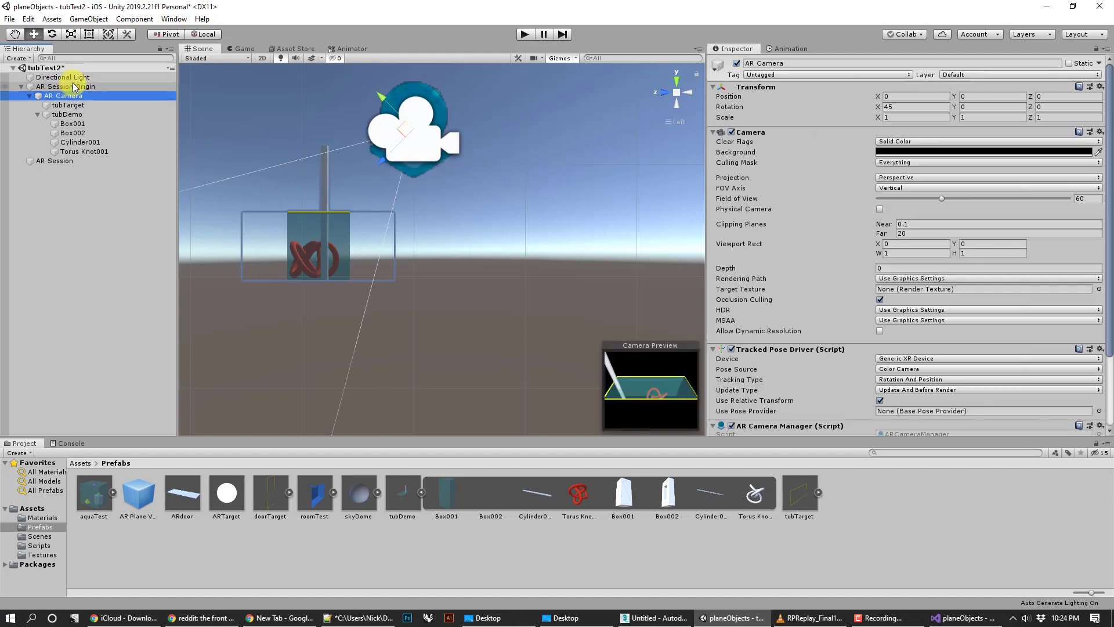